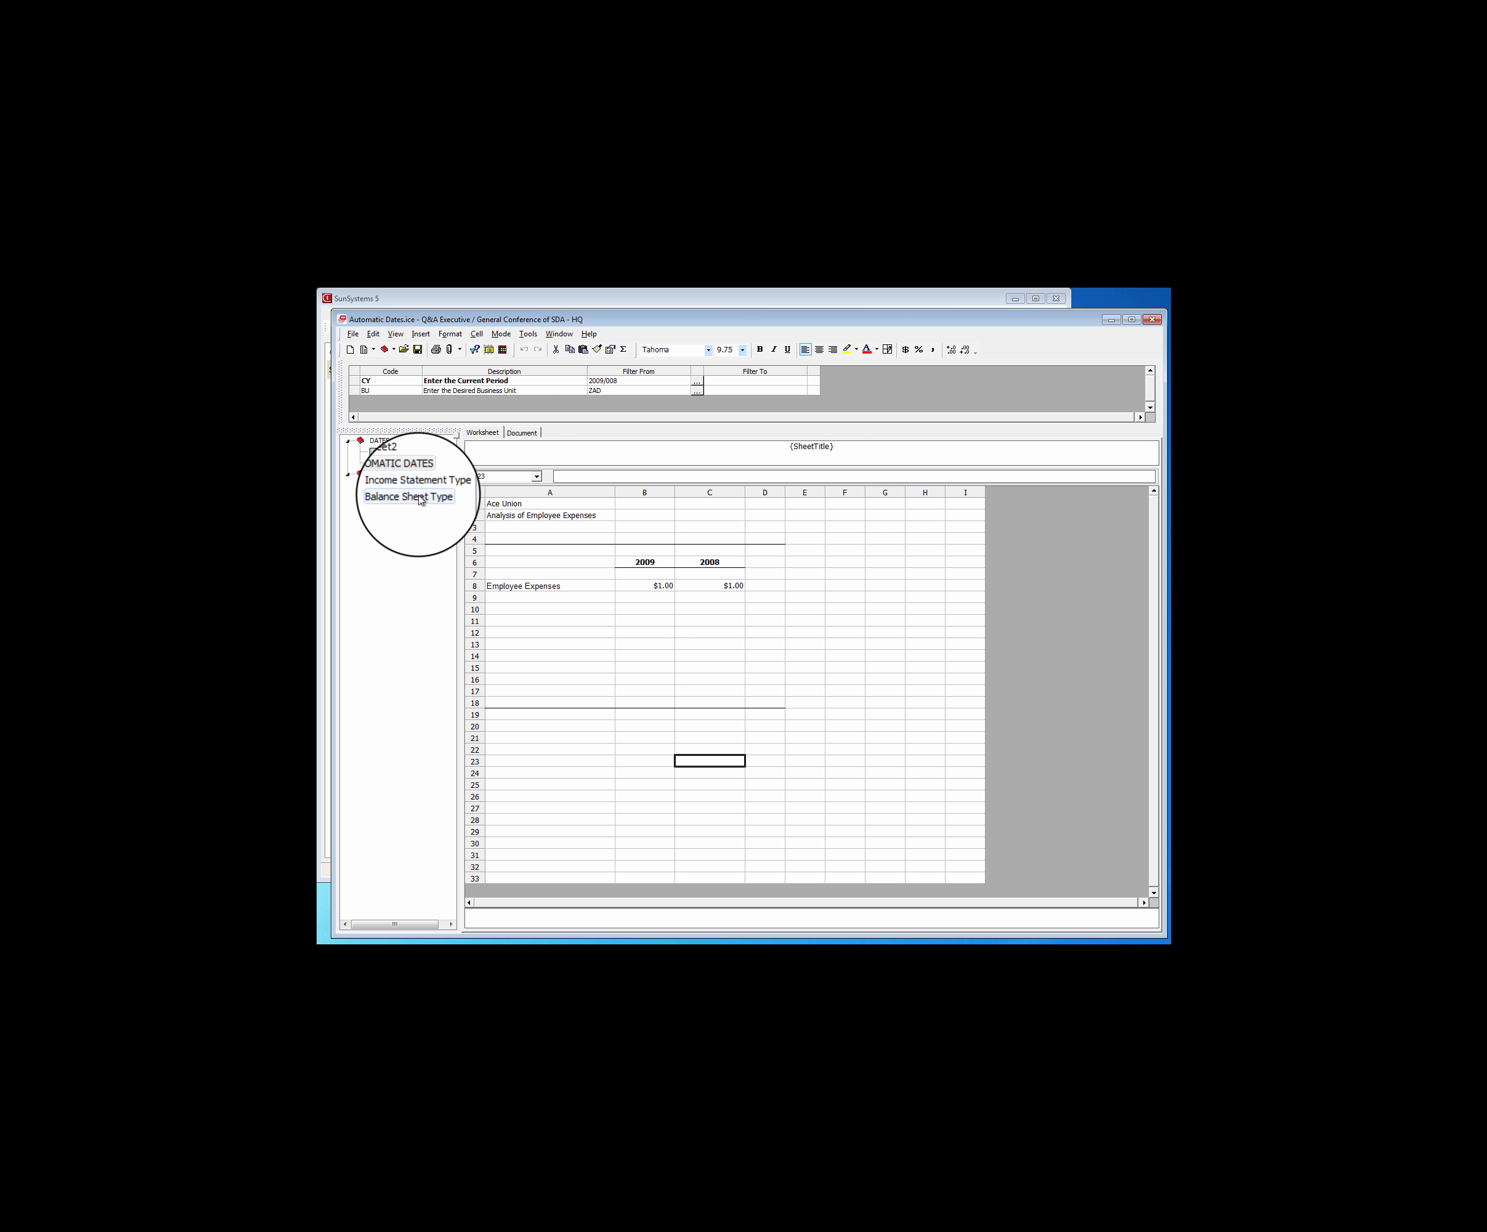
Right-align the 2008 Total Cash amount in cell B8 of the Balance Sheet Type sheet
{"action": "left_click", "coordinate": [416, 489]}
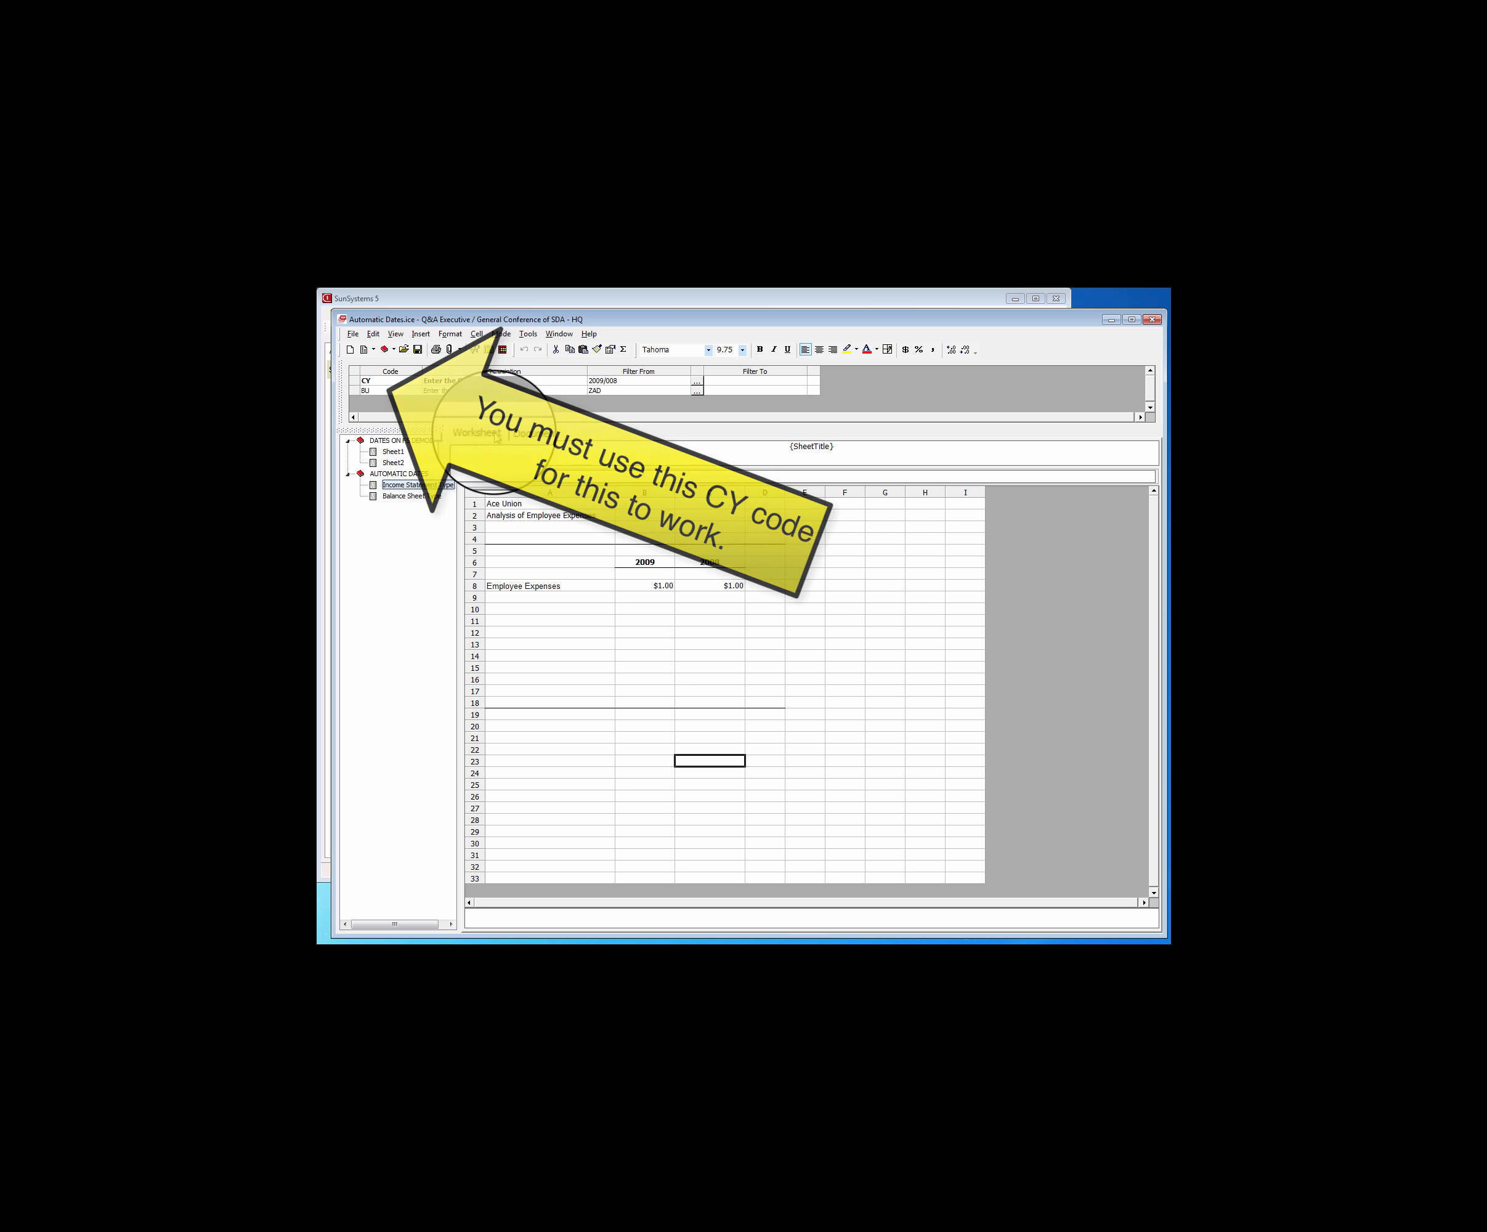
{"action": "left_click", "coordinate": [410, 496]}
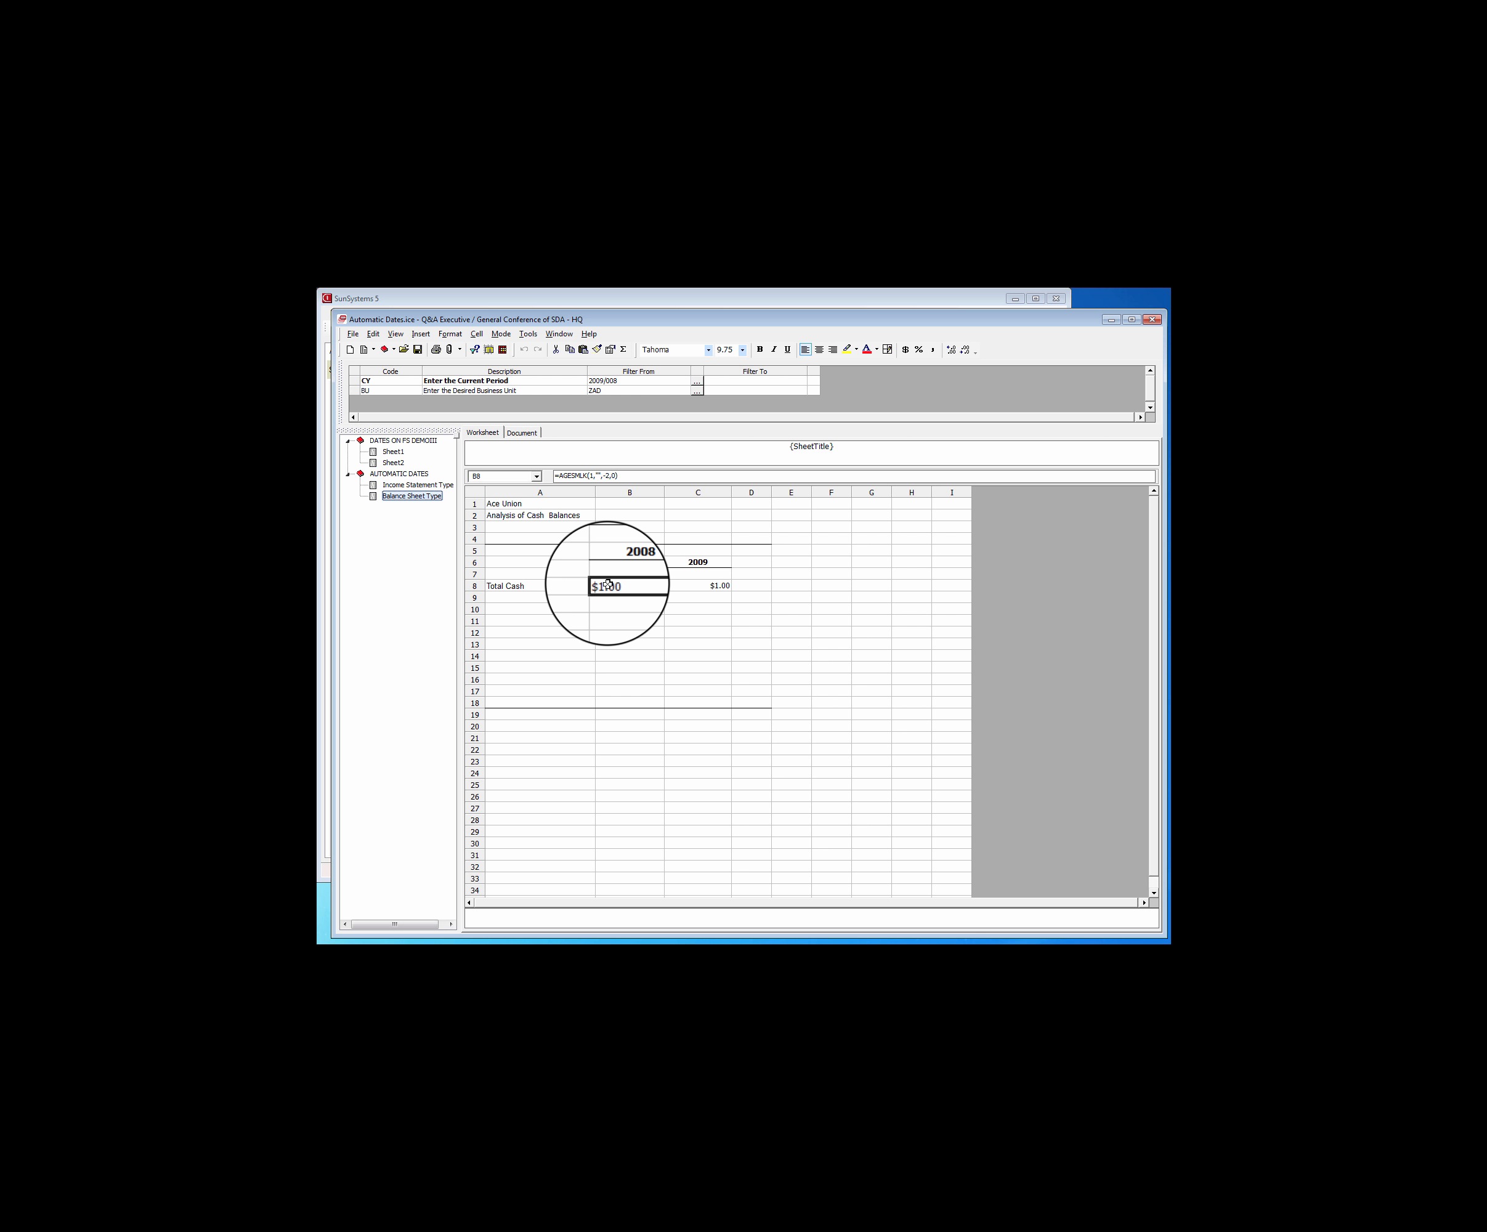
{"action": "left_click", "coordinate": [835, 349]}
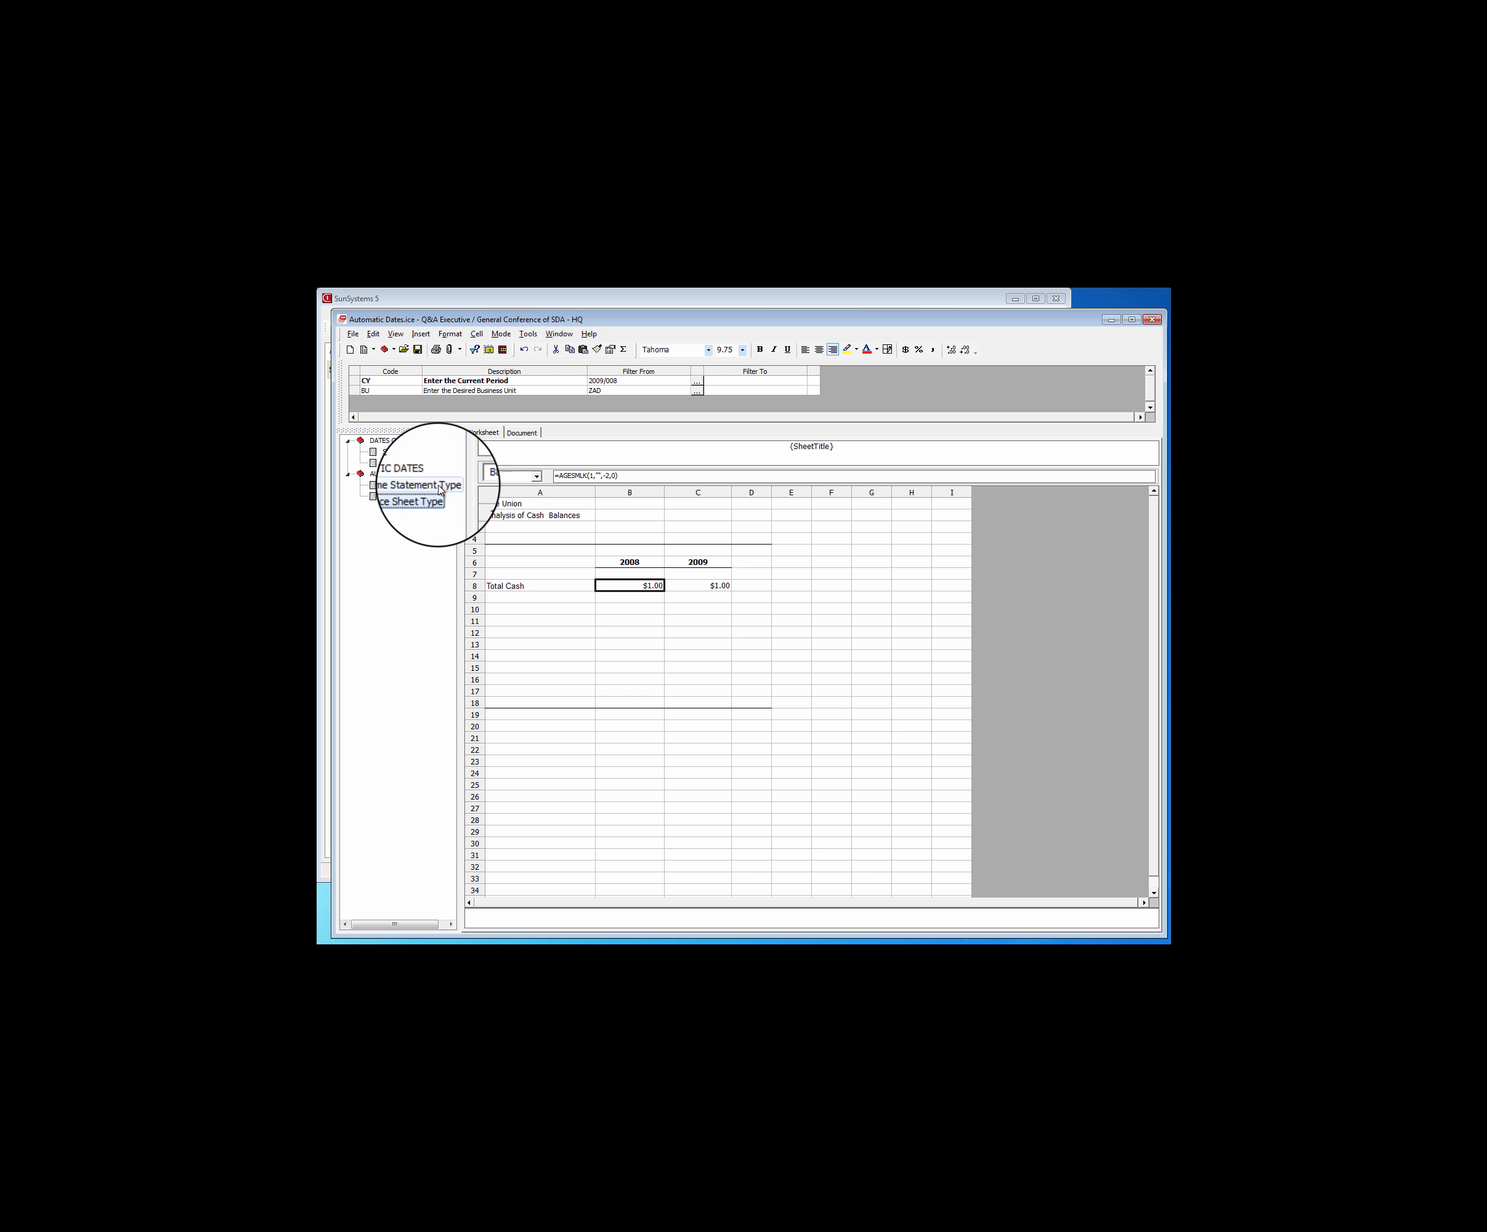
Extract the Automatic Dates report, review the Income Statement Type and Balance Sheet Type outputs, and return to the report designer
{"action": "left_click", "coordinate": [439, 486]}
{"action": "left_click", "coordinate": [438, 498]}
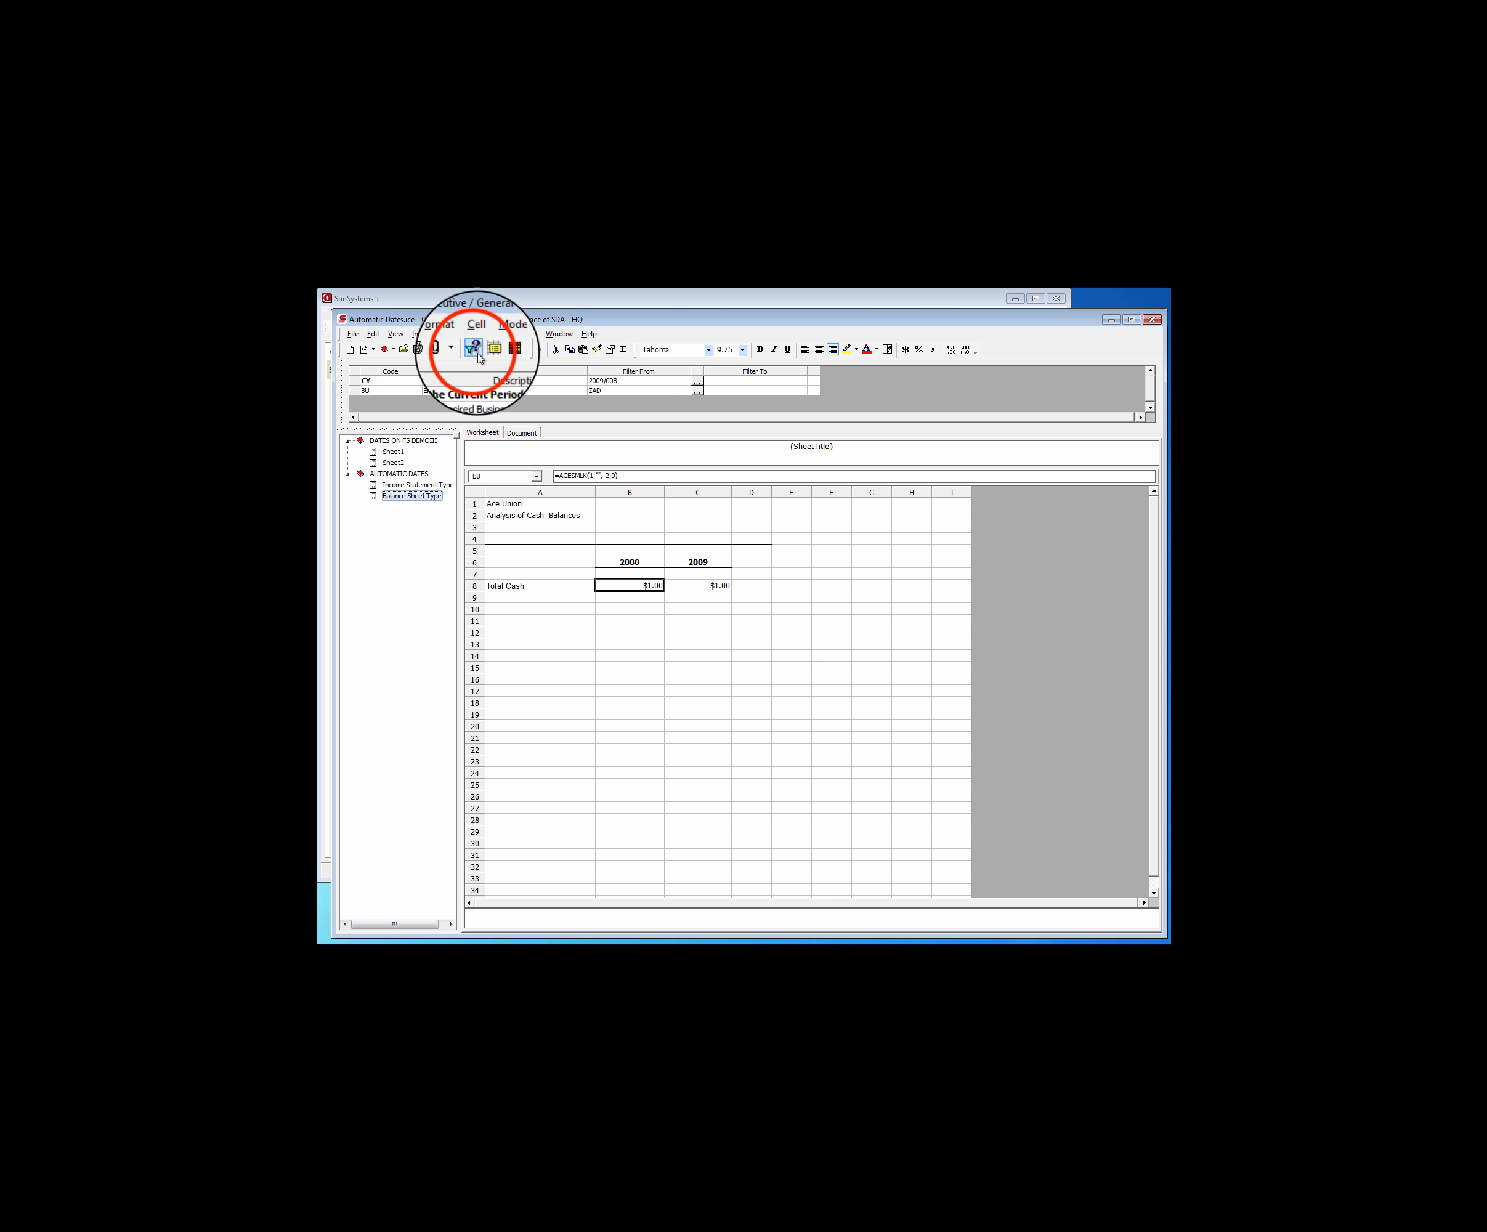
{"action": "left_click", "coordinate": [474, 349]}
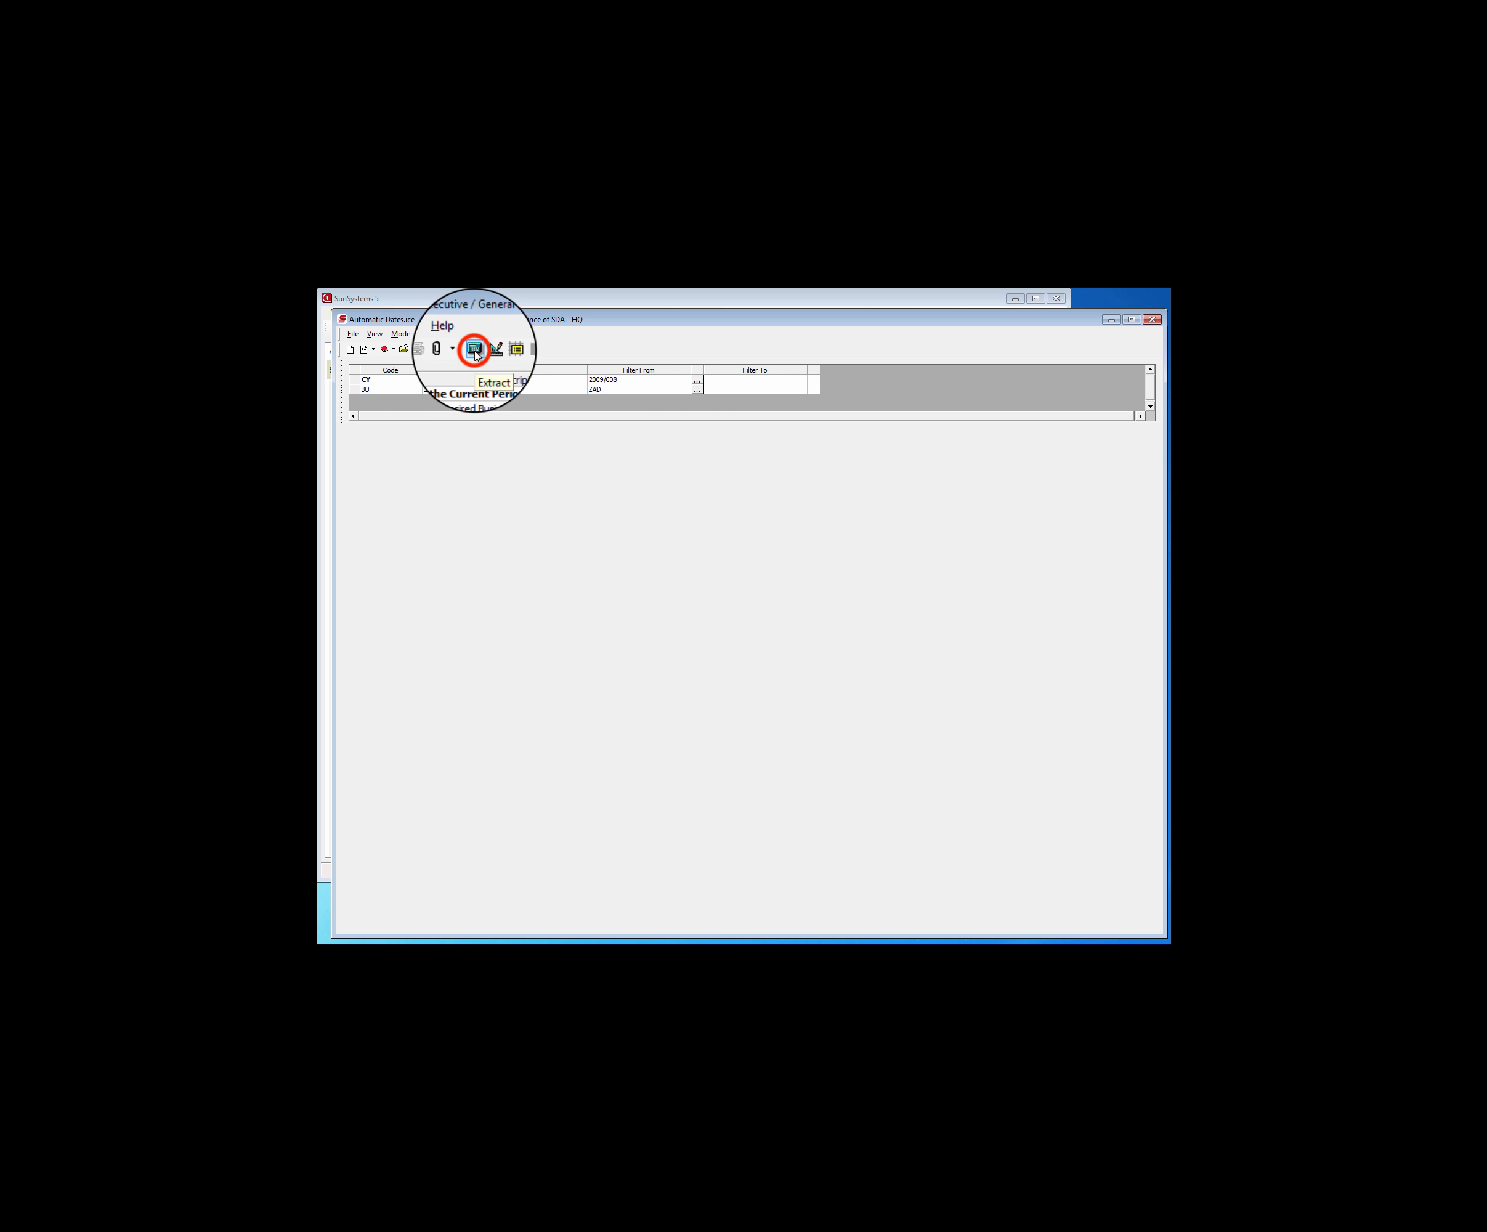
{"action": "left_click", "coordinate": [705, 435]}
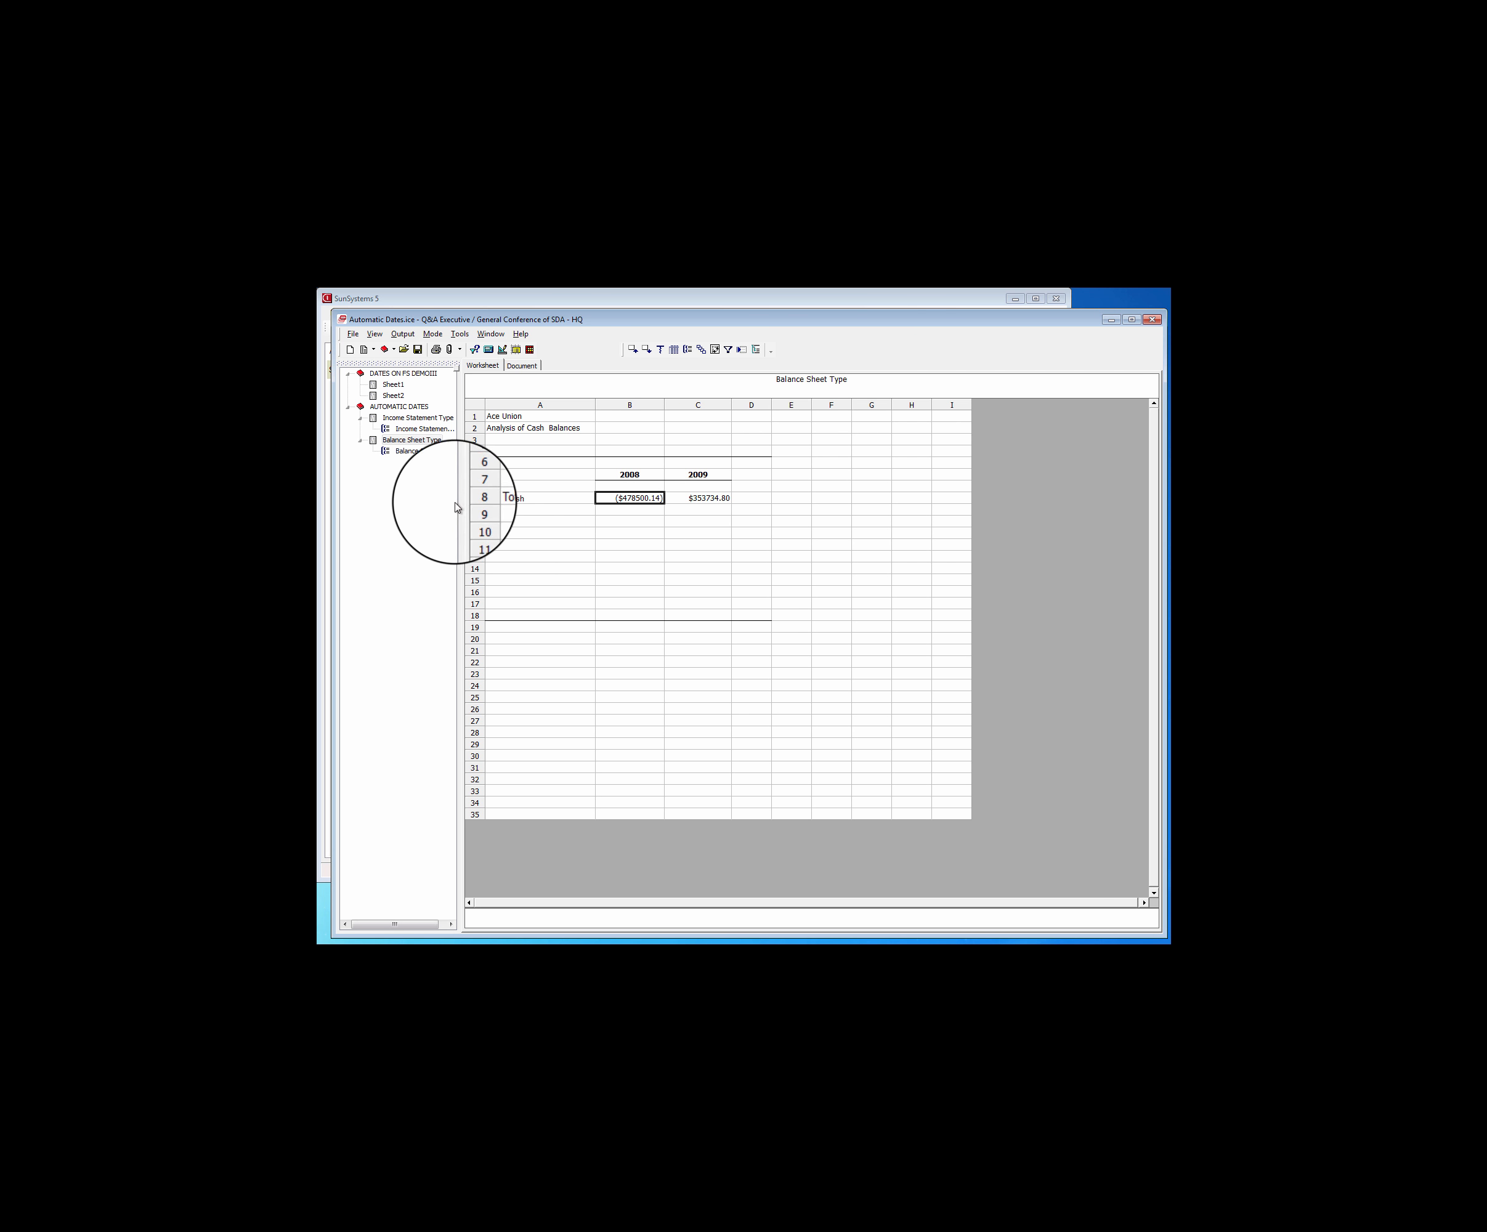
{"action": "left_click", "coordinate": [410, 429]}
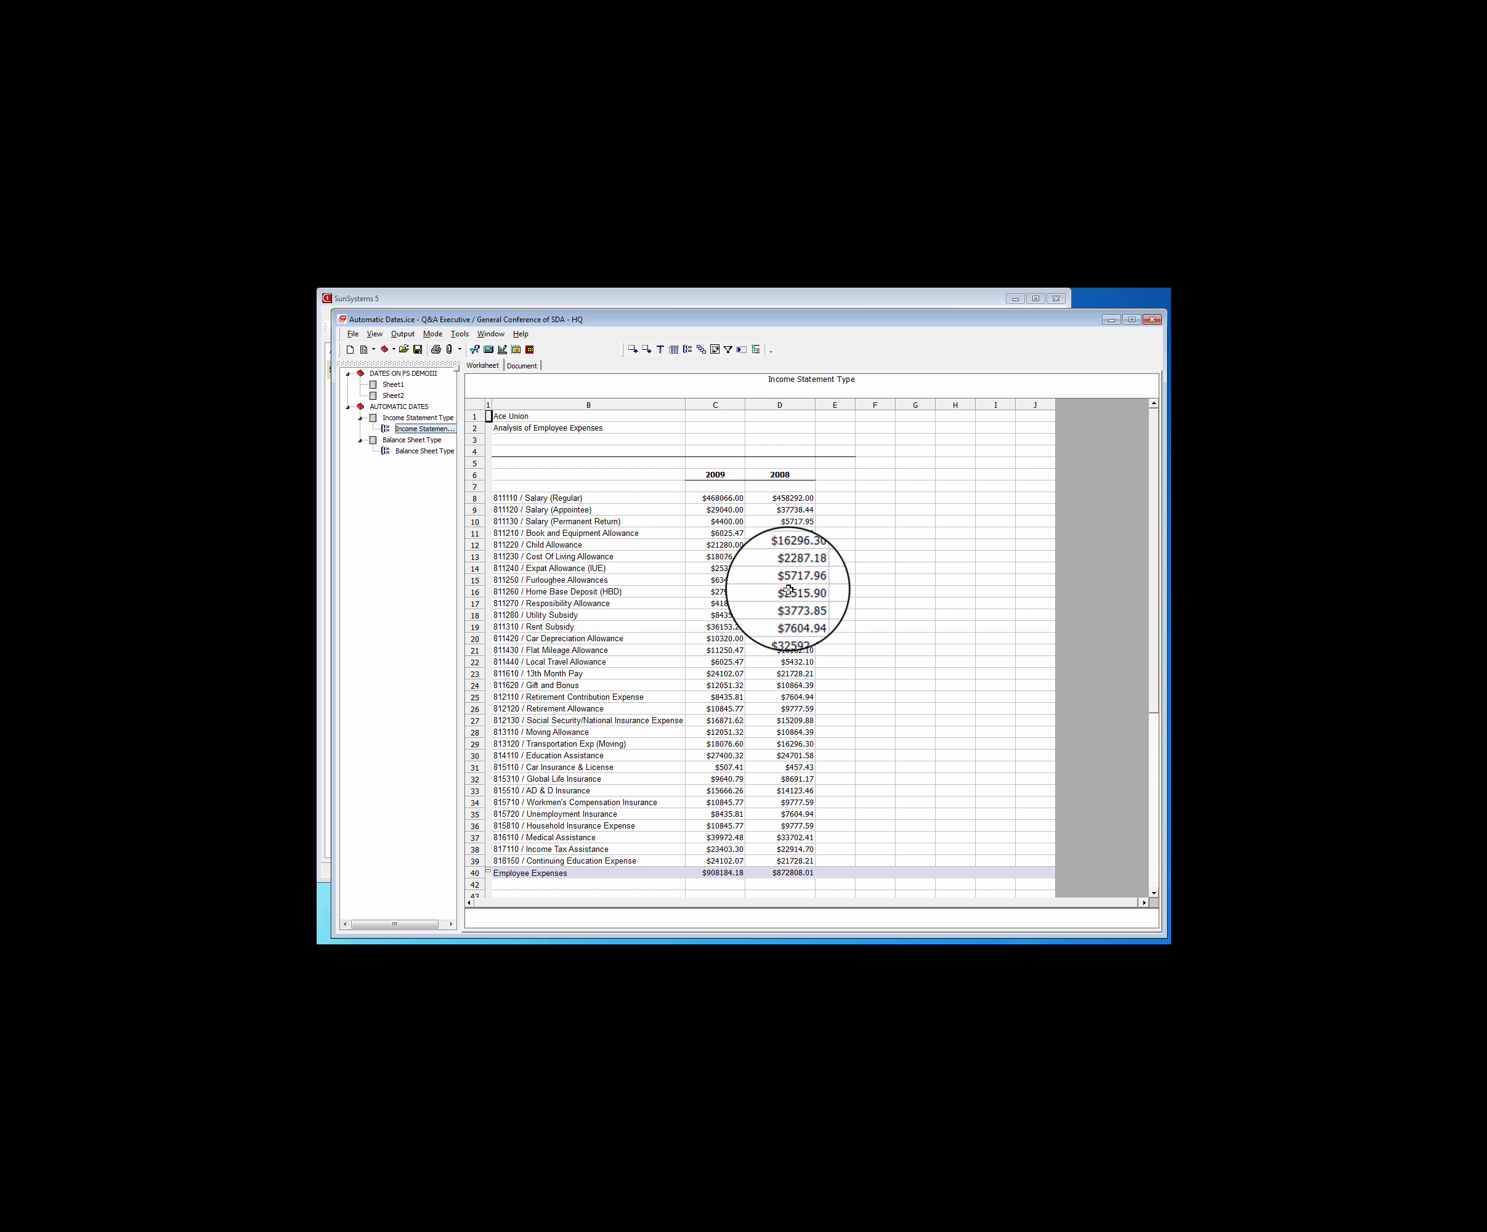
{"action": "left_click", "coordinate": [421, 451]}
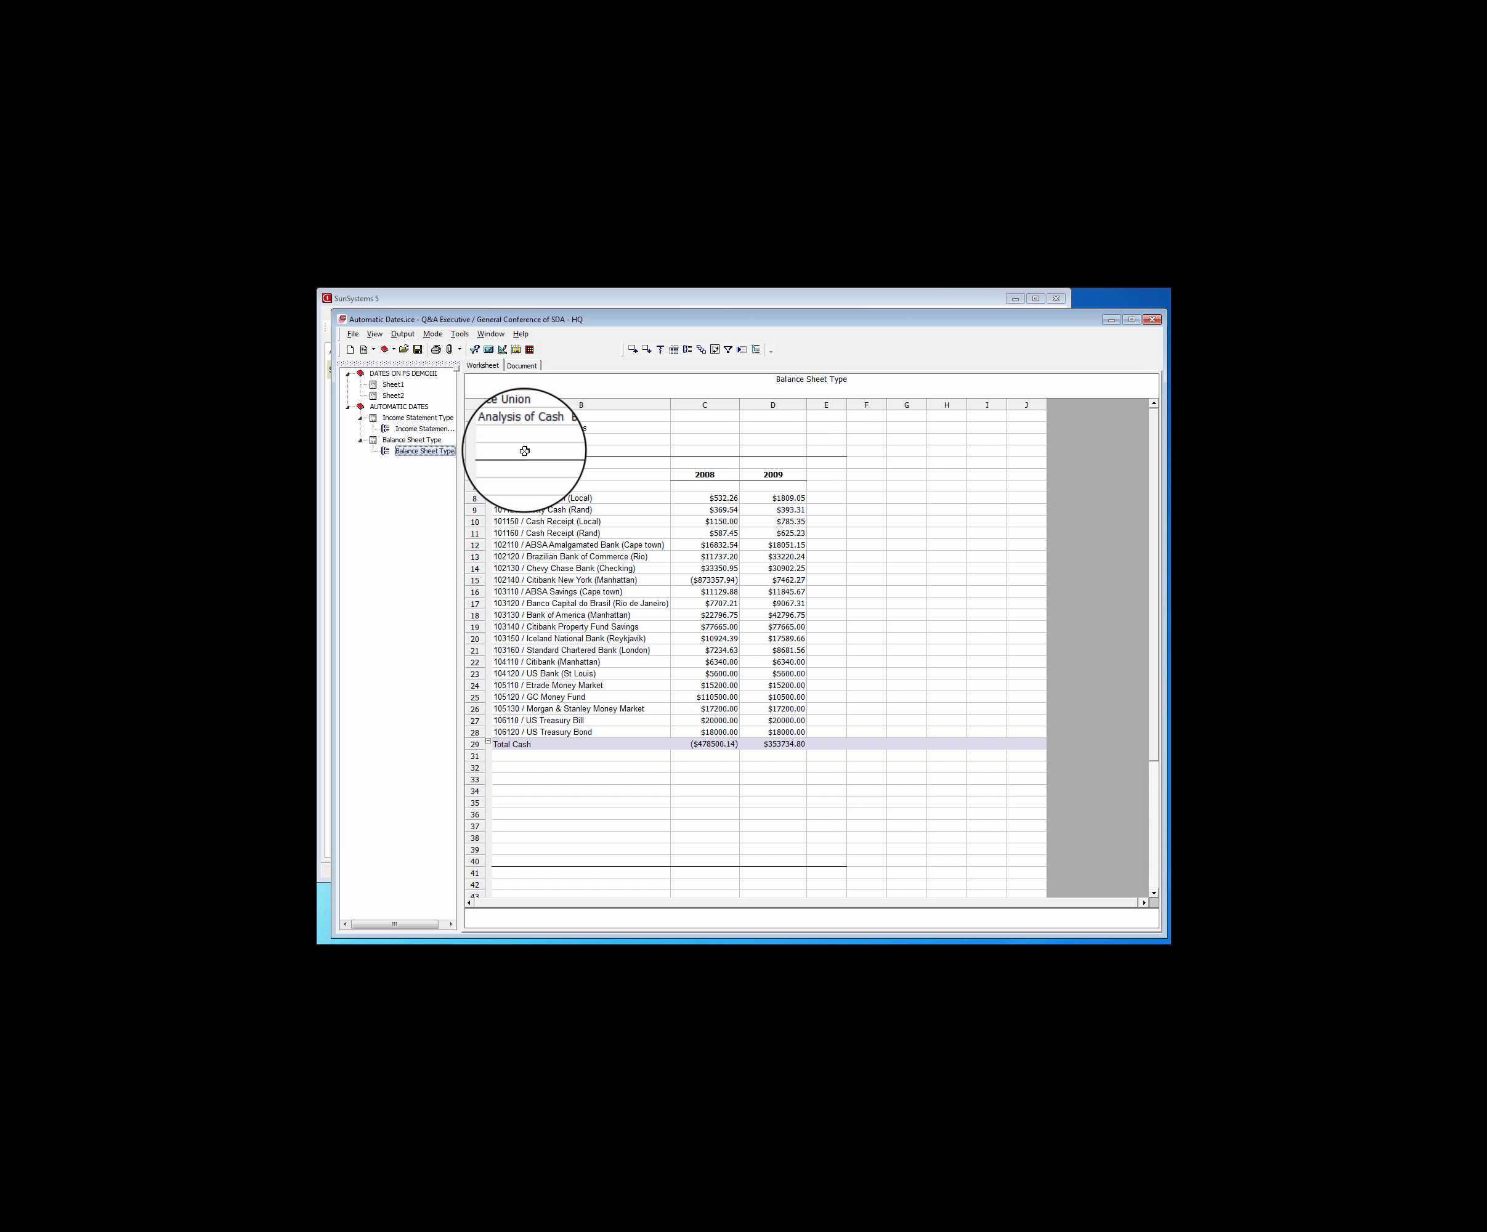
{"action": "left_click", "coordinate": [498, 348]}
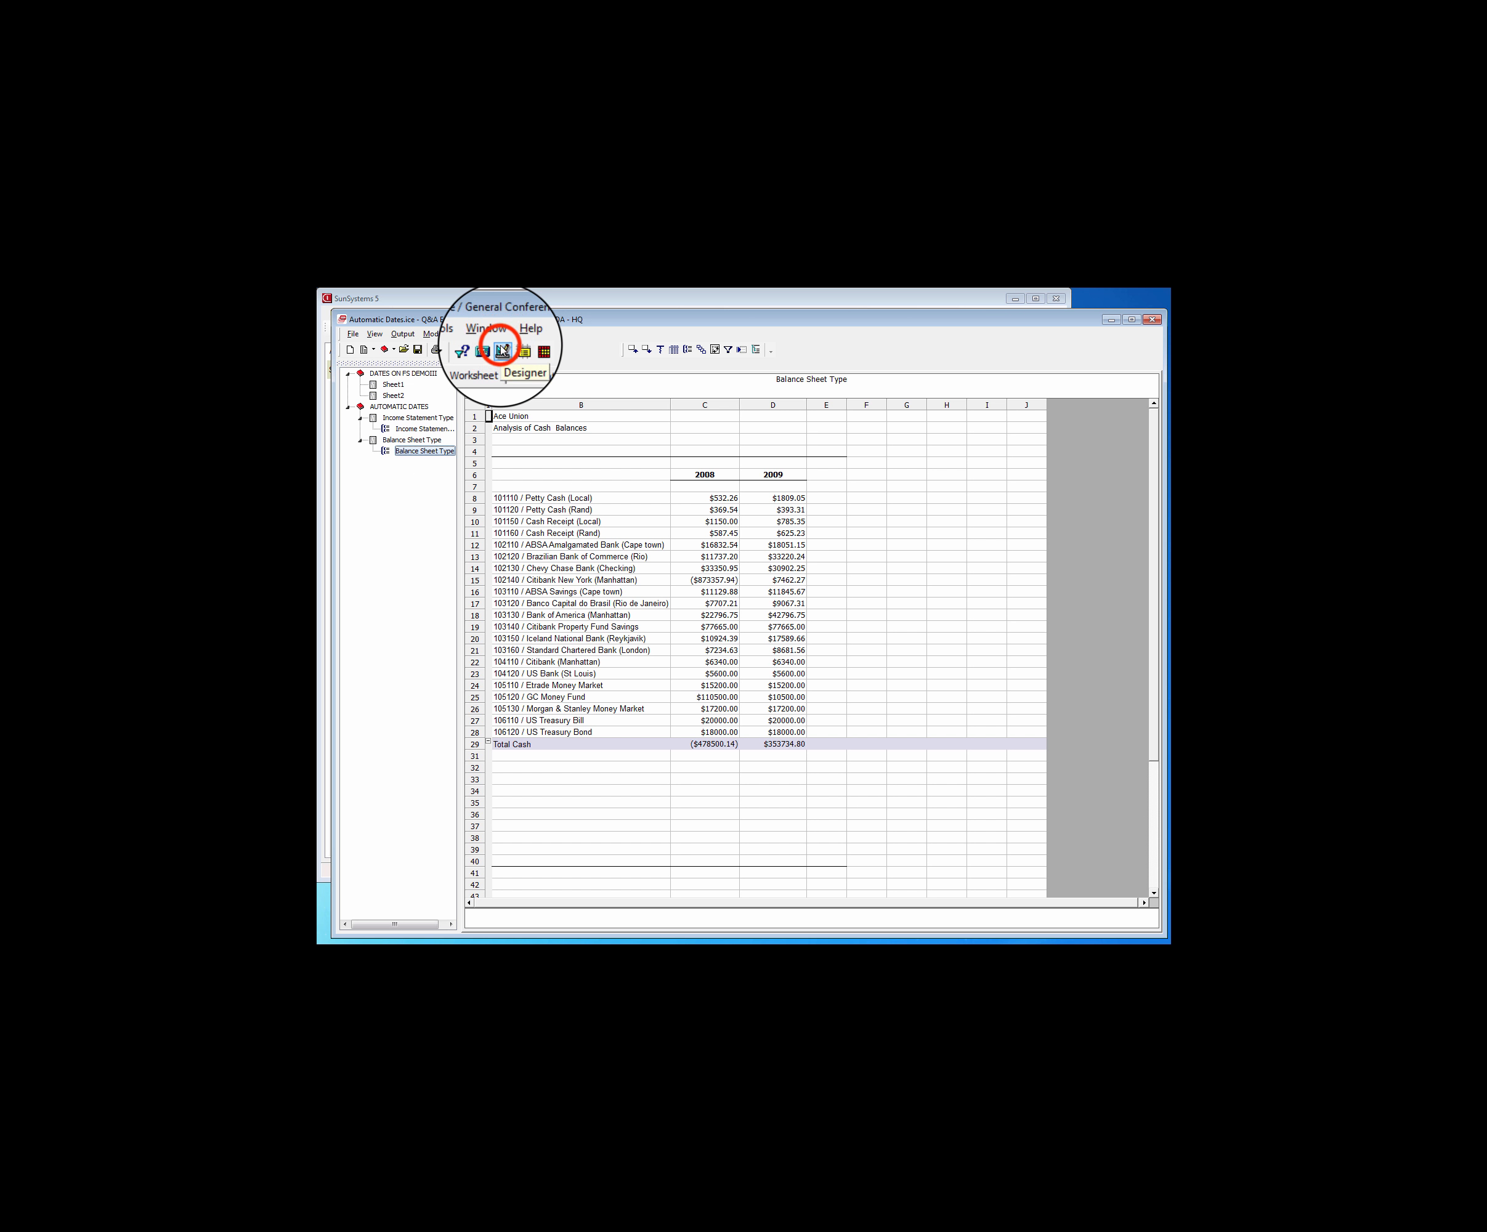
Enter "For the Eight Months Ending August 31, 2009, 2008" in cell A3 of the Income Statement Type sheet
{"action": "left_click", "coordinate": [542, 527]}
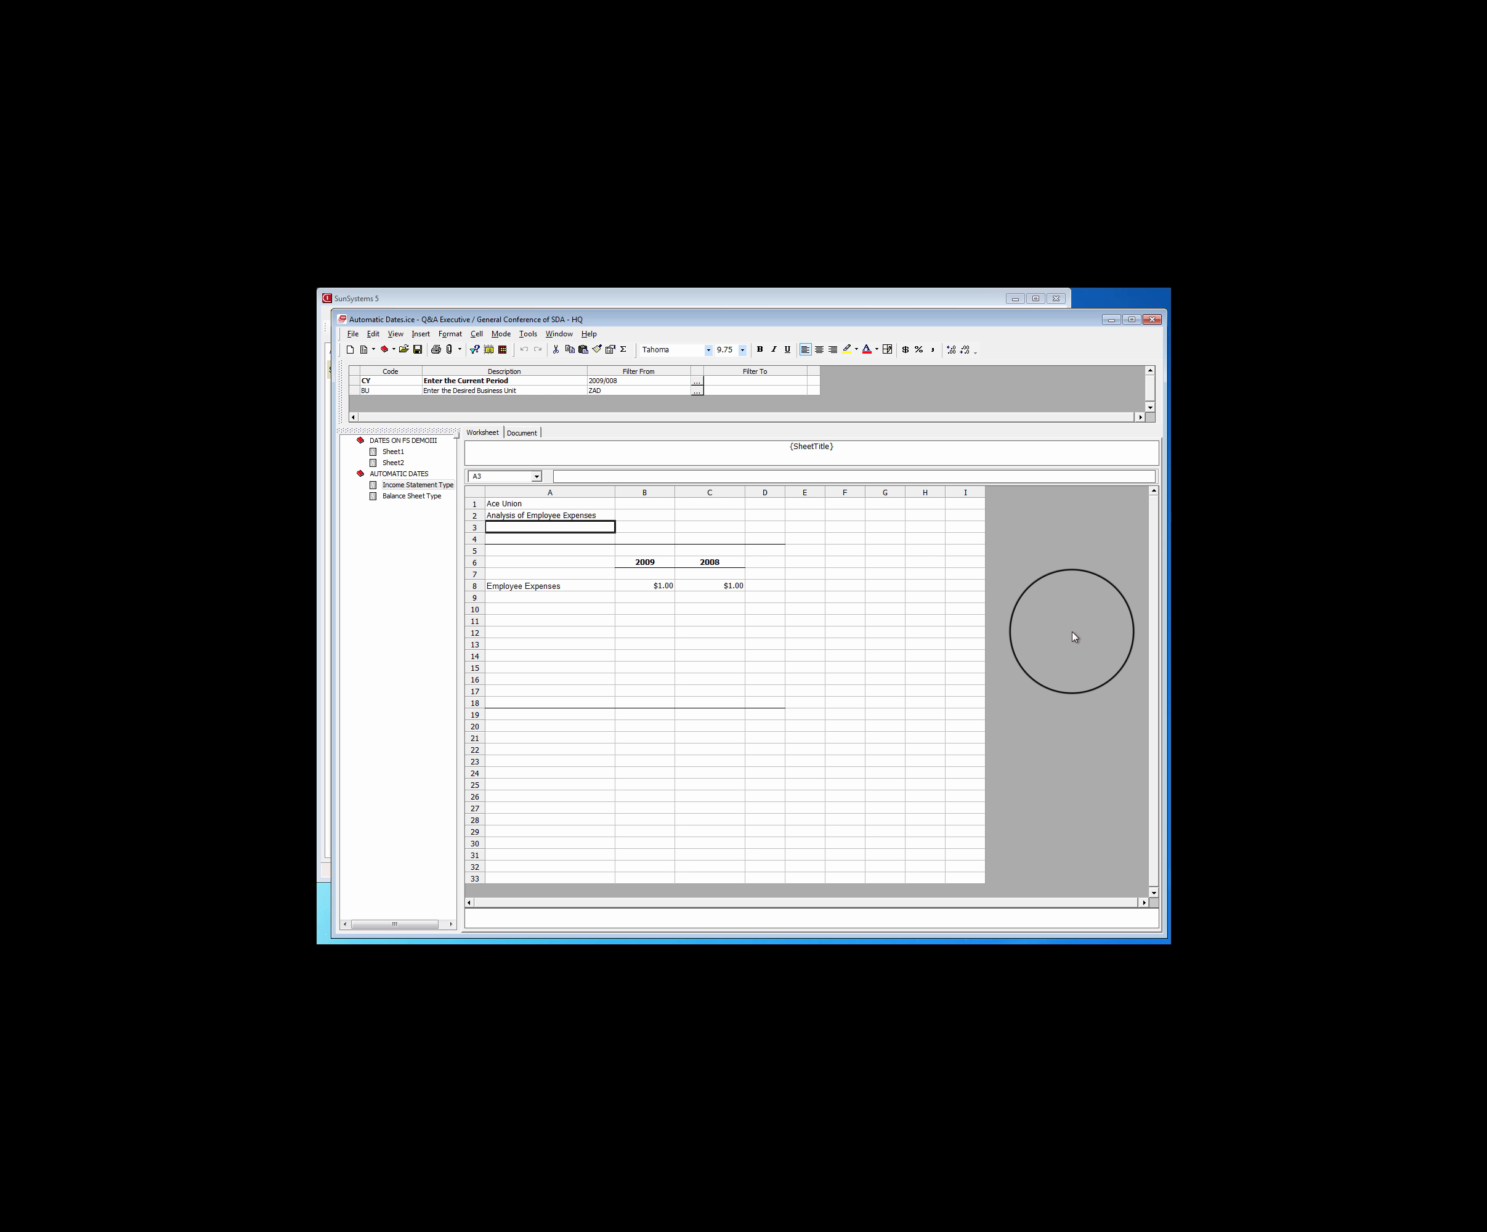
{"action": "type", "text": "For the Eight Months Ending"}
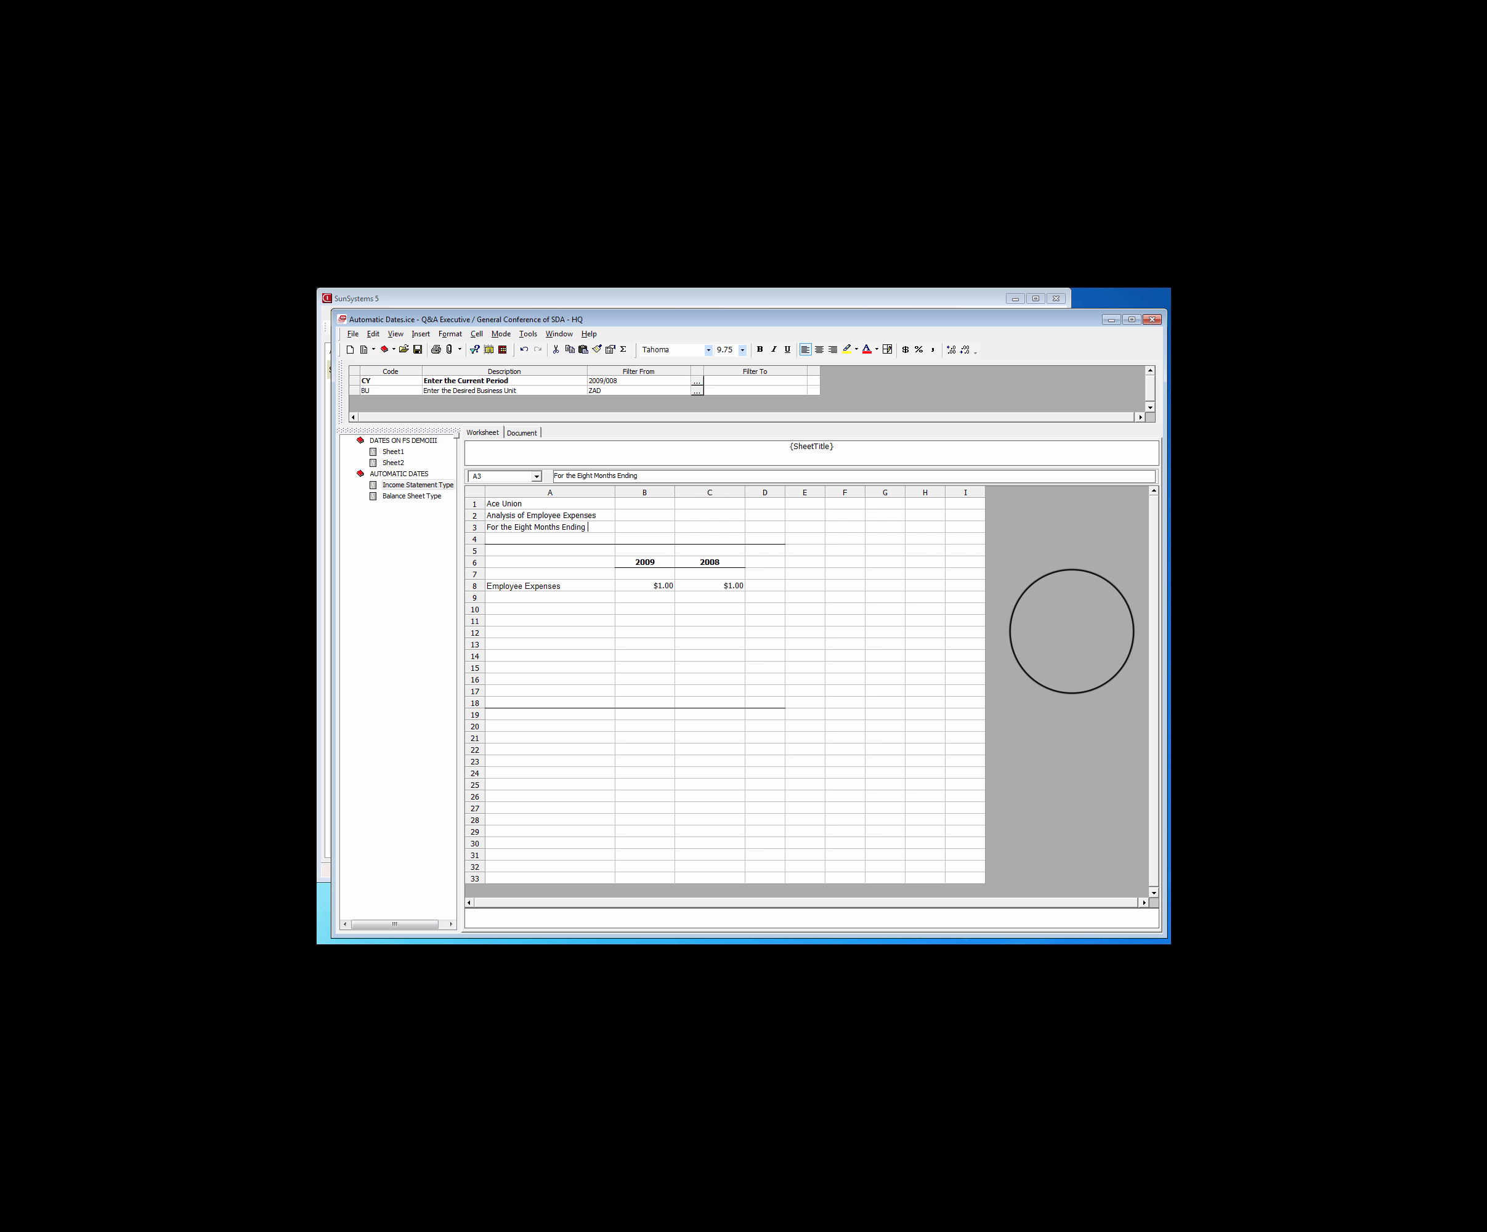
{"action": "type", "text": "st 31, 2009, 2008"}
{"action": "key", "text": "Return"}
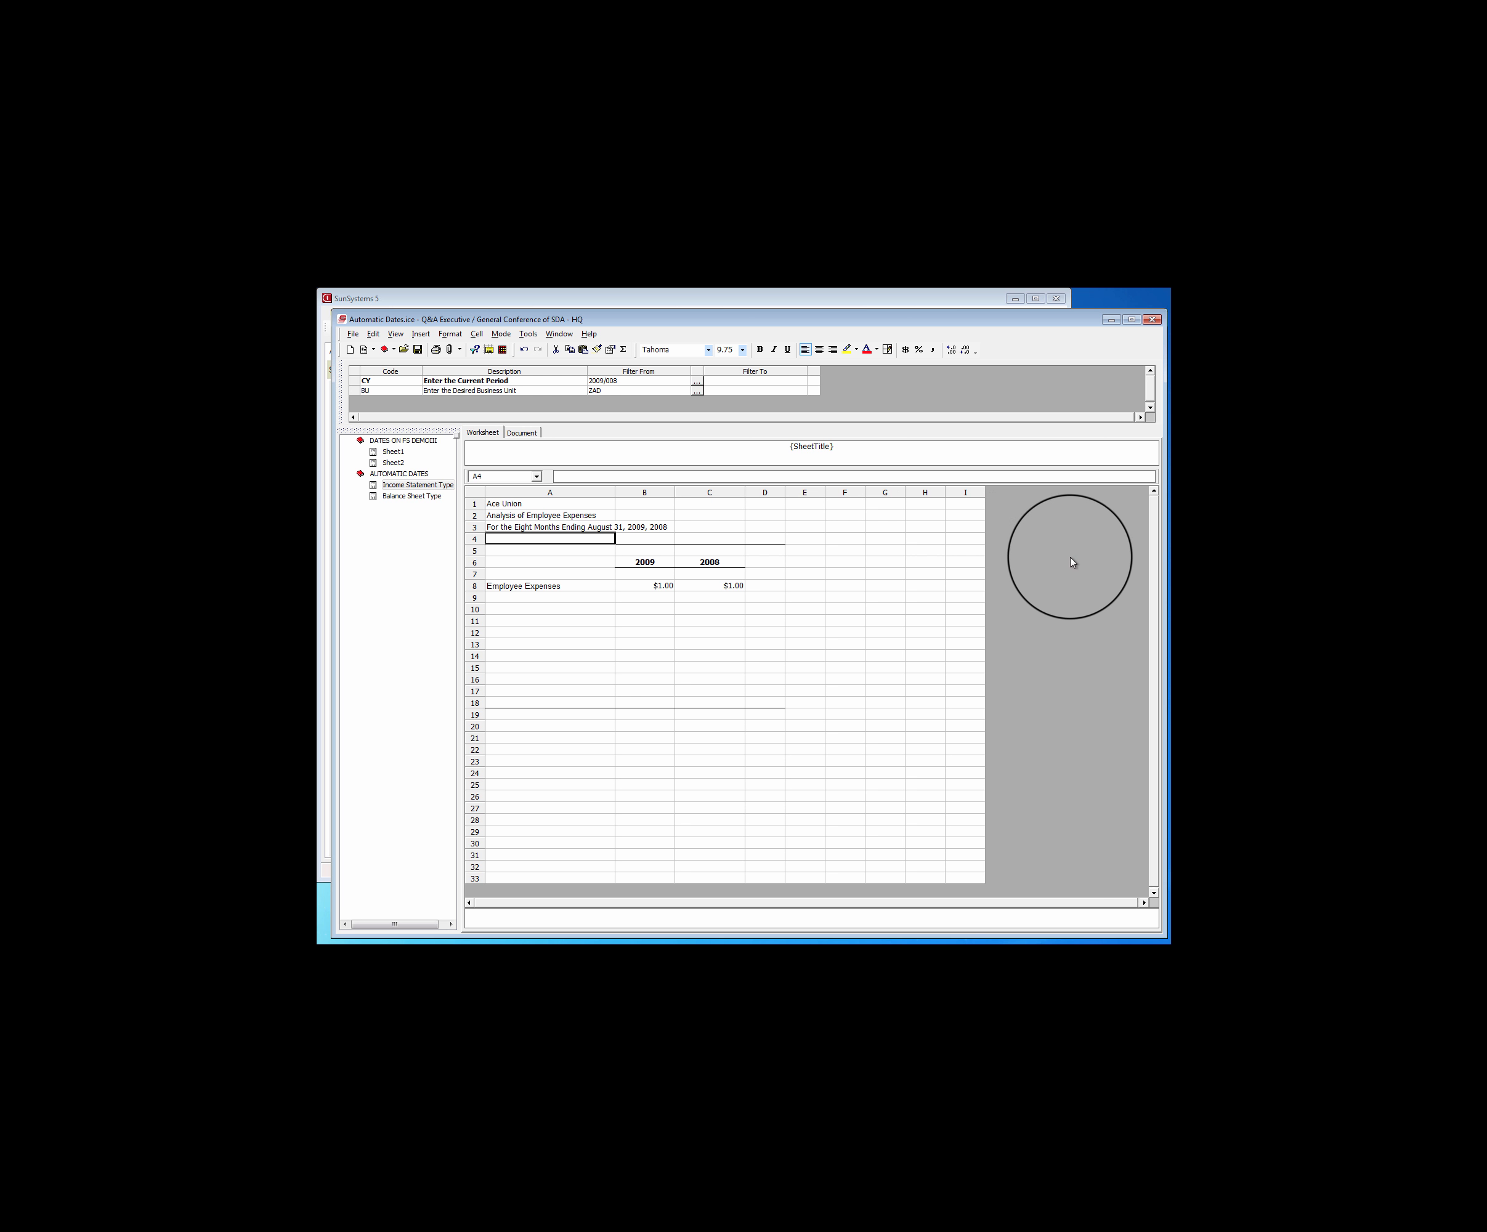
{"action": "left_click", "coordinate": [524, 526]}
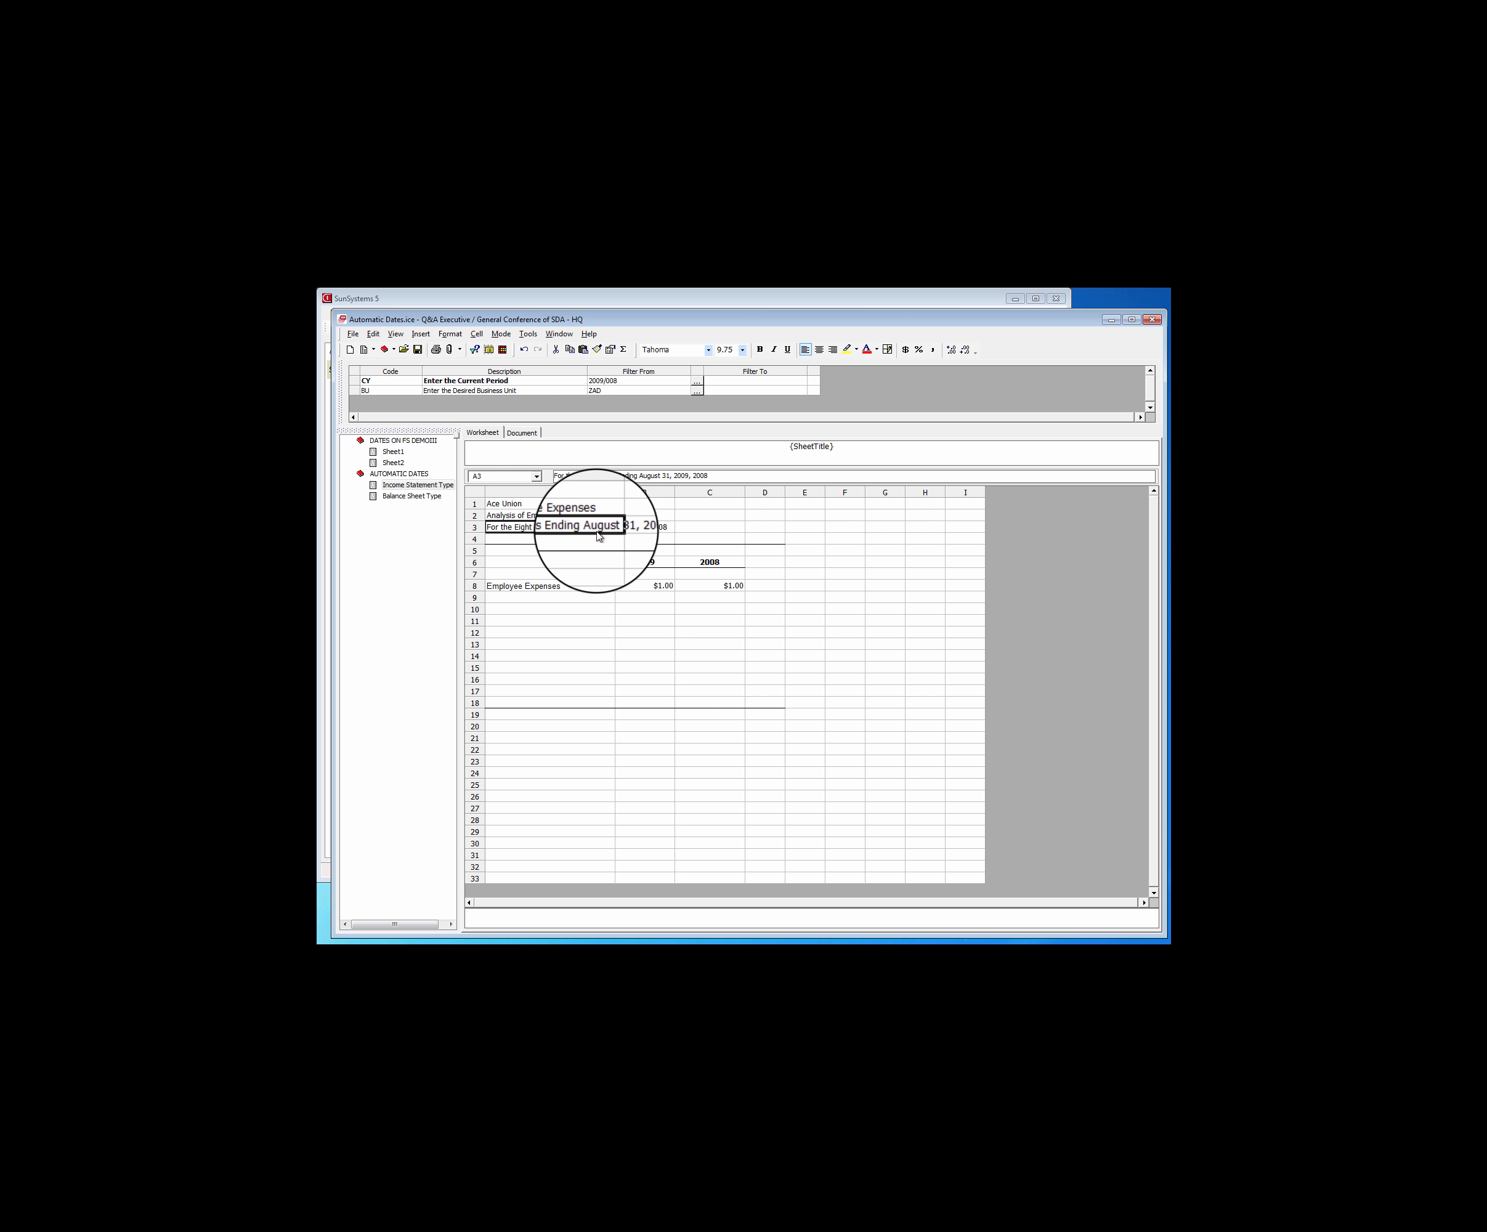
Enter "As of August 31, 2009 and 2008" in cell A3 of the Balance Sheet Type sheet
{"action": "left_click", "coordinate": [404, 496]}
{"action": "left_click", "coordinate": [519, 526]}
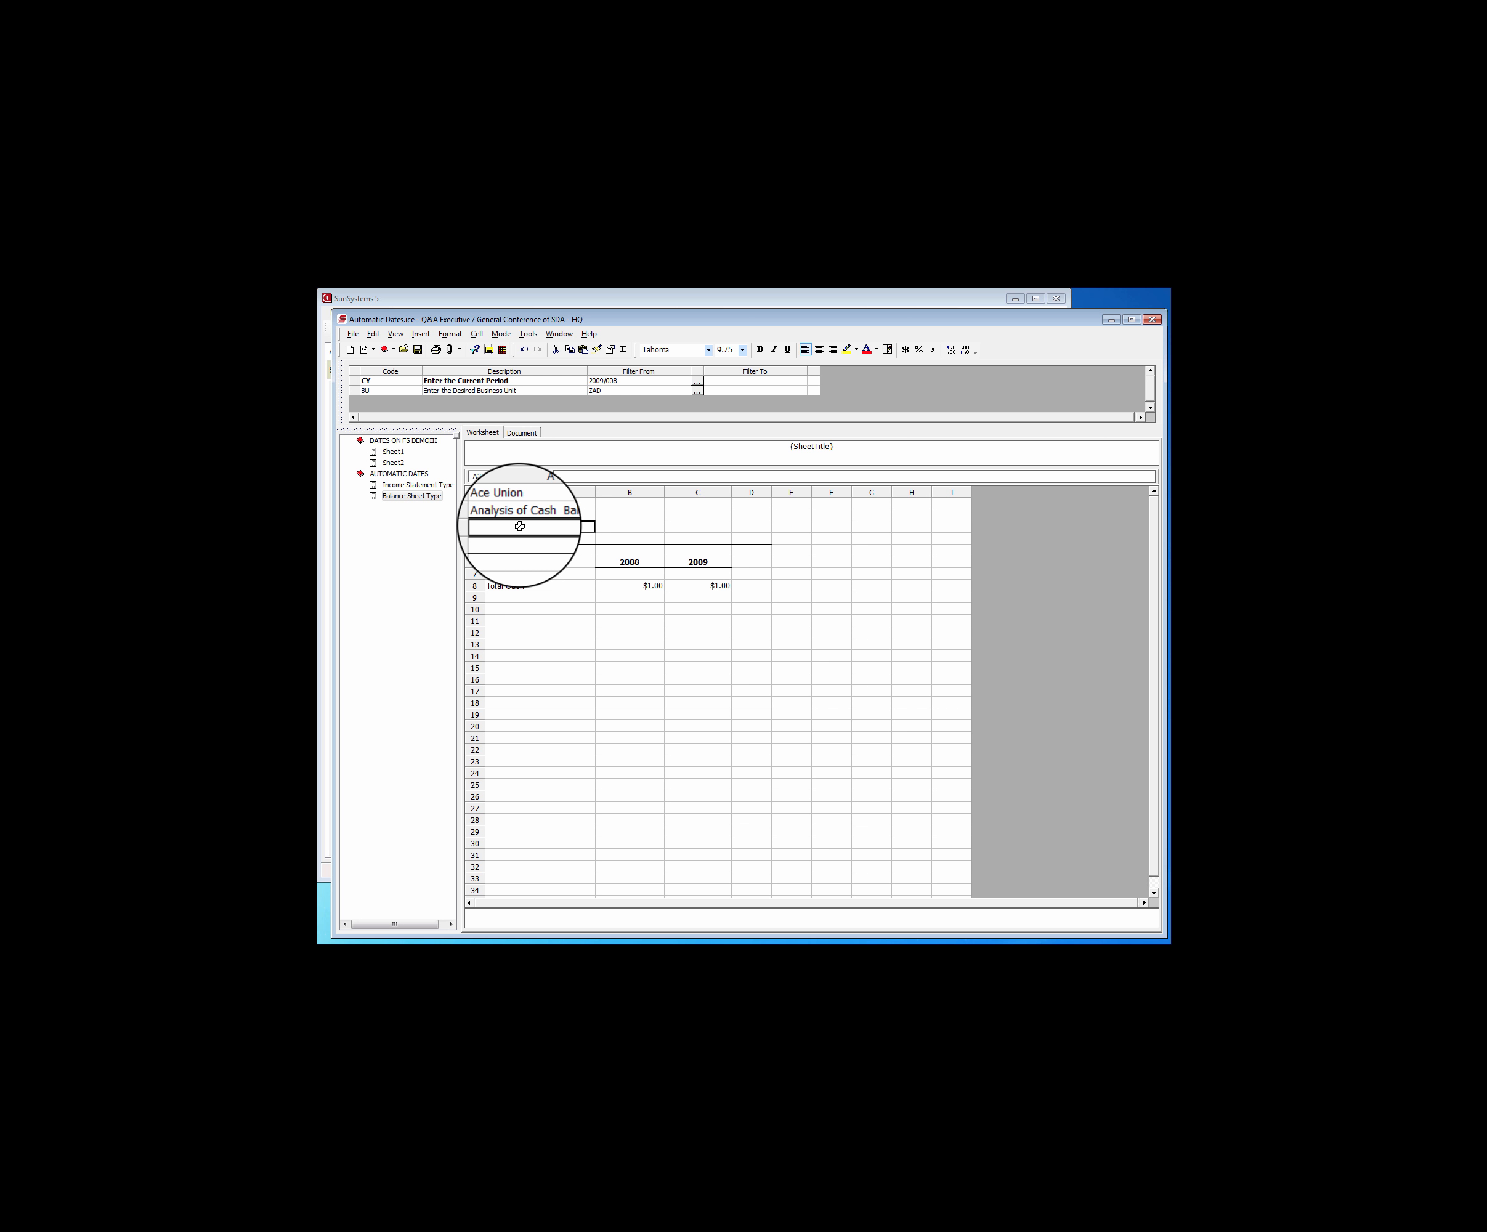
{"action": "type", "text": "As of Auth"}
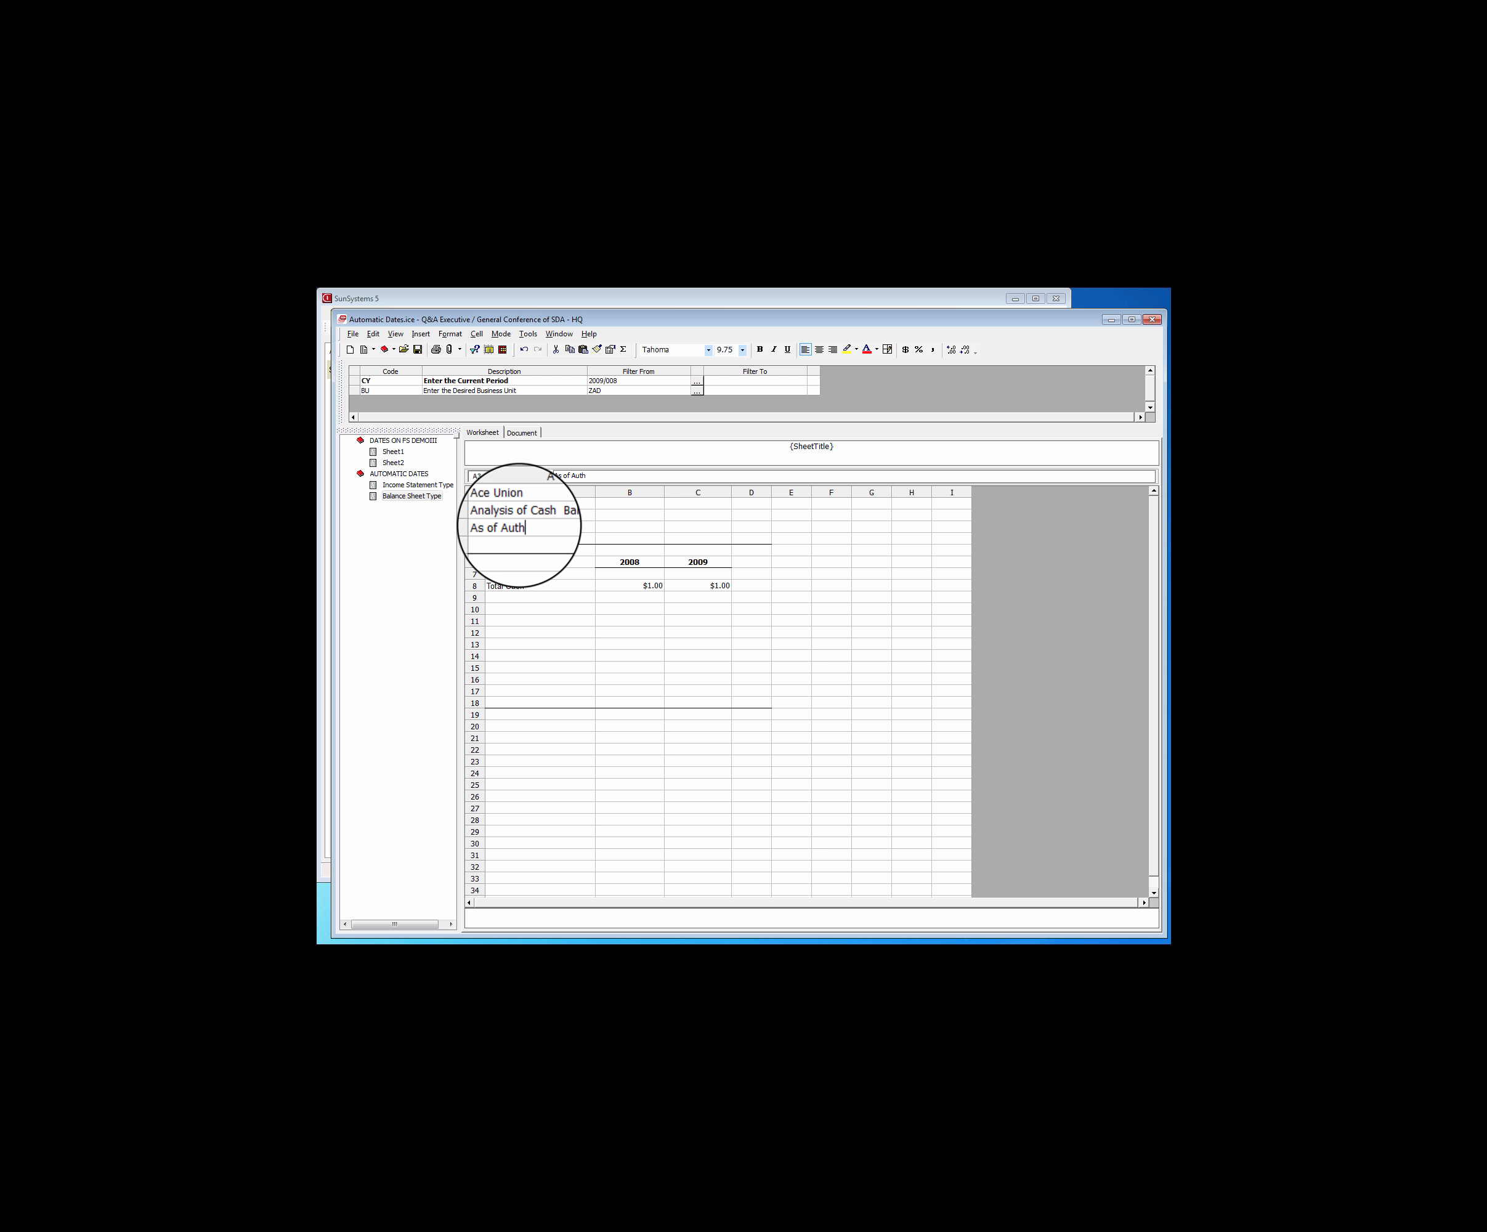
{"action": "key", "text": "BackSpace"}
{"action": "key", "text": "BackSpace"}
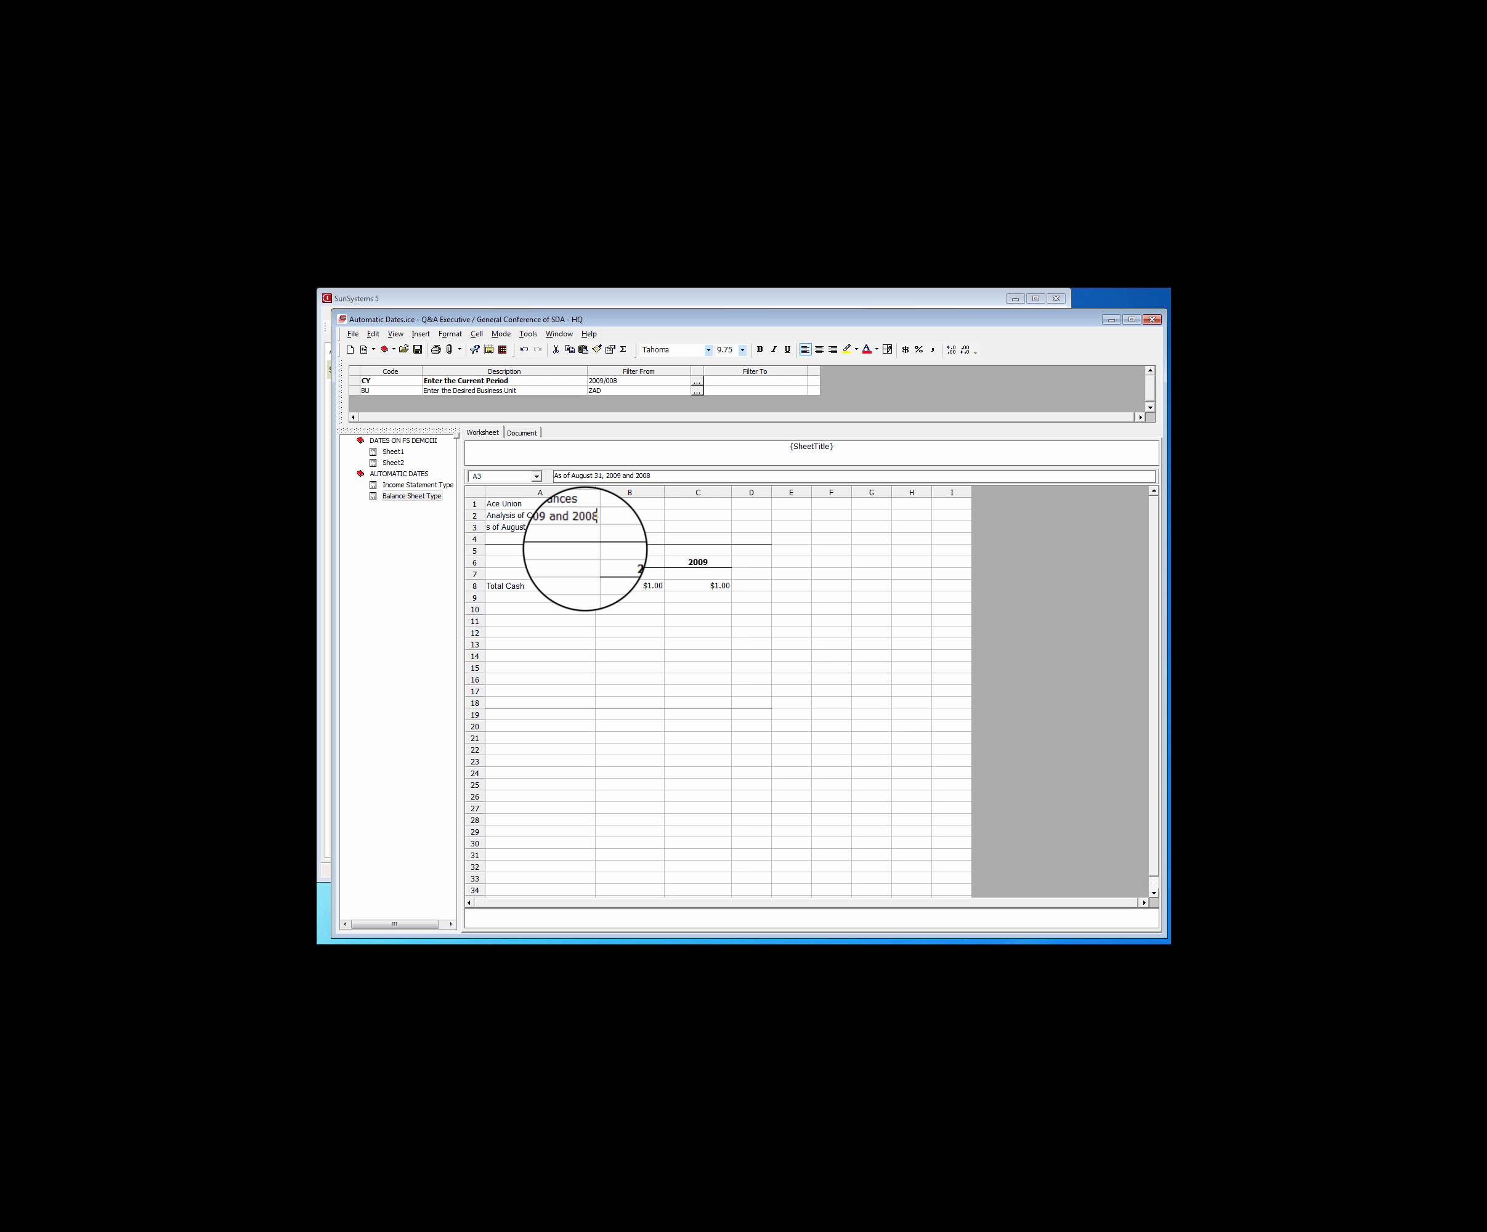
{"action": "key", "text": "Return"}
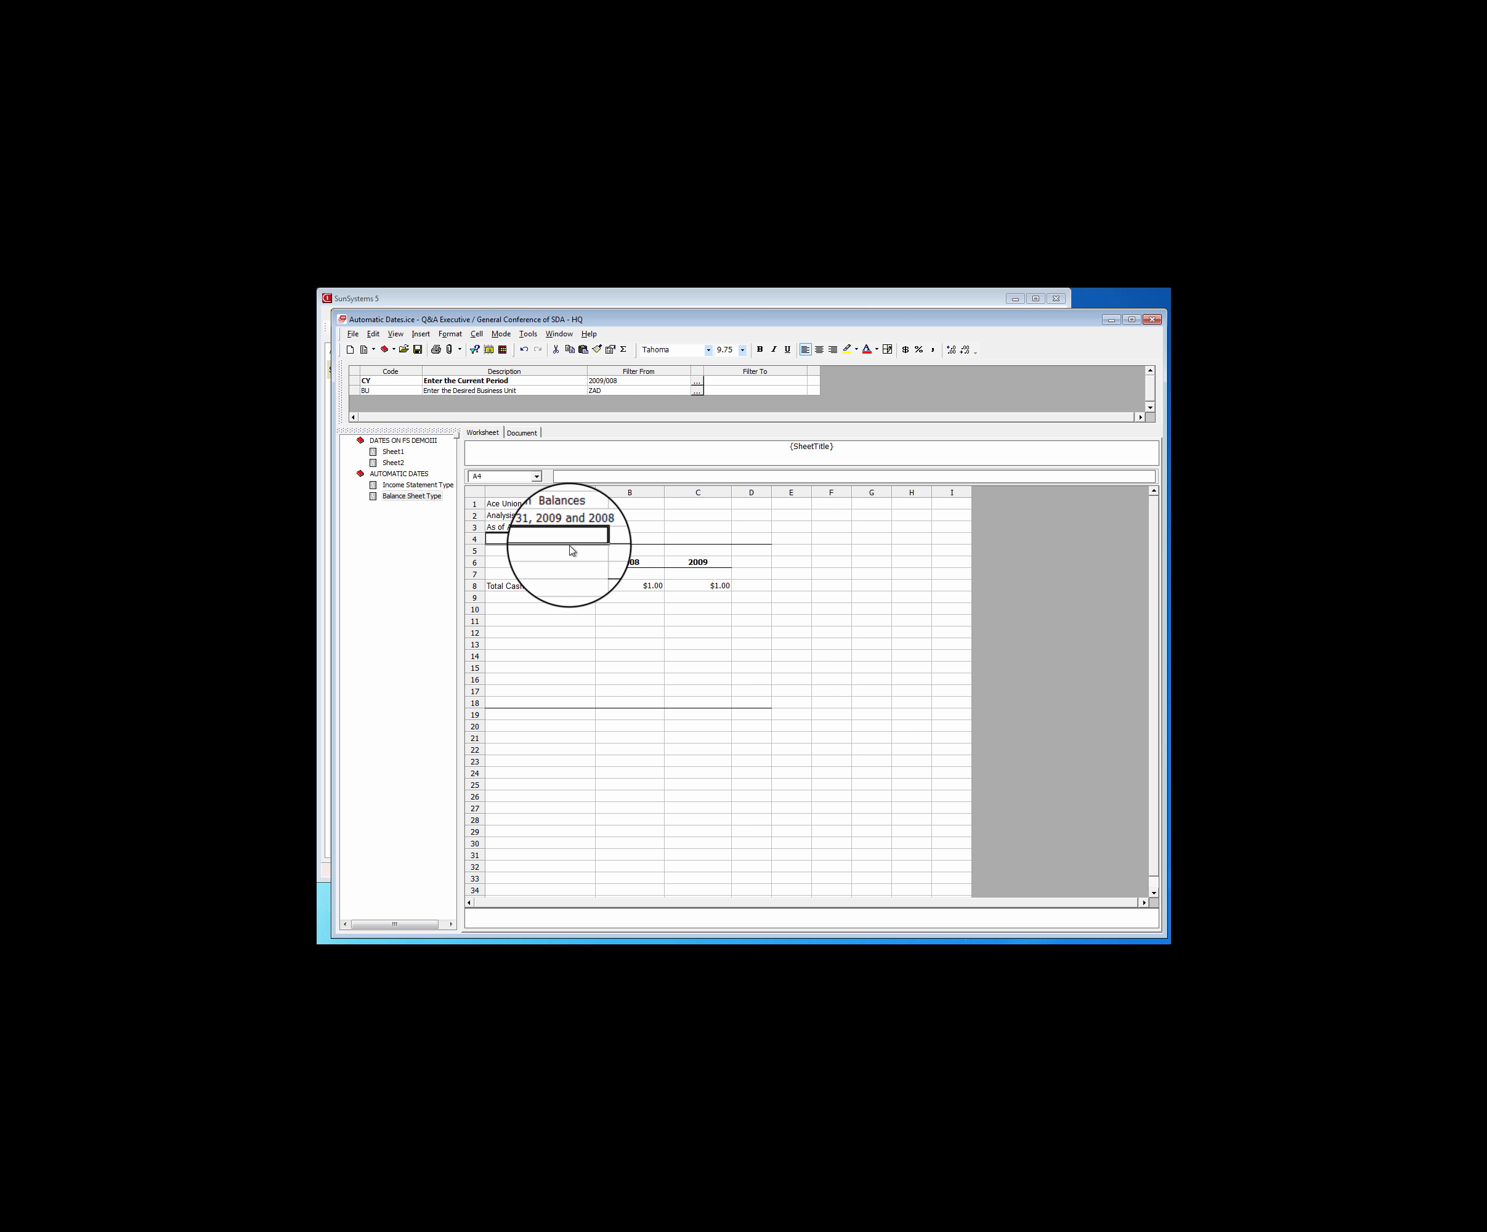
Compare the date headings on the income statement and balance sheet designs, and check the income statement's year headings in B6 and C6
{"action": "left_click", "coordinate": [398, 486]}
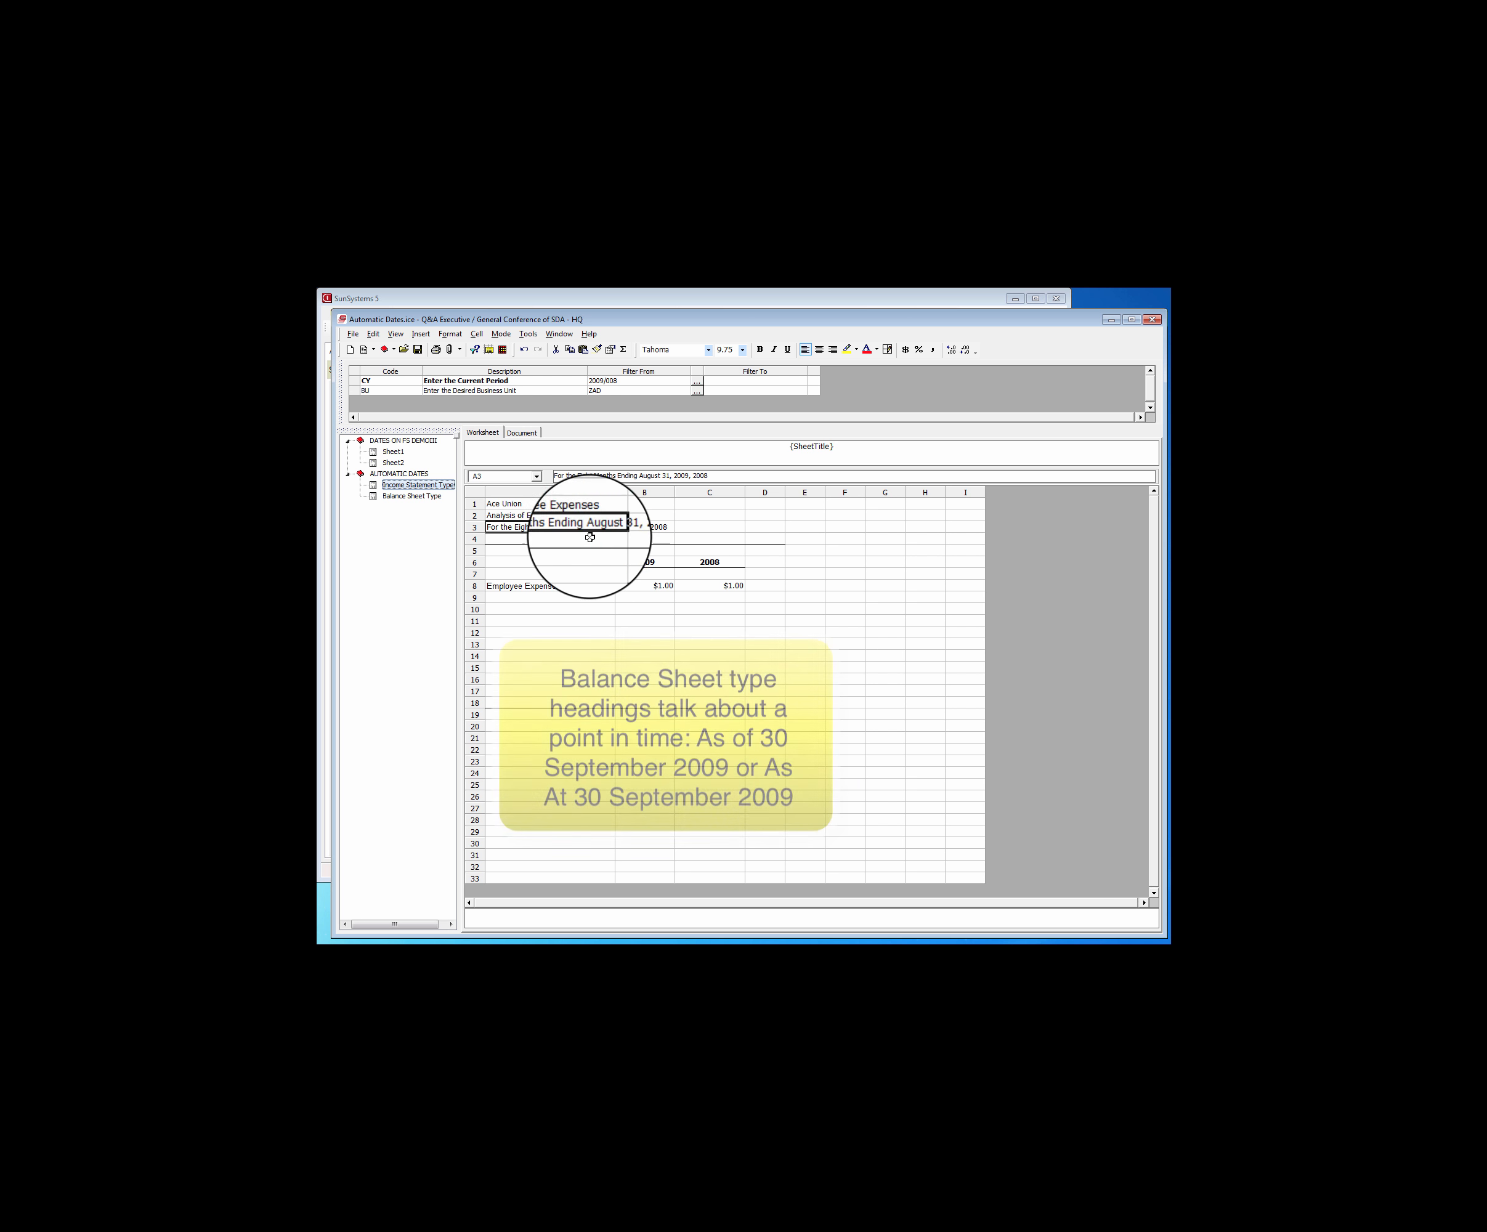
{"action": "left_click", "coordinate": [415, 495]}
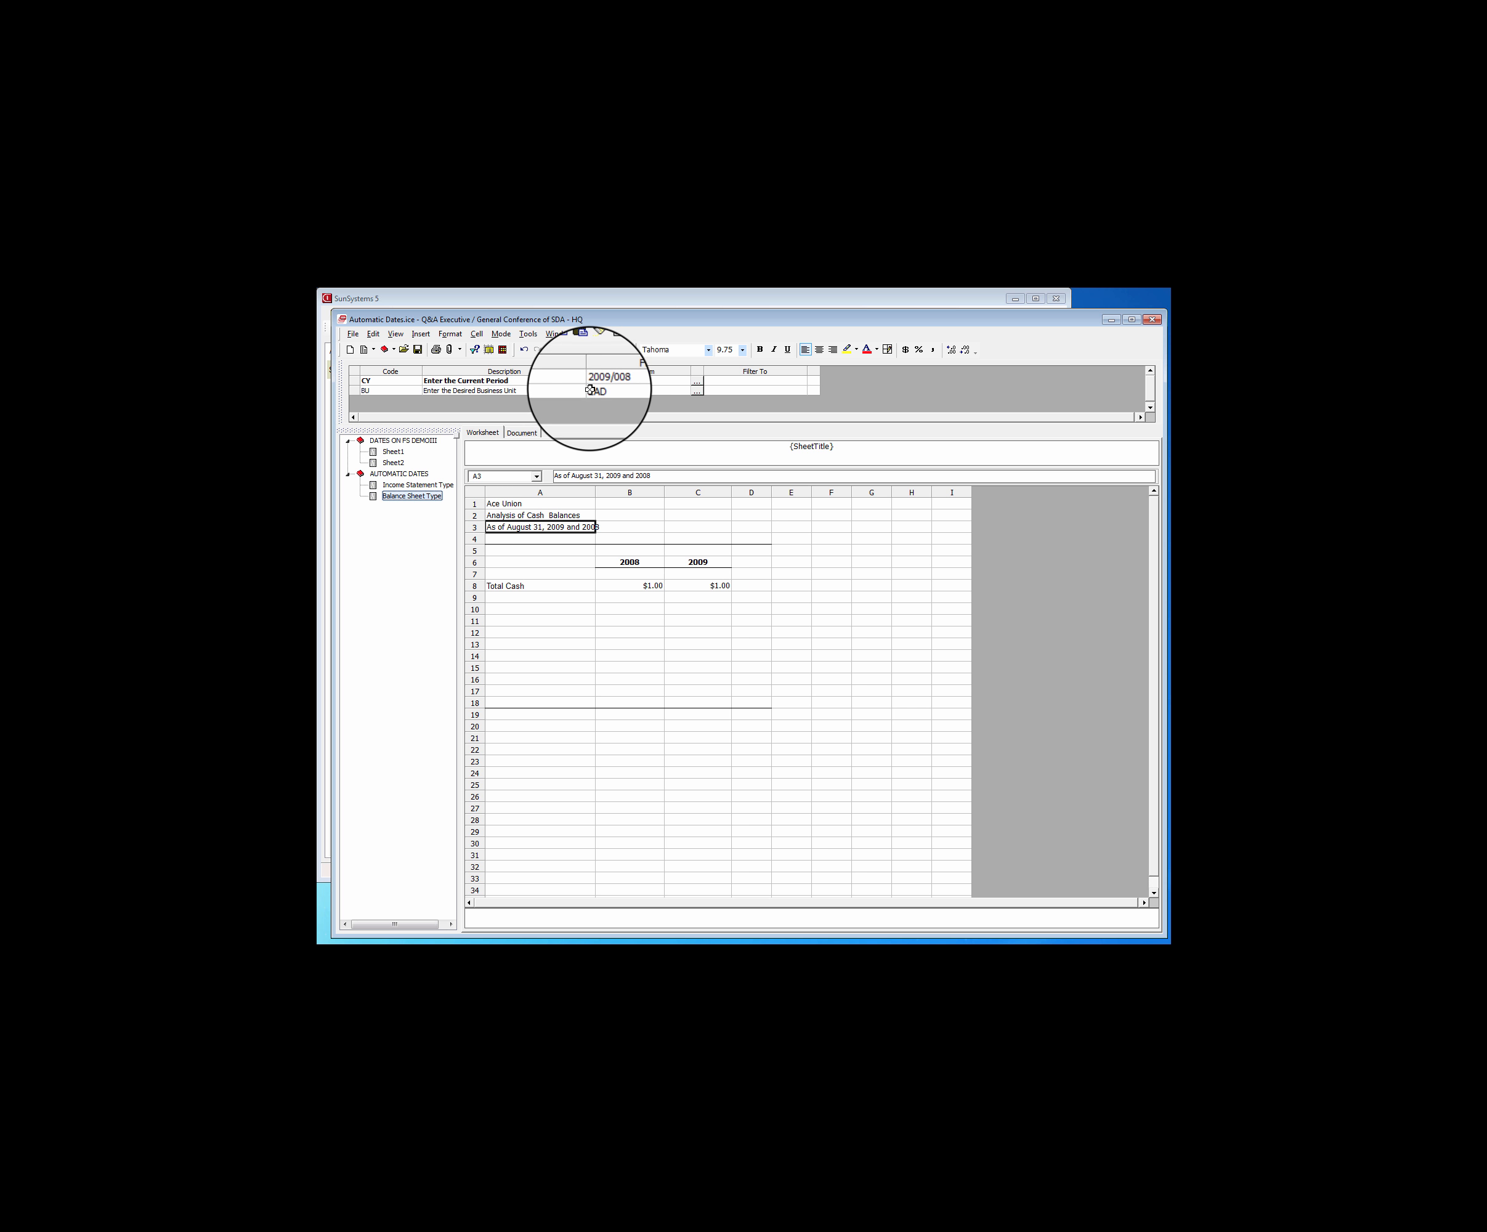
{"action": "left_click", "coordinate": [417, 485]}
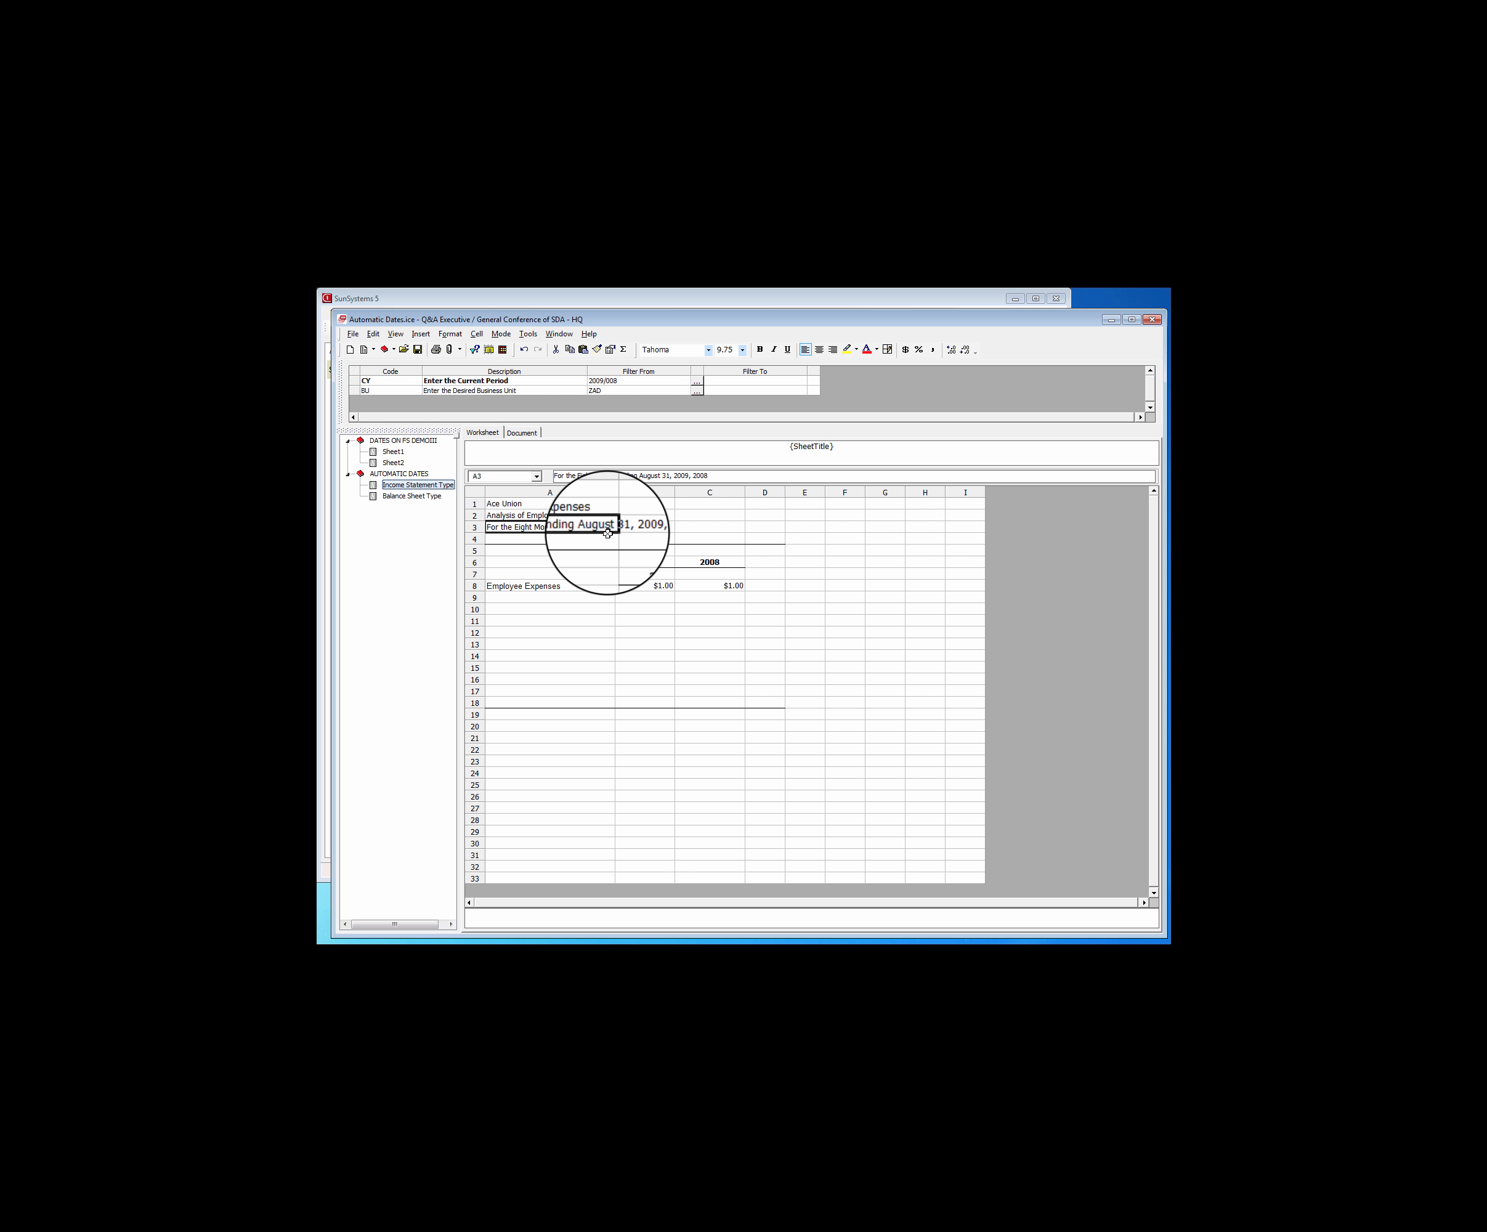
{"action": "left_click", "coordinate": [651, 561]}
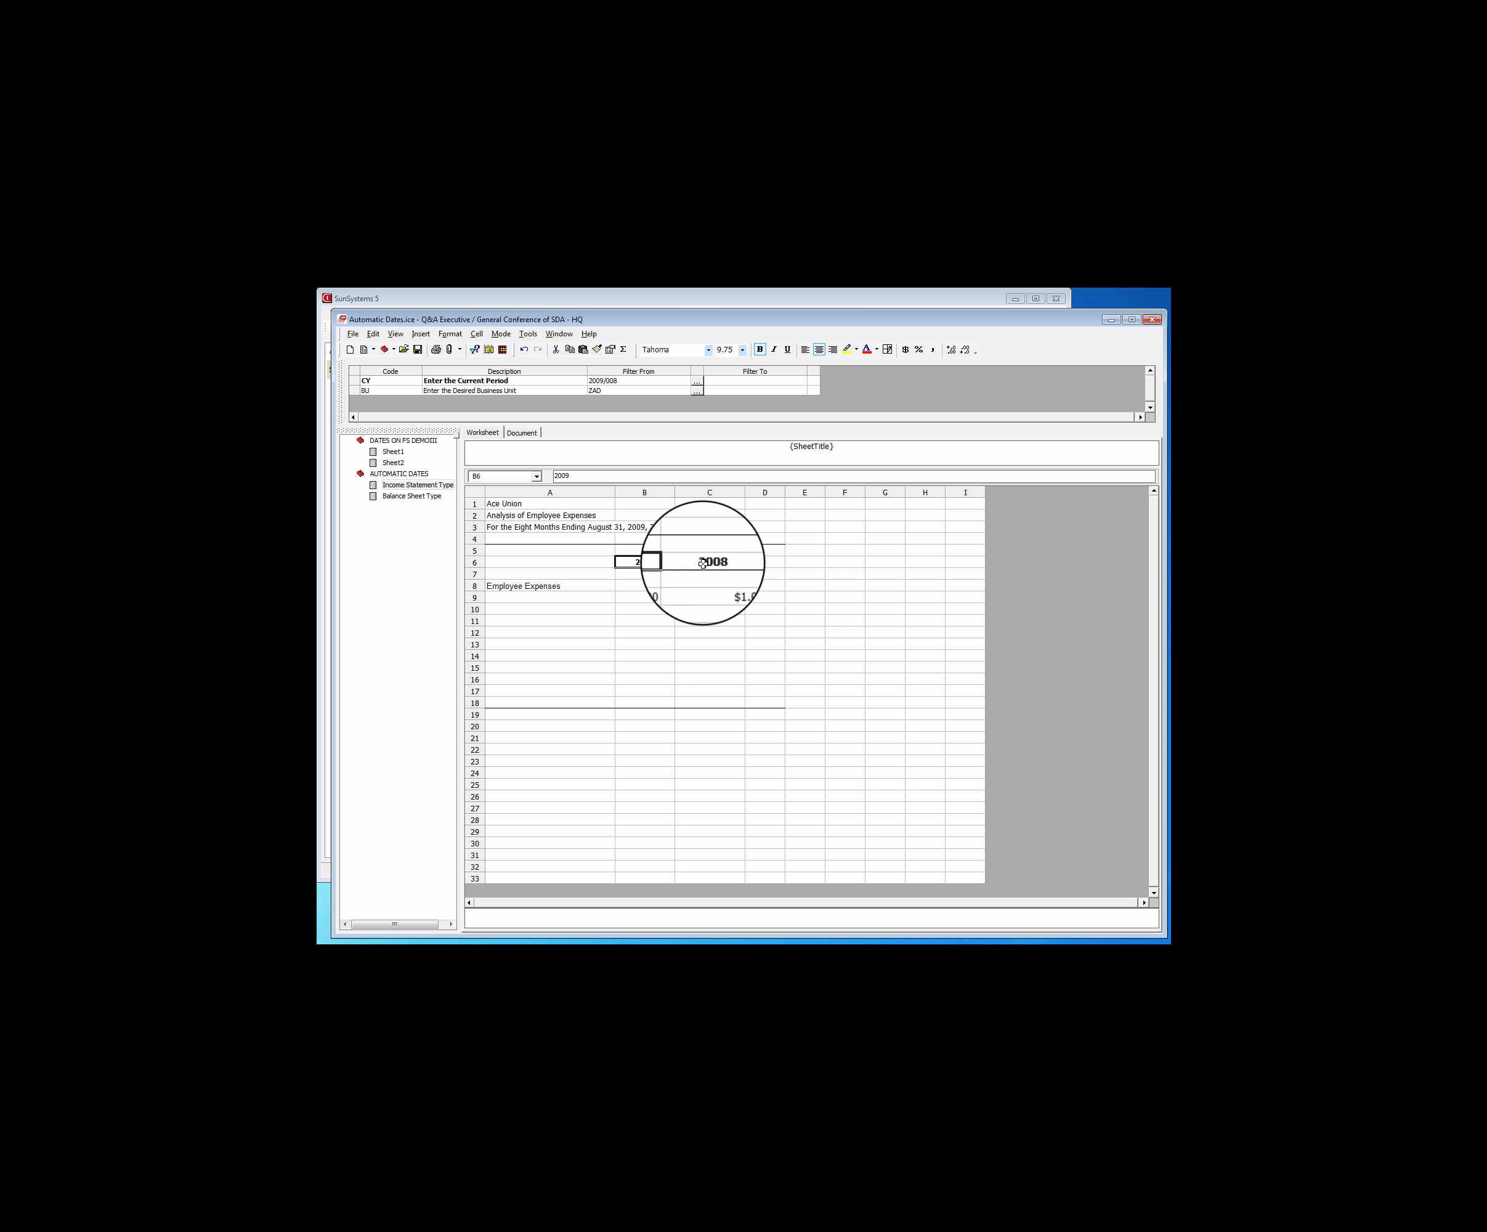
{"action": "left_click", "coordinate": [701, 562]}
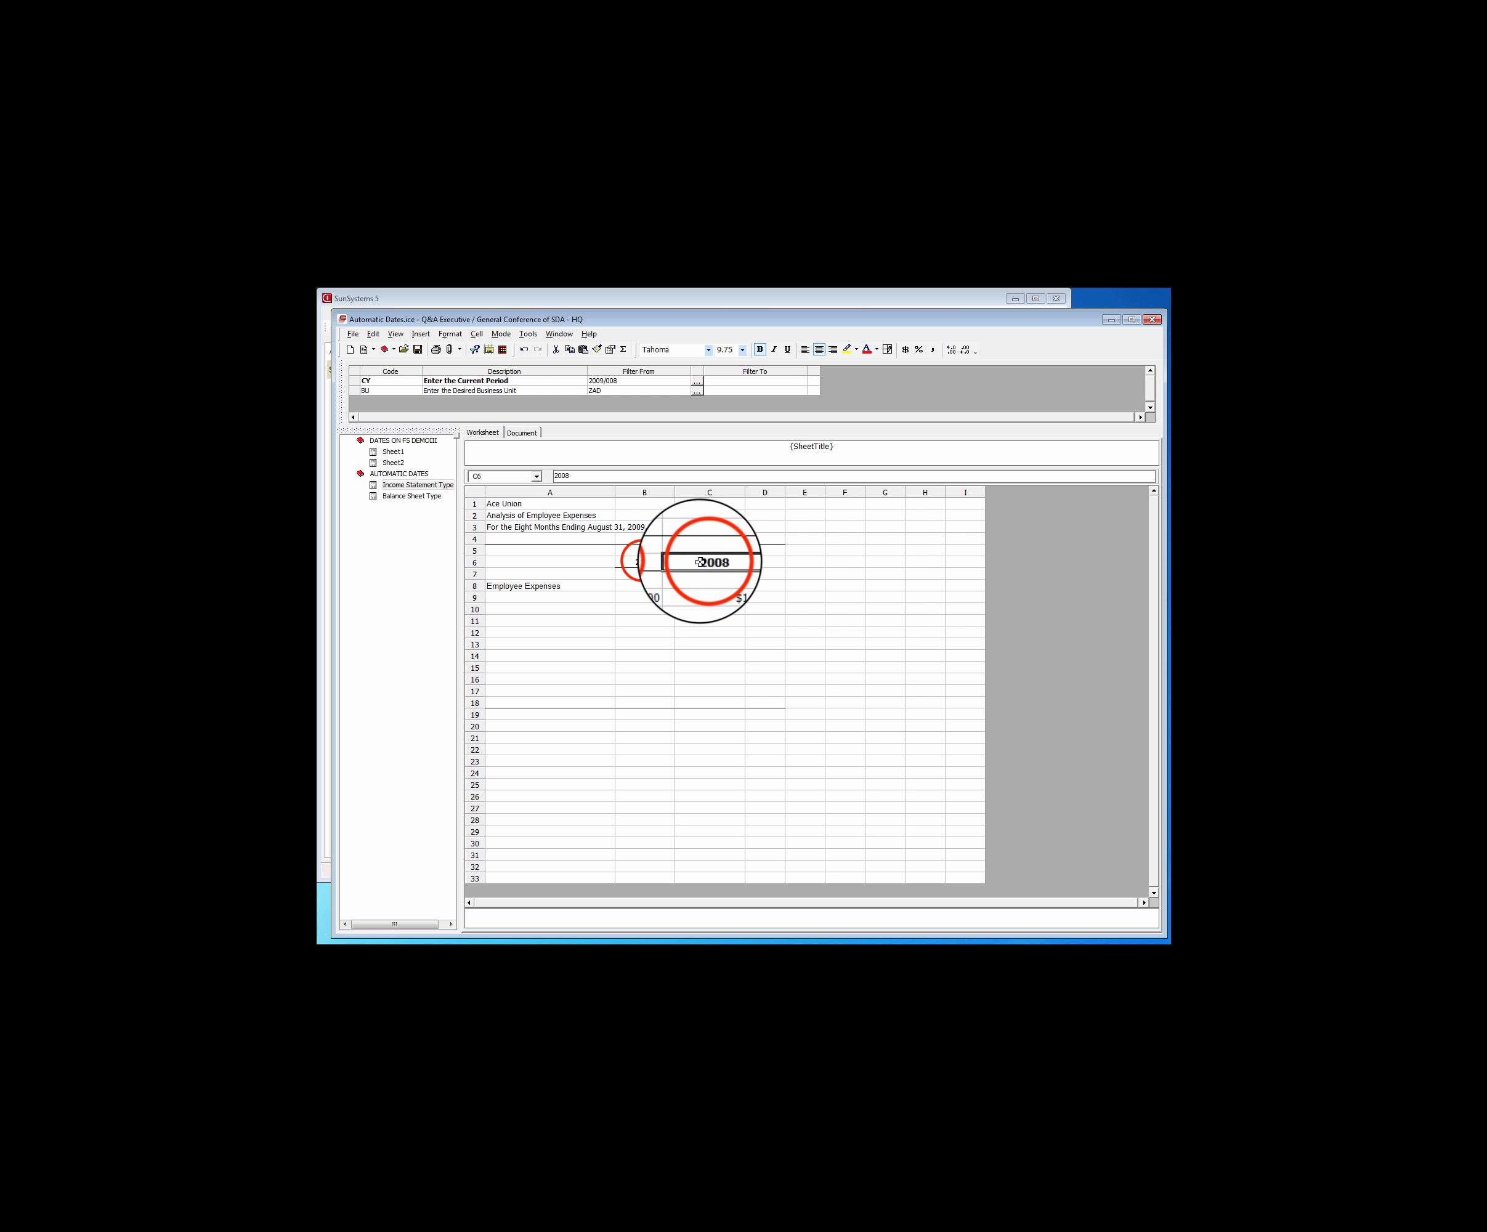
{"action": "left_click", "coordinate": [646, 561]}
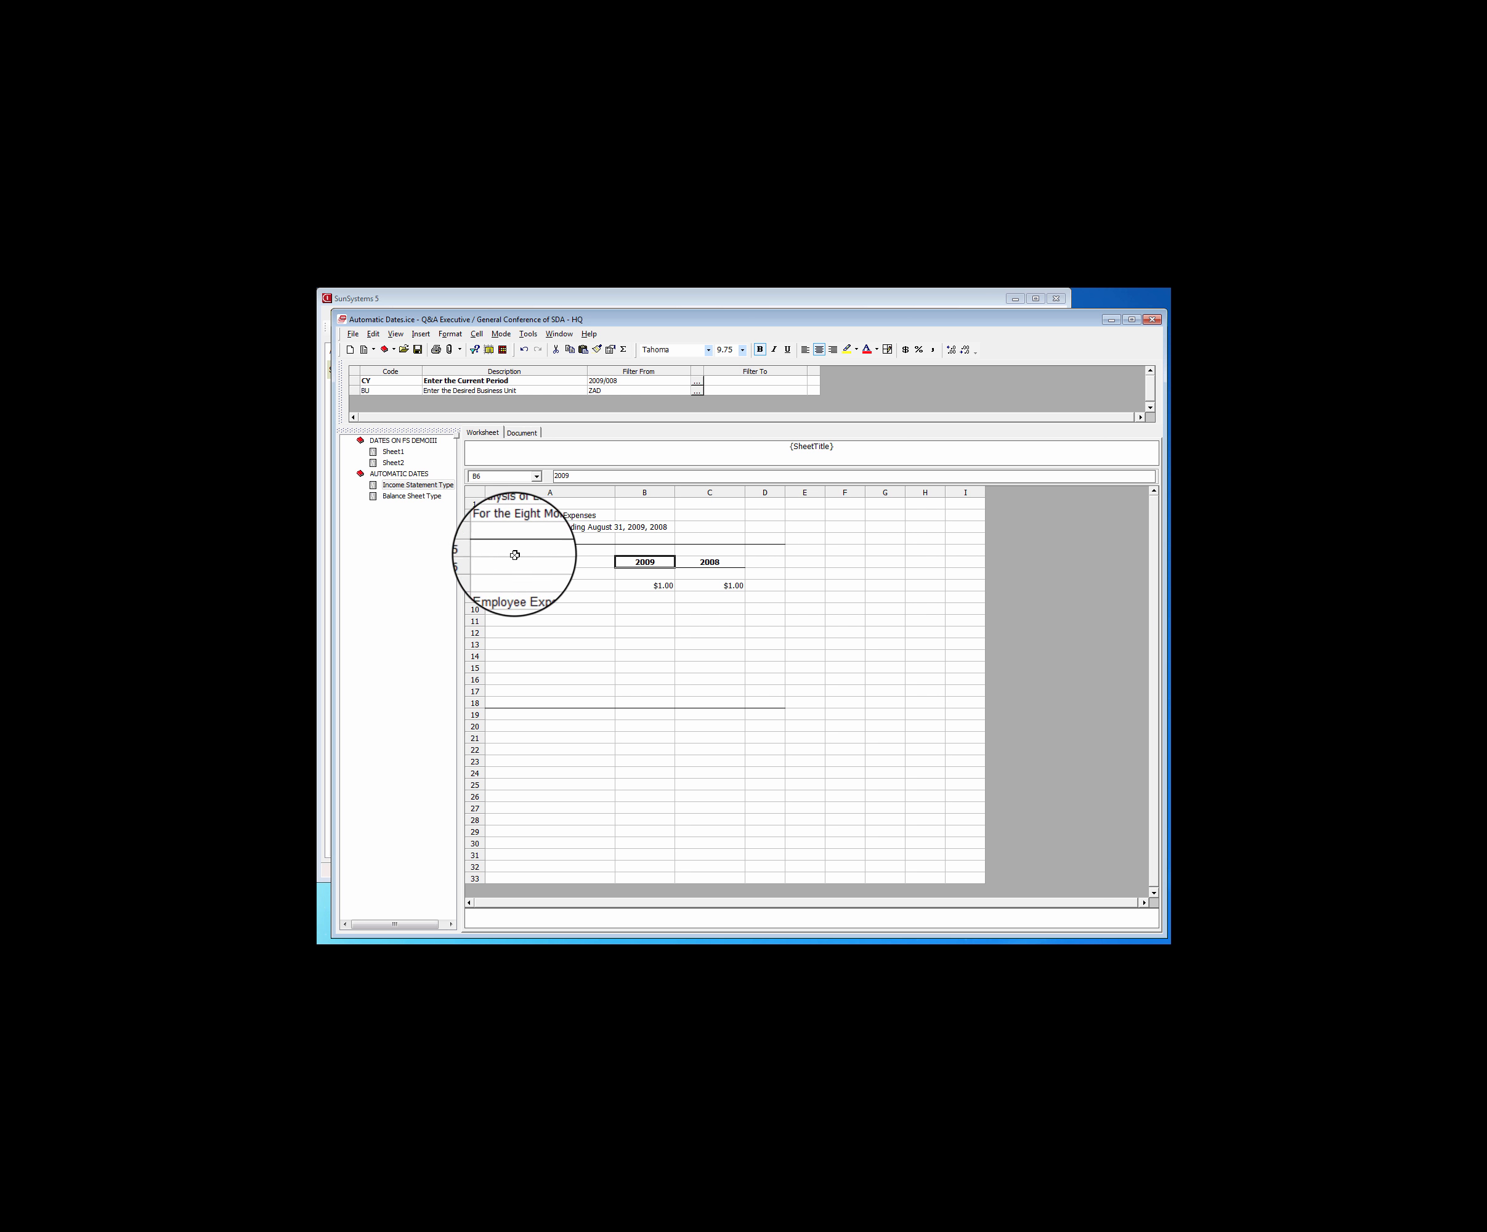
Clear the manually entered date heading in cell A3 on both the Income Statement Type and Balance Sheet Type sheets
{"action": "left_click", "coordinate": [529, 527]}
{"action": "right_click", "coordinate": [528, 528]}
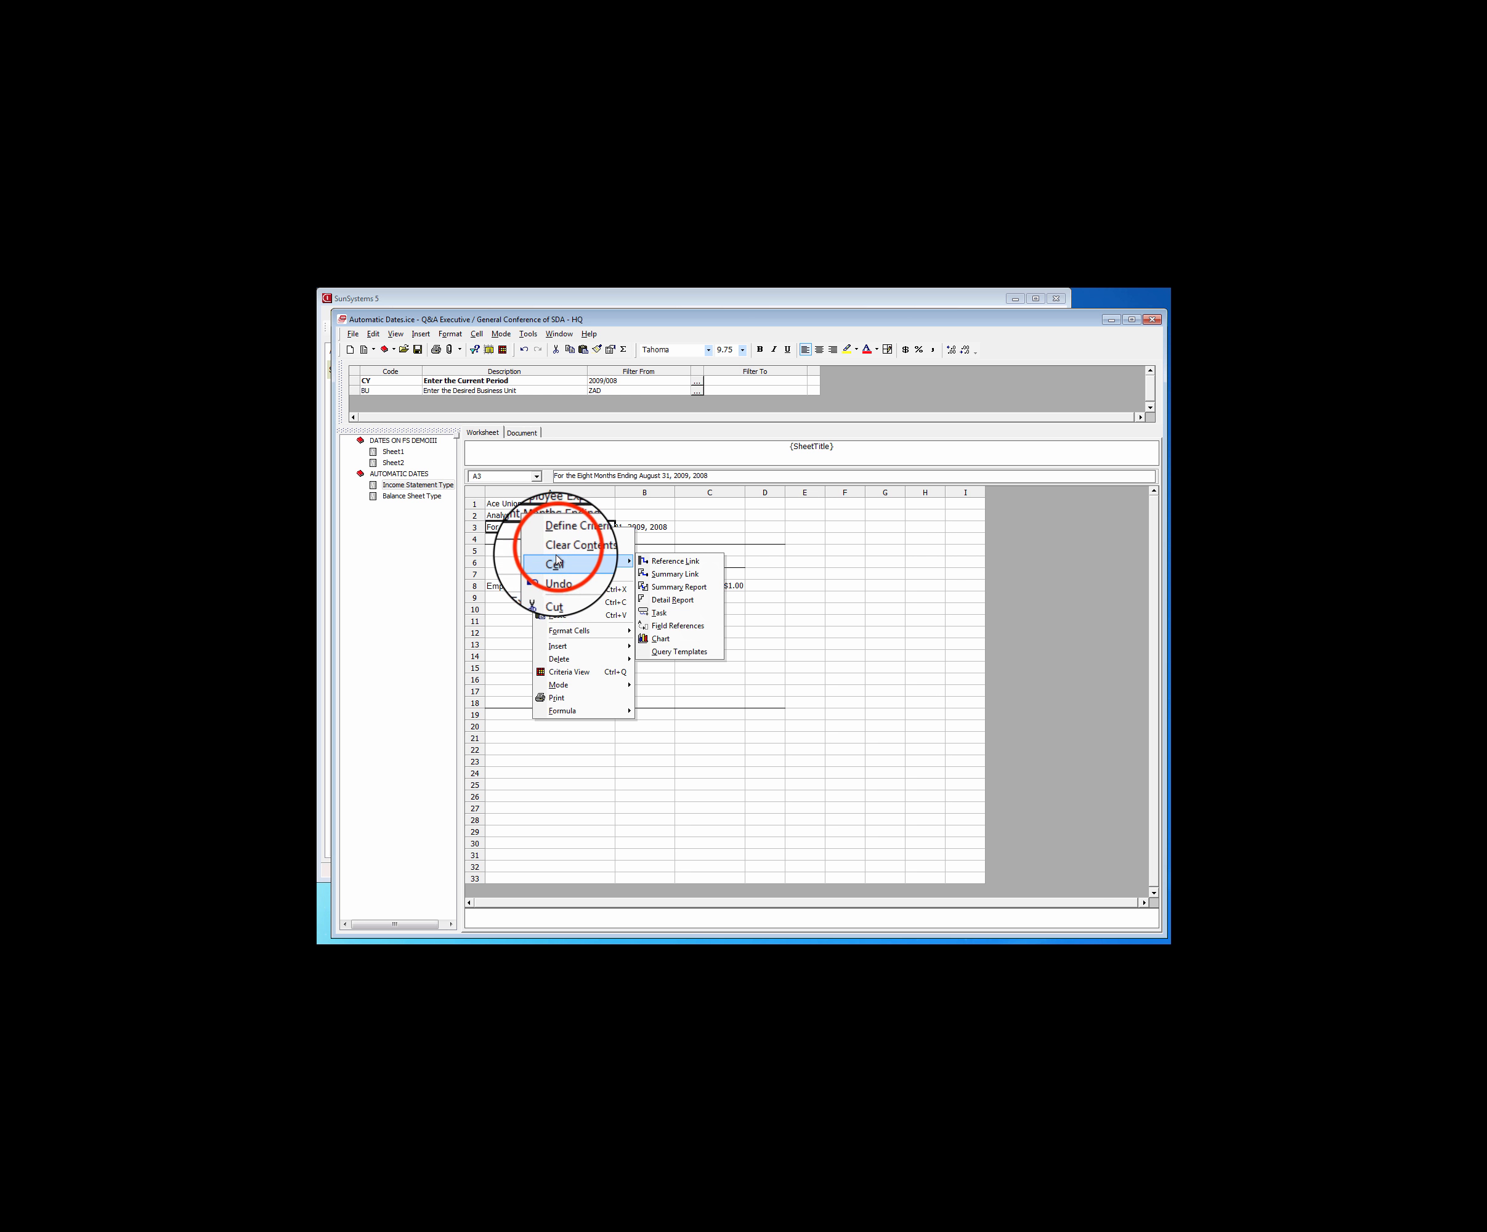
{"action": "left_click", "coordinate": [560, 547]}
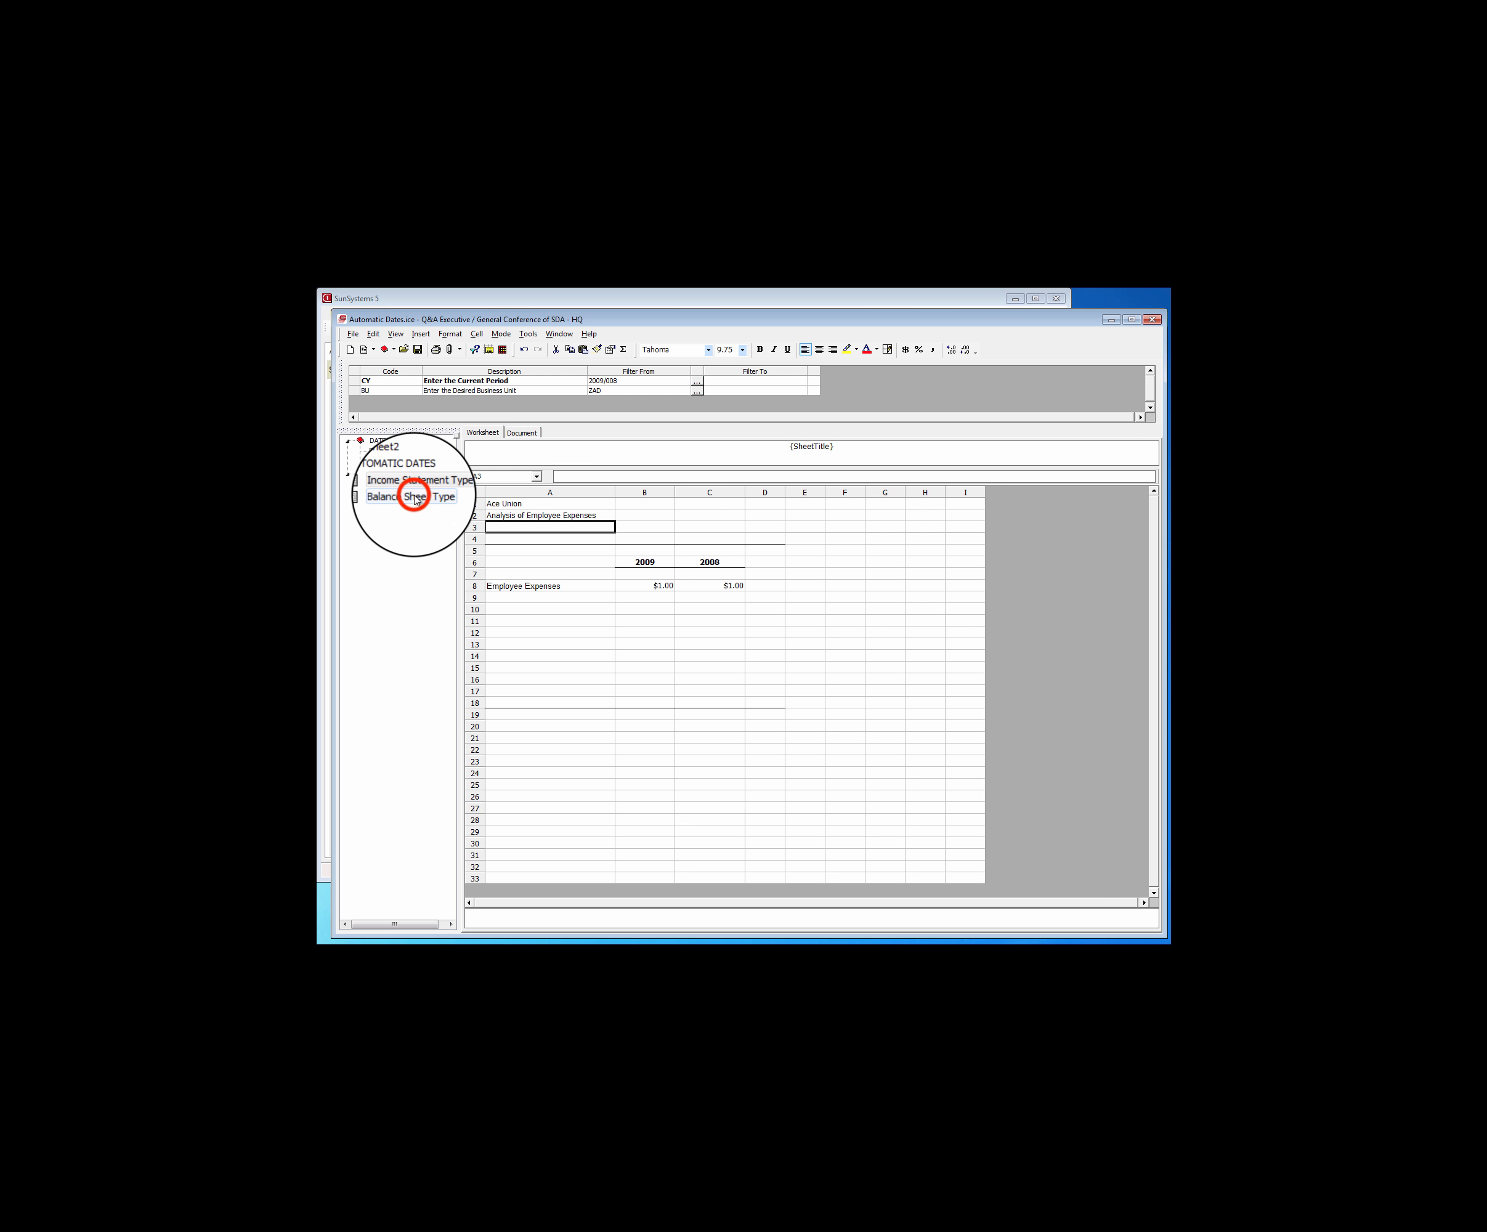
{"action": "left_click", "coordinate": [411, 496]}
{"action": "left_click", "coordinate": [502, 527]}
{"action": "right_click", "coordinate": [502, 527]}
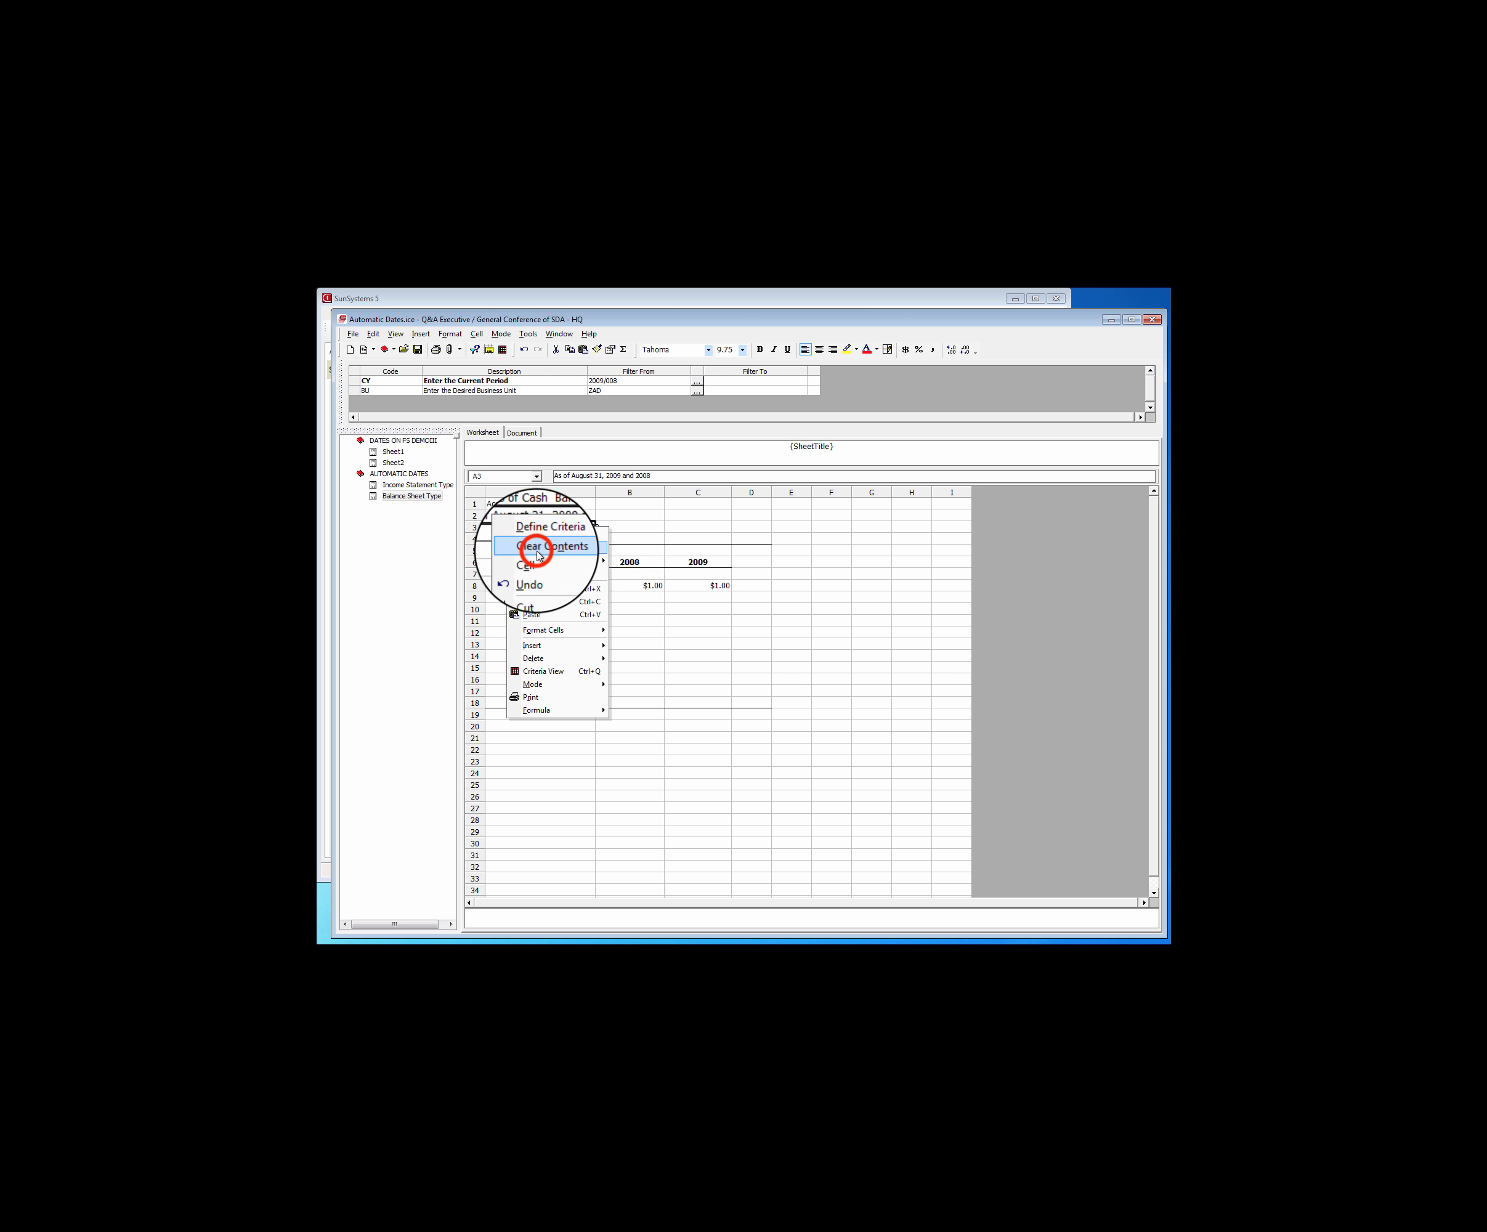
{"action": "left_click", "coordinate": [539, 556]}
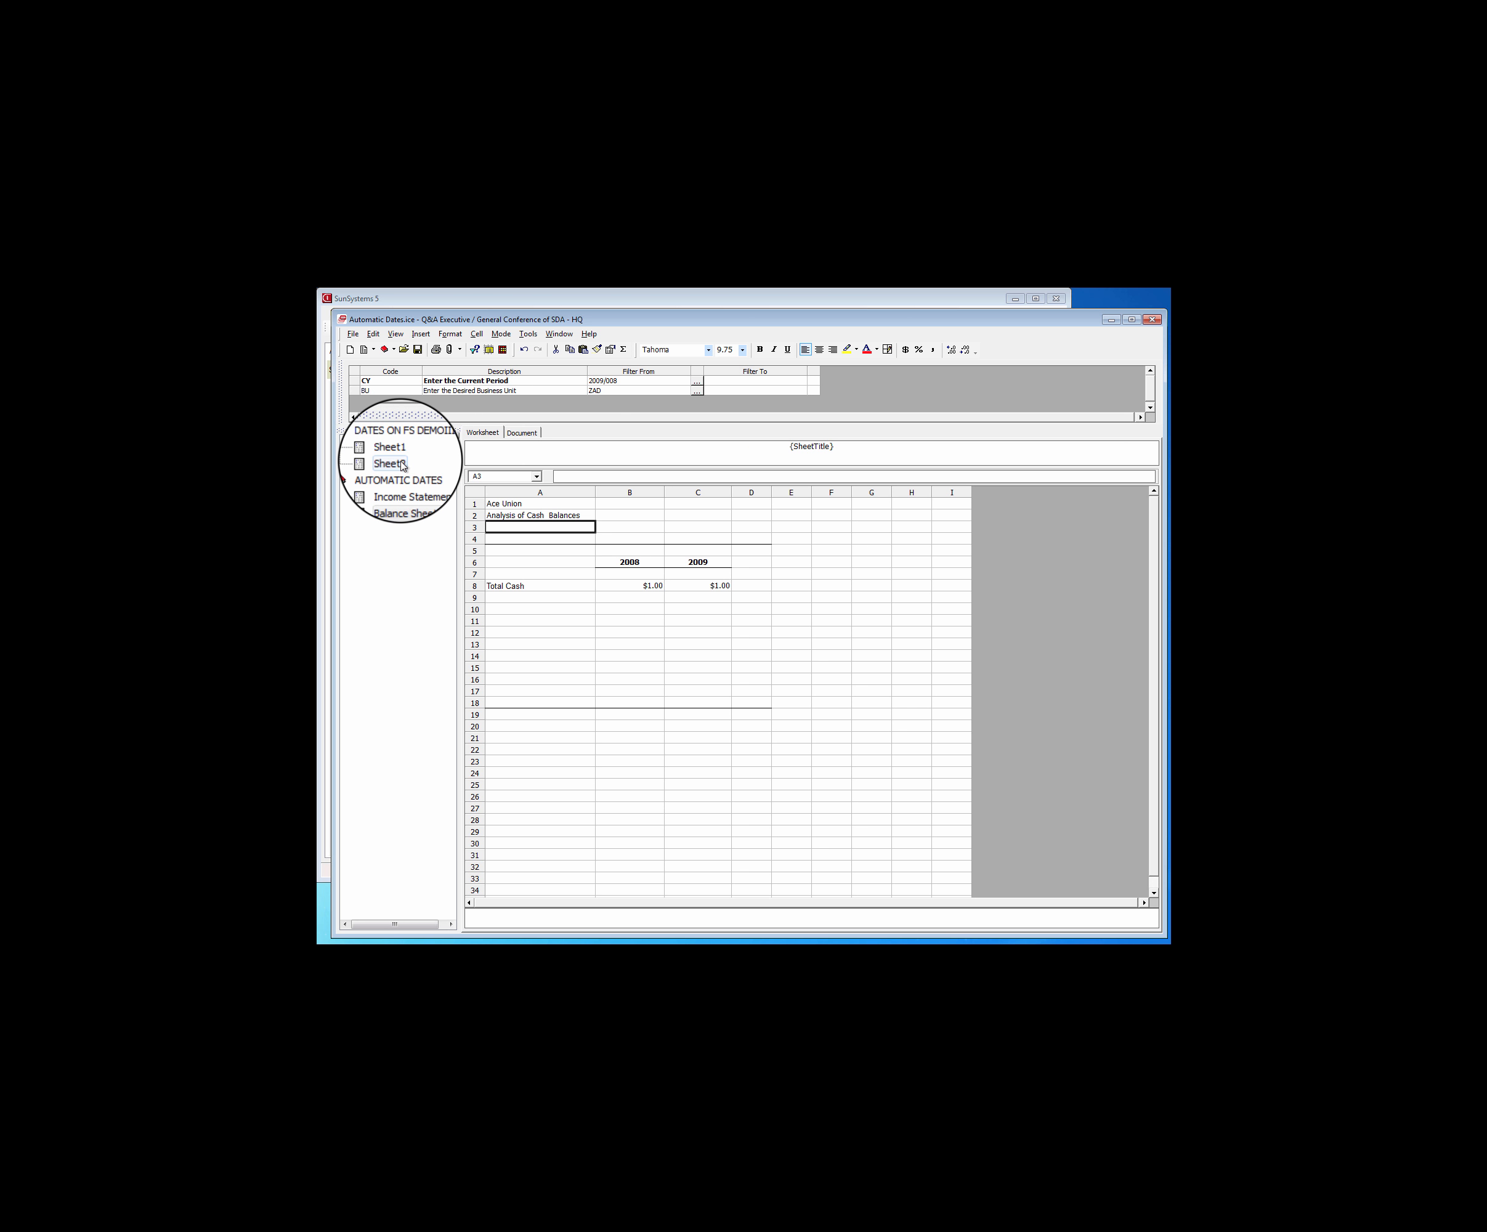
Compare the date functionality sheet in Dates on FS DemoIII with the report sheets in Automatic Dates
{"action": "left_click", "coordinate": [401, 462]}
{"action": "double_click", "coordinate": [400, 452]}
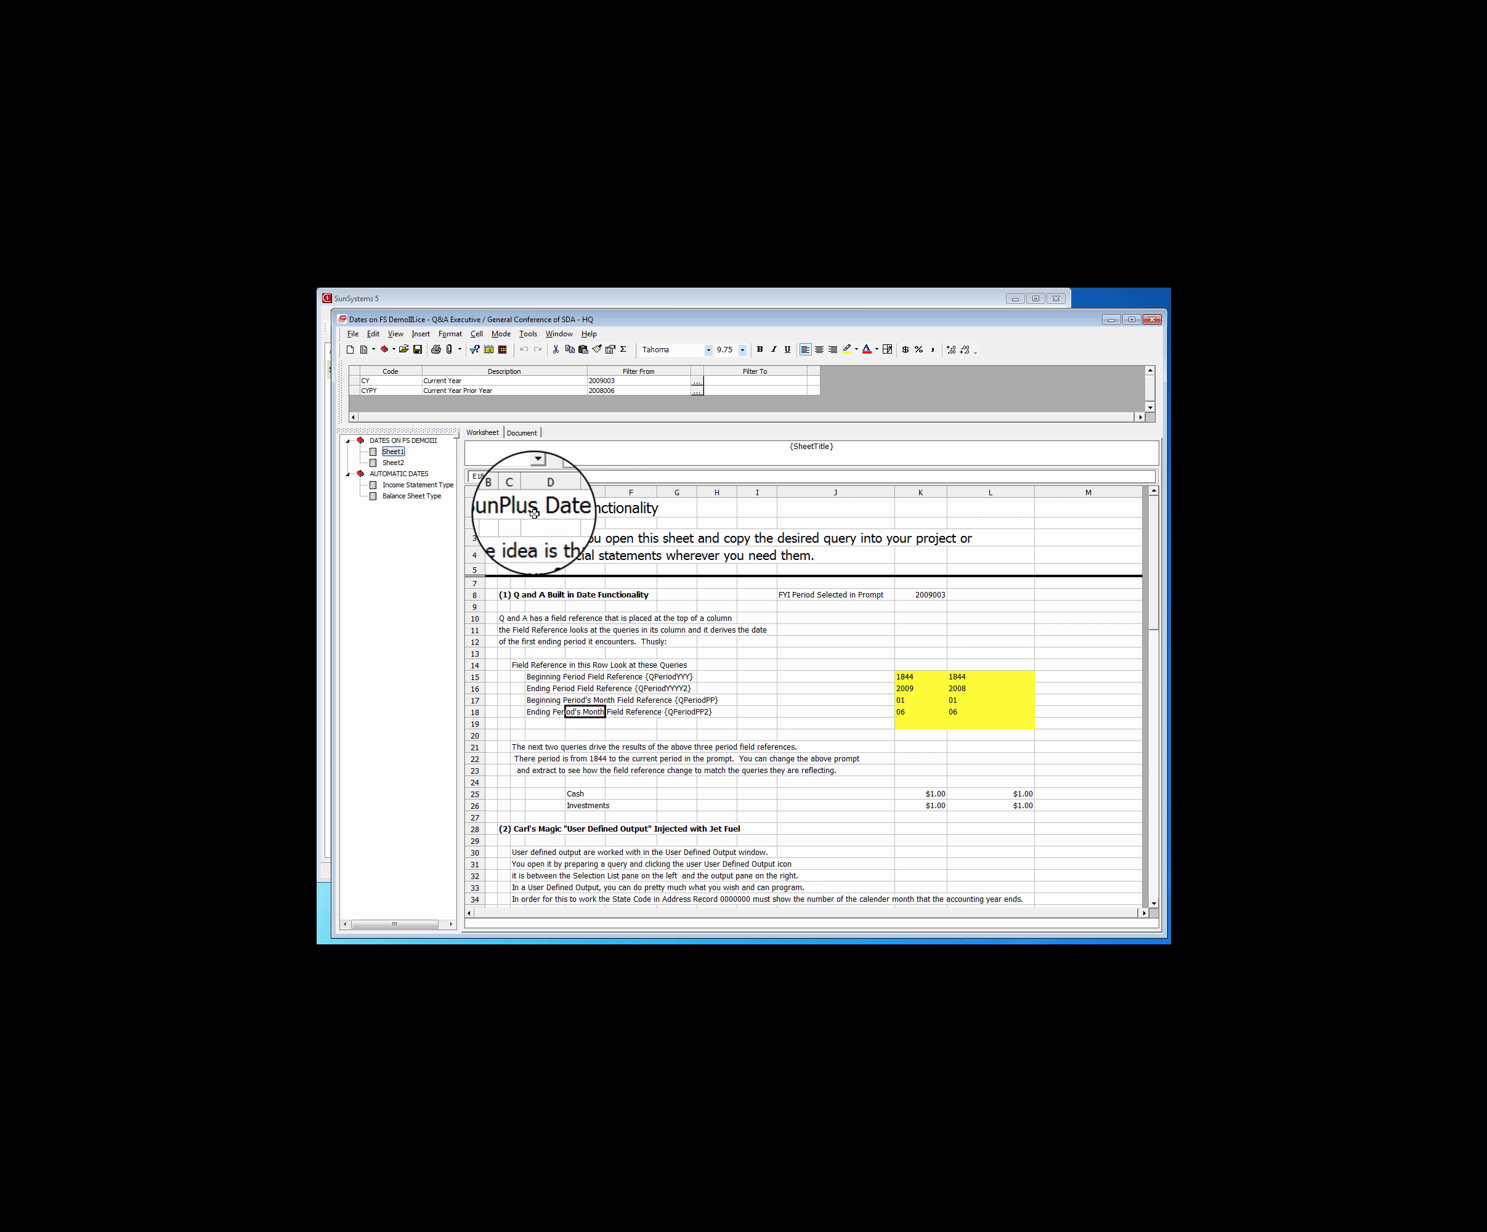
{"action": "left_click", "coordinate": [394, 474]}
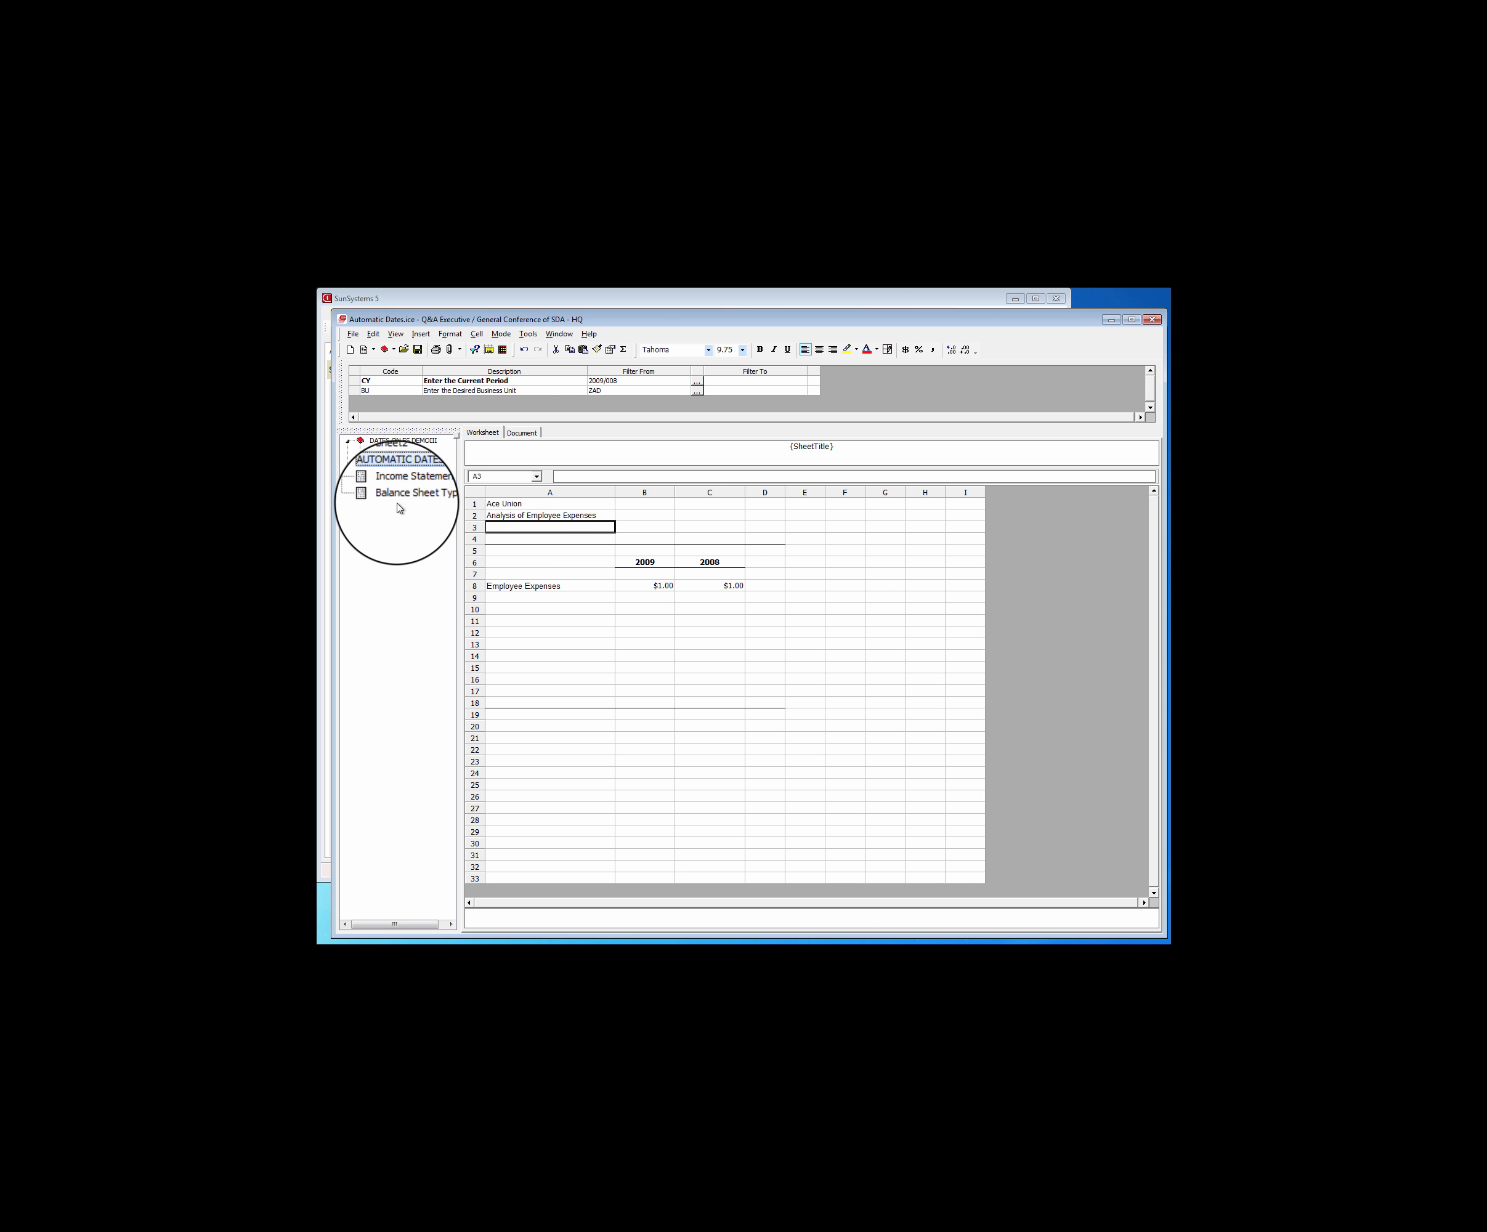
{"action": "left_click", "coordinate": [396, 441]}
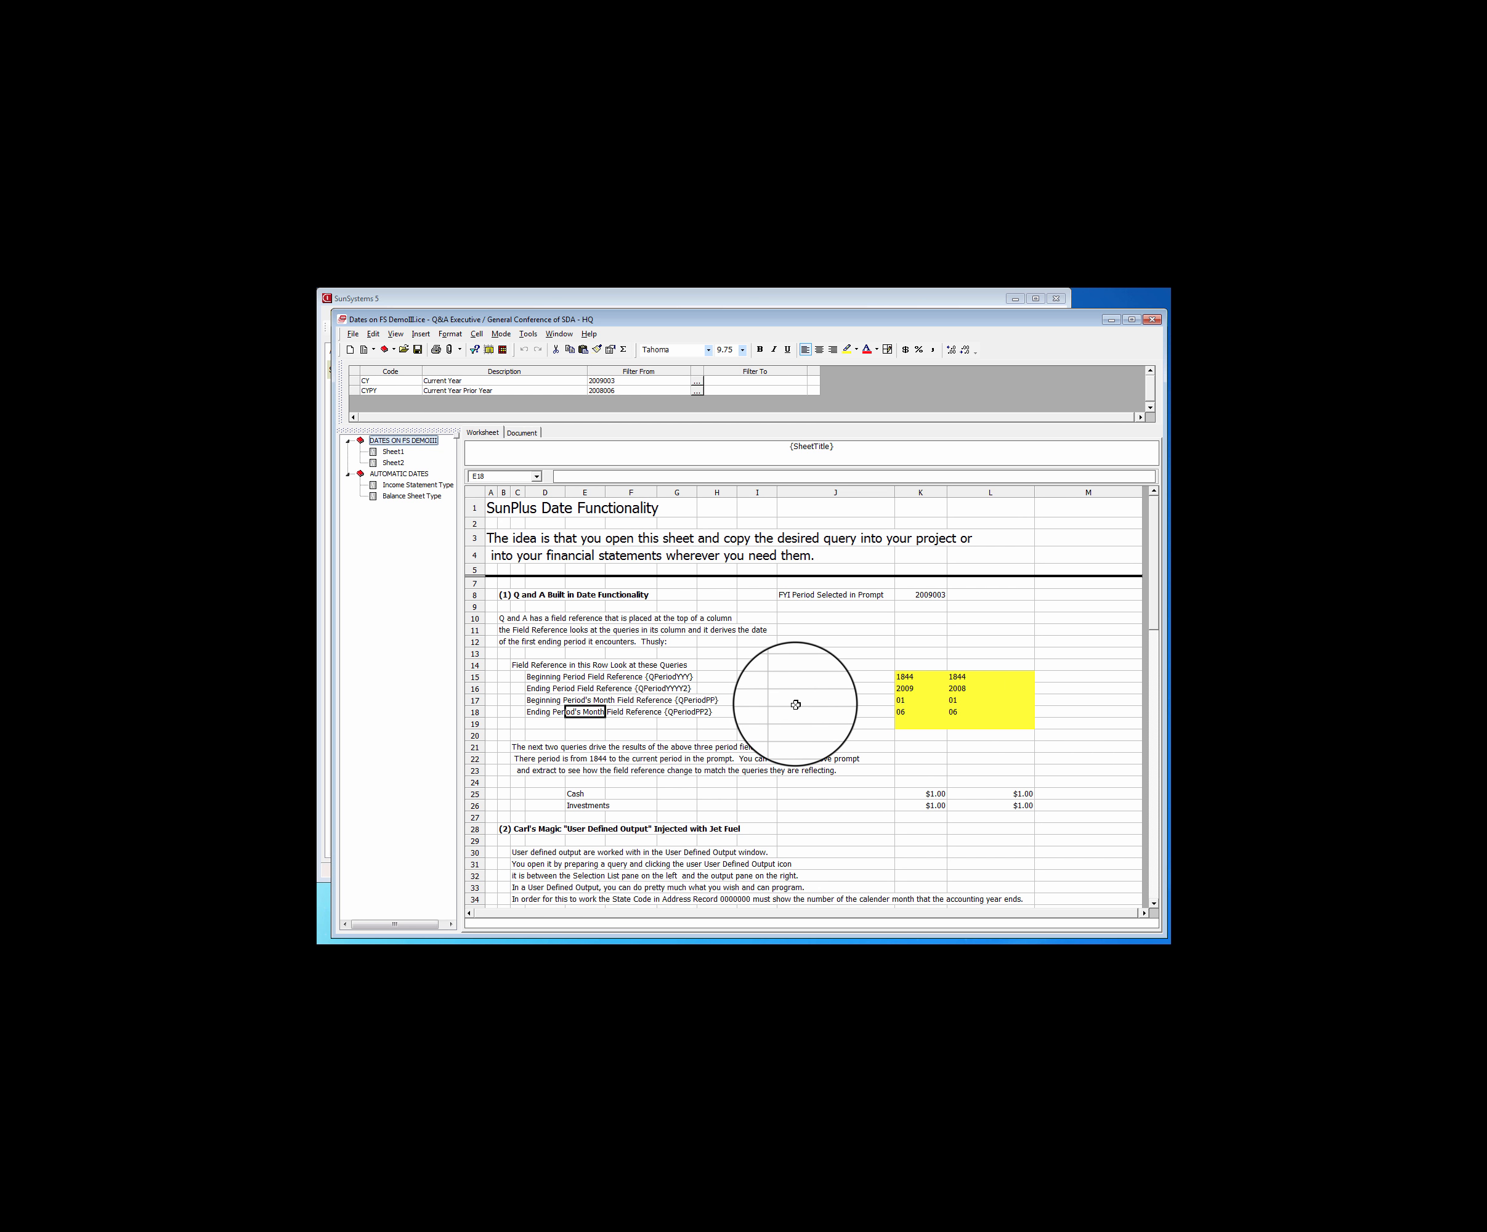
{"action": "left_click", "coordinate": [402, 486]}
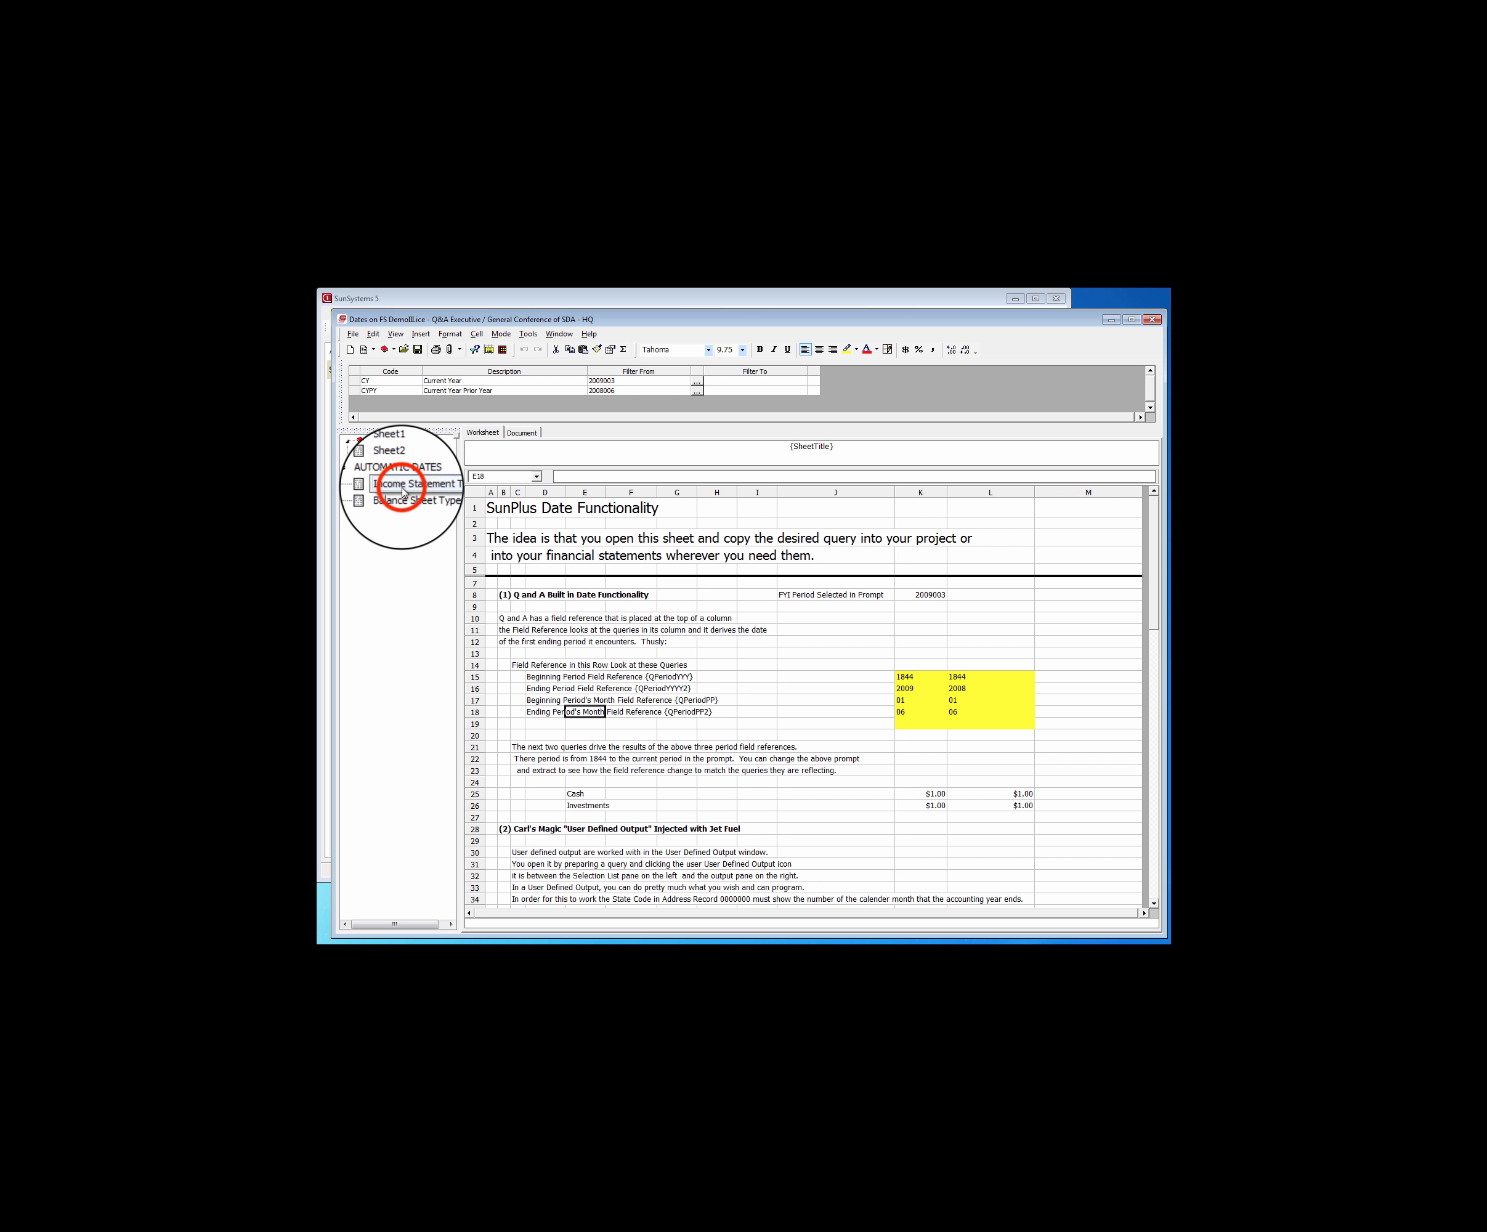
{"action": "left_click", "coordinate": [402, 494]}
{"action": "left_click", "coordinate": [399, 484]}
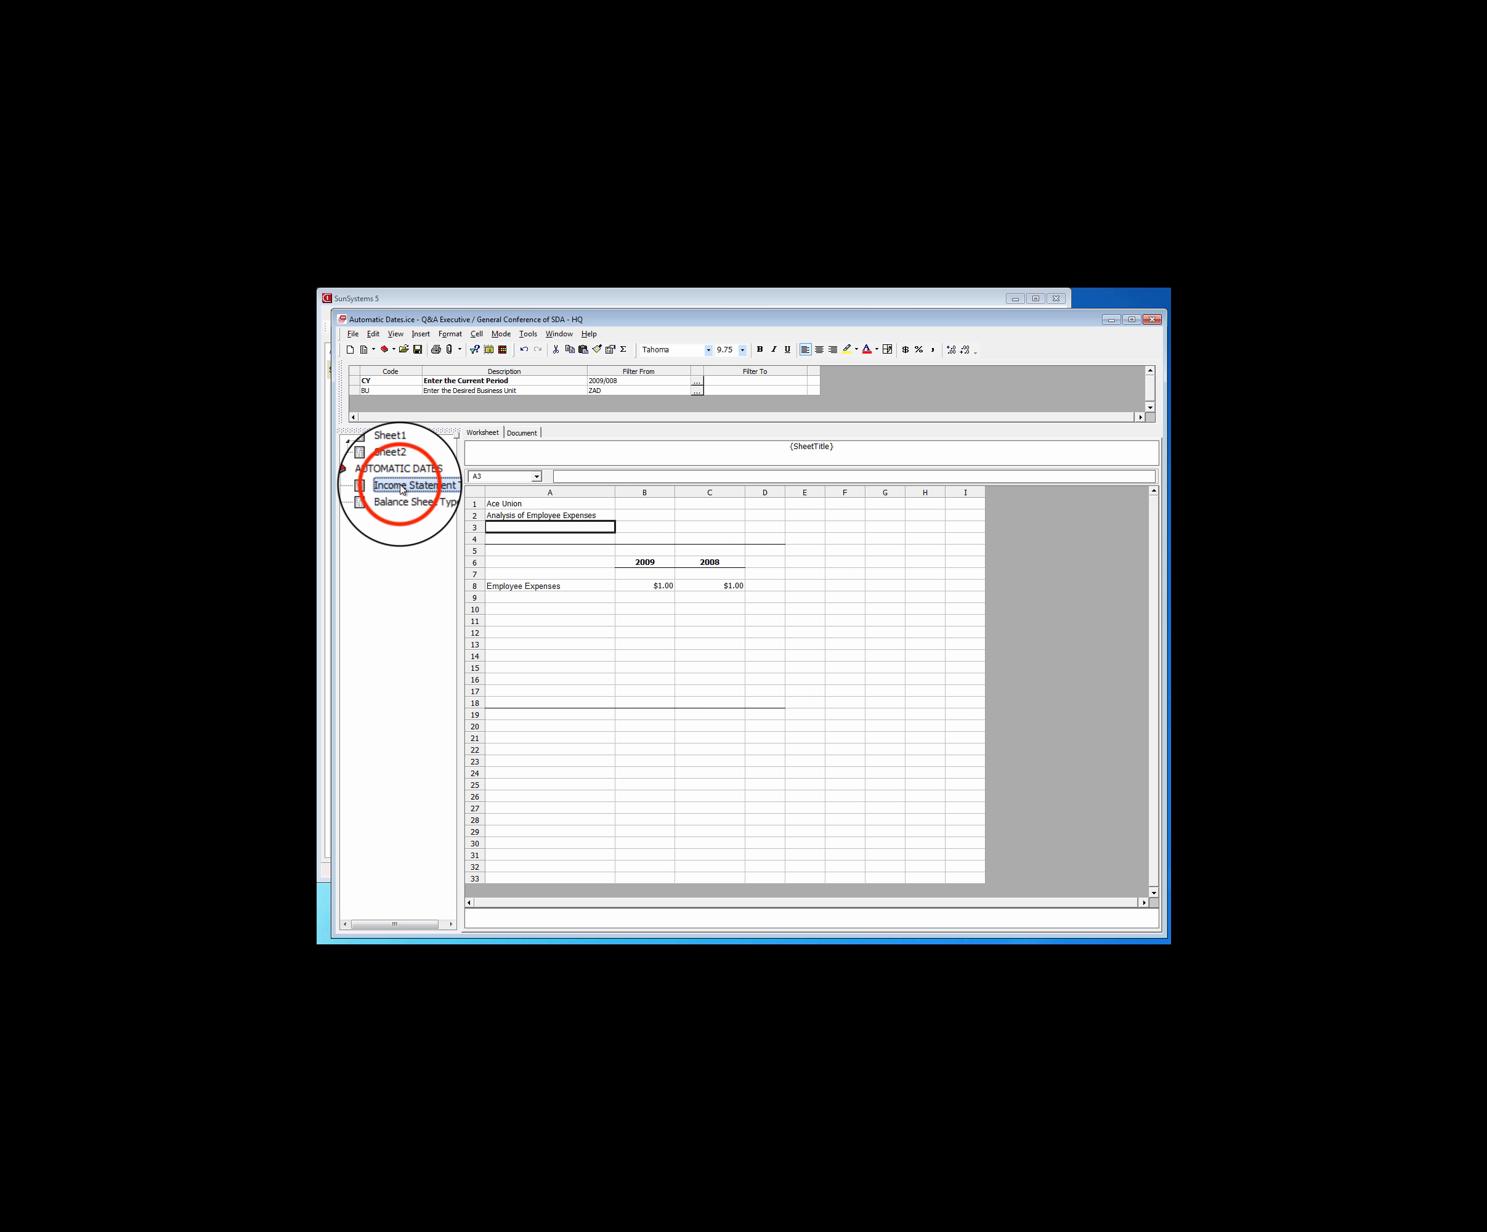
Examine the sample date formats listed for income statement, net asset and balance sheet dating in Dates on FS DemoIII
{"action": "left_click", "coordinate": [396, 442]}
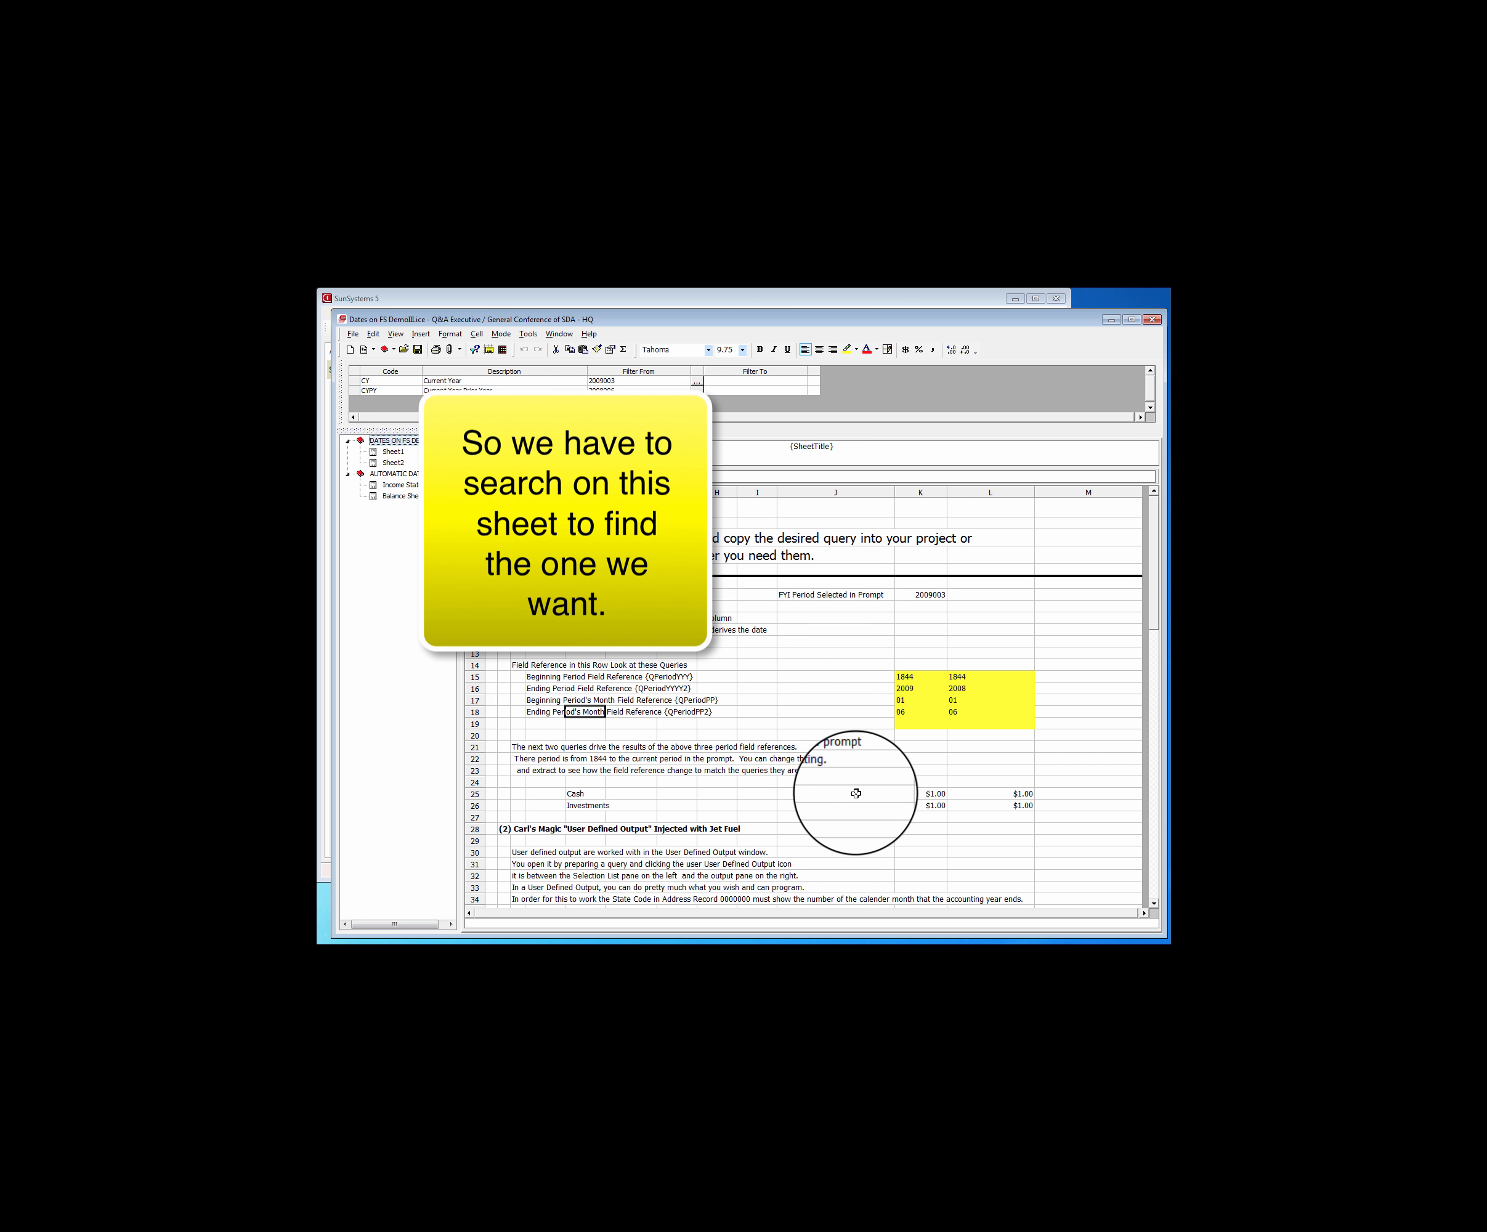
{"action": "left_click", "coordinate": [1154, 606]}
{"action": "left_click_drag", "start_coordinate": [1154, 605], "coordinate": [1156, 708]}
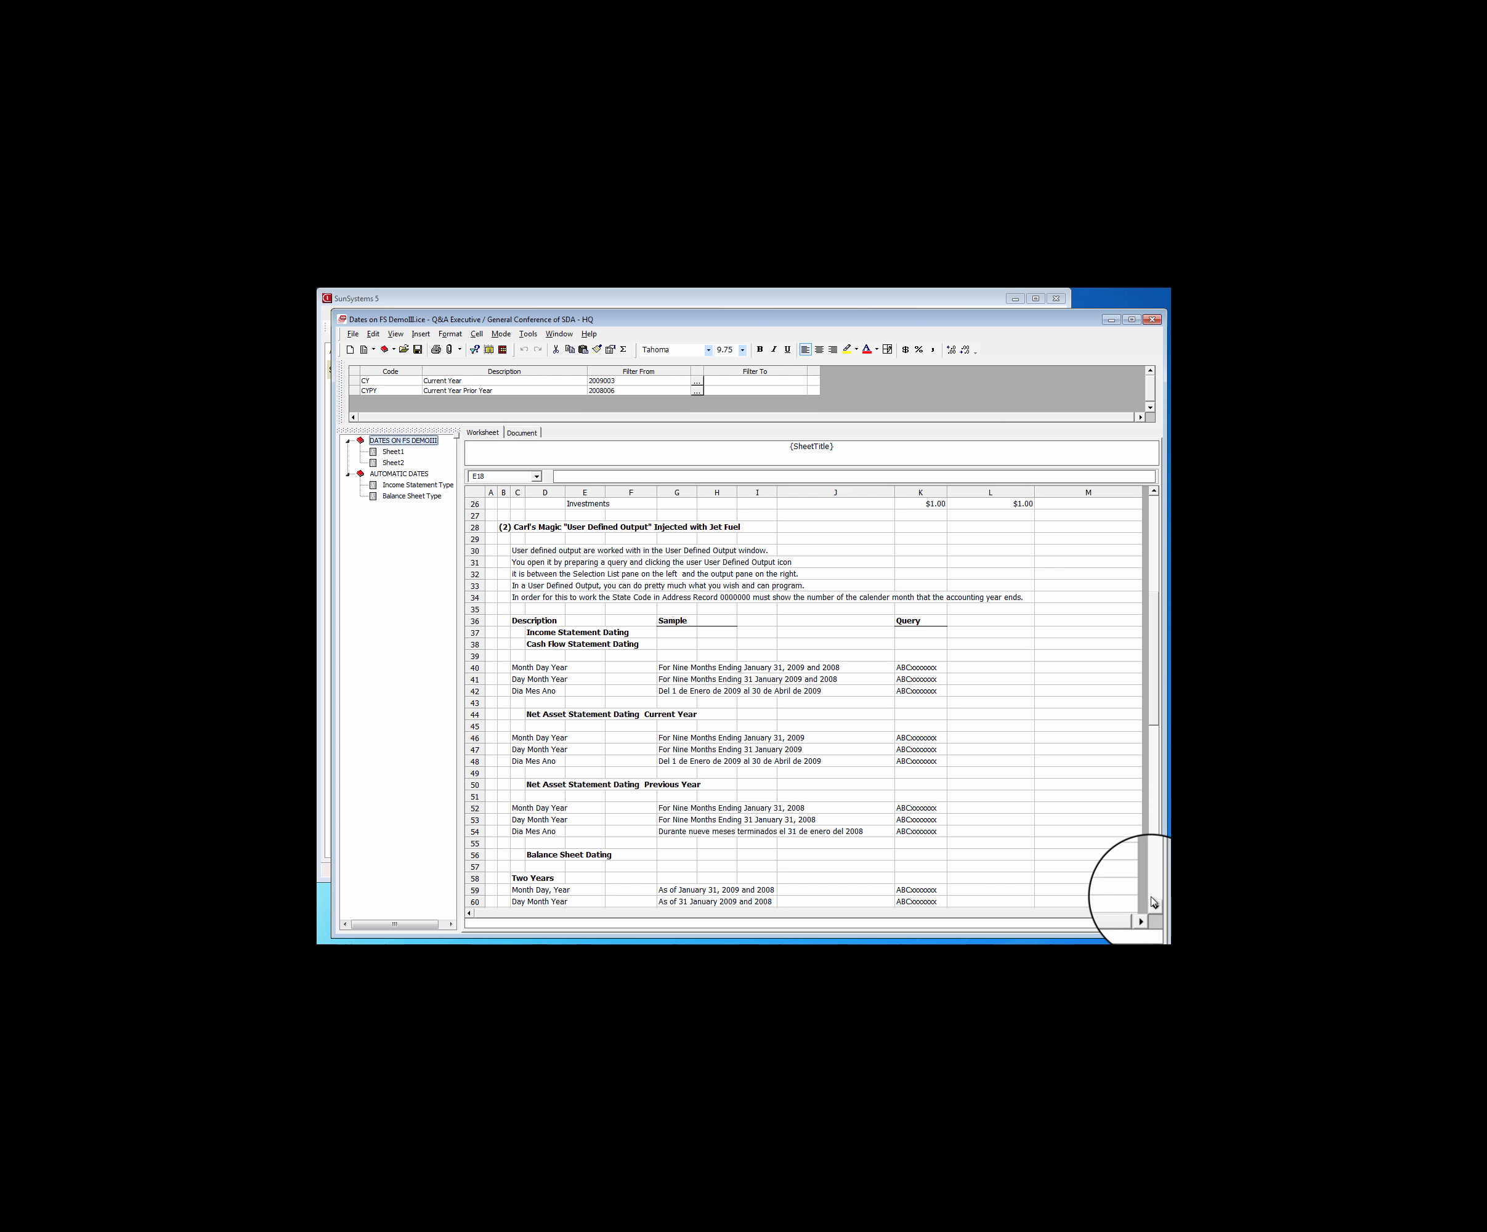
{"action": "left_click", "coordinate": [1153, 904]}
{"action": "left_click", "coordinate": [1153, 905]}
{"action": "left_click", "coordinate": [1153, 905]}
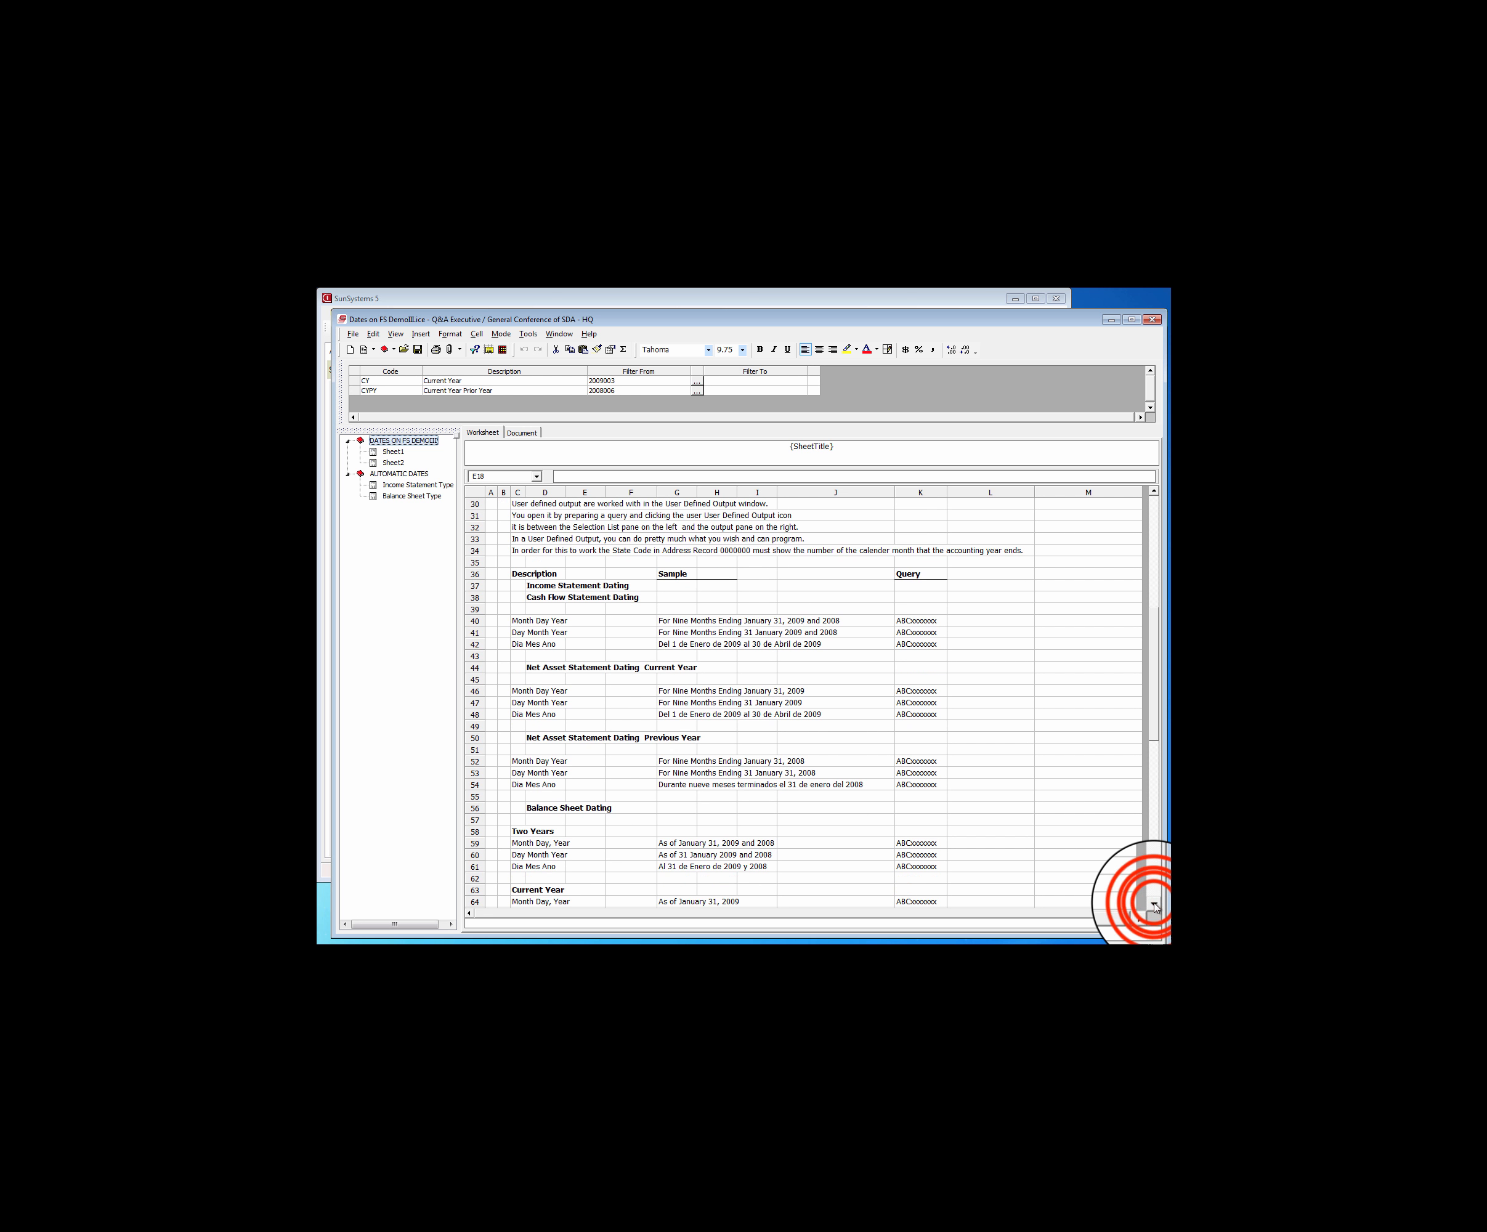
{"action": "left_click", "coordinate": [1153, 904]}
{"action": "left_click", "coordinate": [1153, 905]}
{"action": "left_click", "coordinate": [1153, 905]}
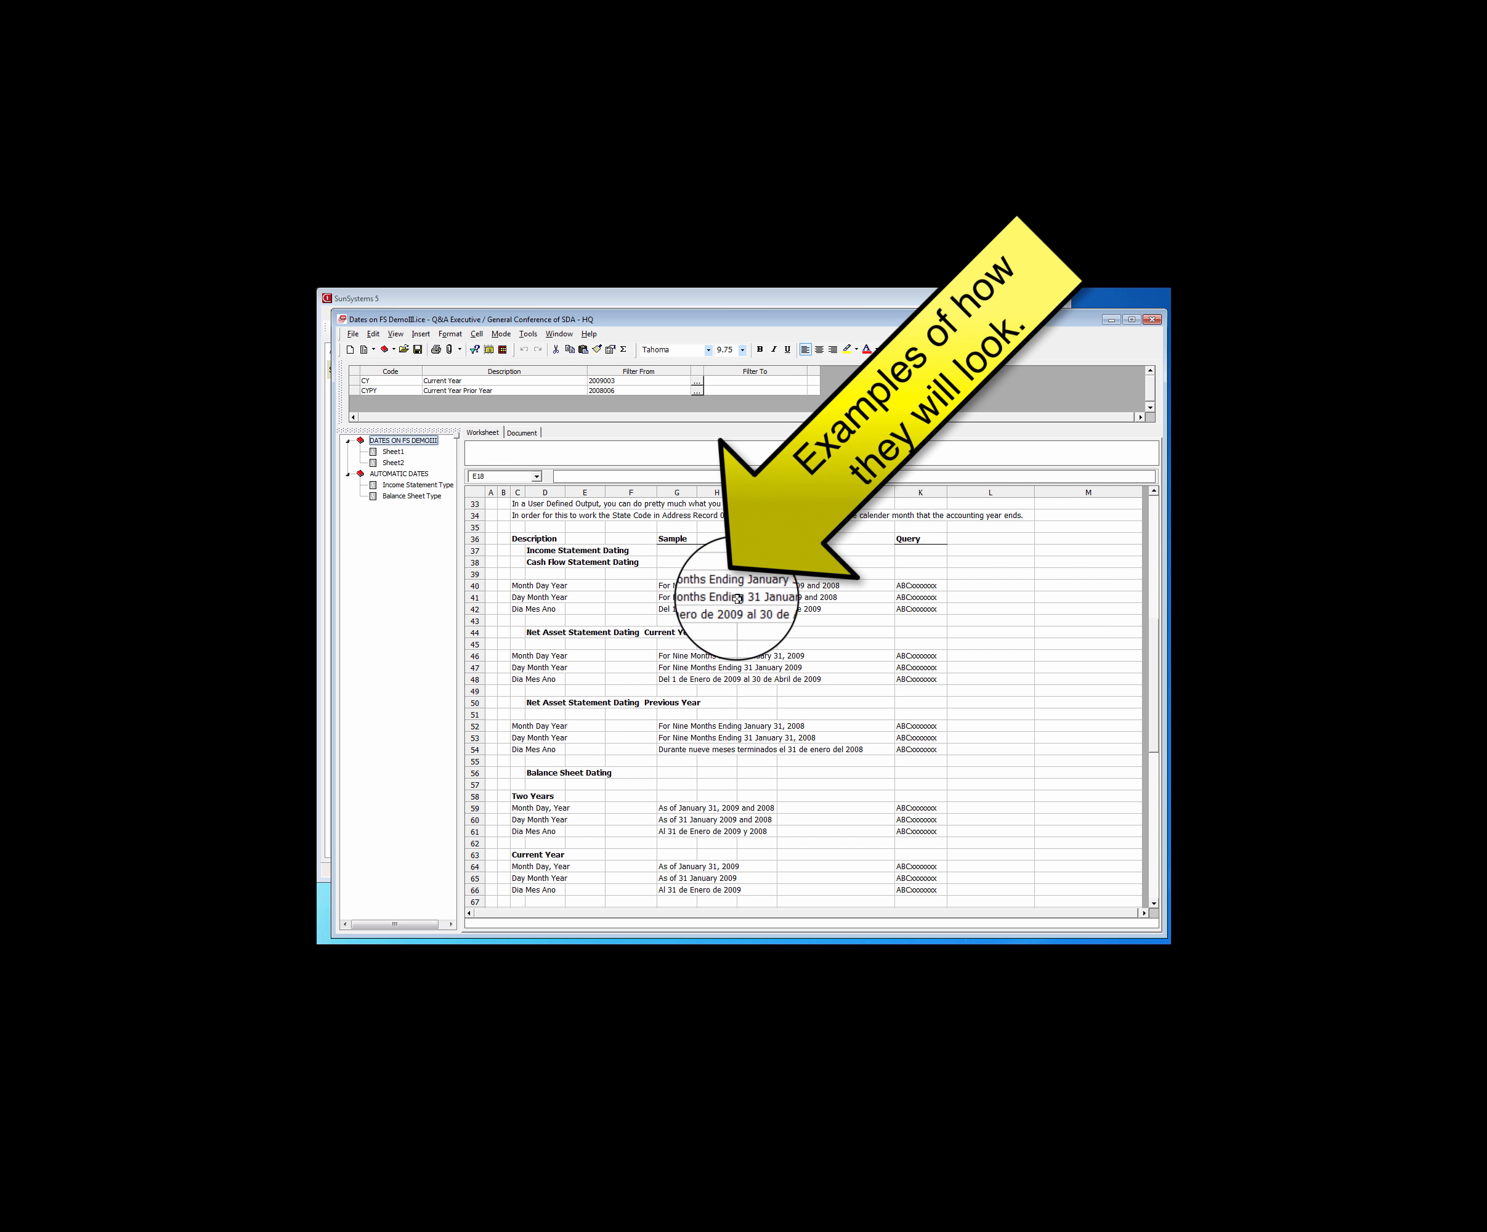
{"action": "left_click", "coordinate": [673, 598]}
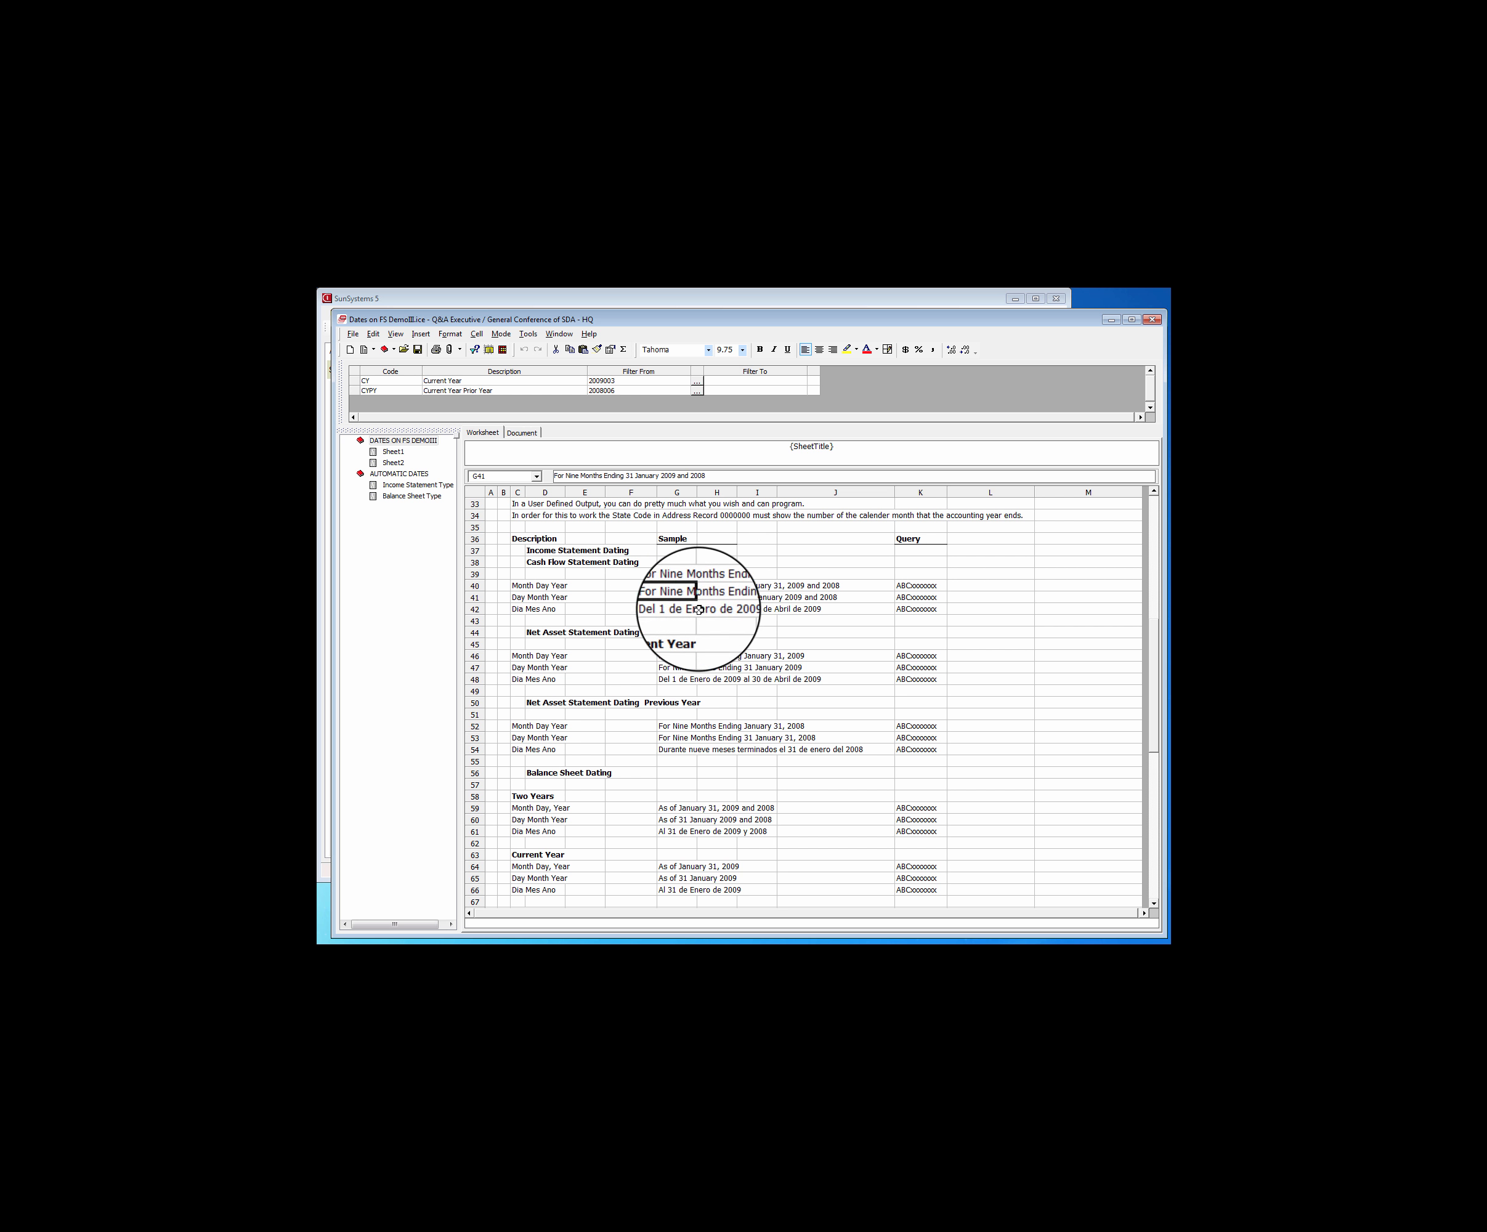
{"action": "left_click", "coordinate": [672, 588]}
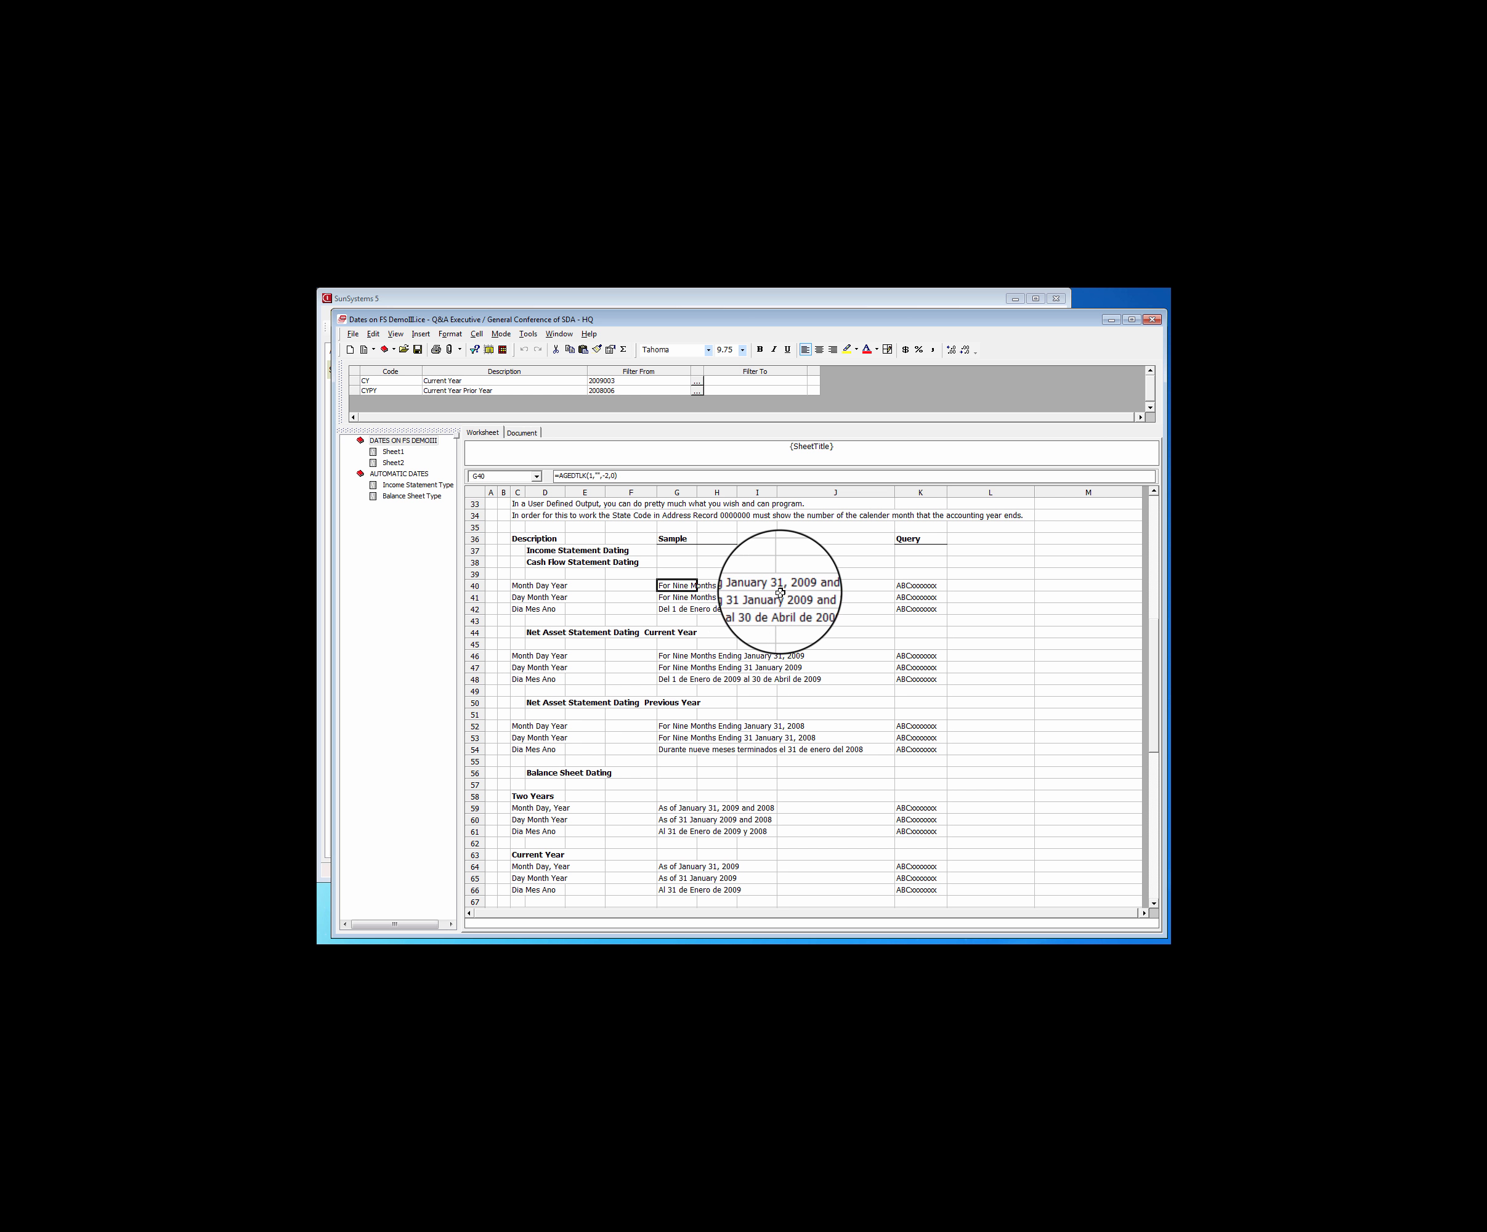
{"action": "left_click", "coordinate": [677, 588]}
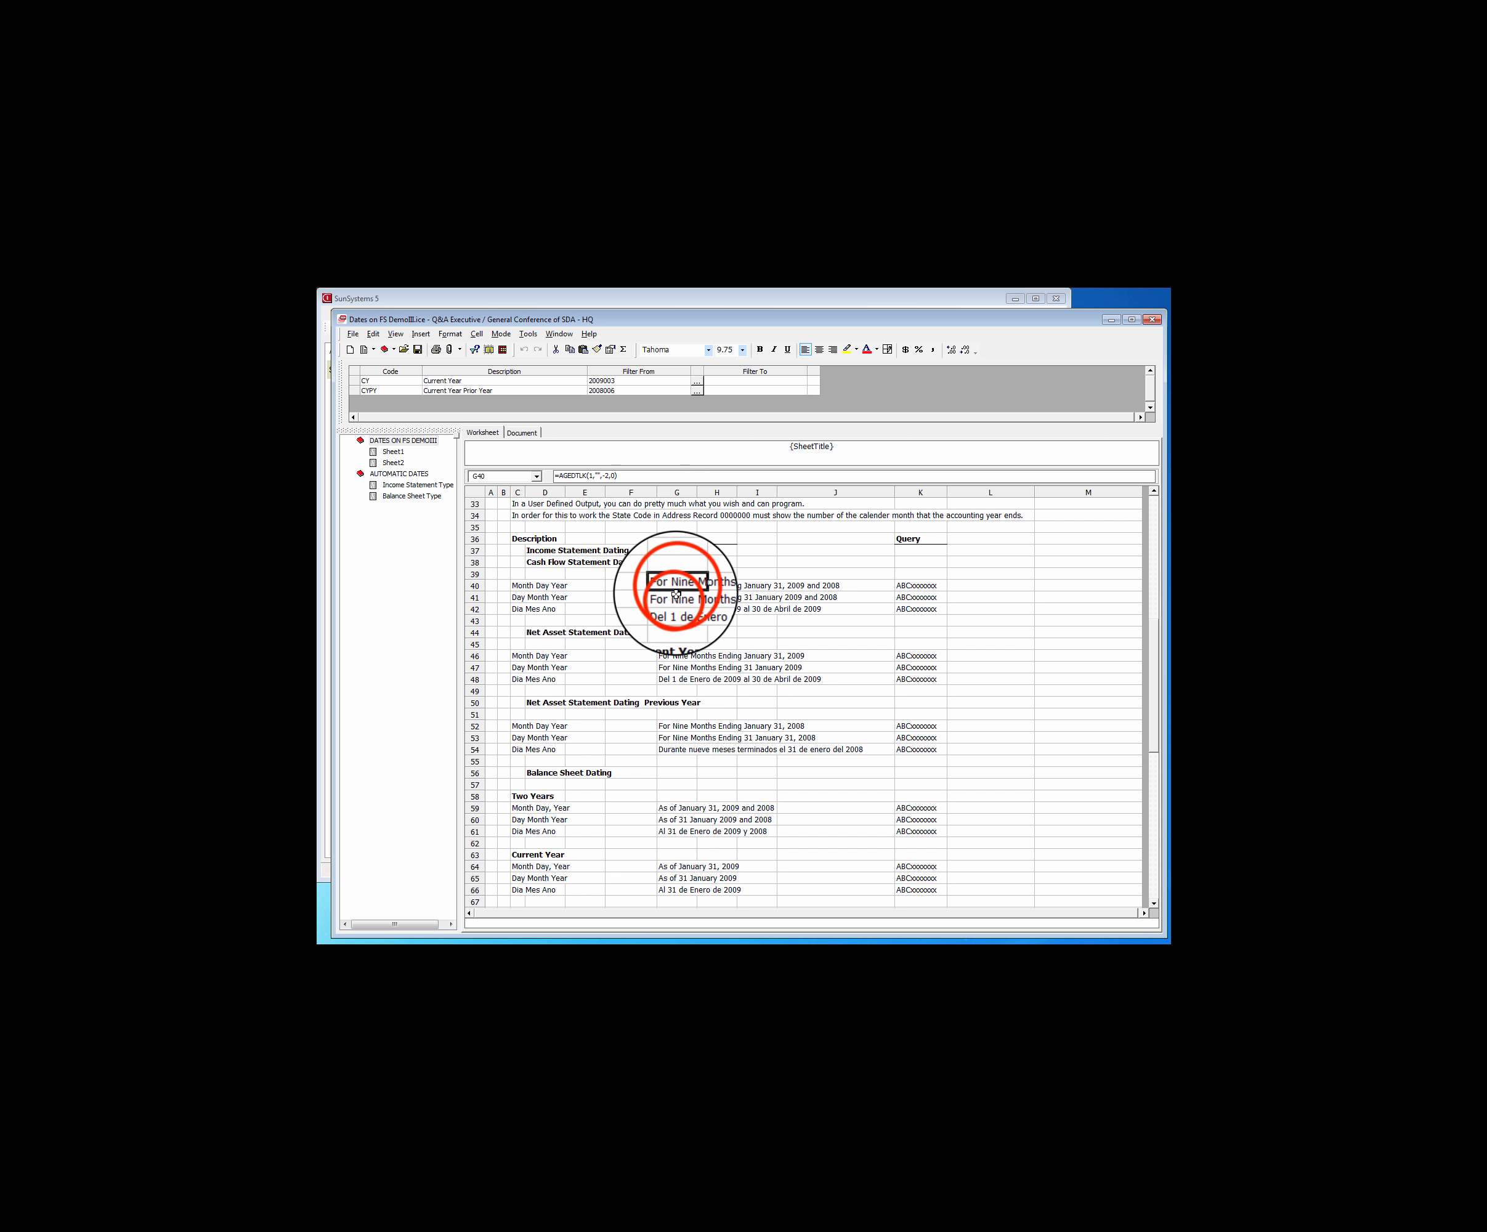
{"action": "left_click", "coordinate": [675, 597]}
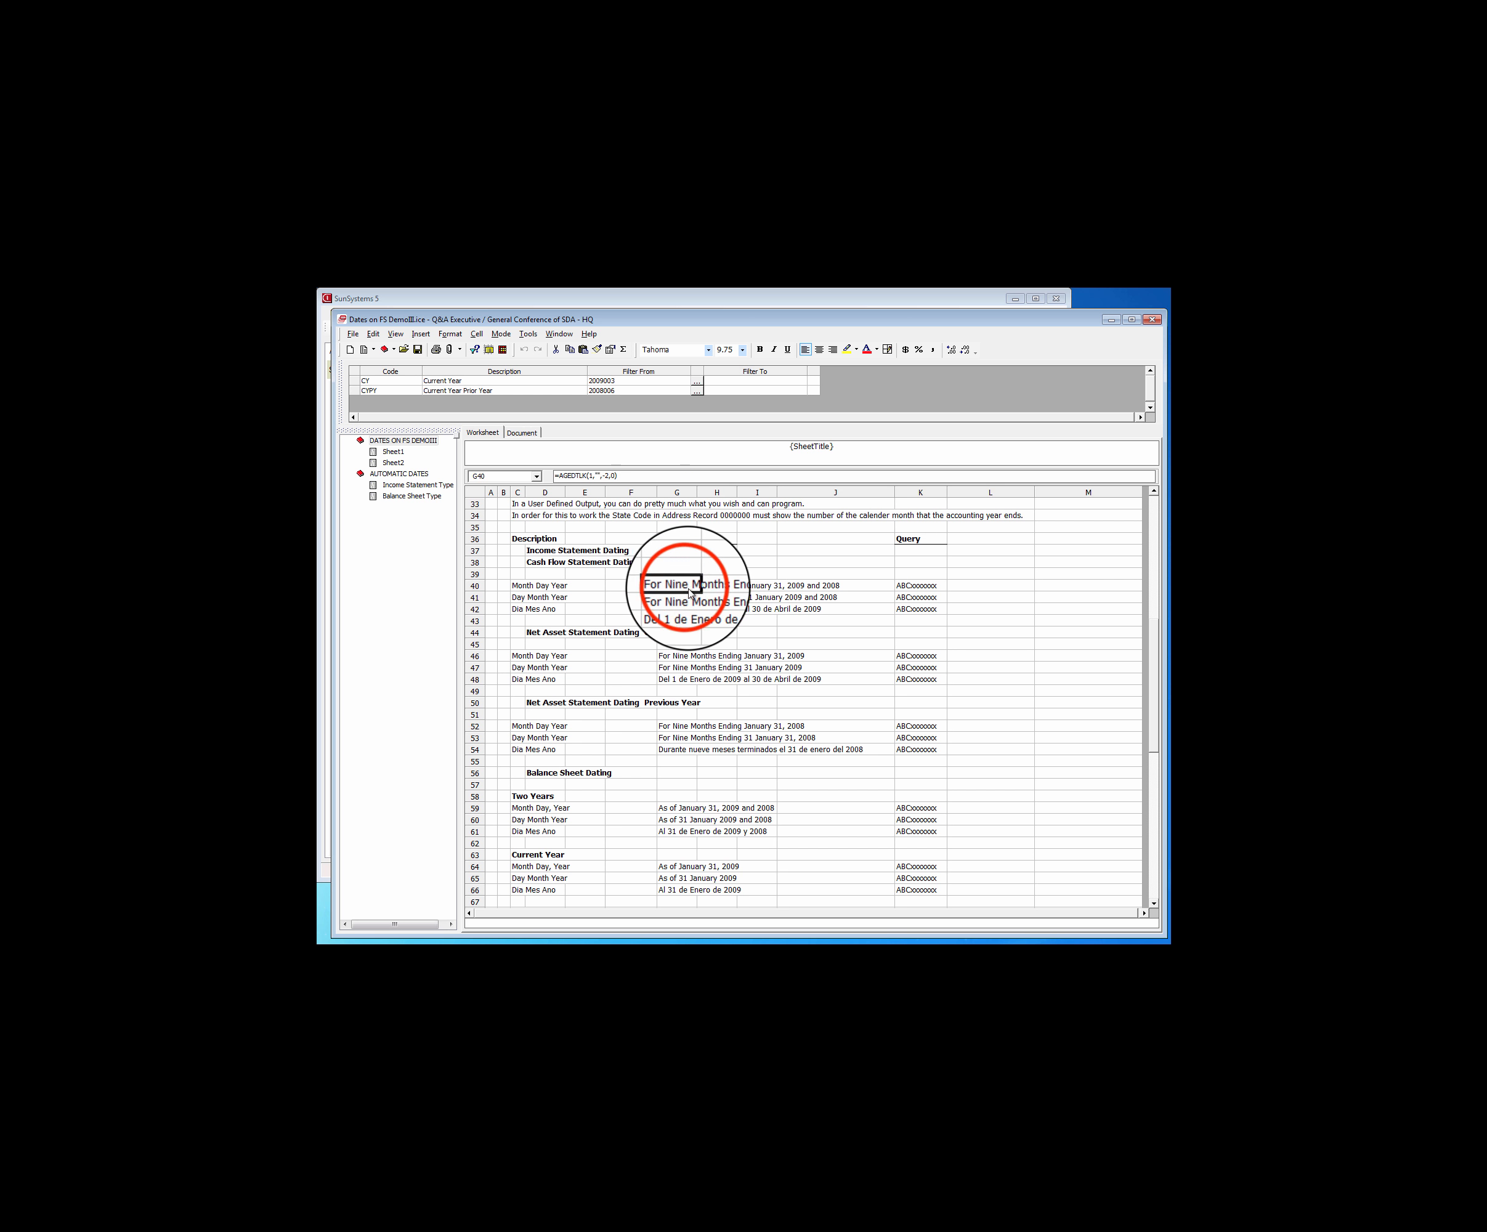
{"action": "left_click", "coordinate": [679, 597]}
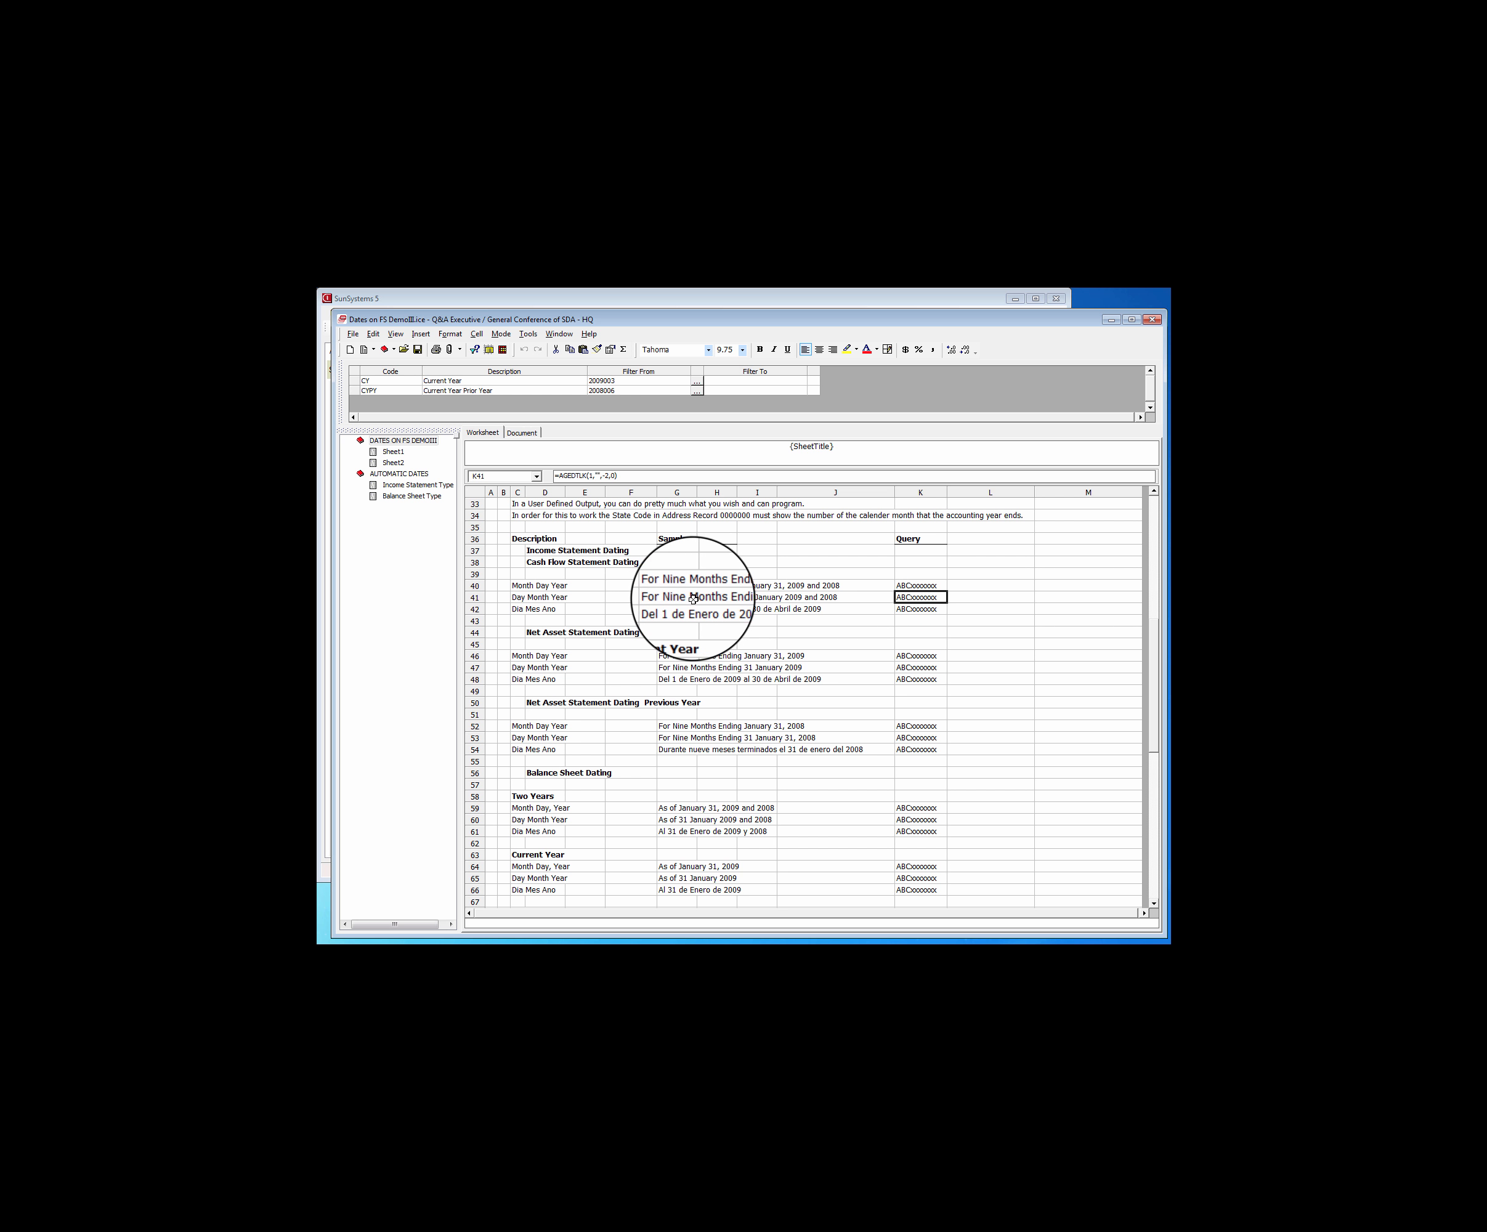
Copy the income statement Day Month Year date query from K41 into cell A3 of the Income Statement Type sheet
{"action": "right_click", "coordinate": [910, 598]}
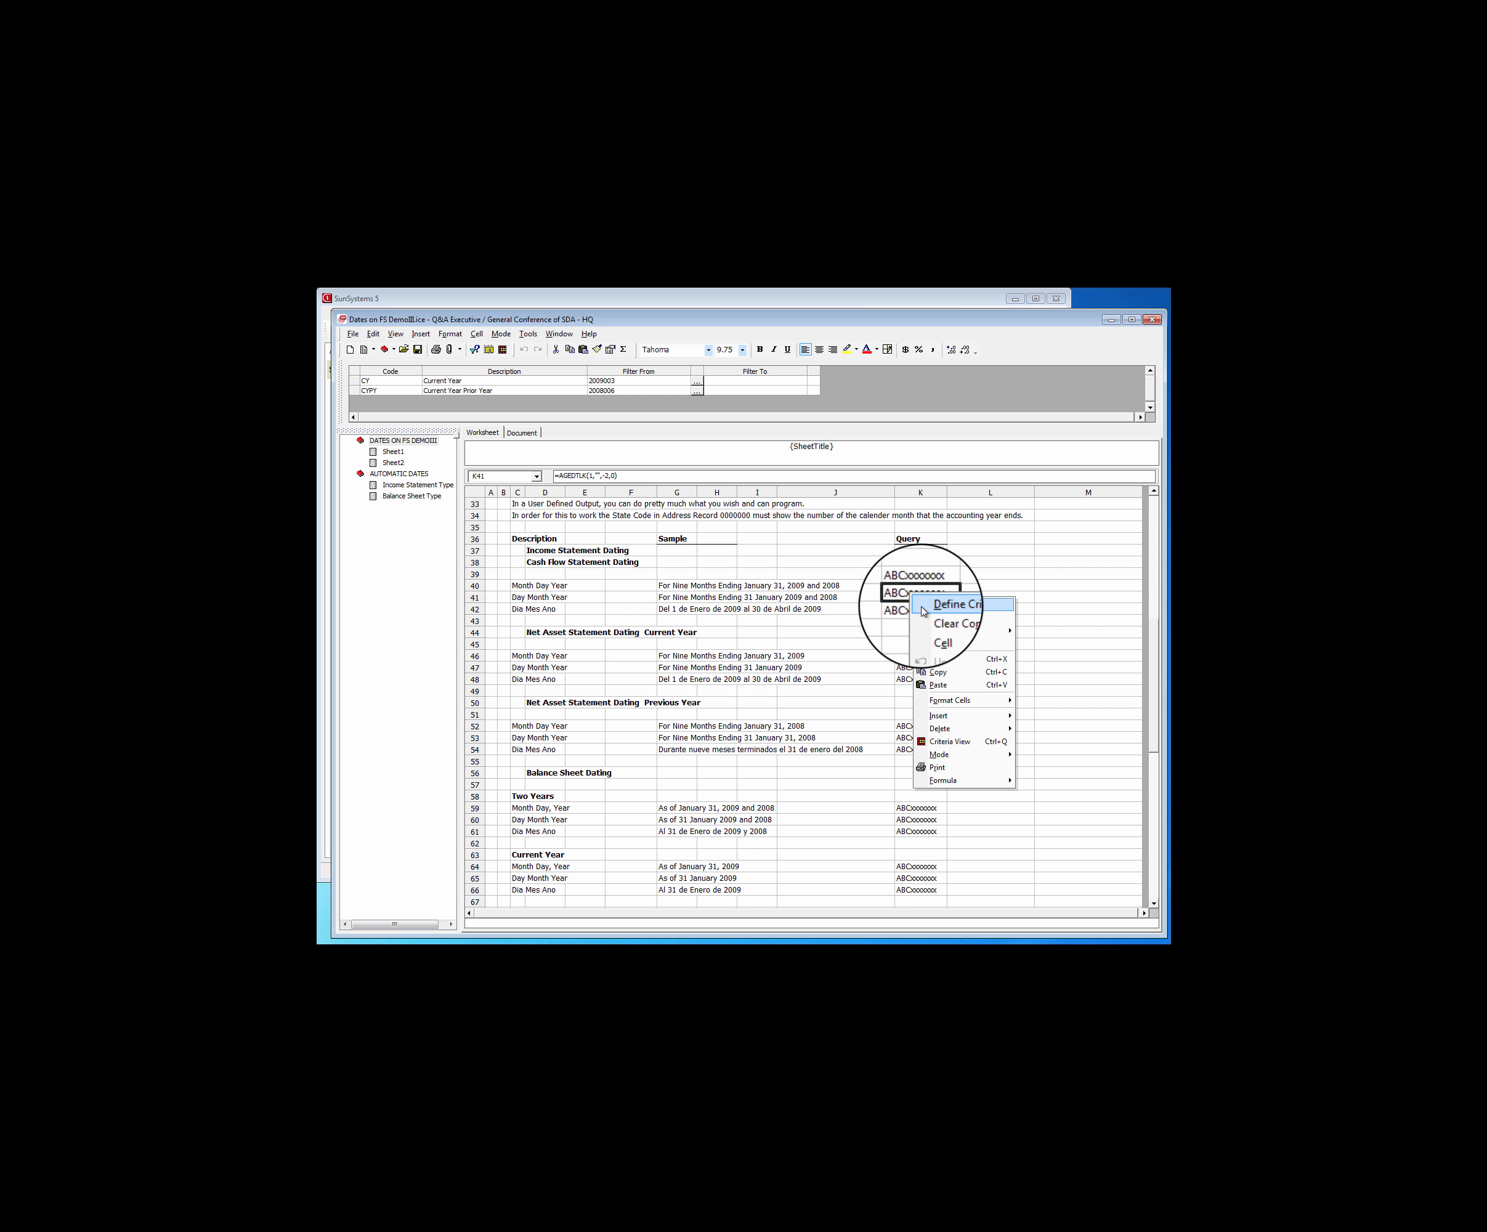
{"action": "left_click", "coordinate": [941, 672]}
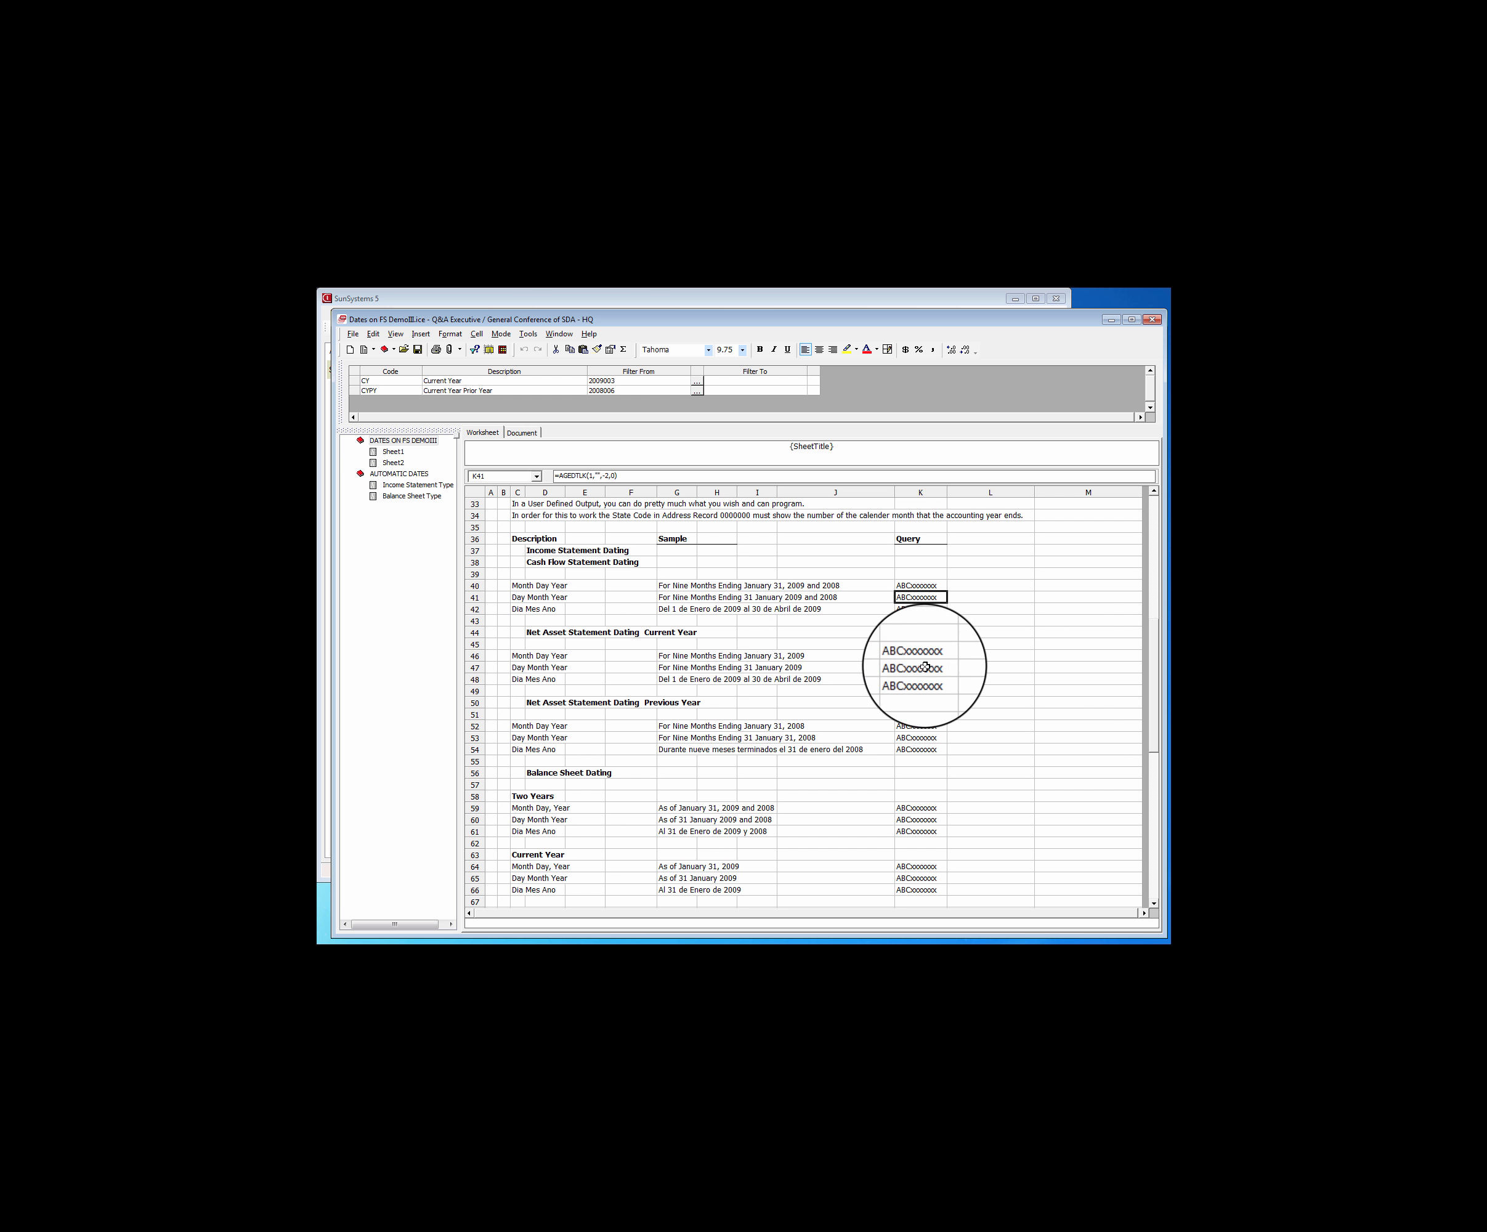
{"action": "left_click", "coordinate": [406, 491]}
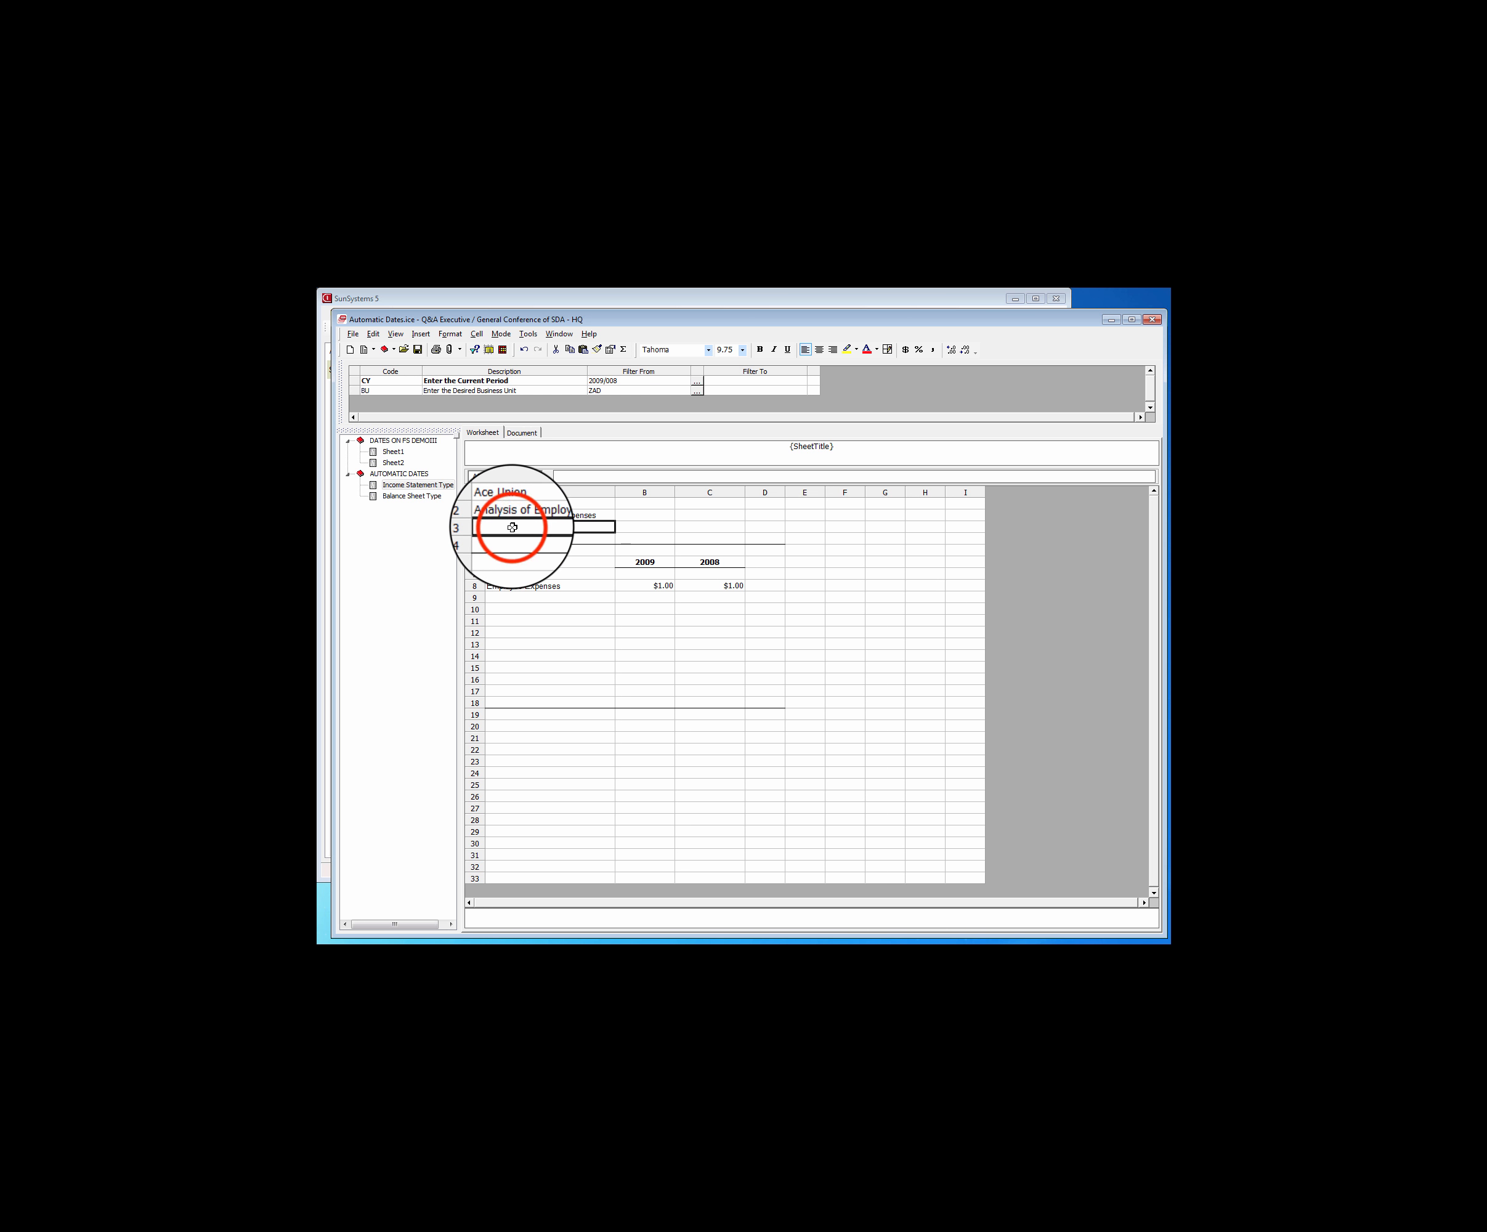
{"action": "right_click", "coordinate": [513, 527]}
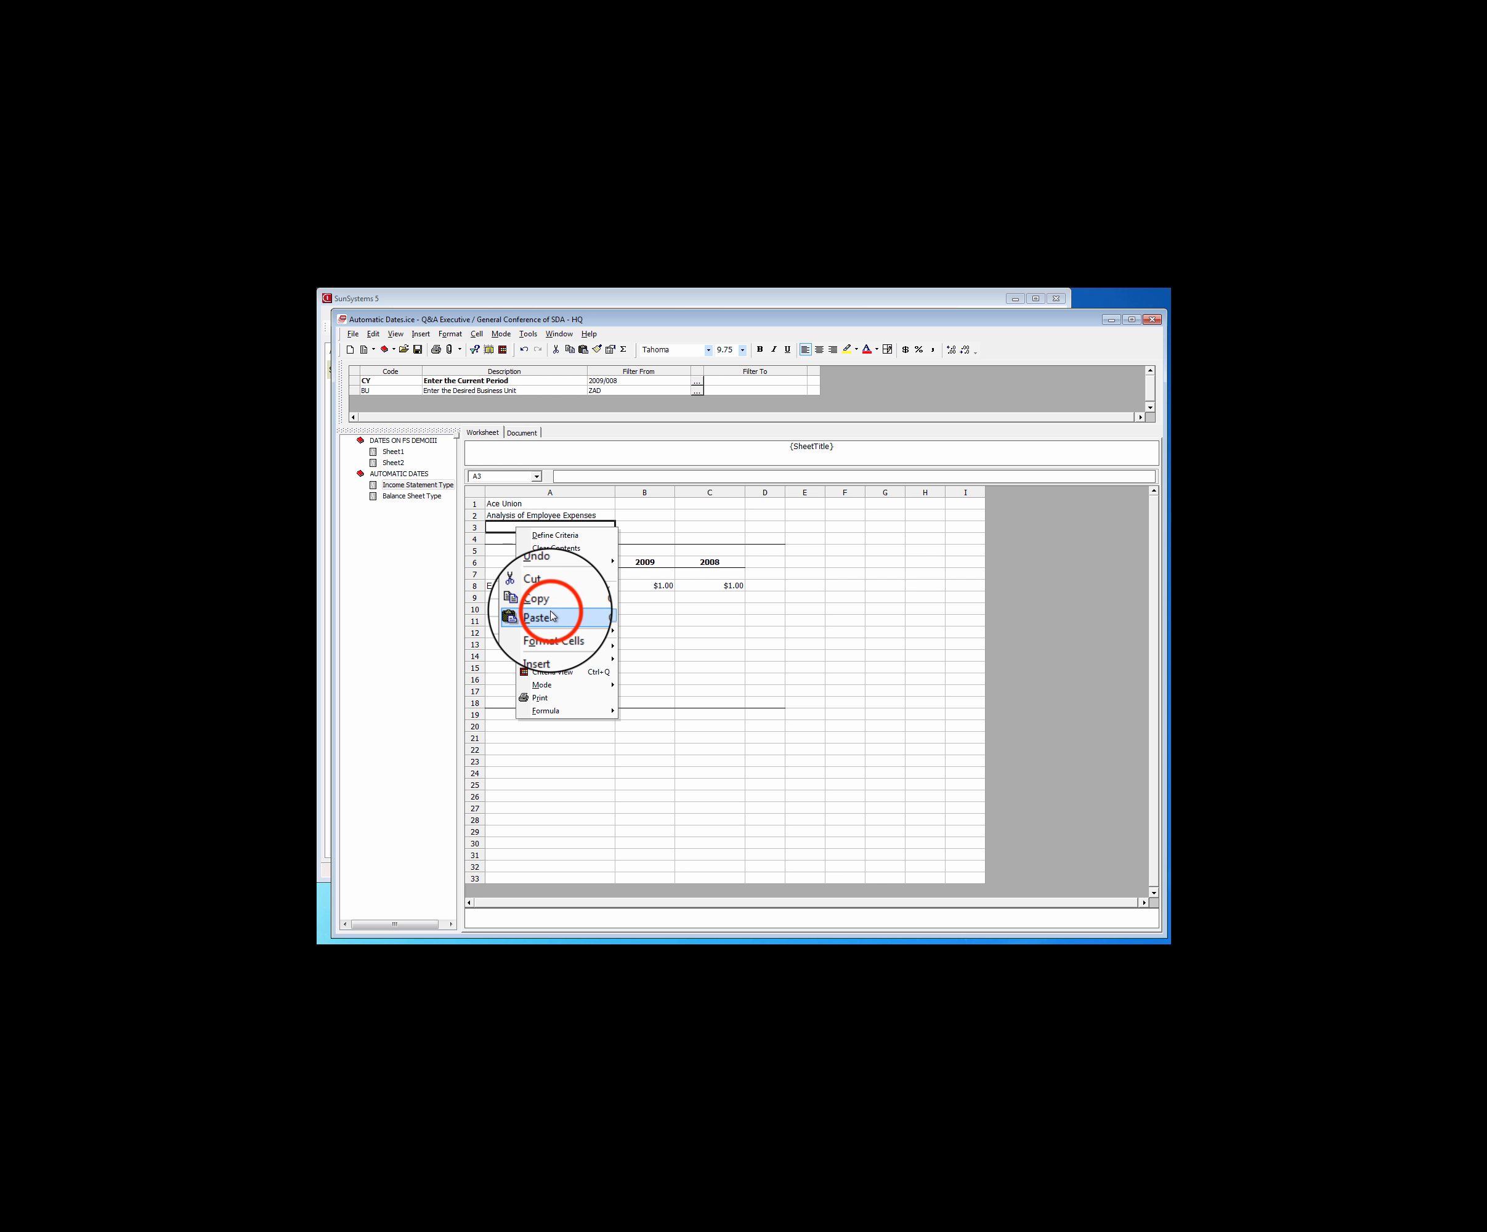
{"action": "left_click", "coordinate": [539, 616]}
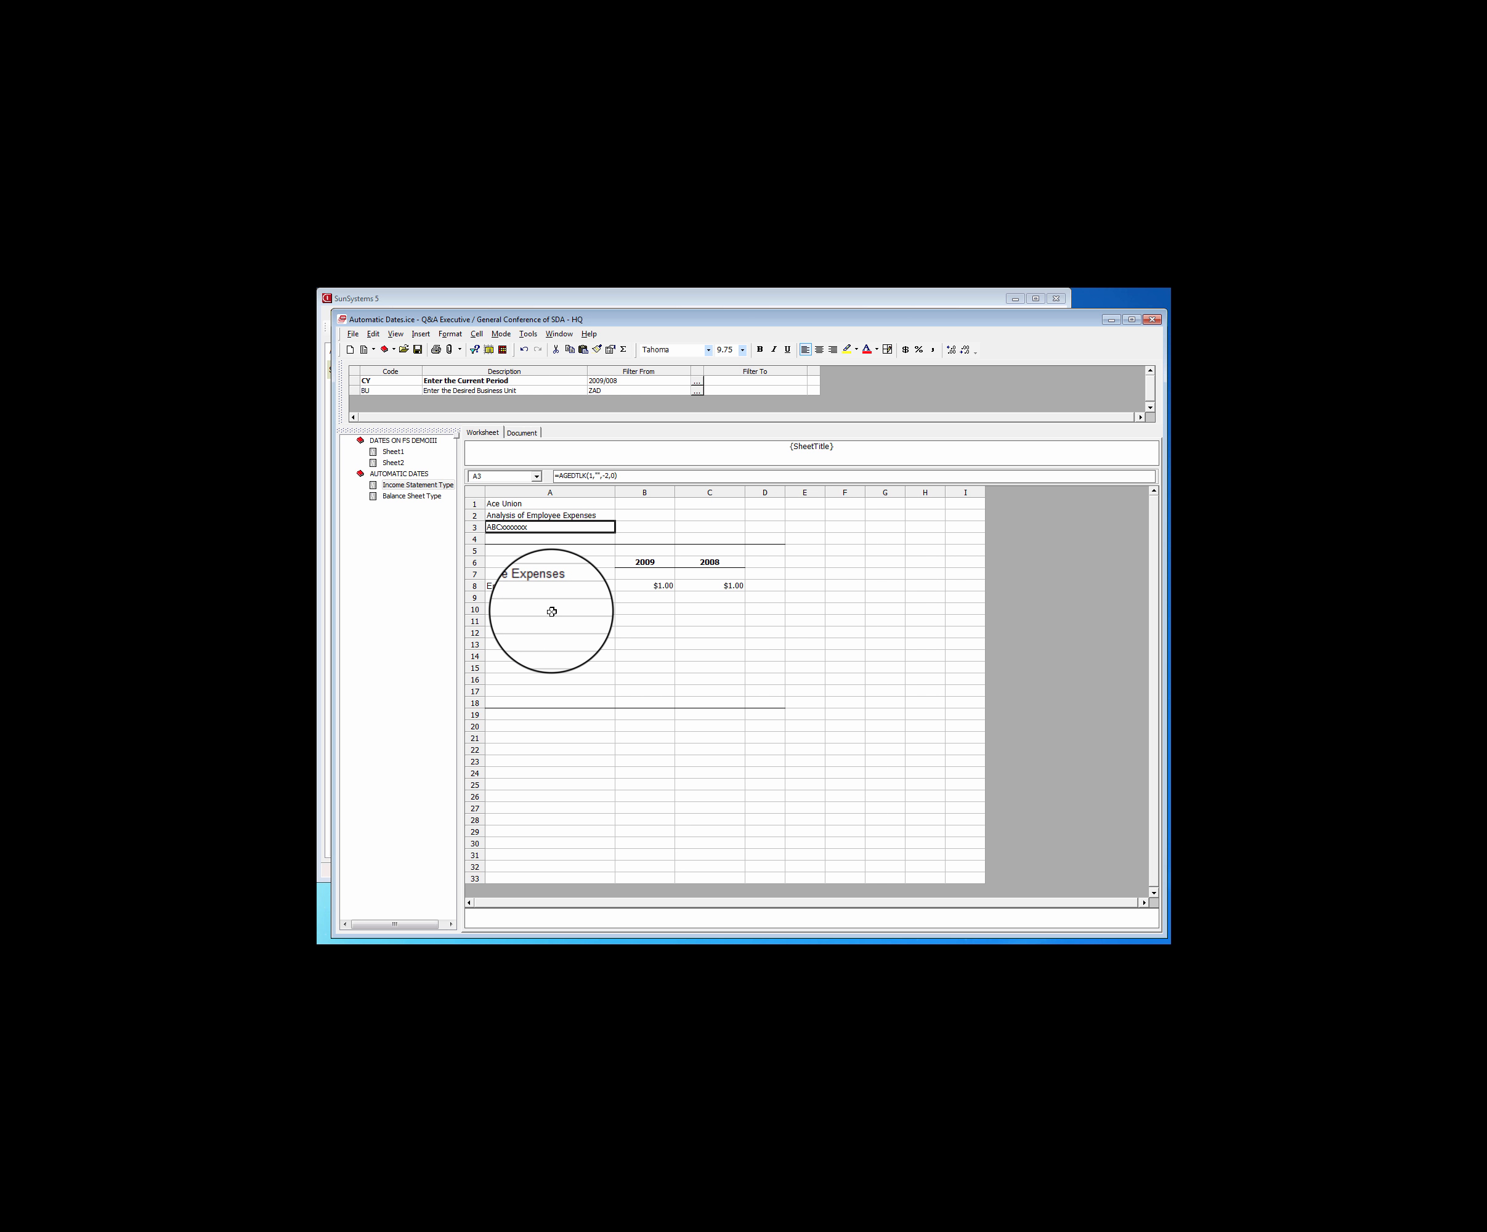
Copy the two-year Day Month Year balance sheet query from K60 of Dates on FS DemoIII's Sheet1 into A3 of Balance Sheet Type
{"action": "left_click", "coordinate": [410, 496]}
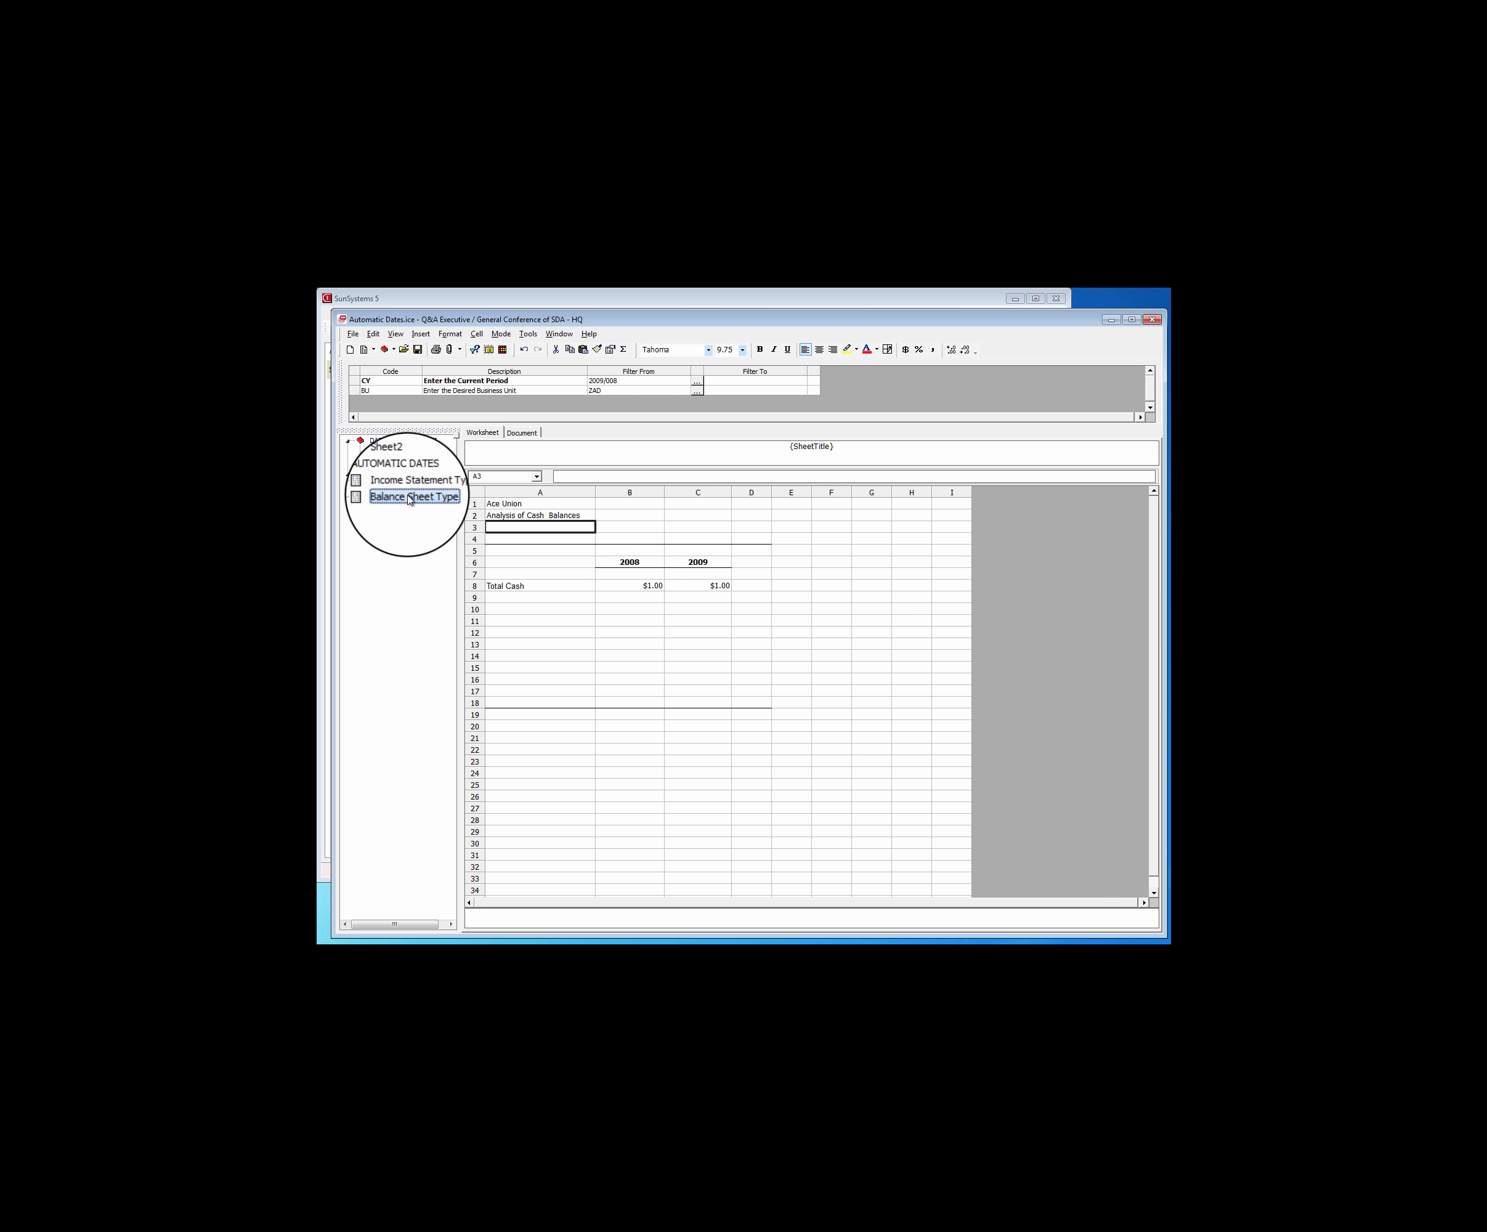
{"action": "left_click", "coordinate": [393, 451]}
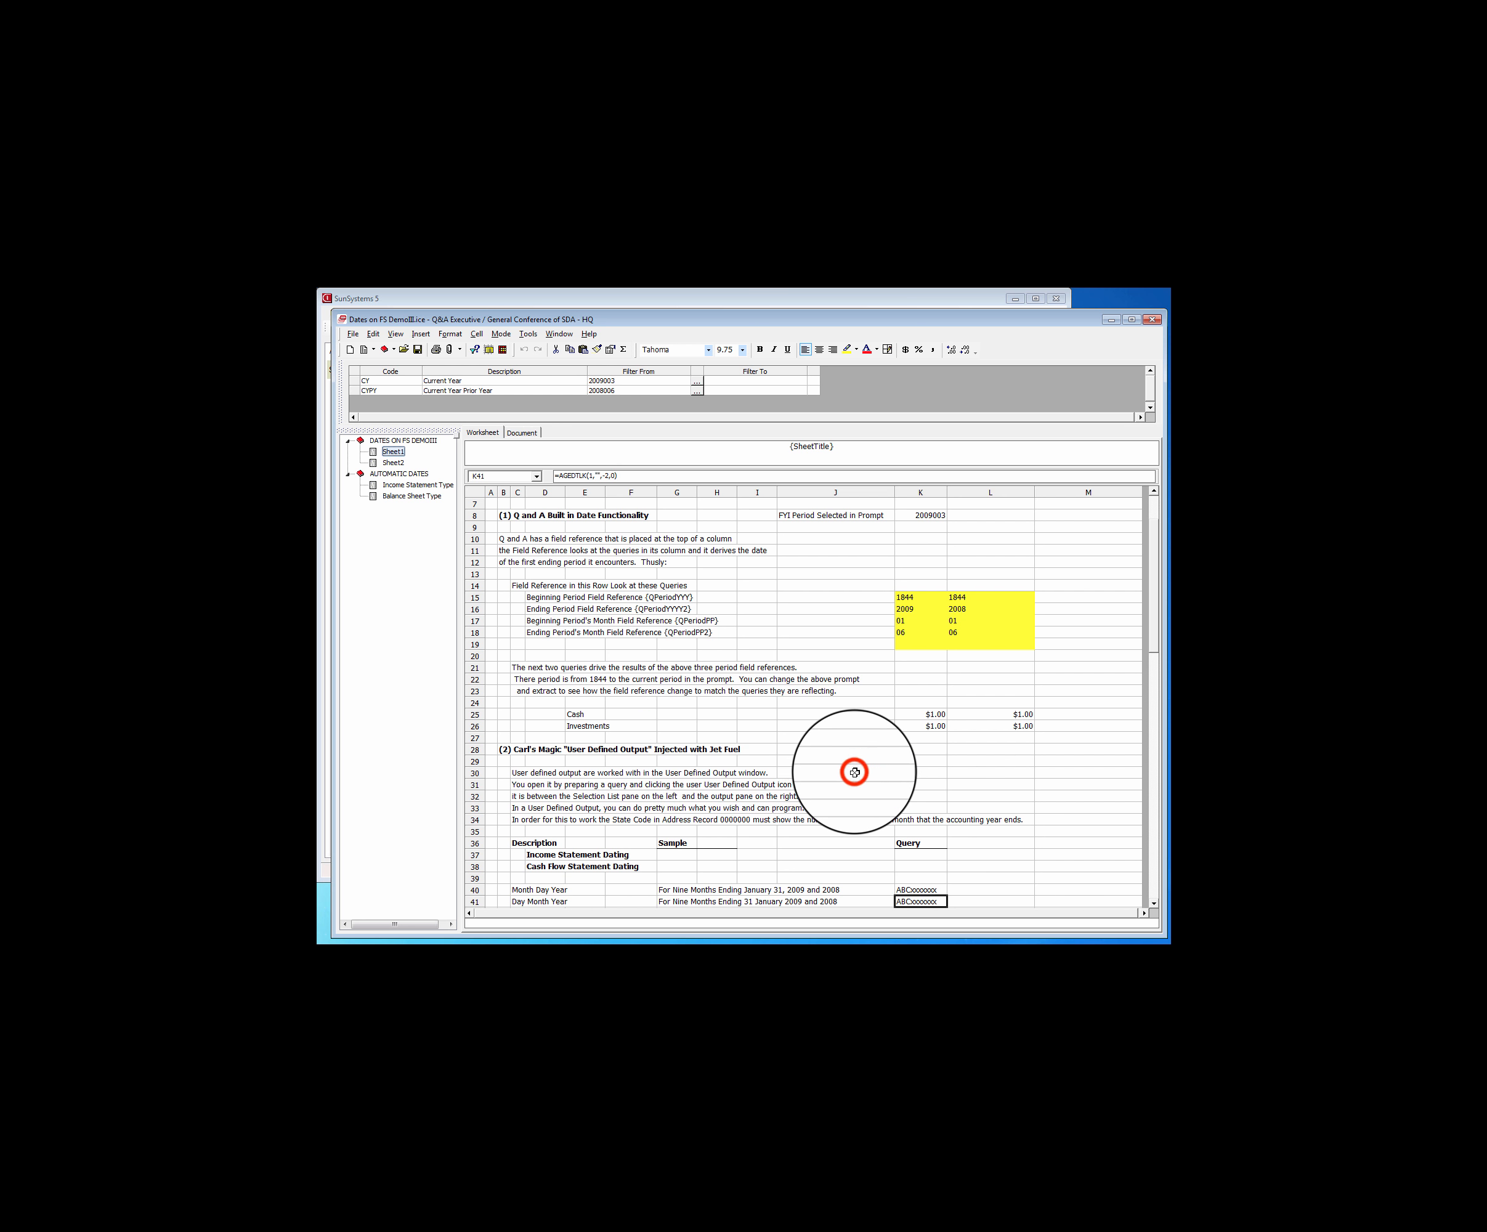
{"action": "scroll", "coordinate": [854, 772], "scroll_direction": "down", "scroll_amount": 11}
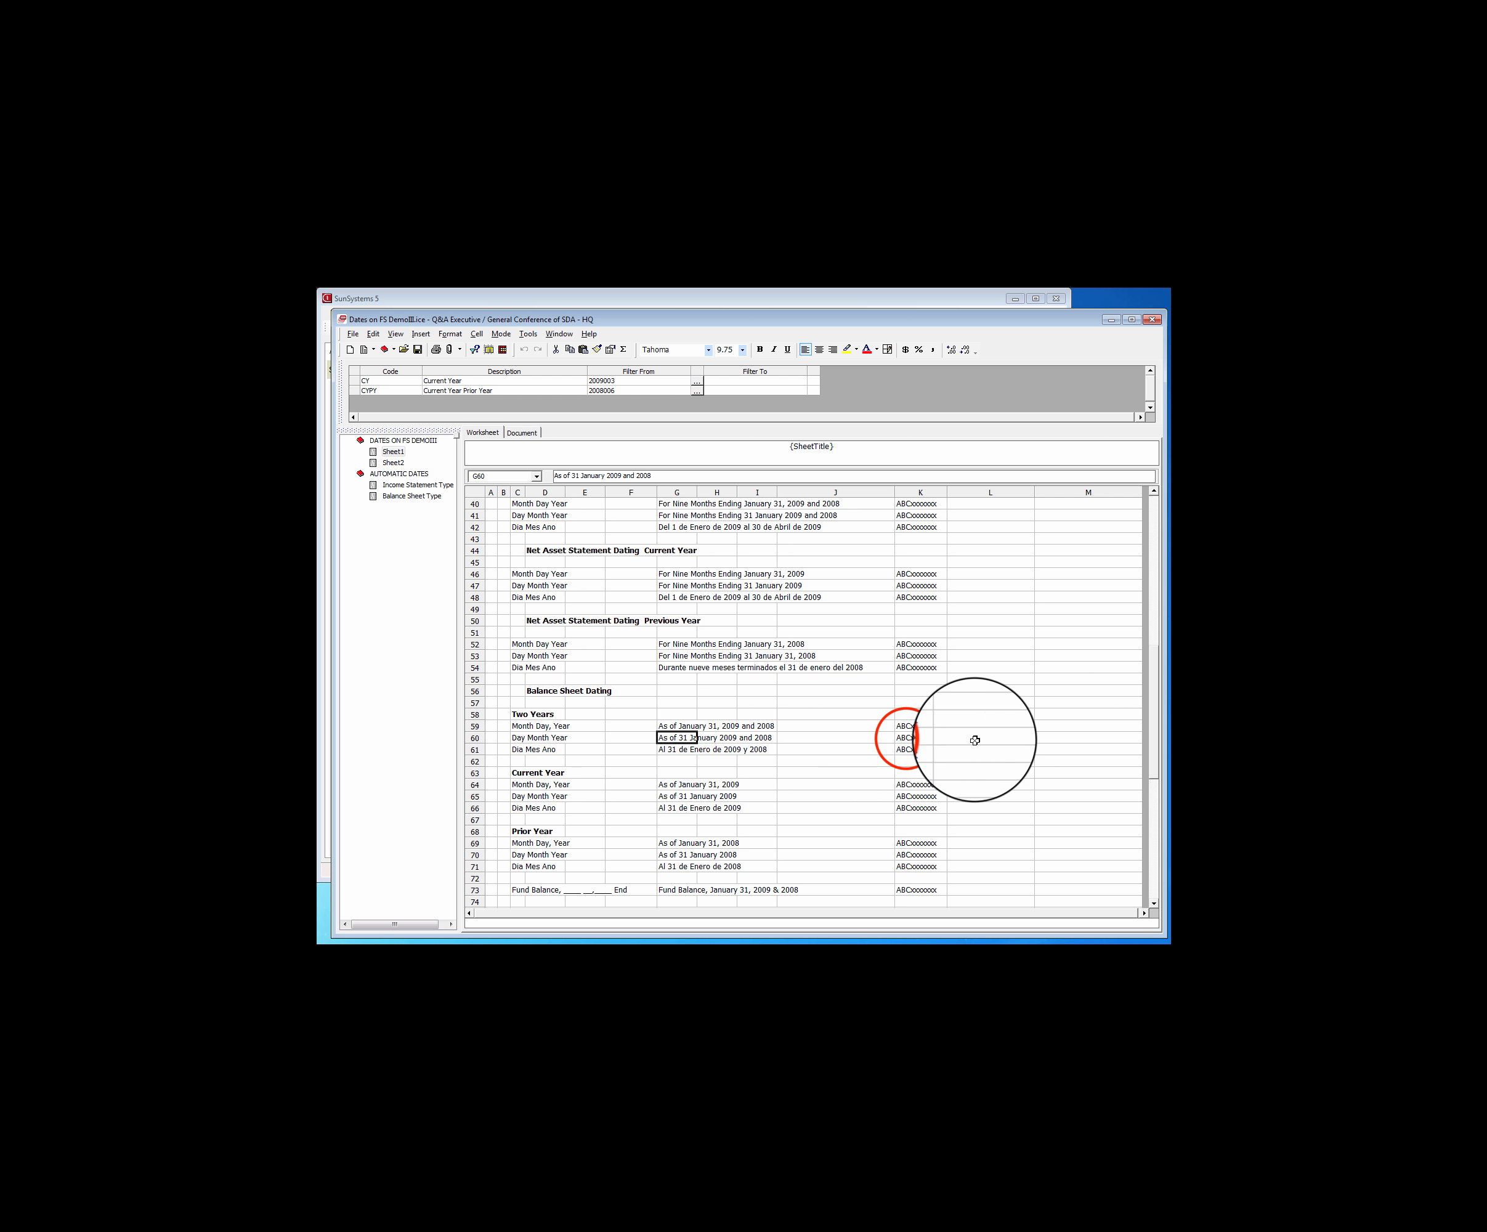
{"action": "right_click", "coordinate": [907, 738]}
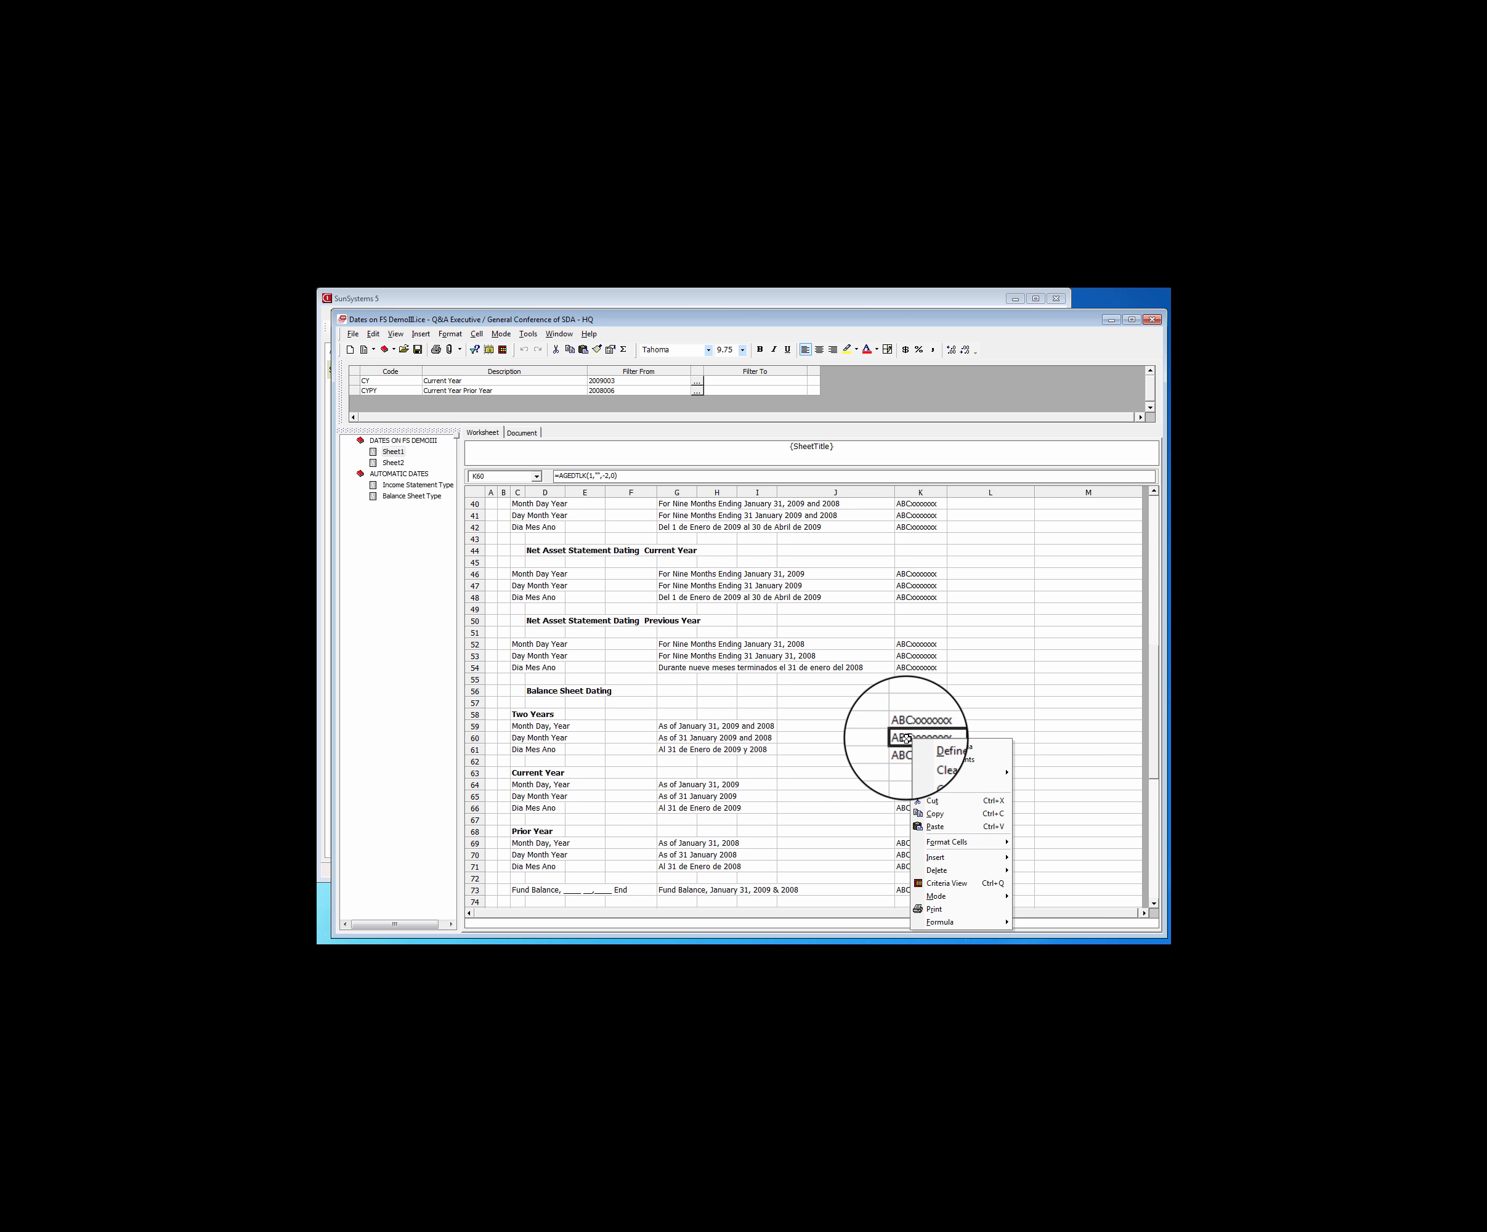
{"action": "left_click", "coordinate": [937, 815]}
{"action": "left_click", "coordinate": [402, 453]}
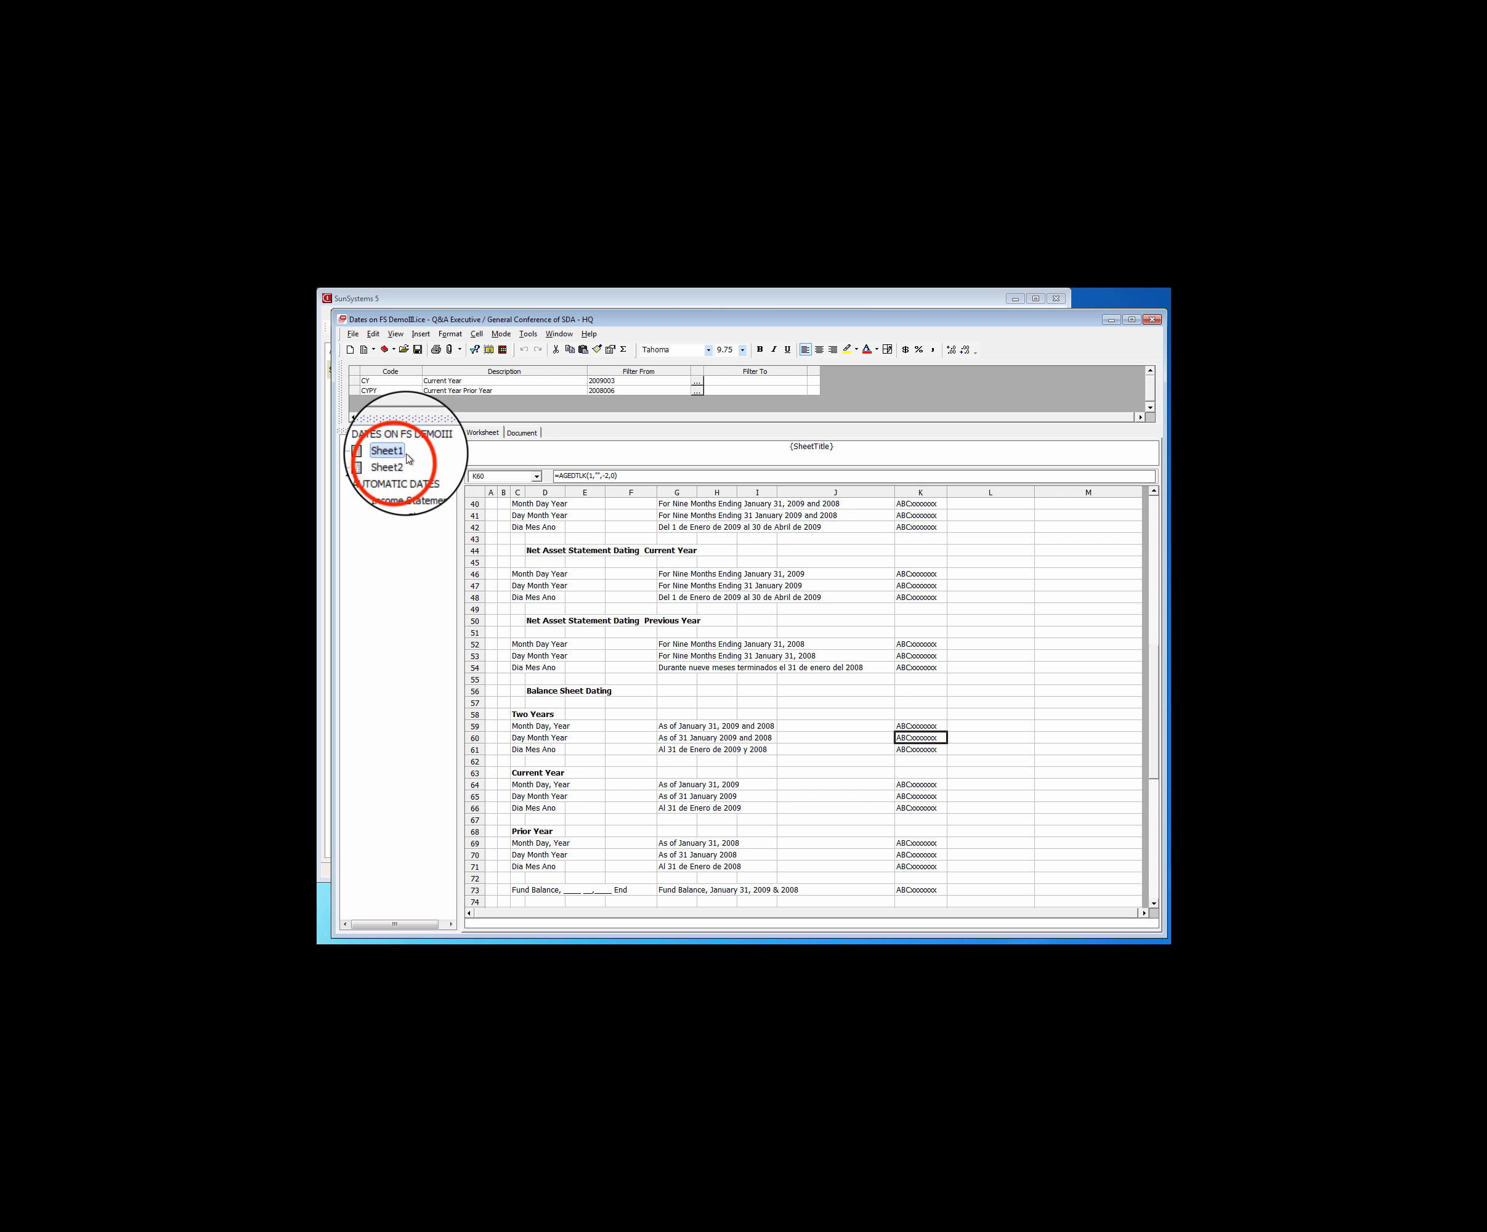
{"action": "left_click", "coordinate": [396, 462]}
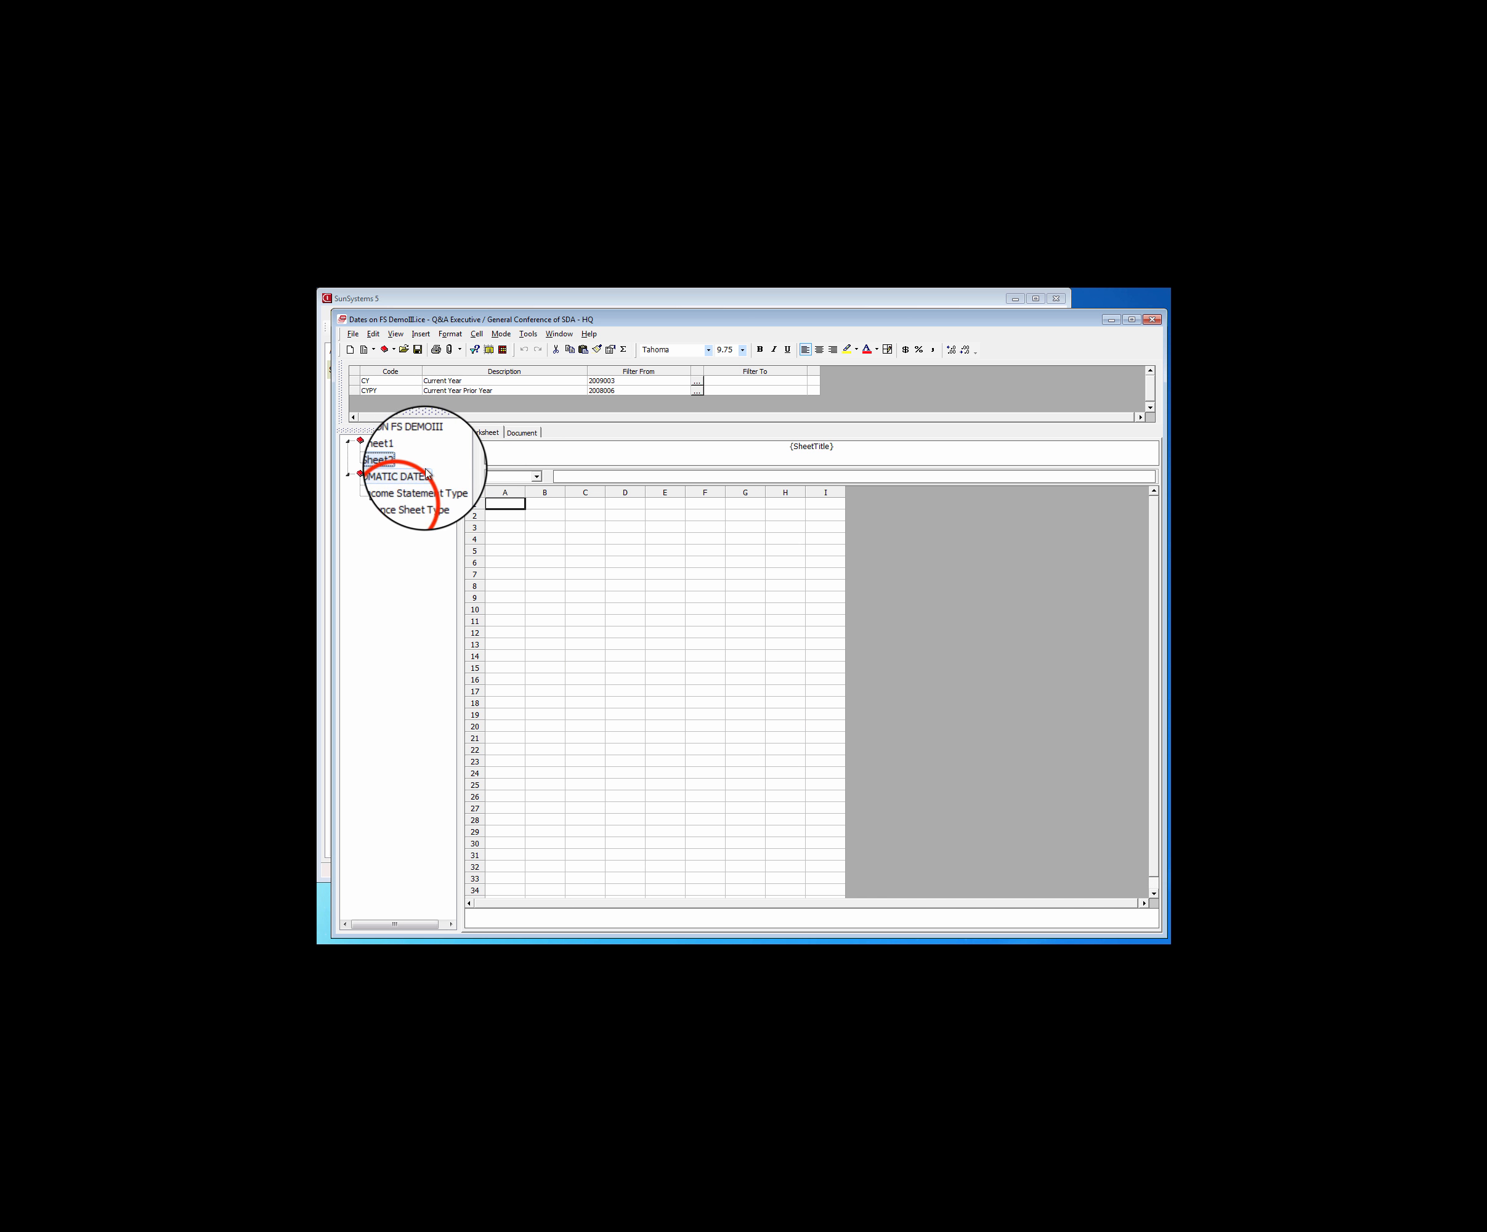
{"action": "left_click", "coordinate": [411, 495]}
{"action": "left_click", "coordinate": [523, 526]}
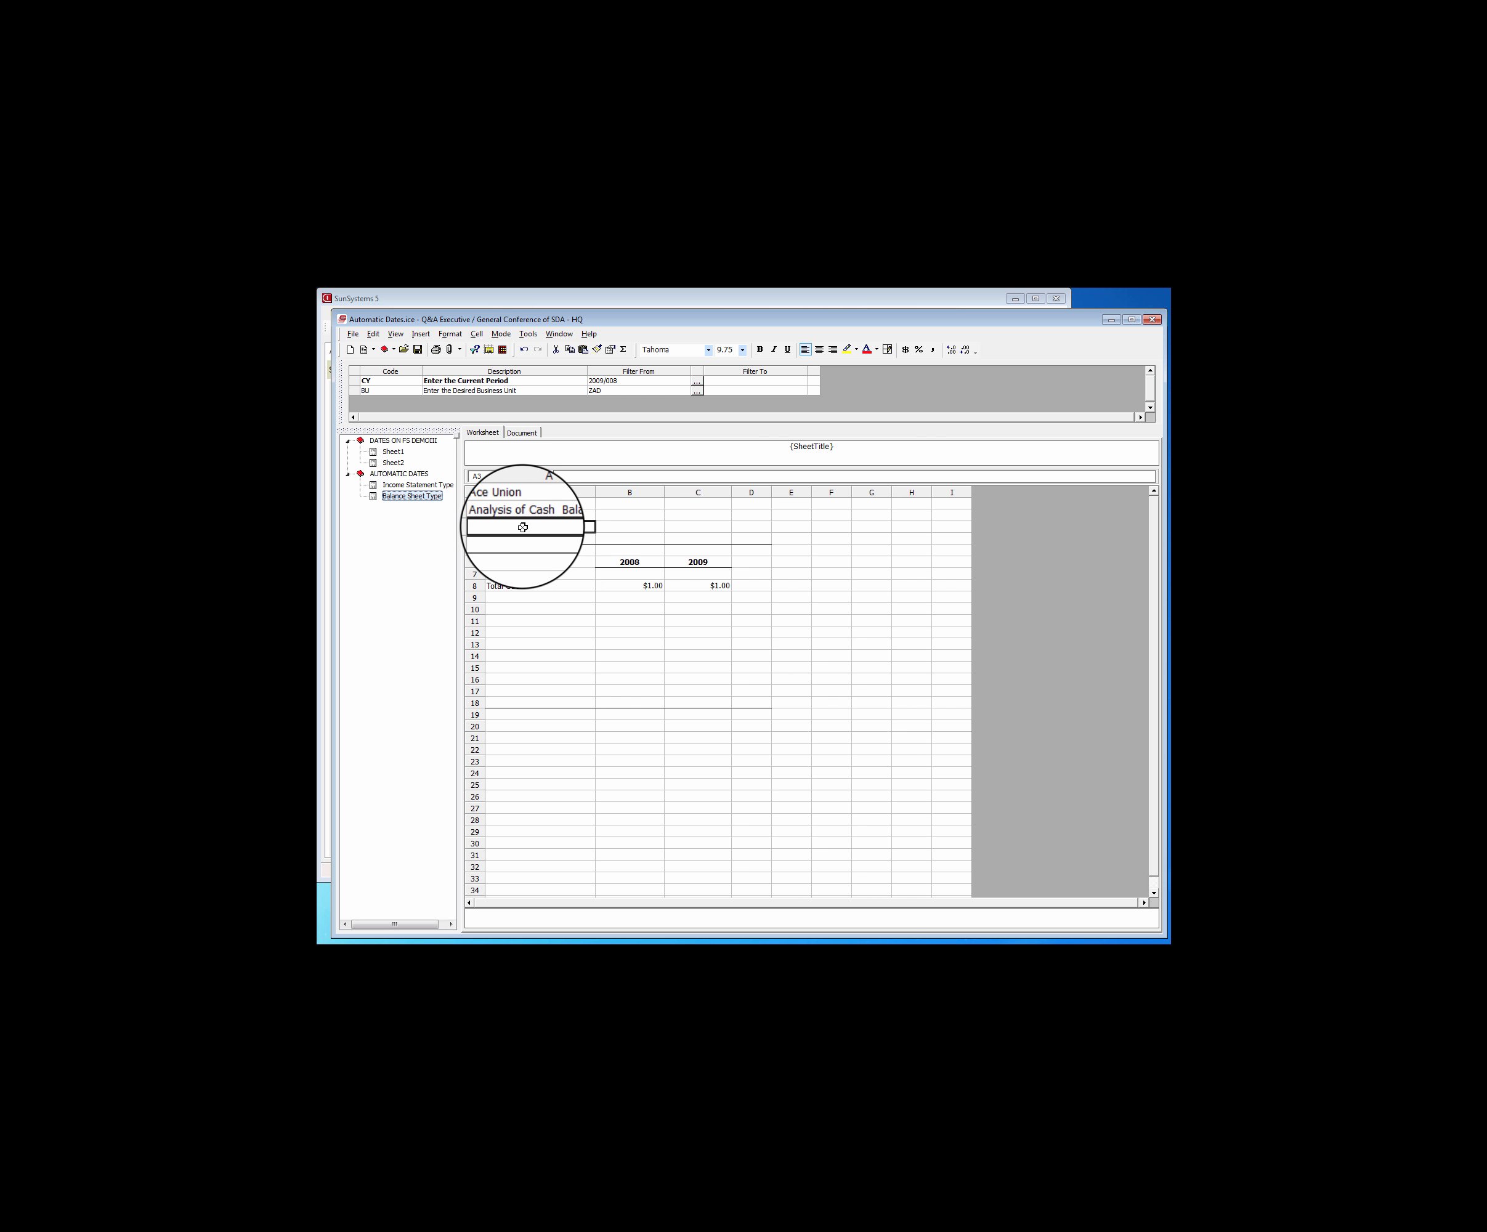
{"action": "right_click", "coordinate": [523, 527]}
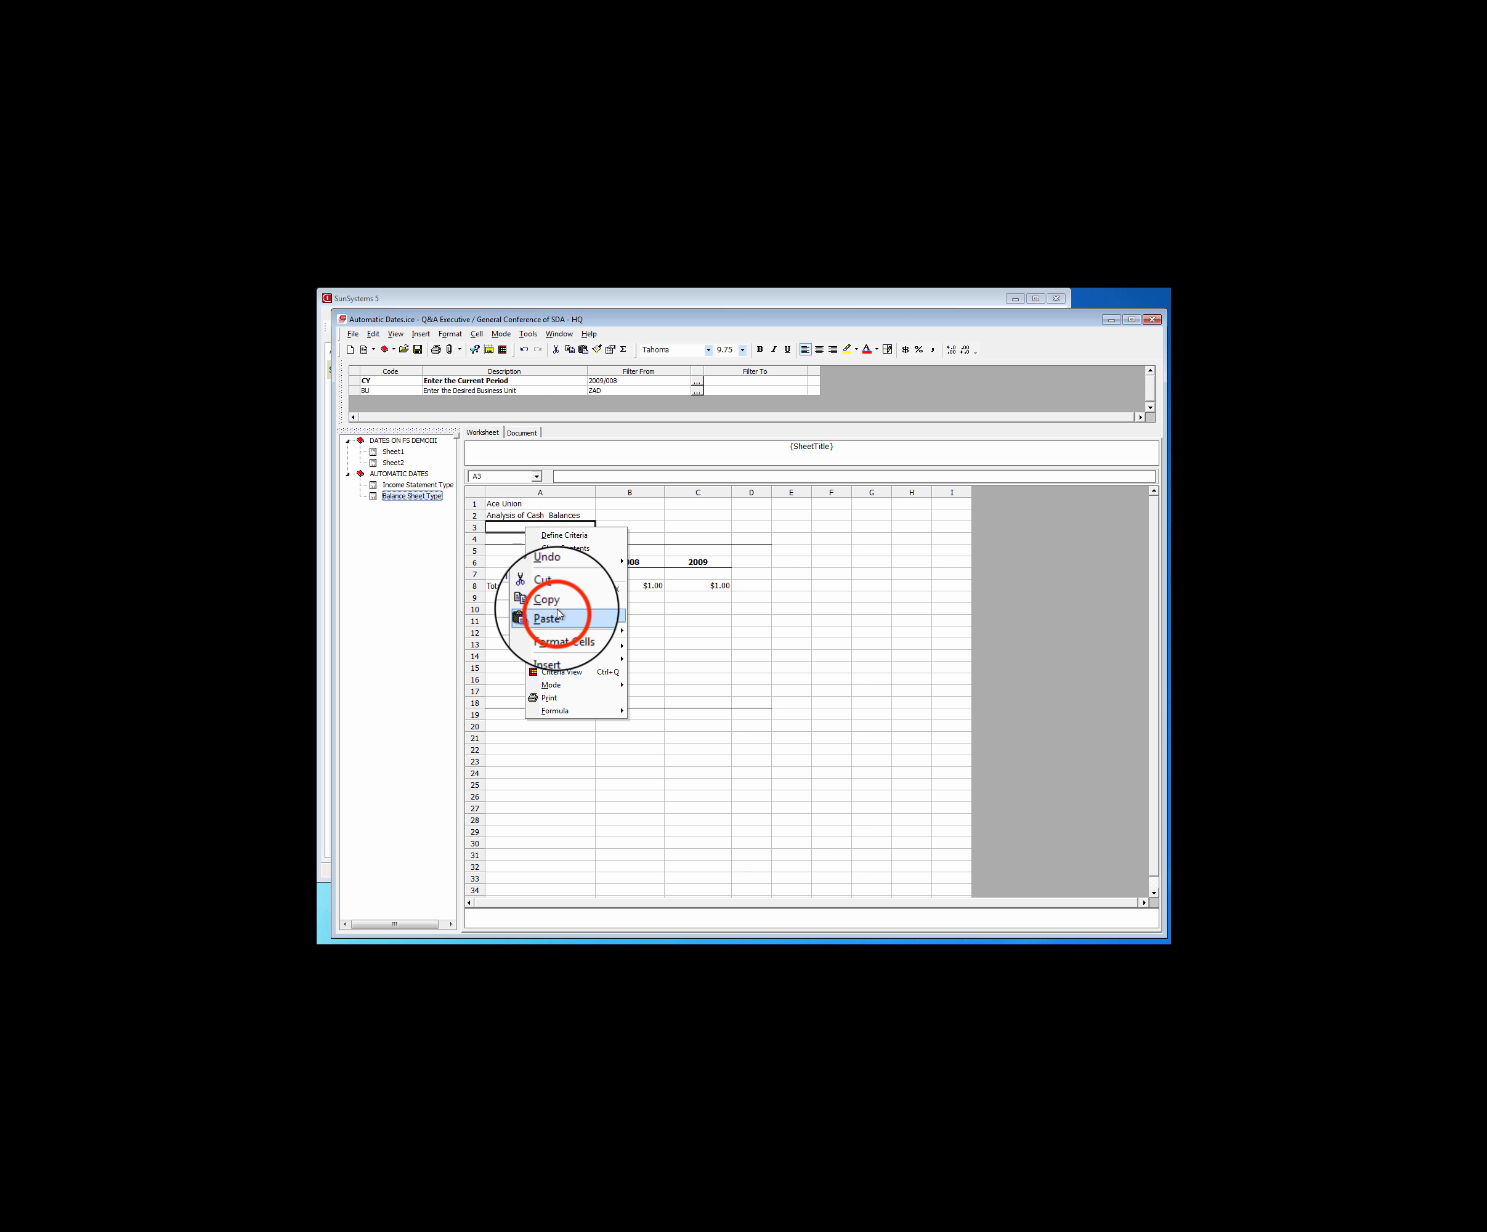
{"action": "left_click", "coordinate": [557, 616]}
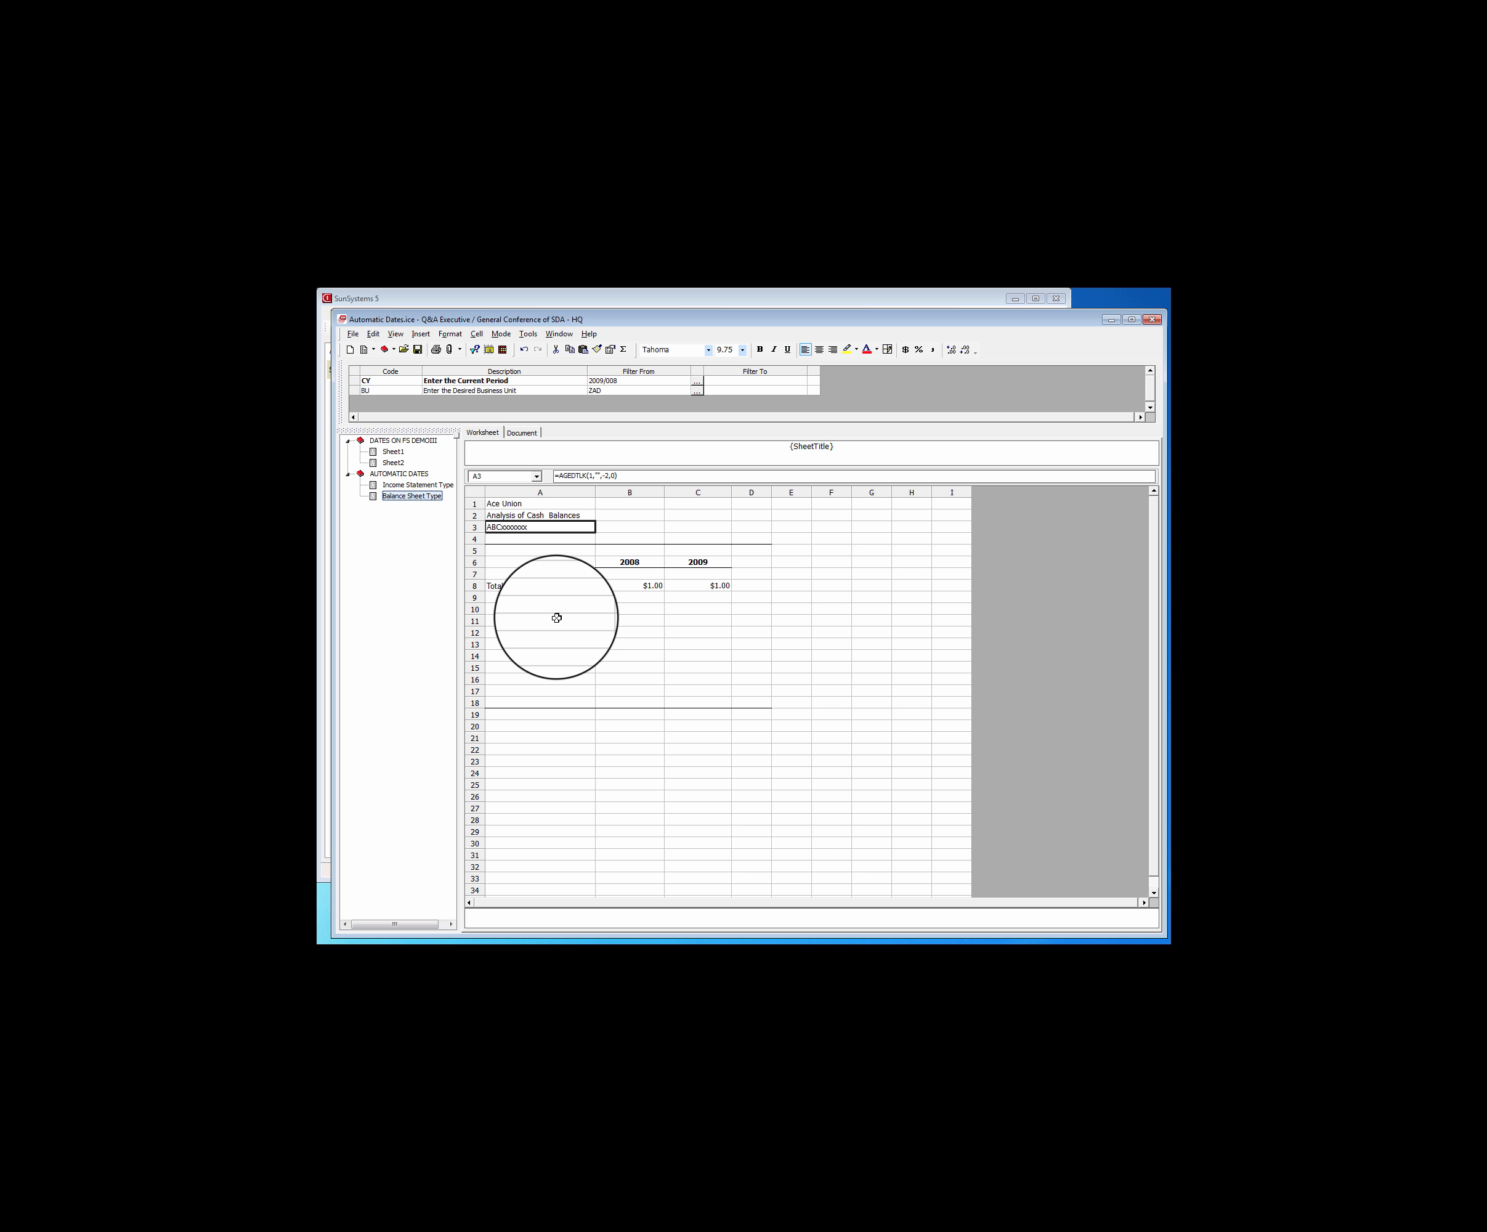
Copy the Current Period - Year query from K85 of Sheet1 over the year heading in B6 of the Income Statement Type sheet
{"action": "left_click", "coordinate": [630, 562]}
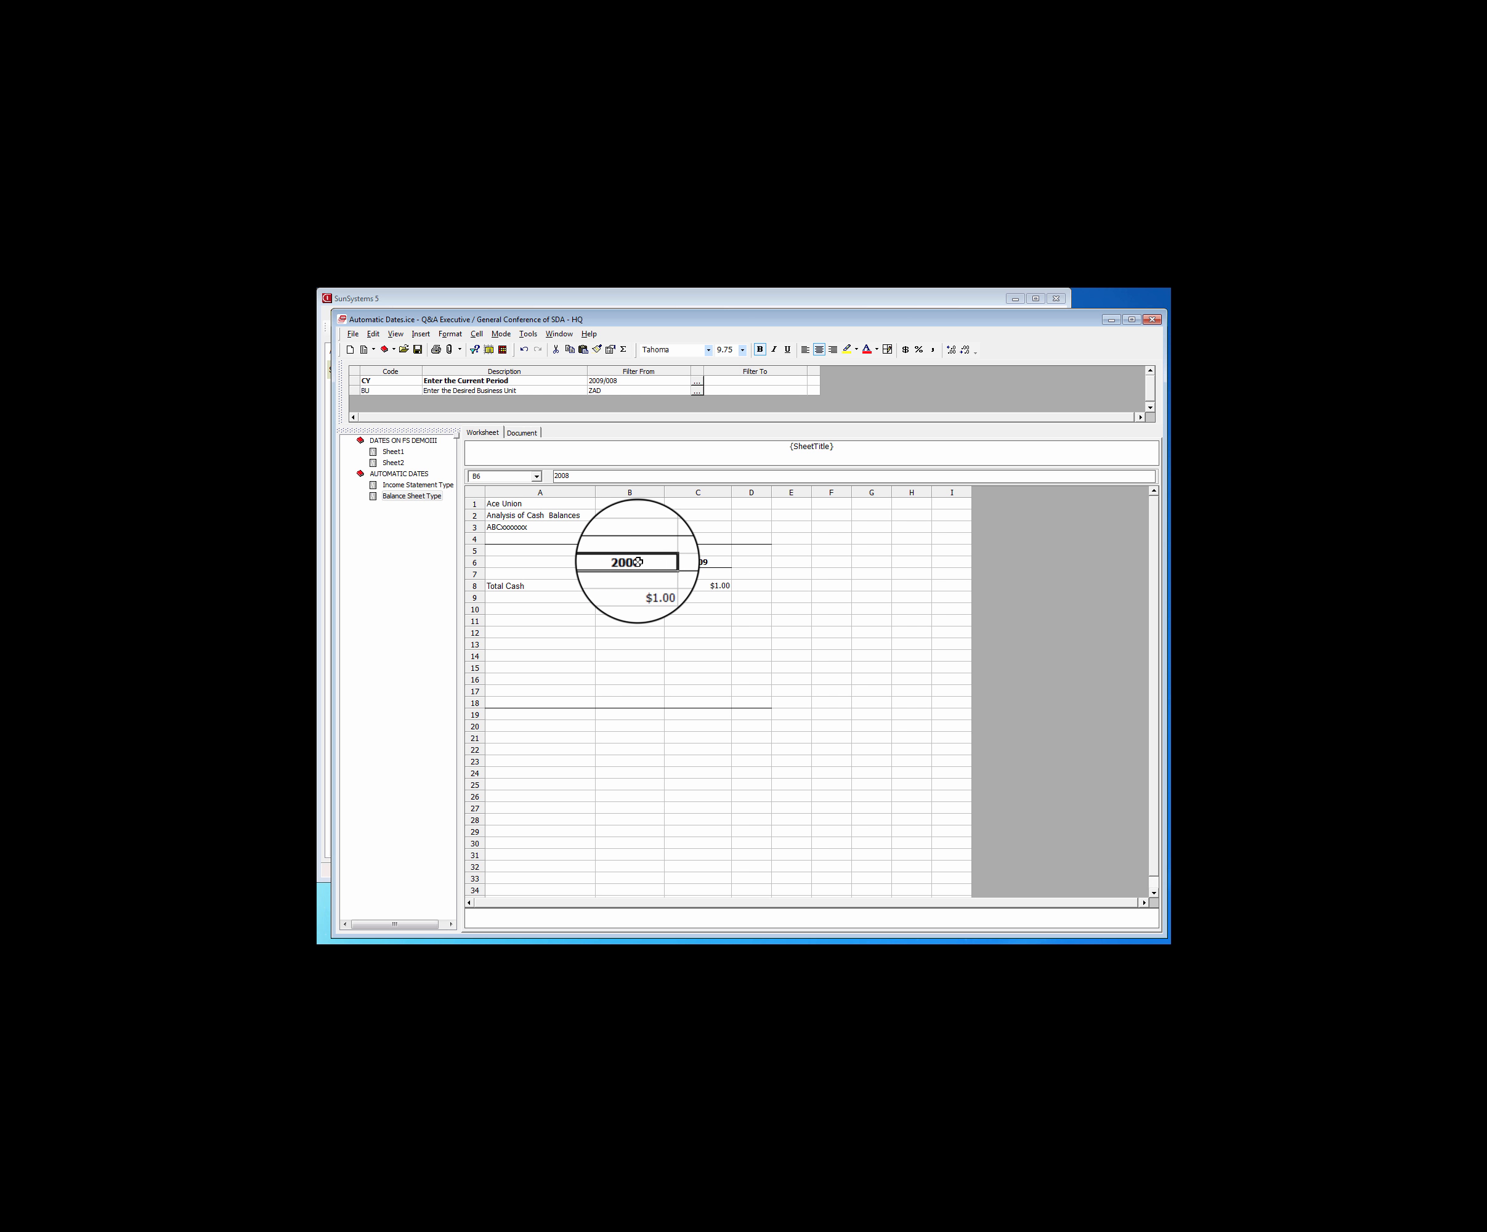
{"action": "left_click", "coordinate": [397, 452]}
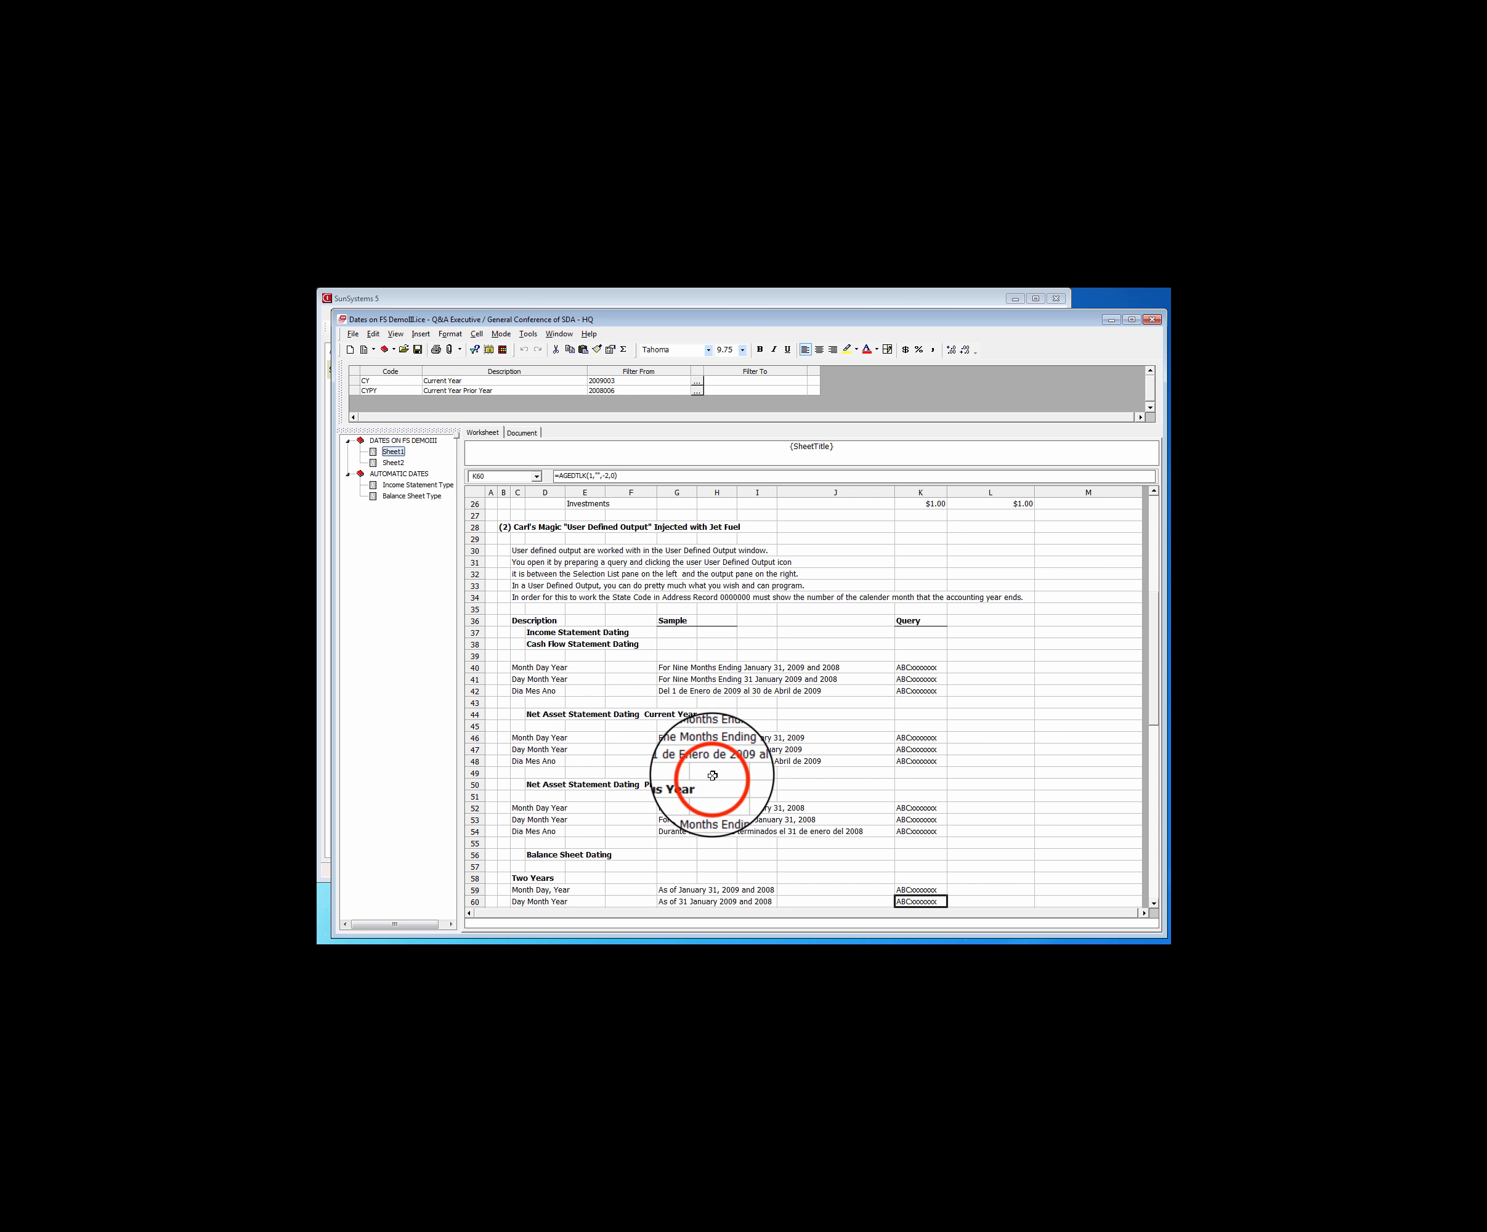
{"action": "scroll", "coordinate": [715, 782], "scroll_direction": "down", "scroll_amount": 6}
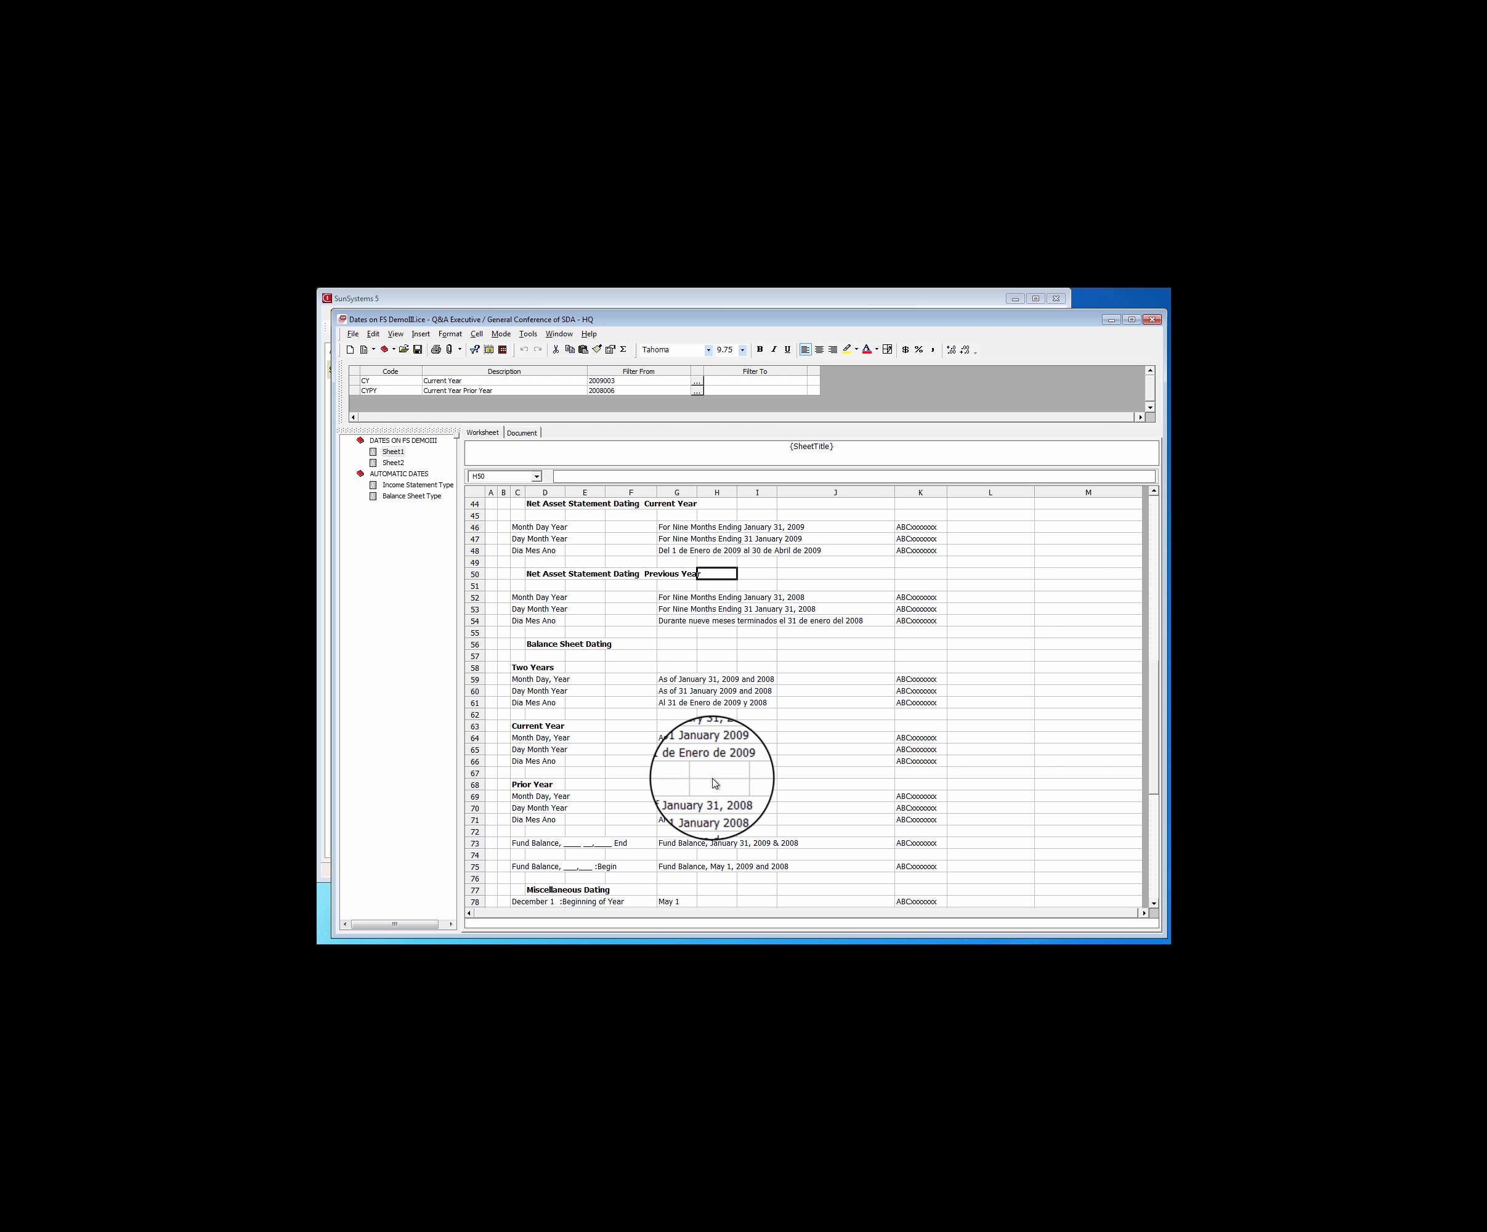
{"action": "scroll", "coordinate": [714, 783], "scroll_direction": "down", "scroll_amount": 5}
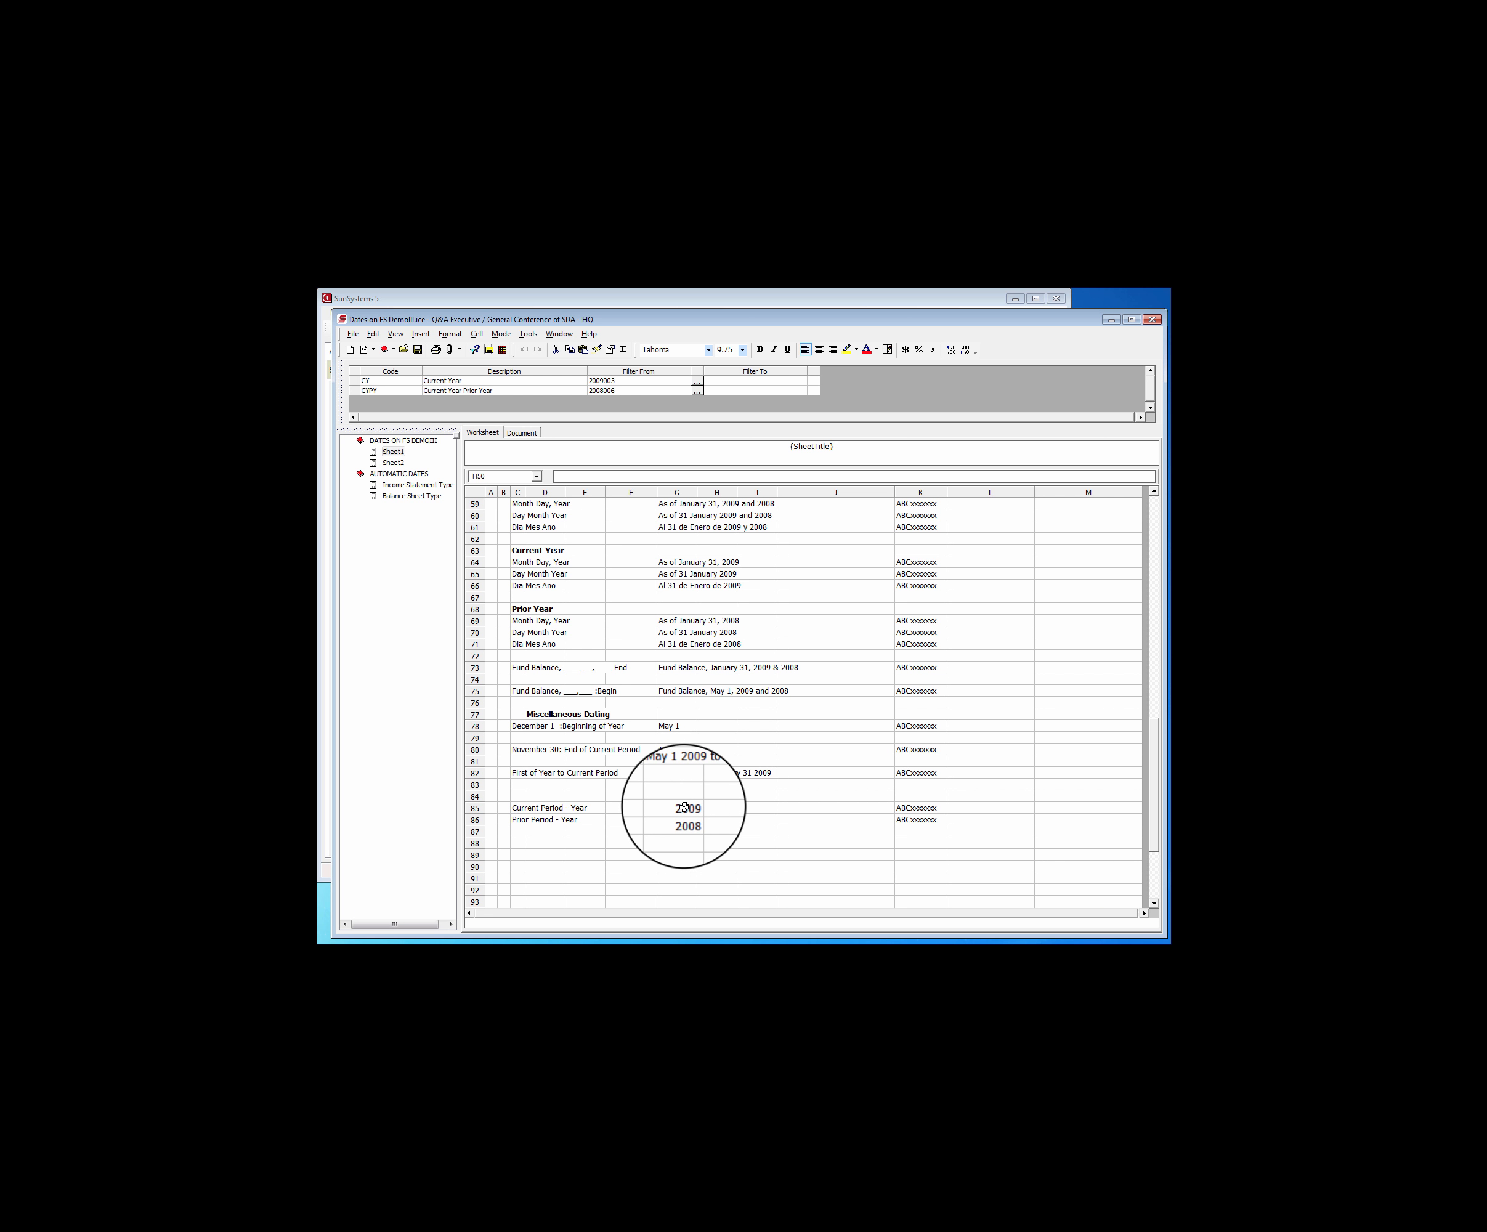
{"action": "left_click", "coordinate": [907, 807]}
{"action": "right_click", "coordinate": [907, 807]}
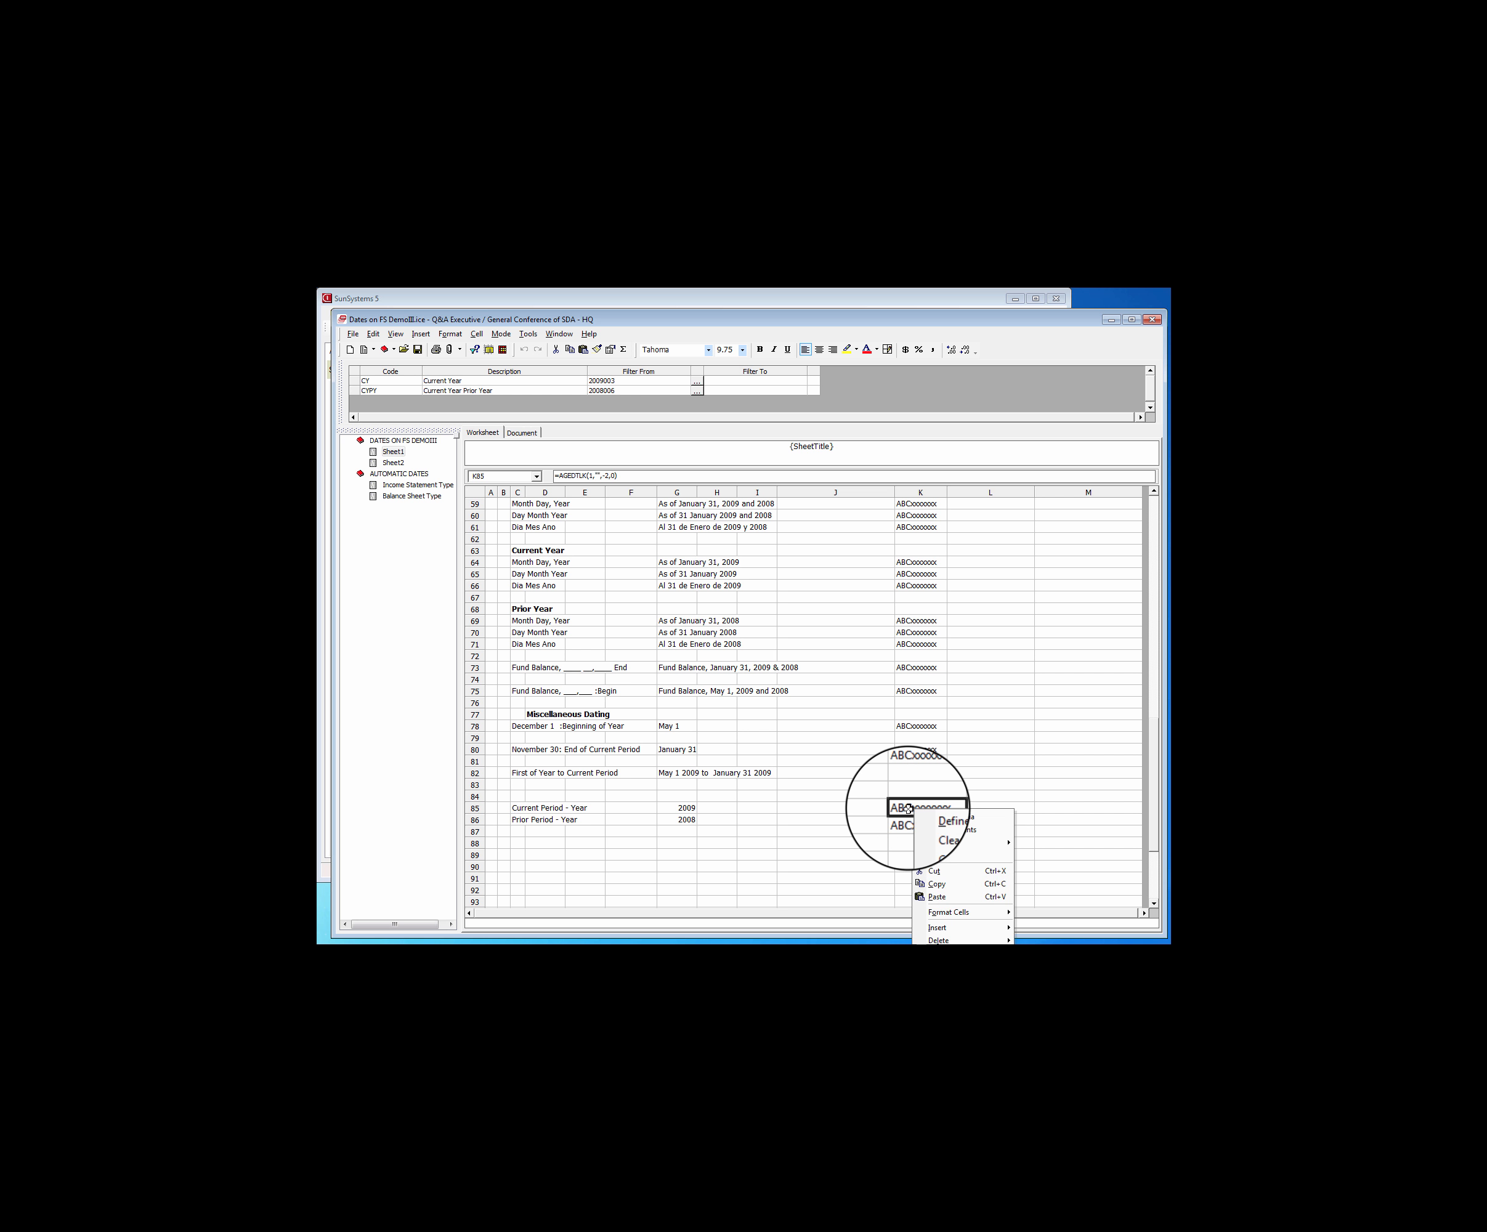
{"action": "left_click", "coordinate": [938, 883]}
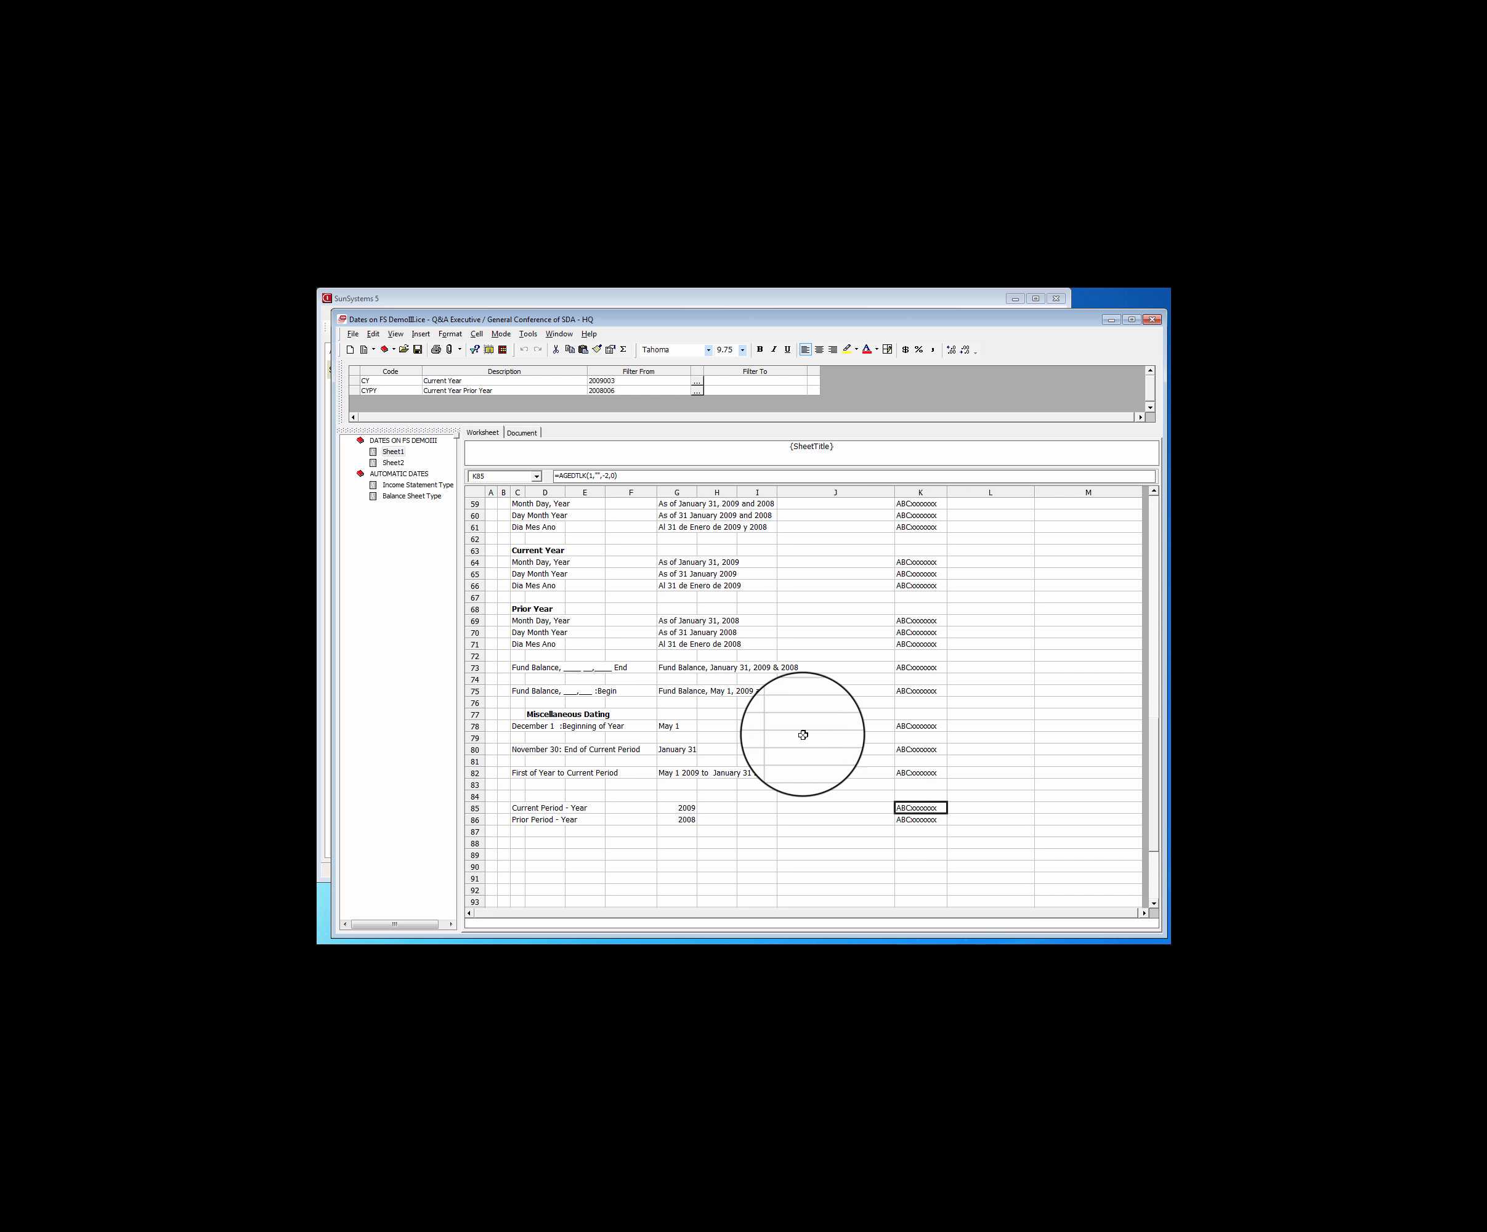
{"action": "left_click", "coordinate": [398, 486]}
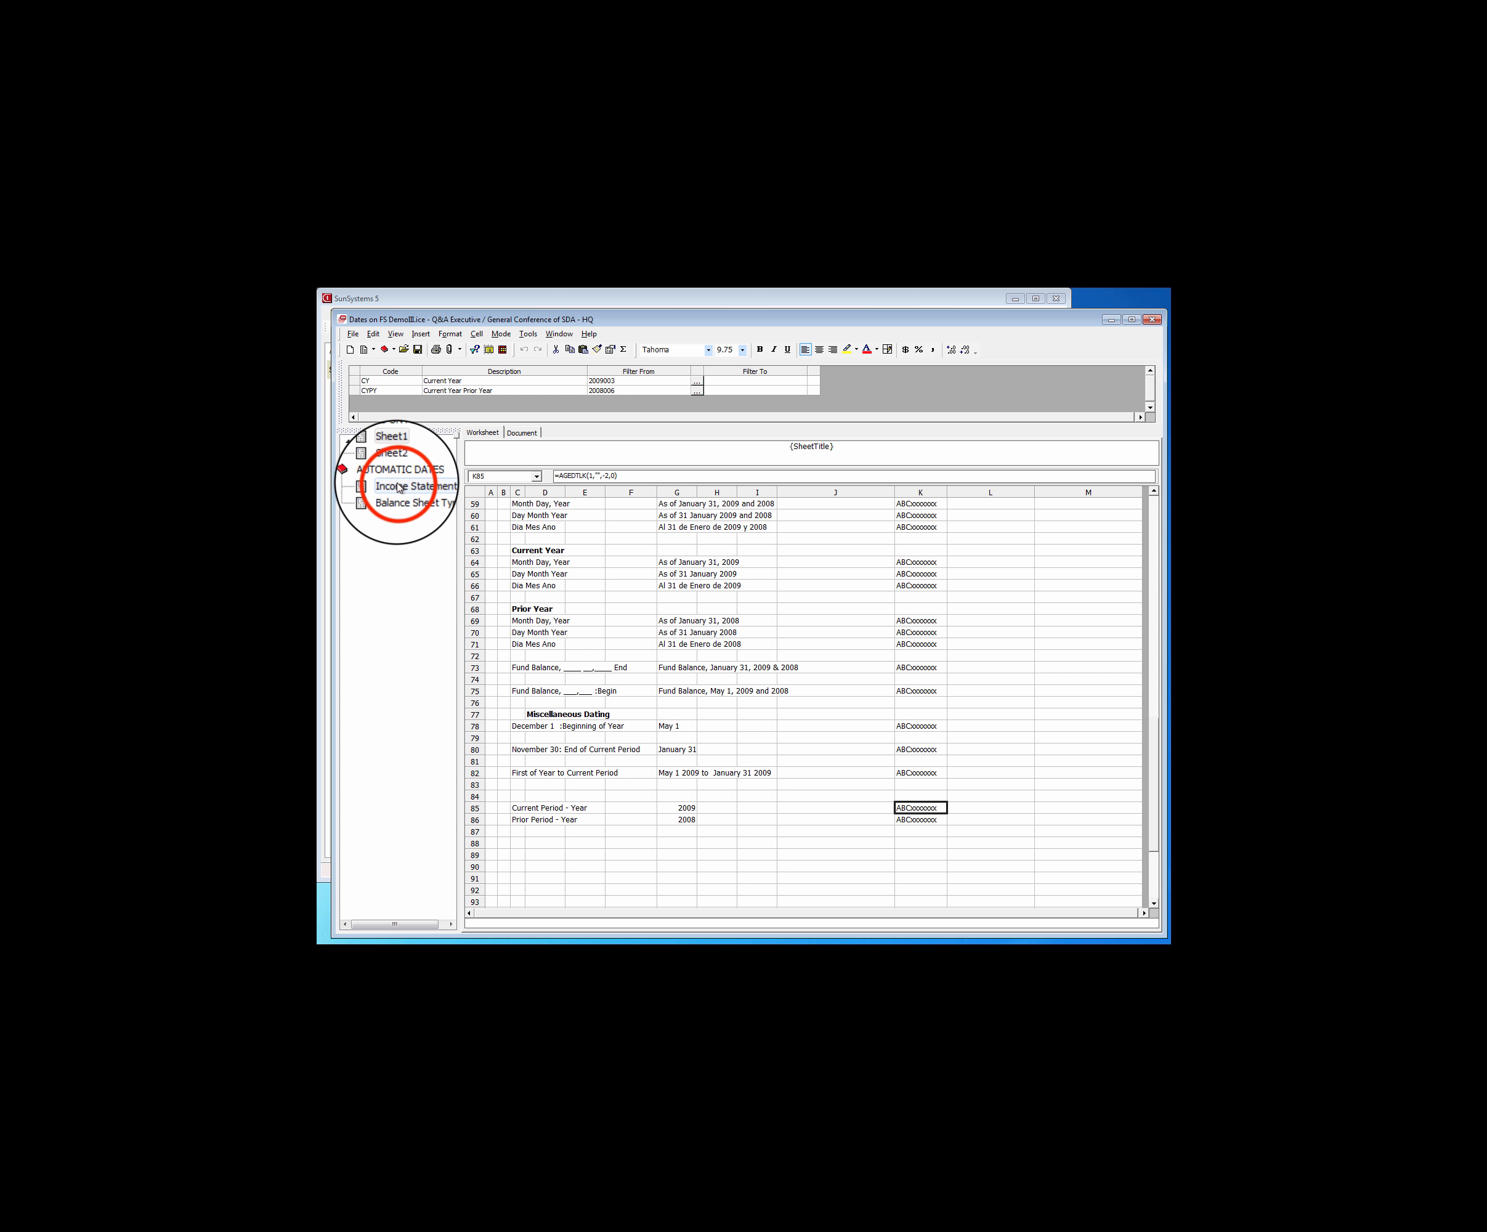
{"action": "left_click", "coordinate": [642, 561]}
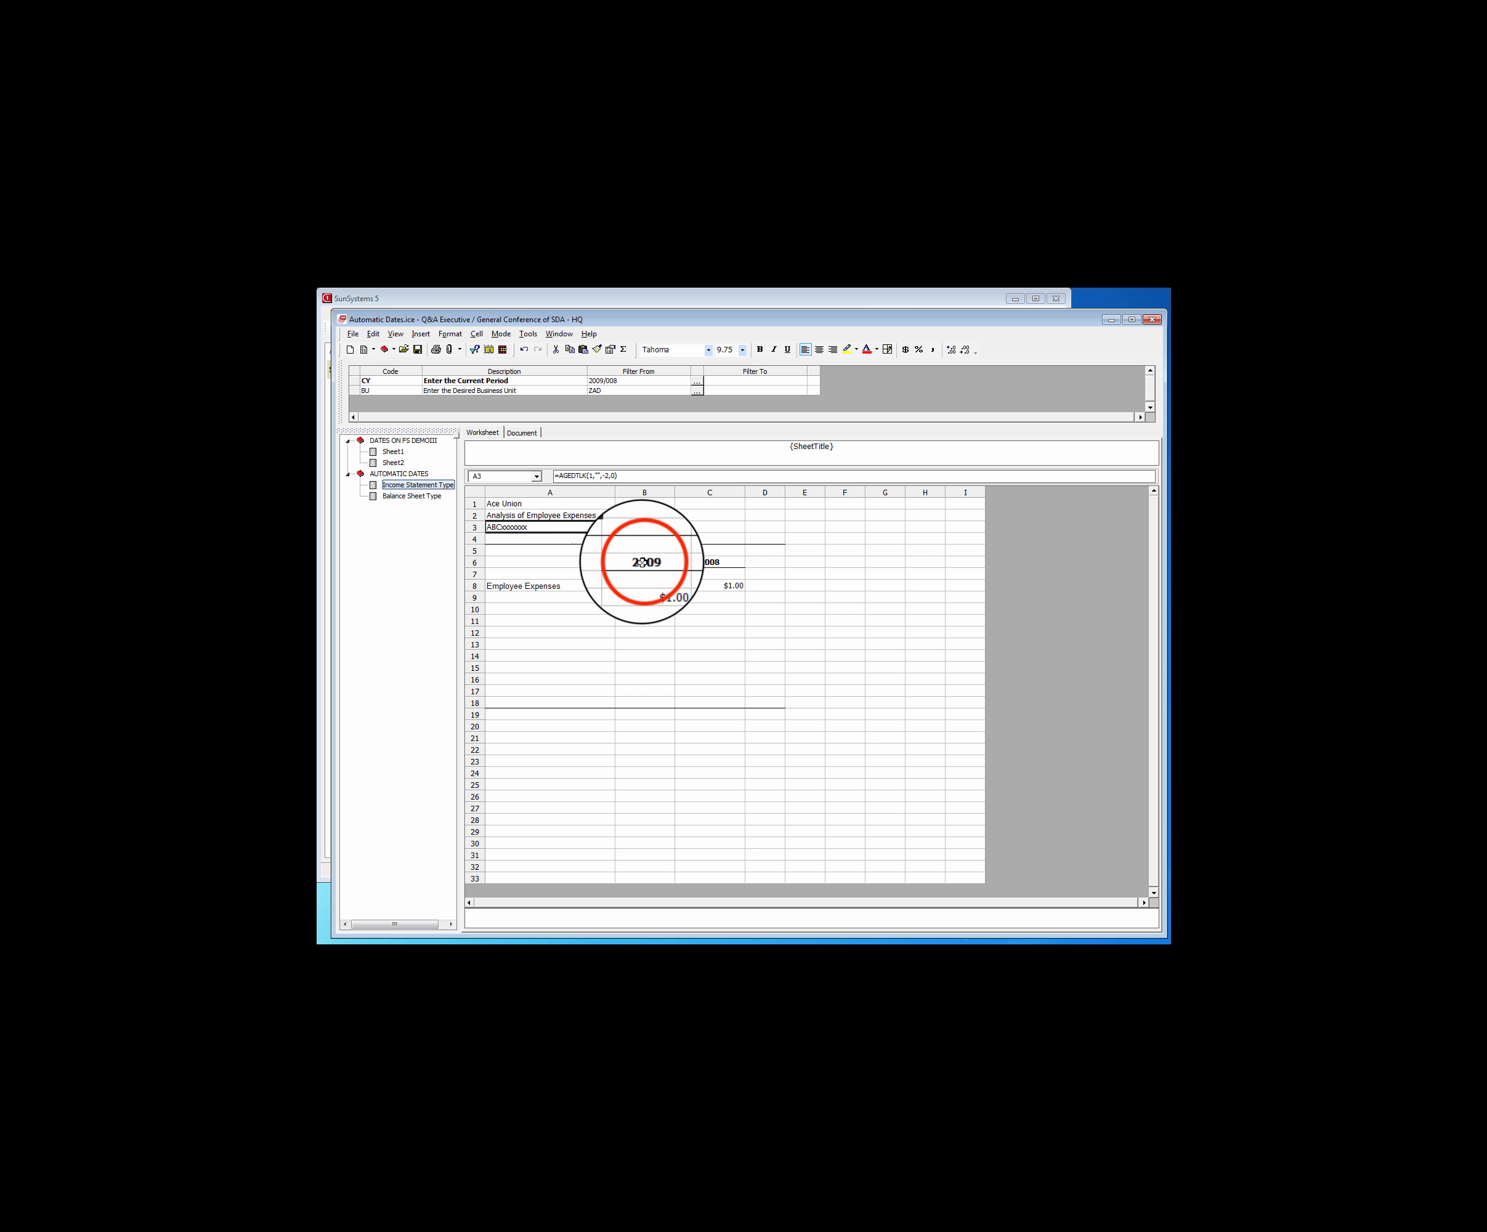
{"action": "right_click", "coordinate": [644, 561]}
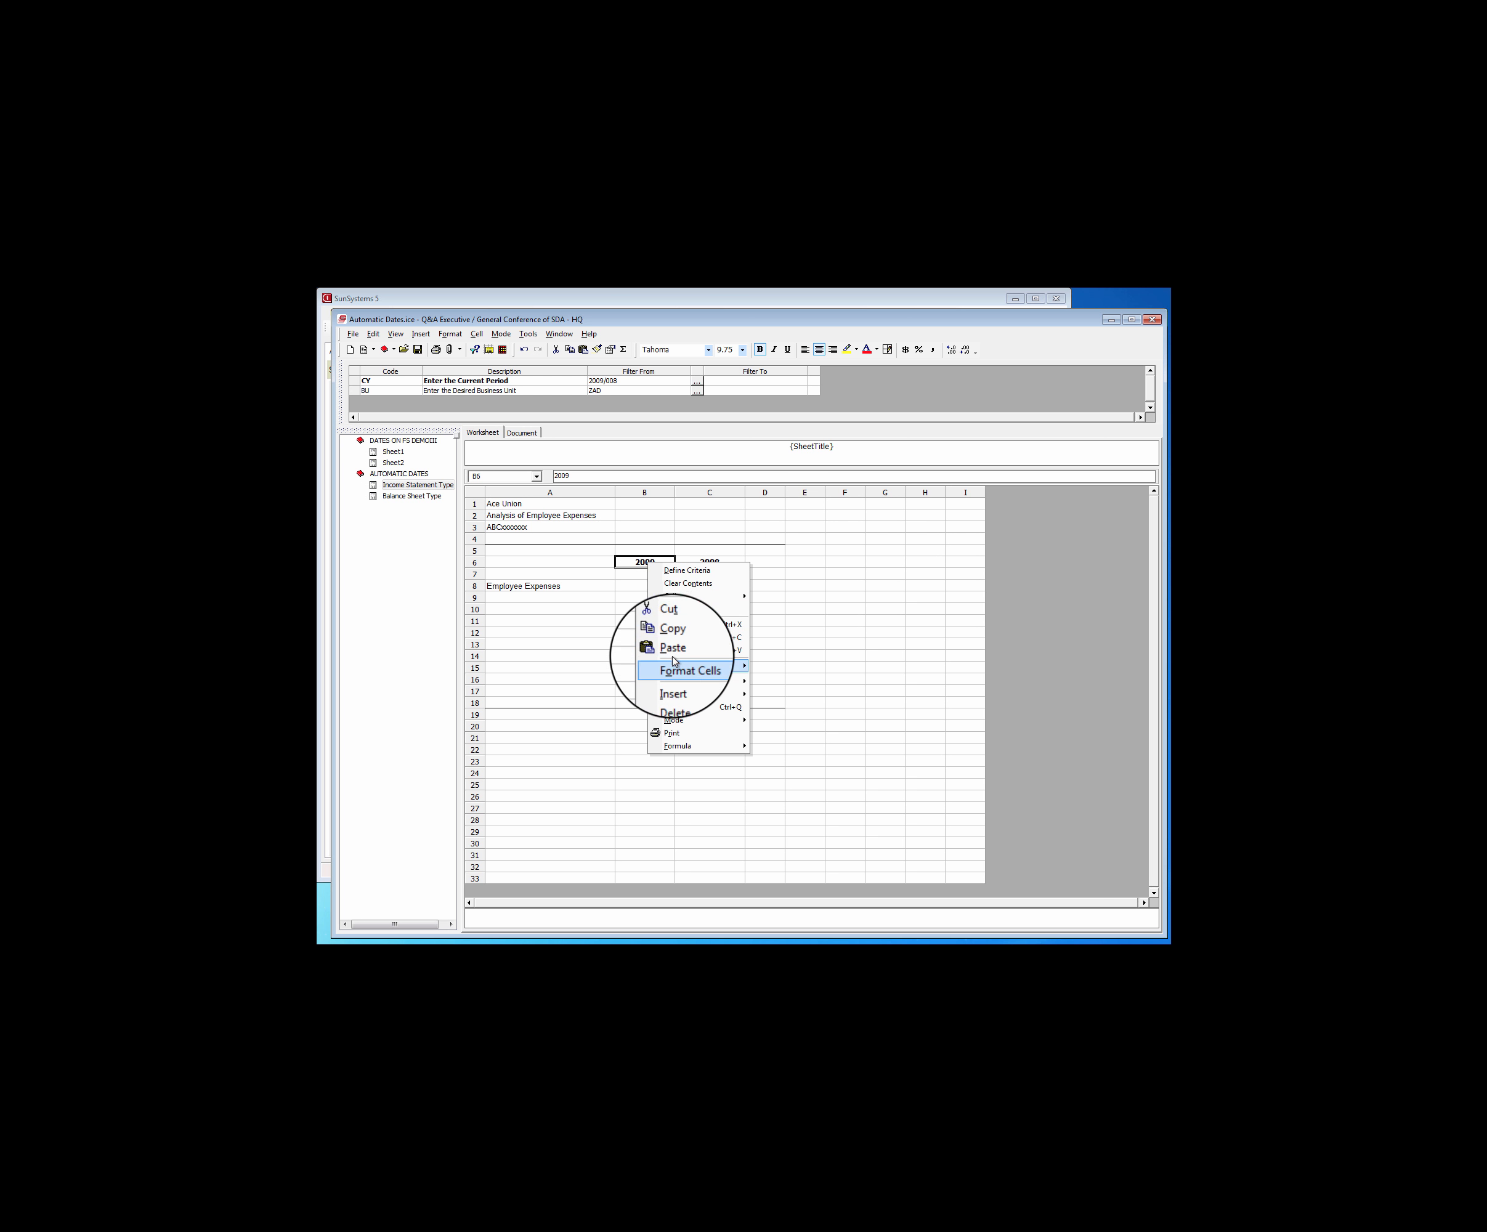
{"action": "left_click", "coordinate": [675, 654]}
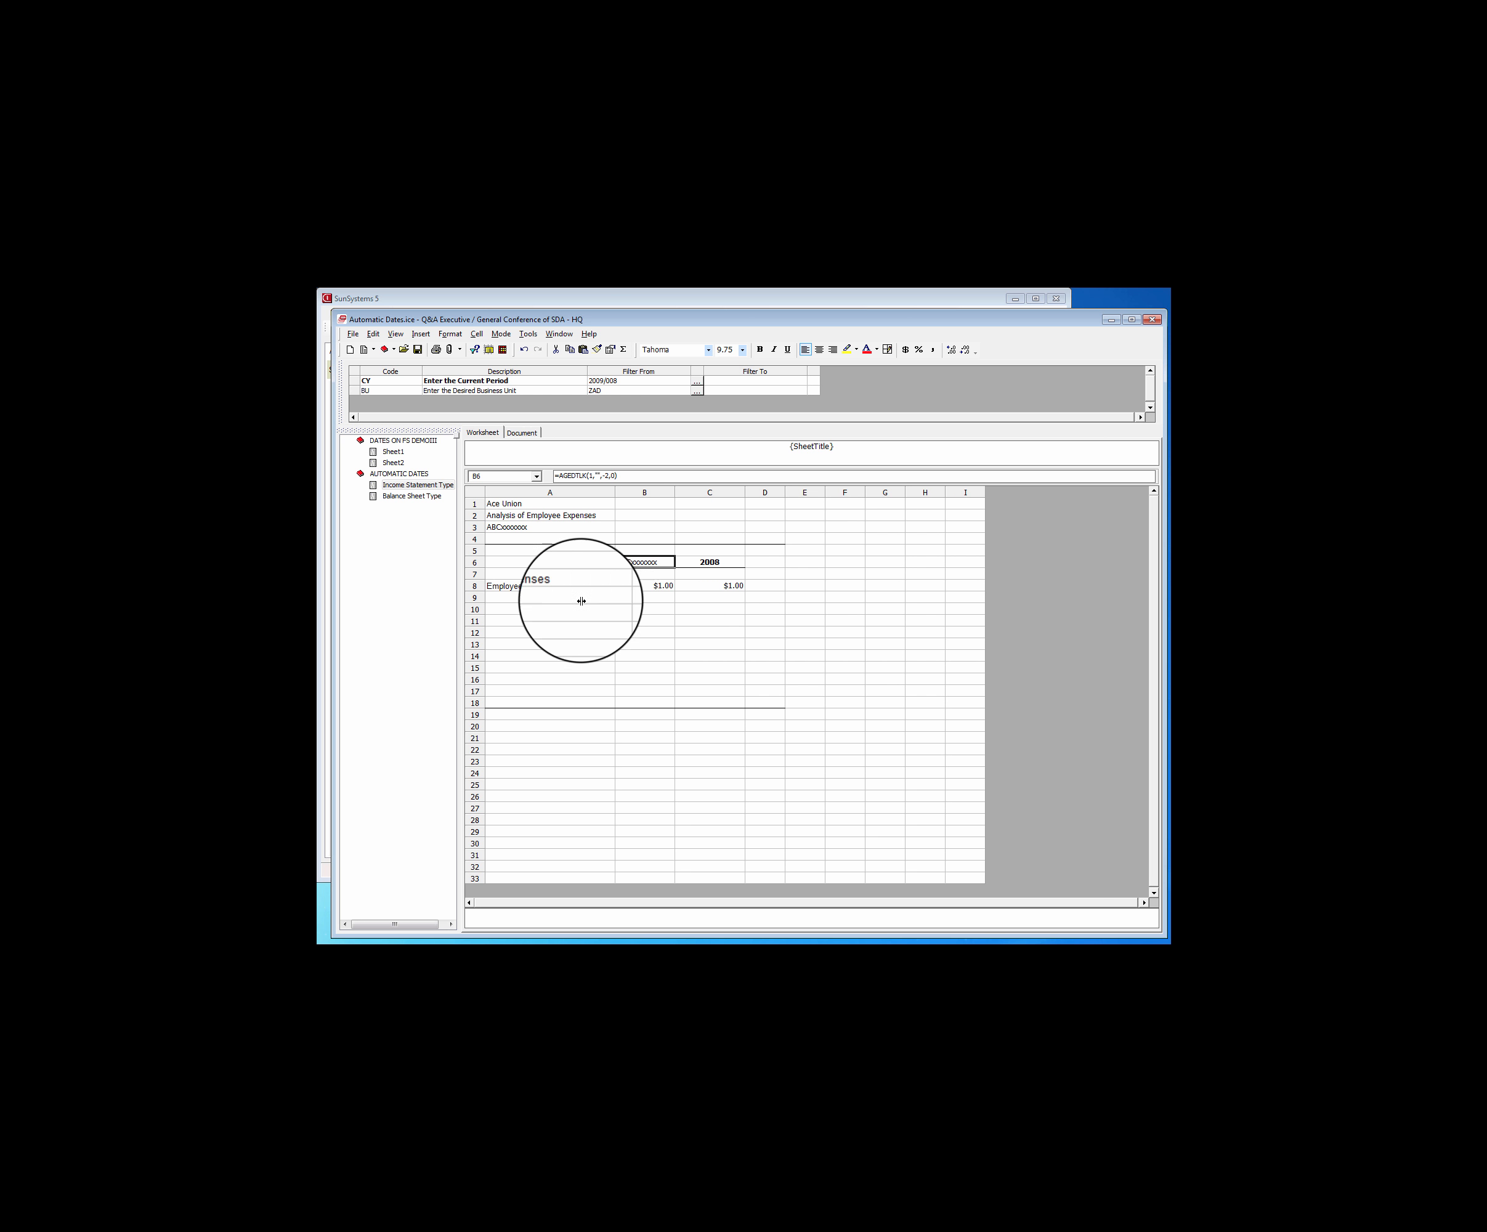
Copy the Prior Period - Year query from K86 of Sheet1 over the year heading in C6 of the Income Statement Type sheet
{"action": "left_click", "coordinate": [388, 452]}
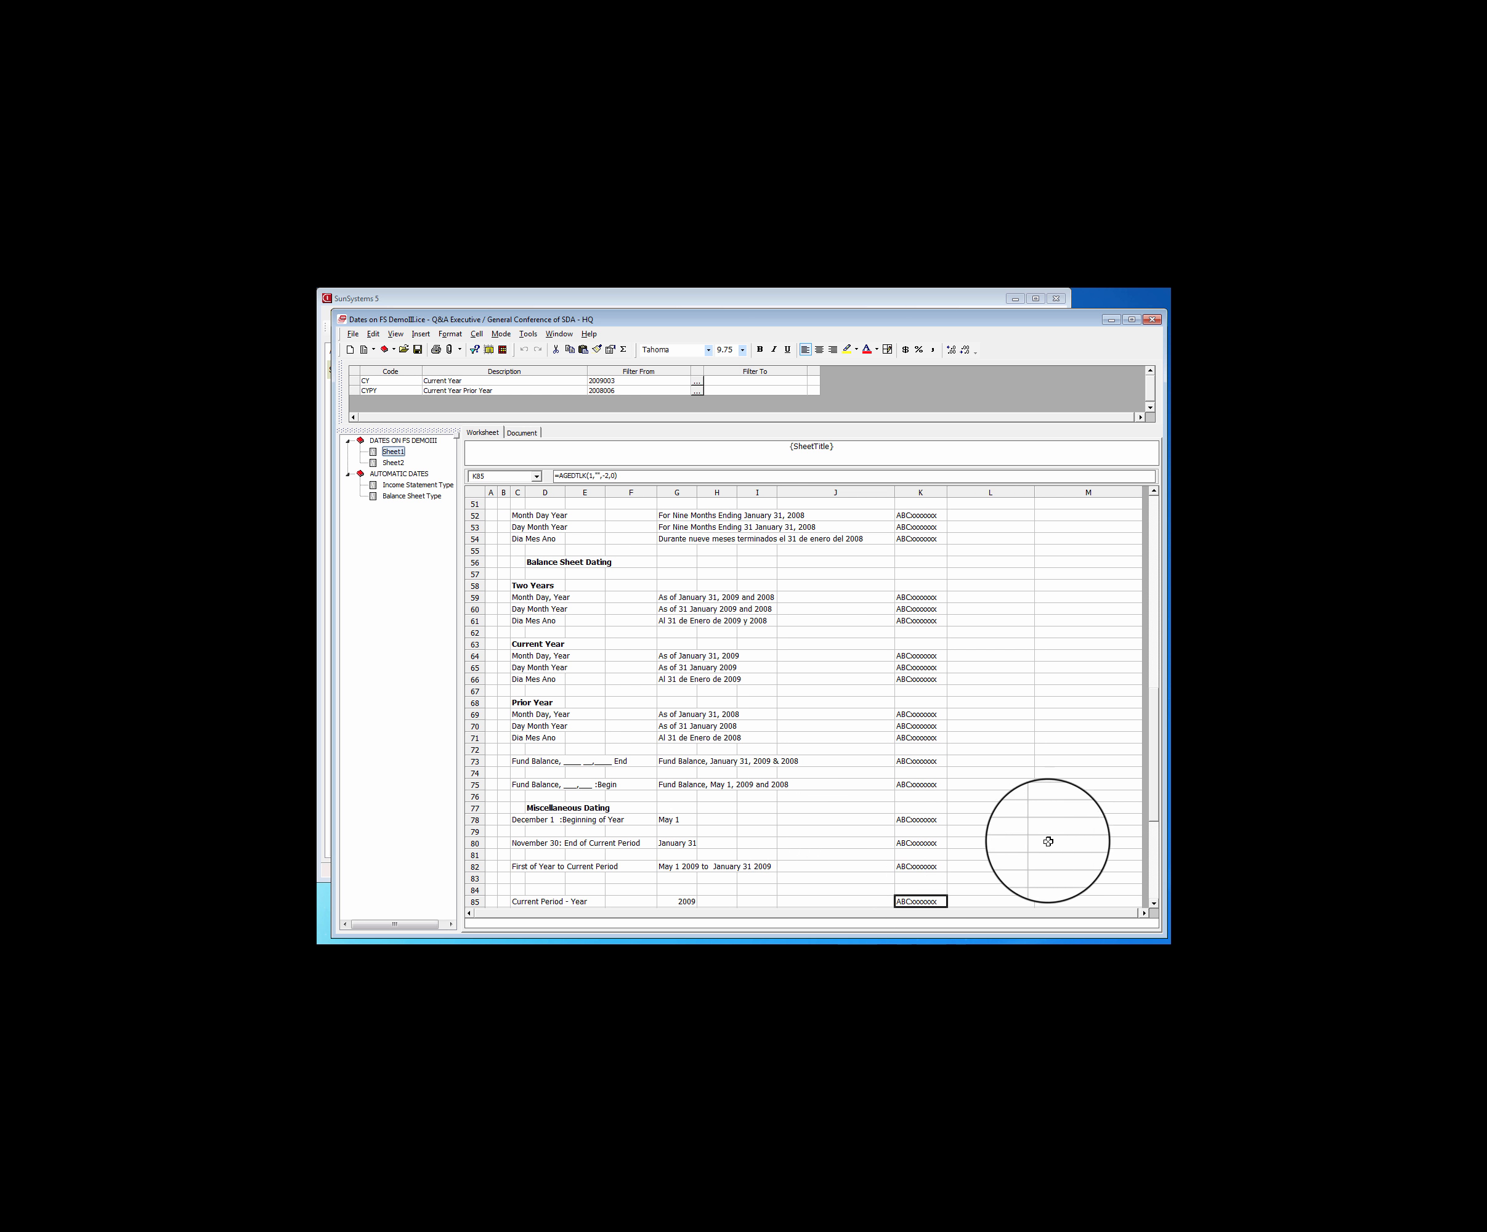
{"action": "left_click", "coordinate": [1147, 804]}
{"action": "left_click_drag", "start_coordinate": [1156, 815], "coordinate": [1154, 870]}
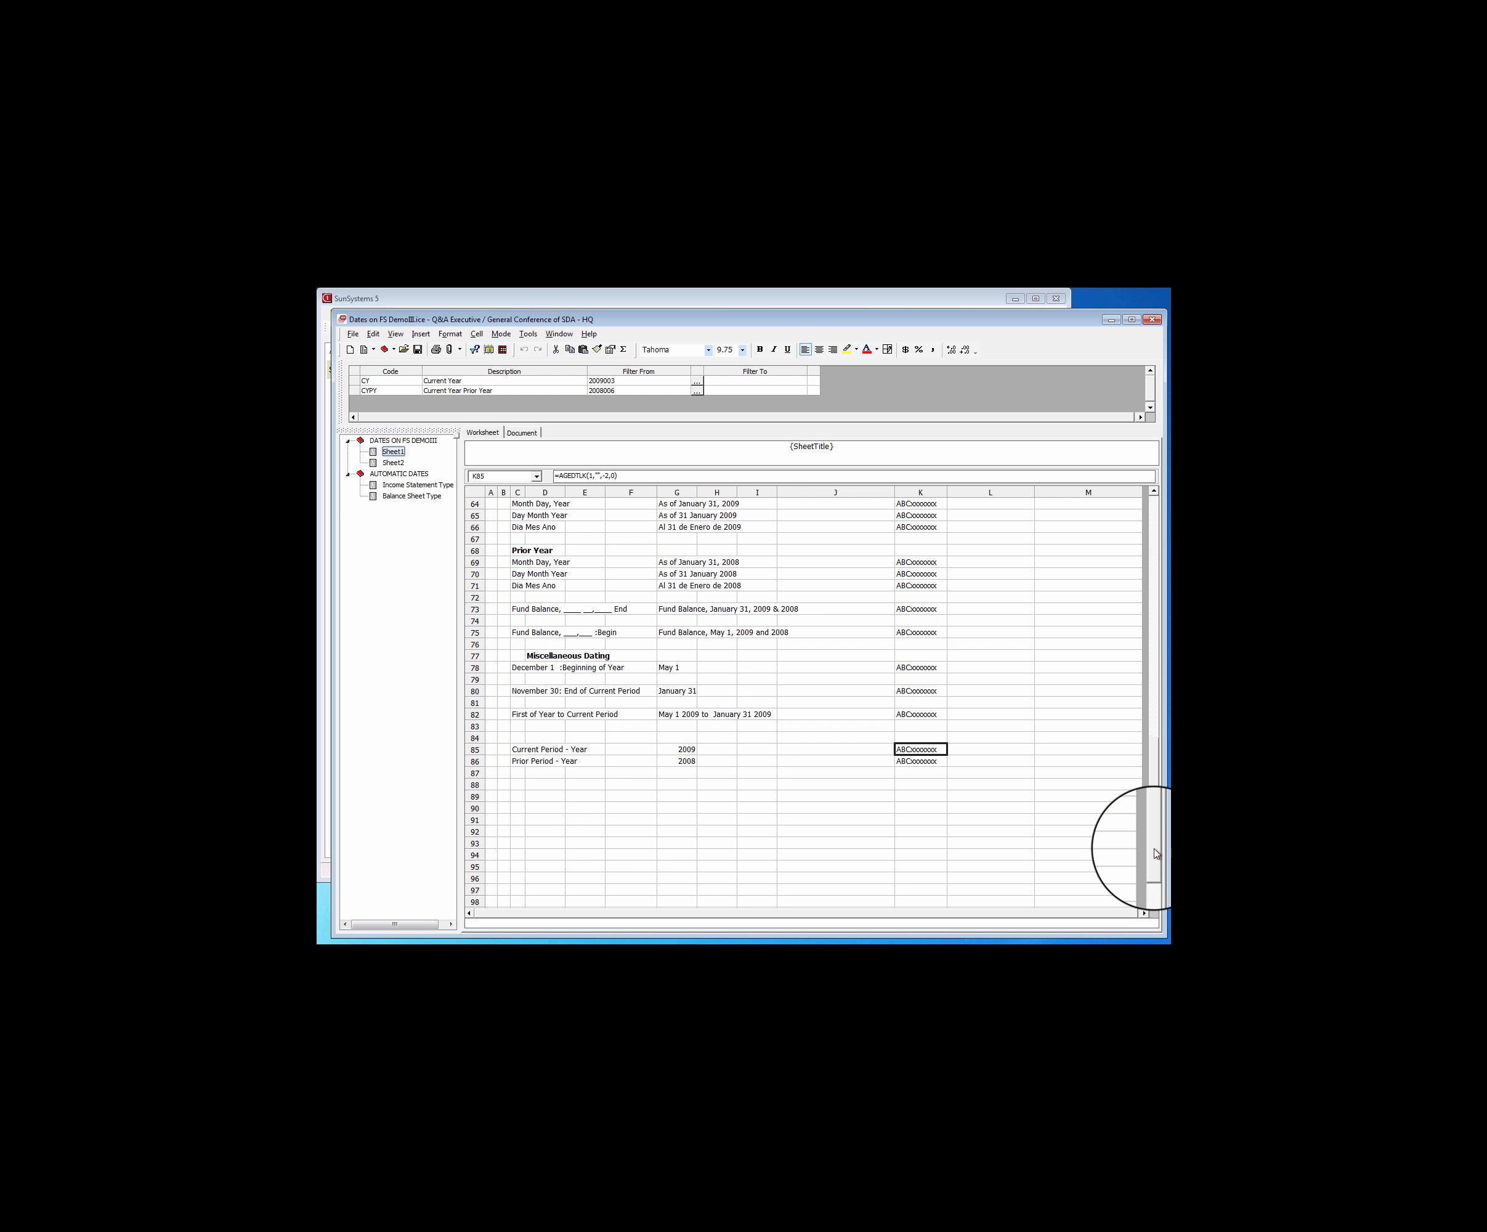
{"action": "left_click", "coordinate": [903, 762]}
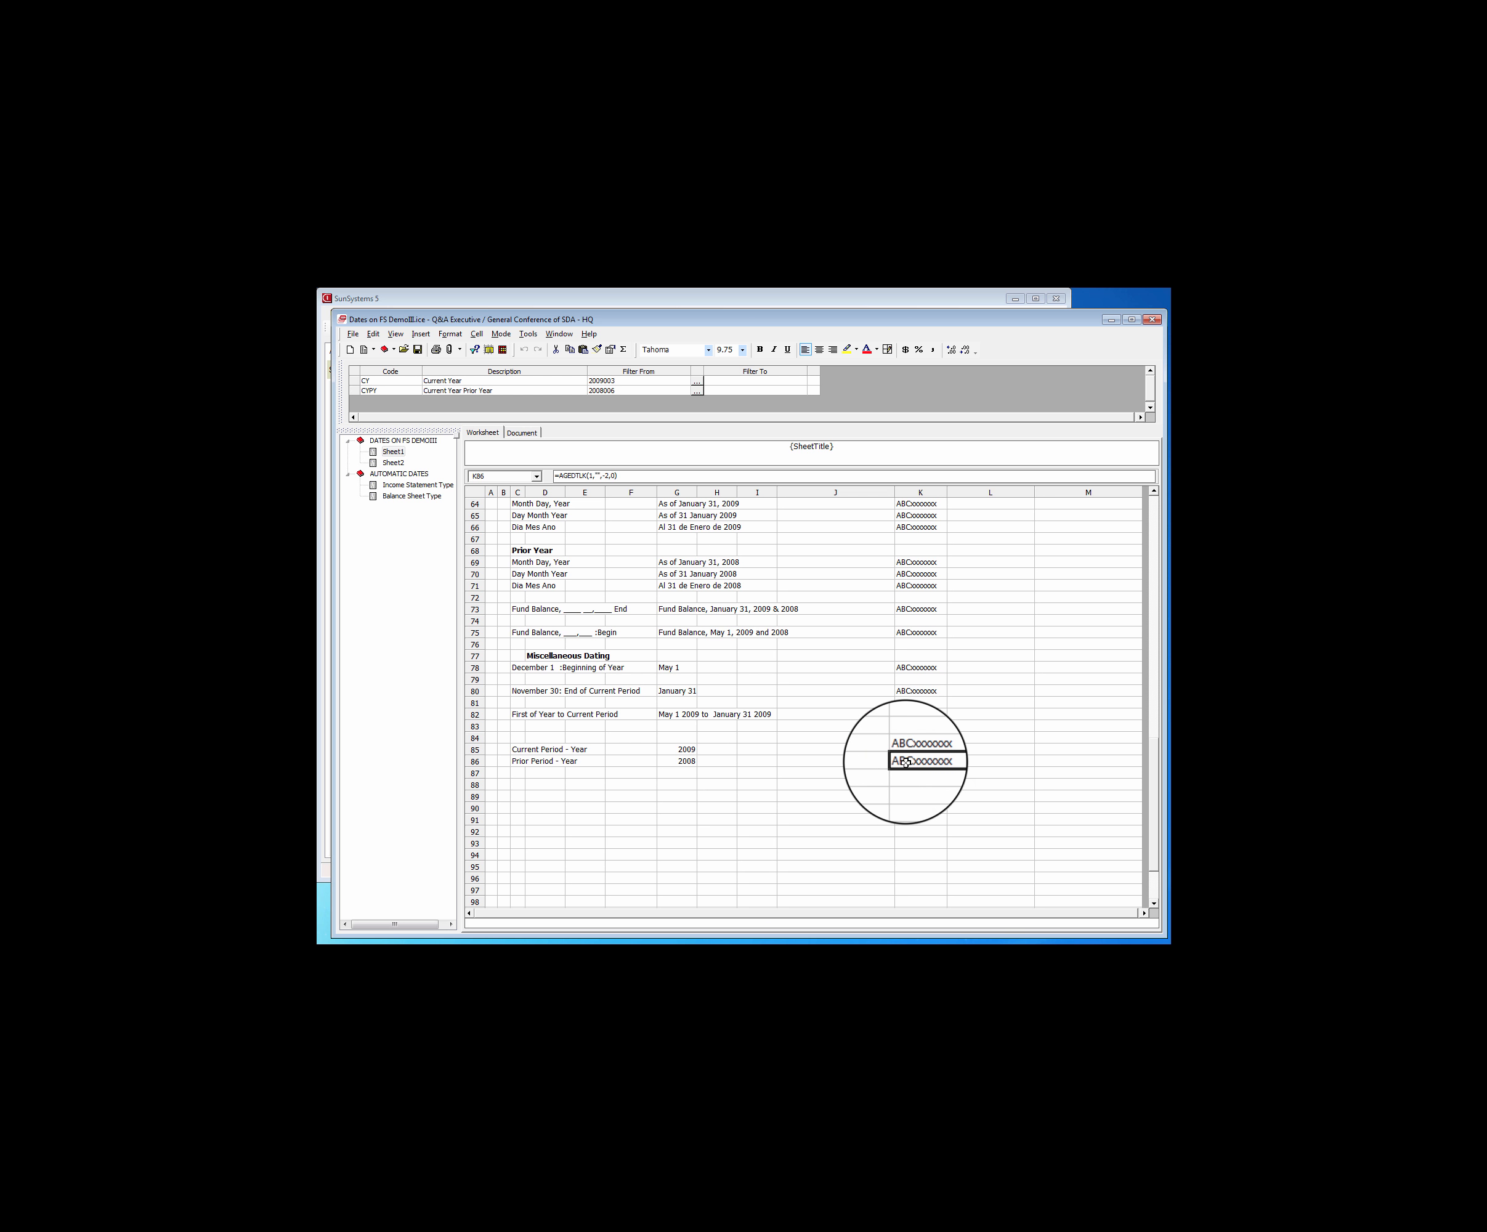
{"action": "right_click", "coordinate": [904, 761]}
{"action": "left_click", "coordinate": [948, 841]}
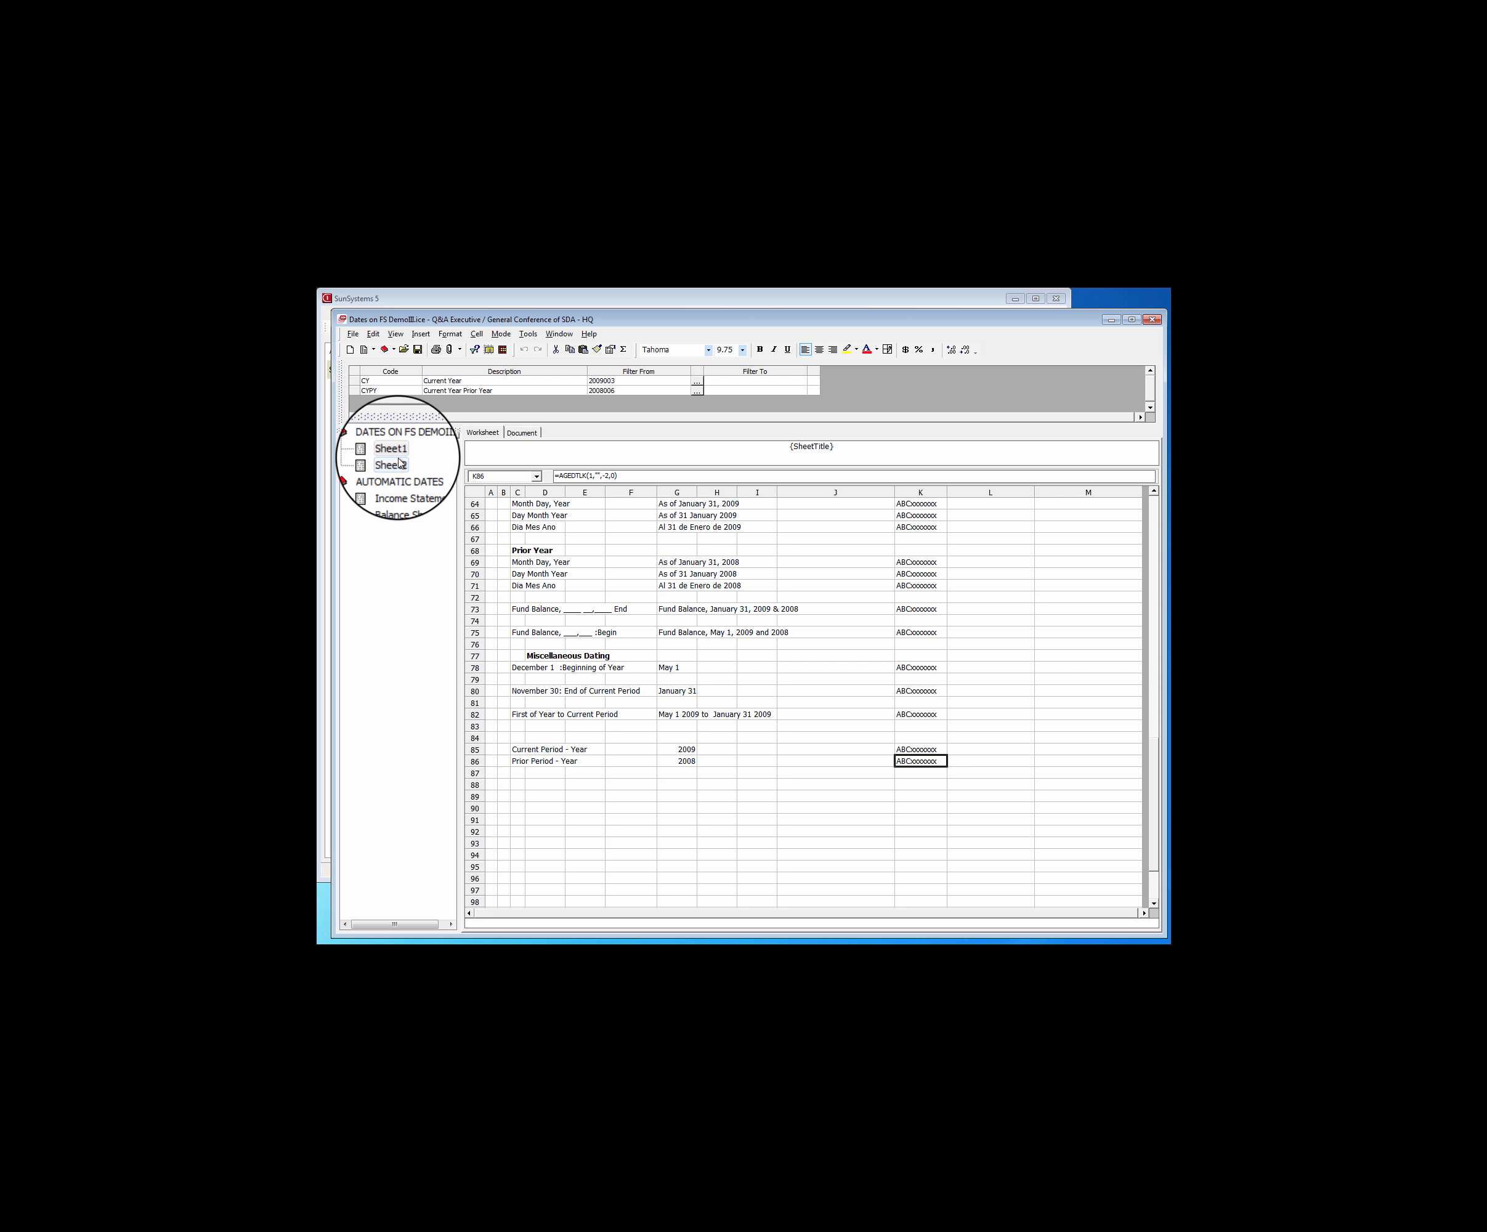
{"action": "left_click", "coordinate": [402, 489]}
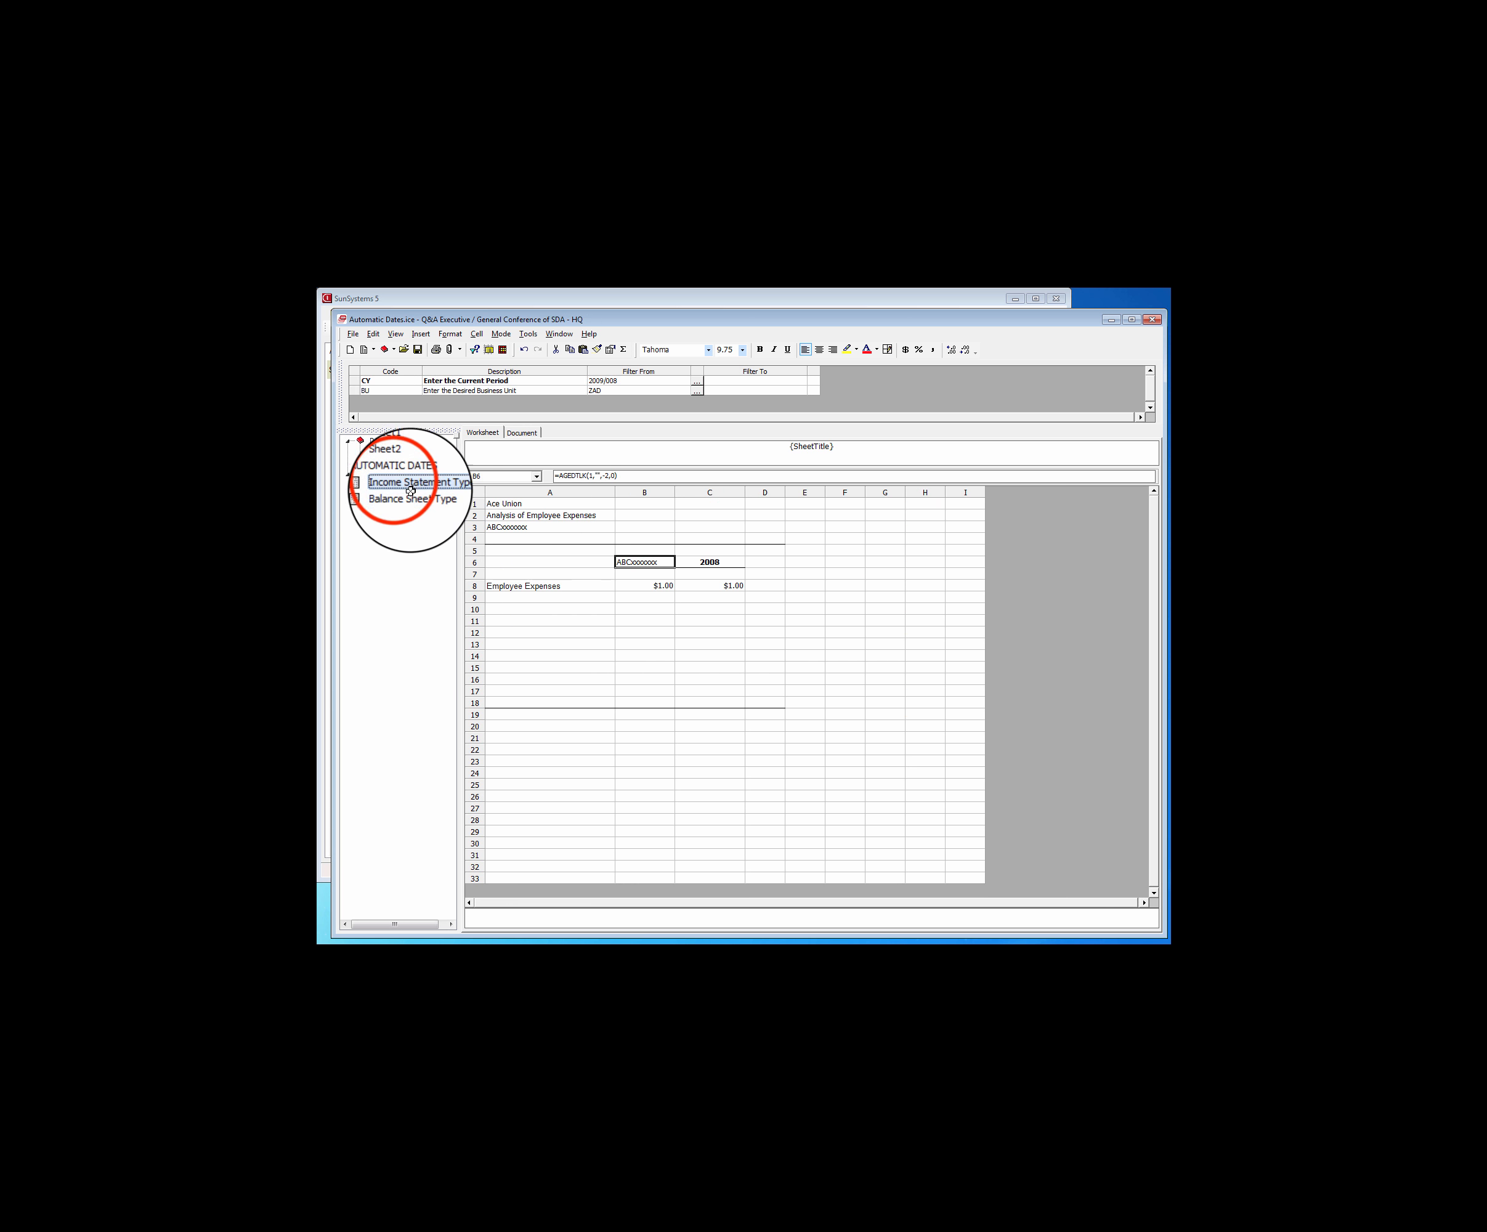
{"action": "right_click", "coordinate": [712, 560]}
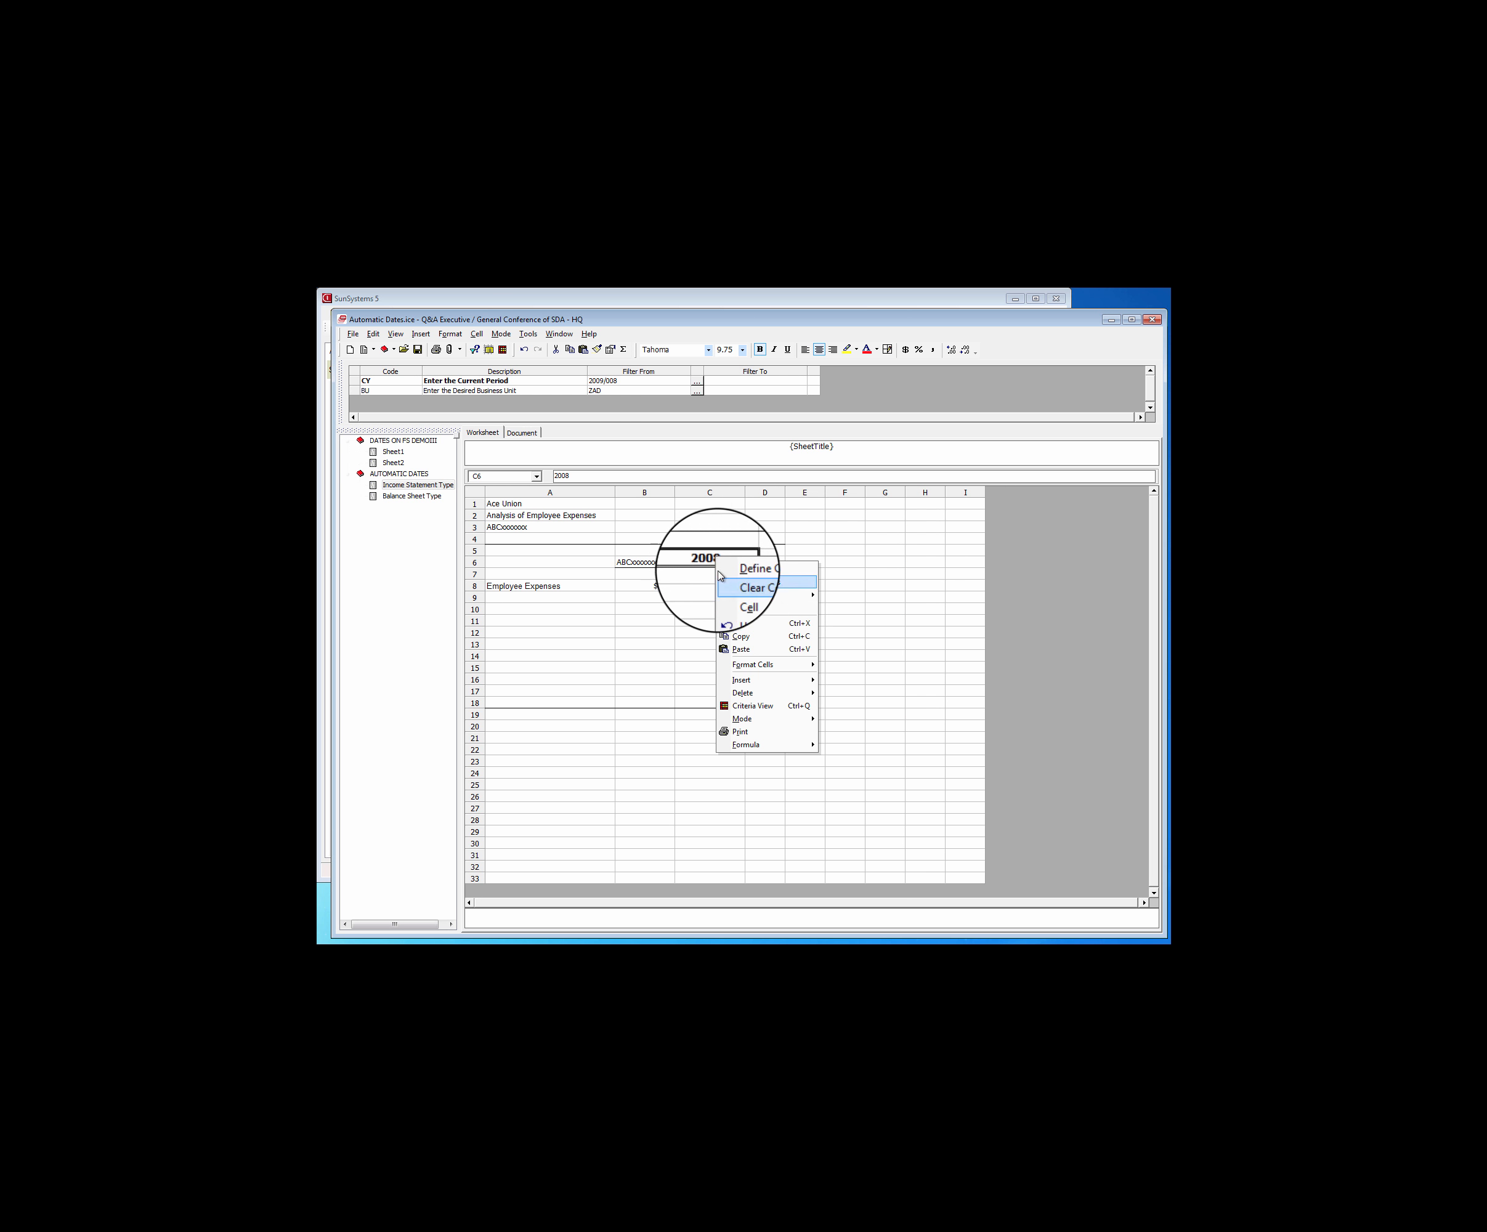
{"action": "left_click", "coordinate": [748, 645]}
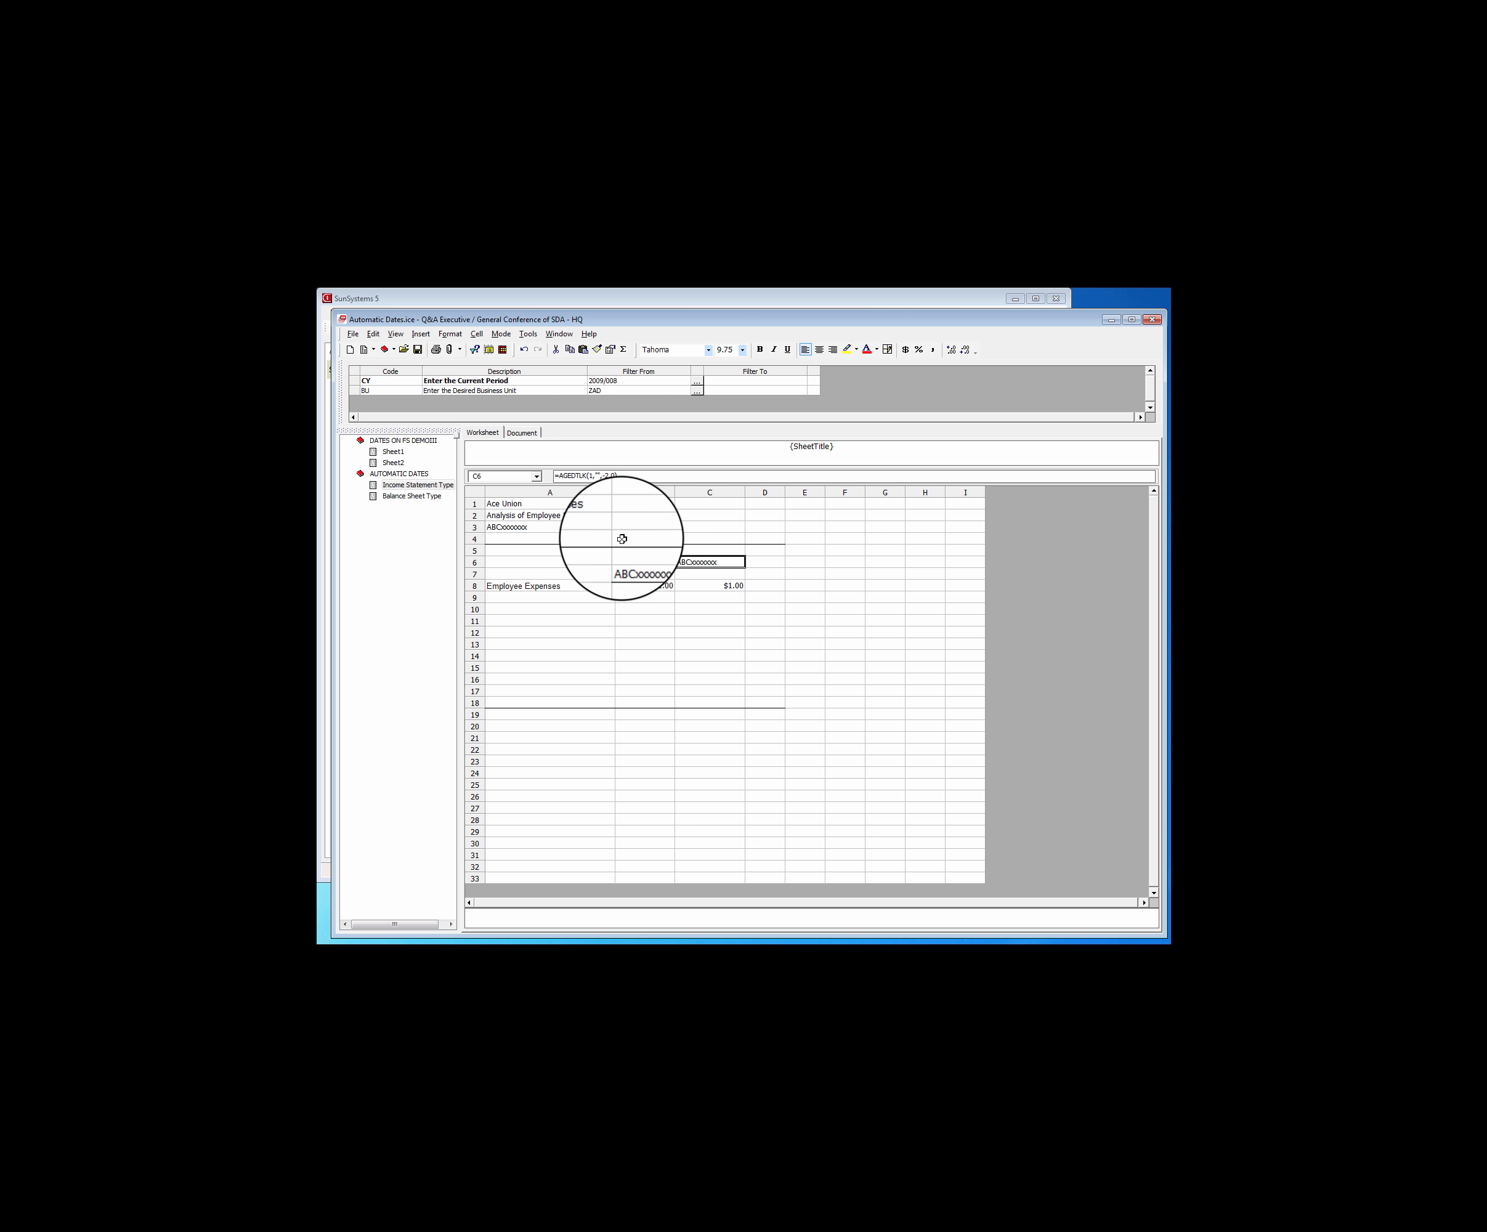
Centre and bold the year headings in B6:C6 of Income Statement Type, and bold the title lines in A1:A3
{"action": "left_click", "coordinate": [644, 561]}
{"action": "left_click_drag", "start_coordinate": [644, 561], "coordinate": [709, 562]}
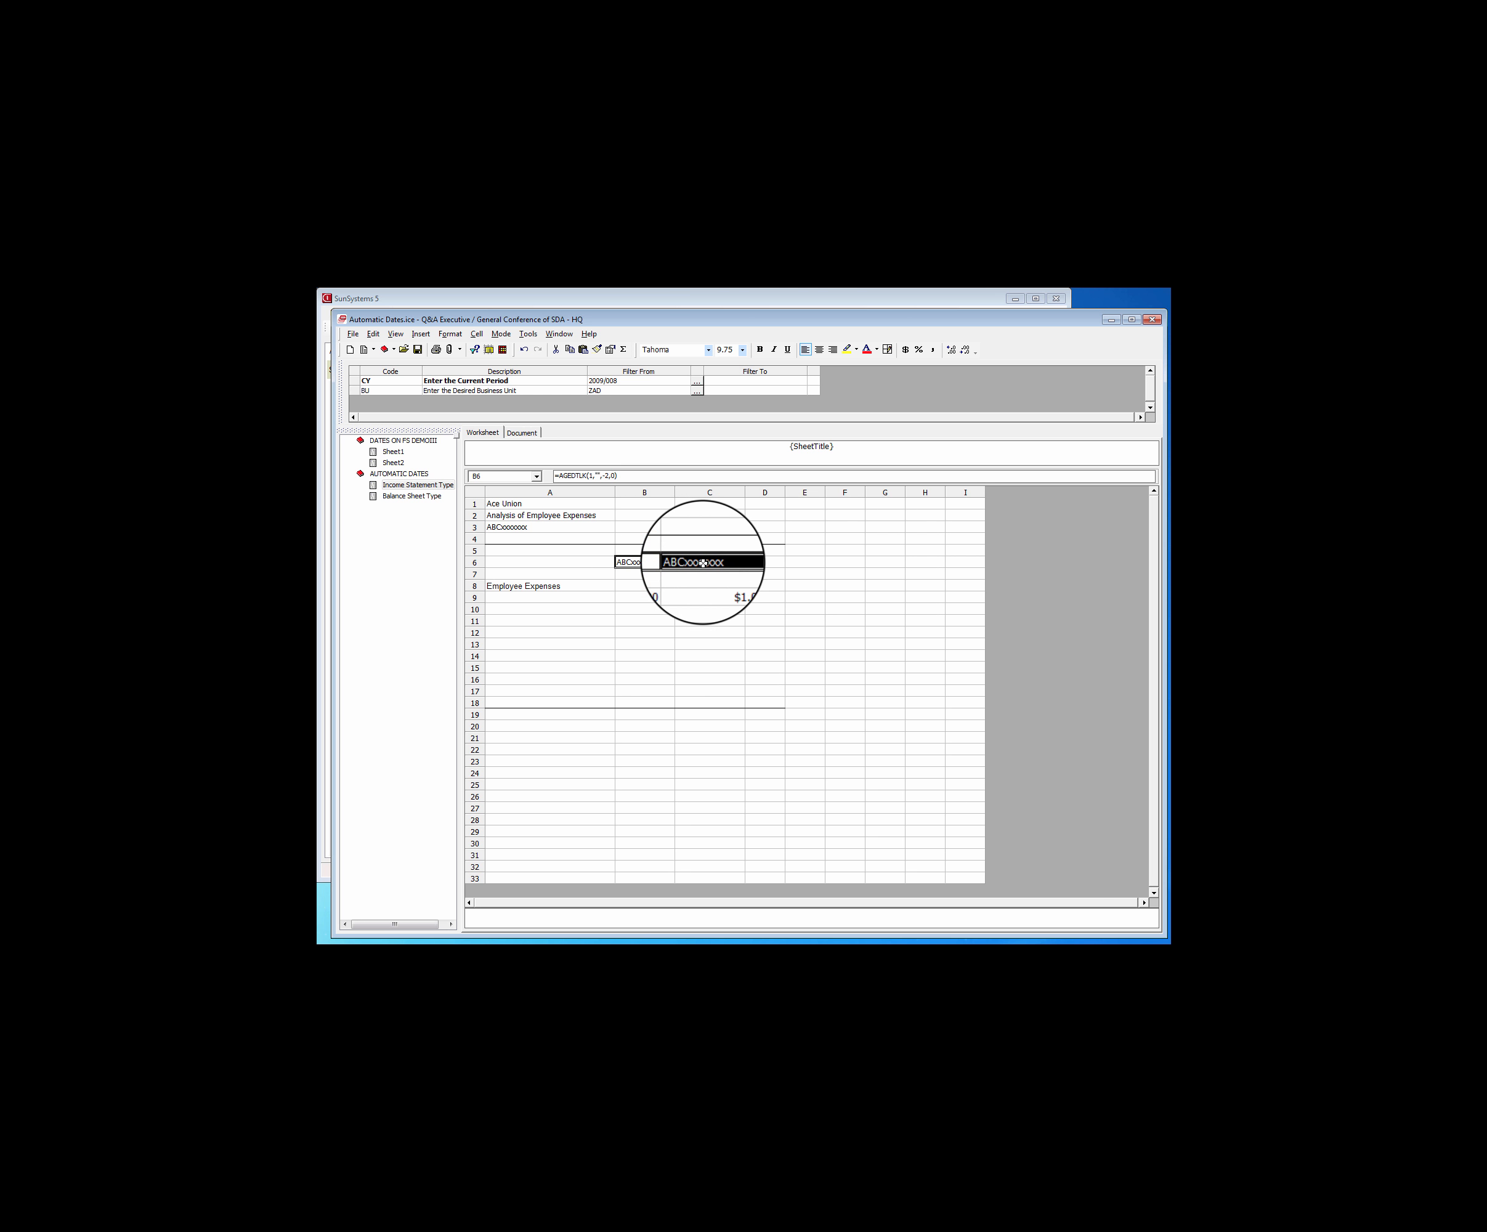
{"action": "left_click", "coordinate": [819, 349]}
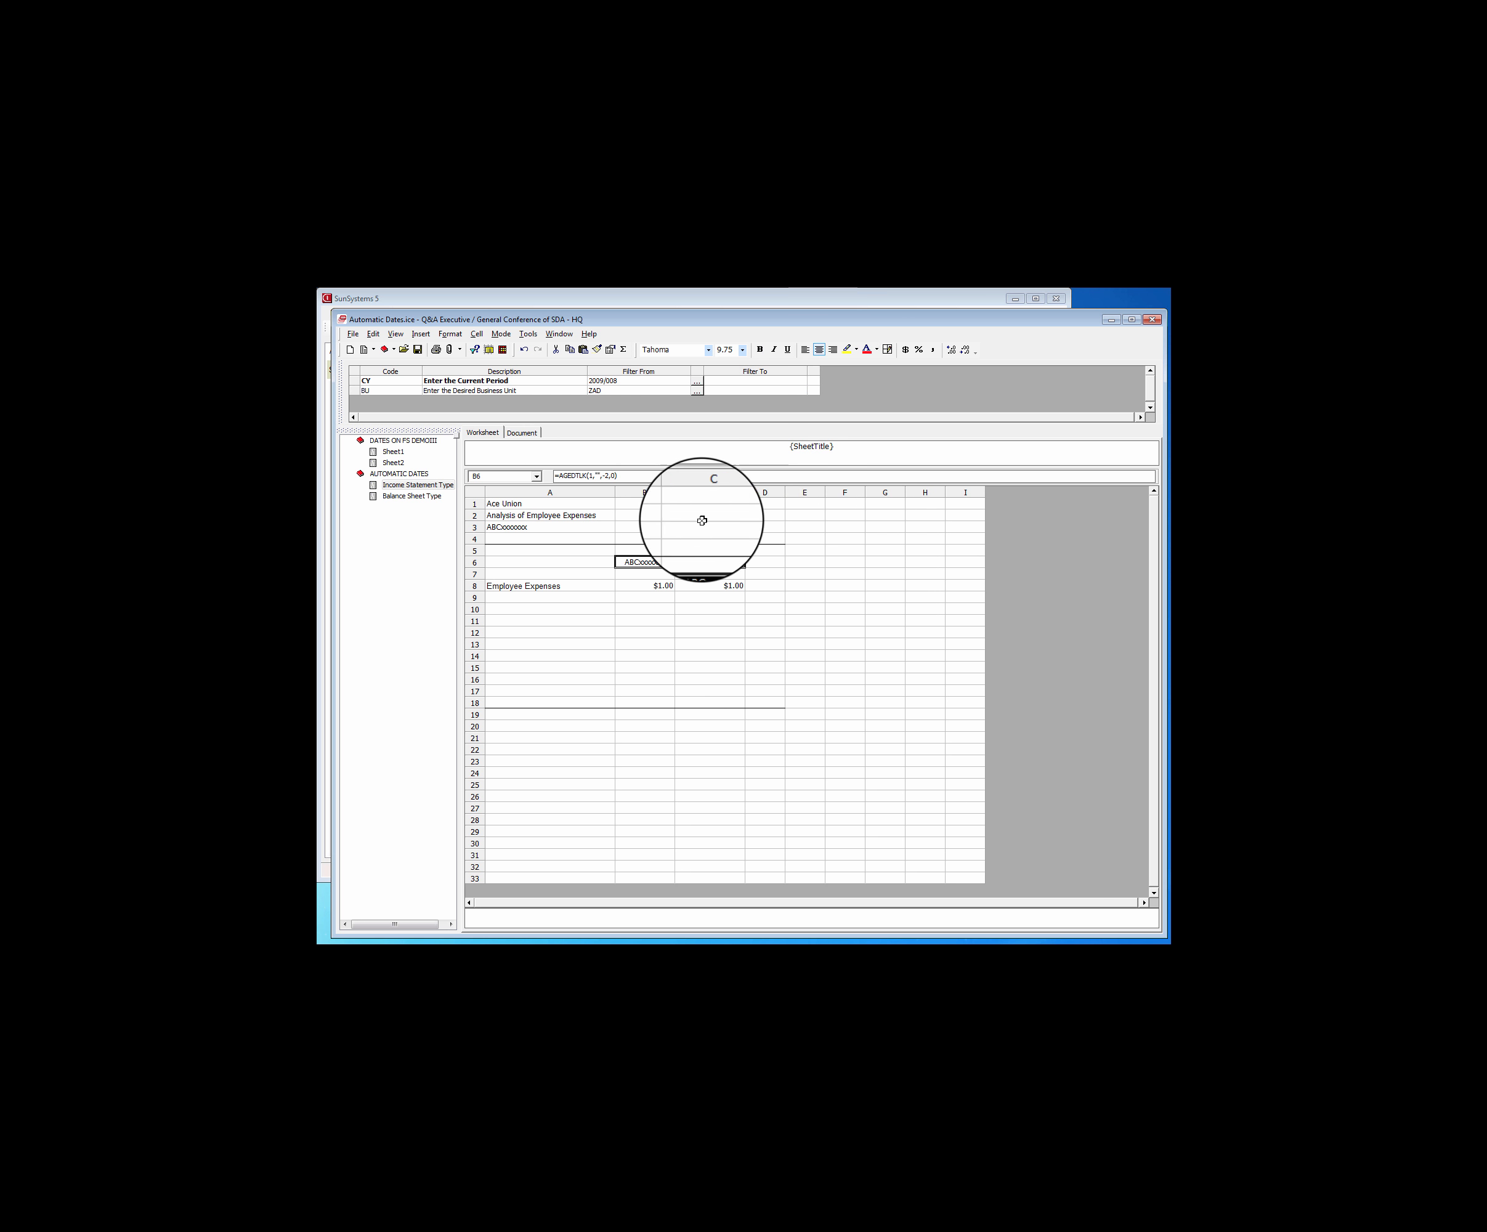
{"action": "left_click", "coordinate": [759, 348]}
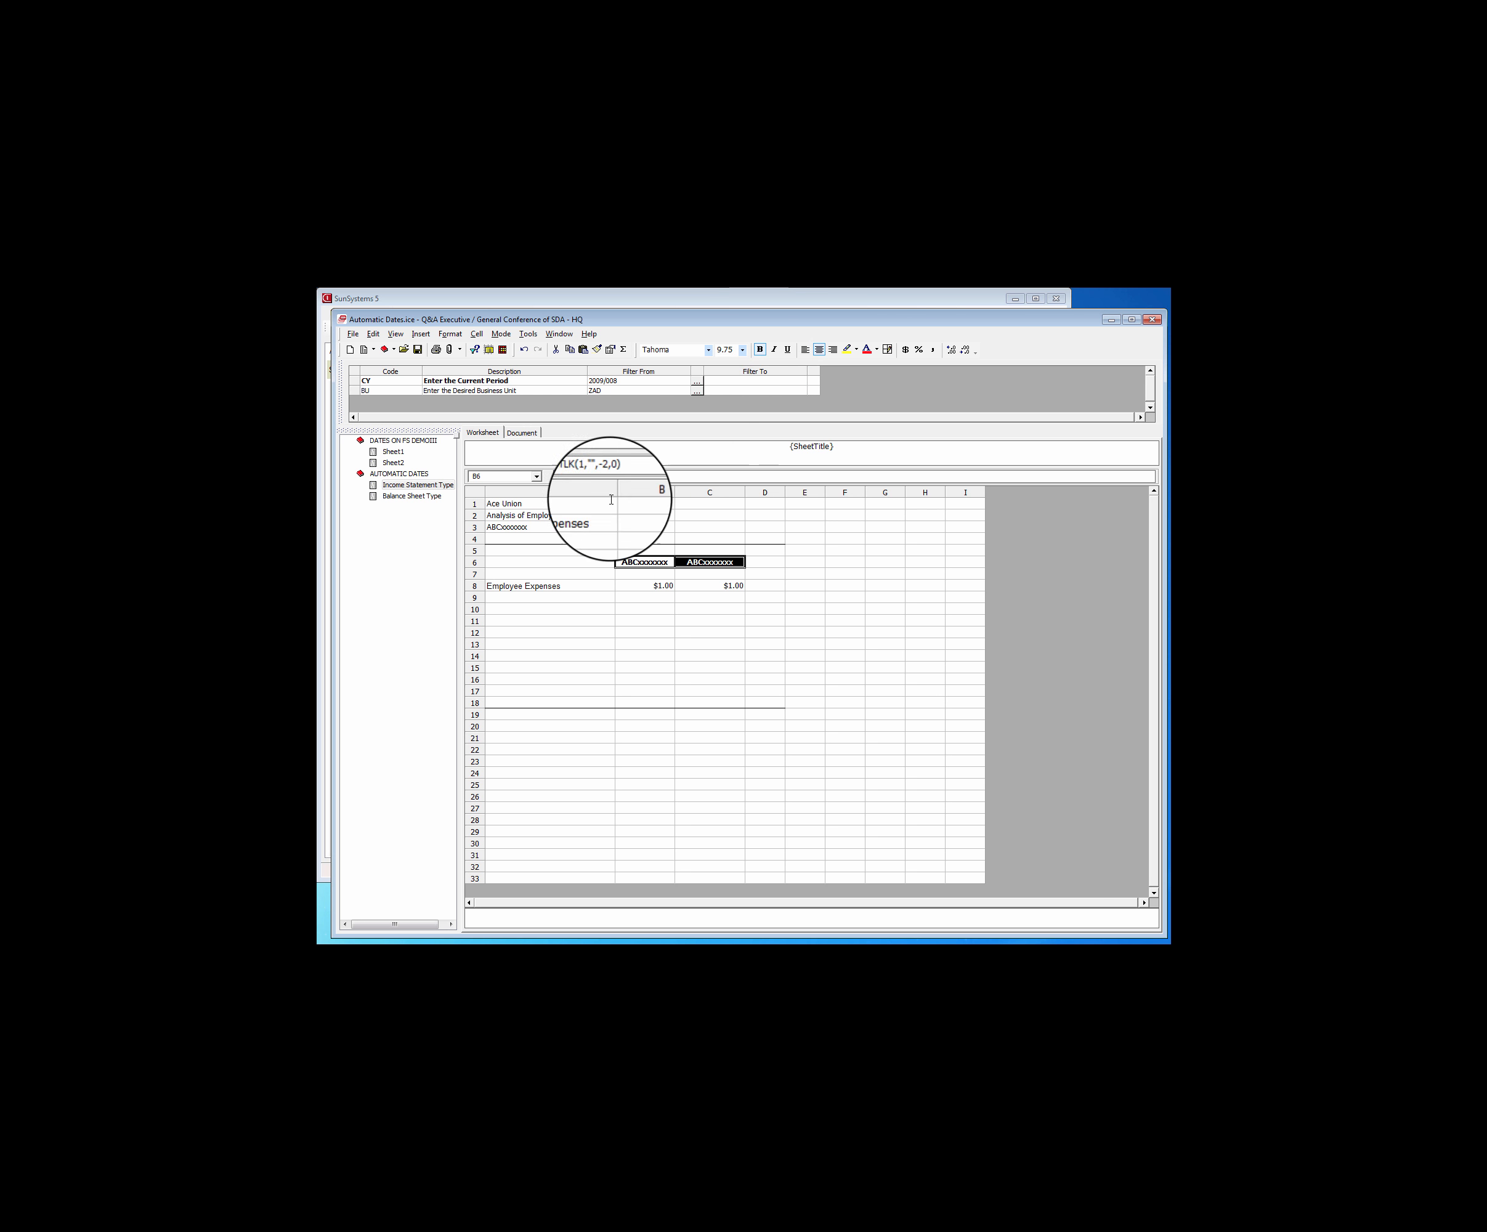
{"action": "left_click_drag", "start_coordinate": [497, 503], "coordinate": [510, 527]}
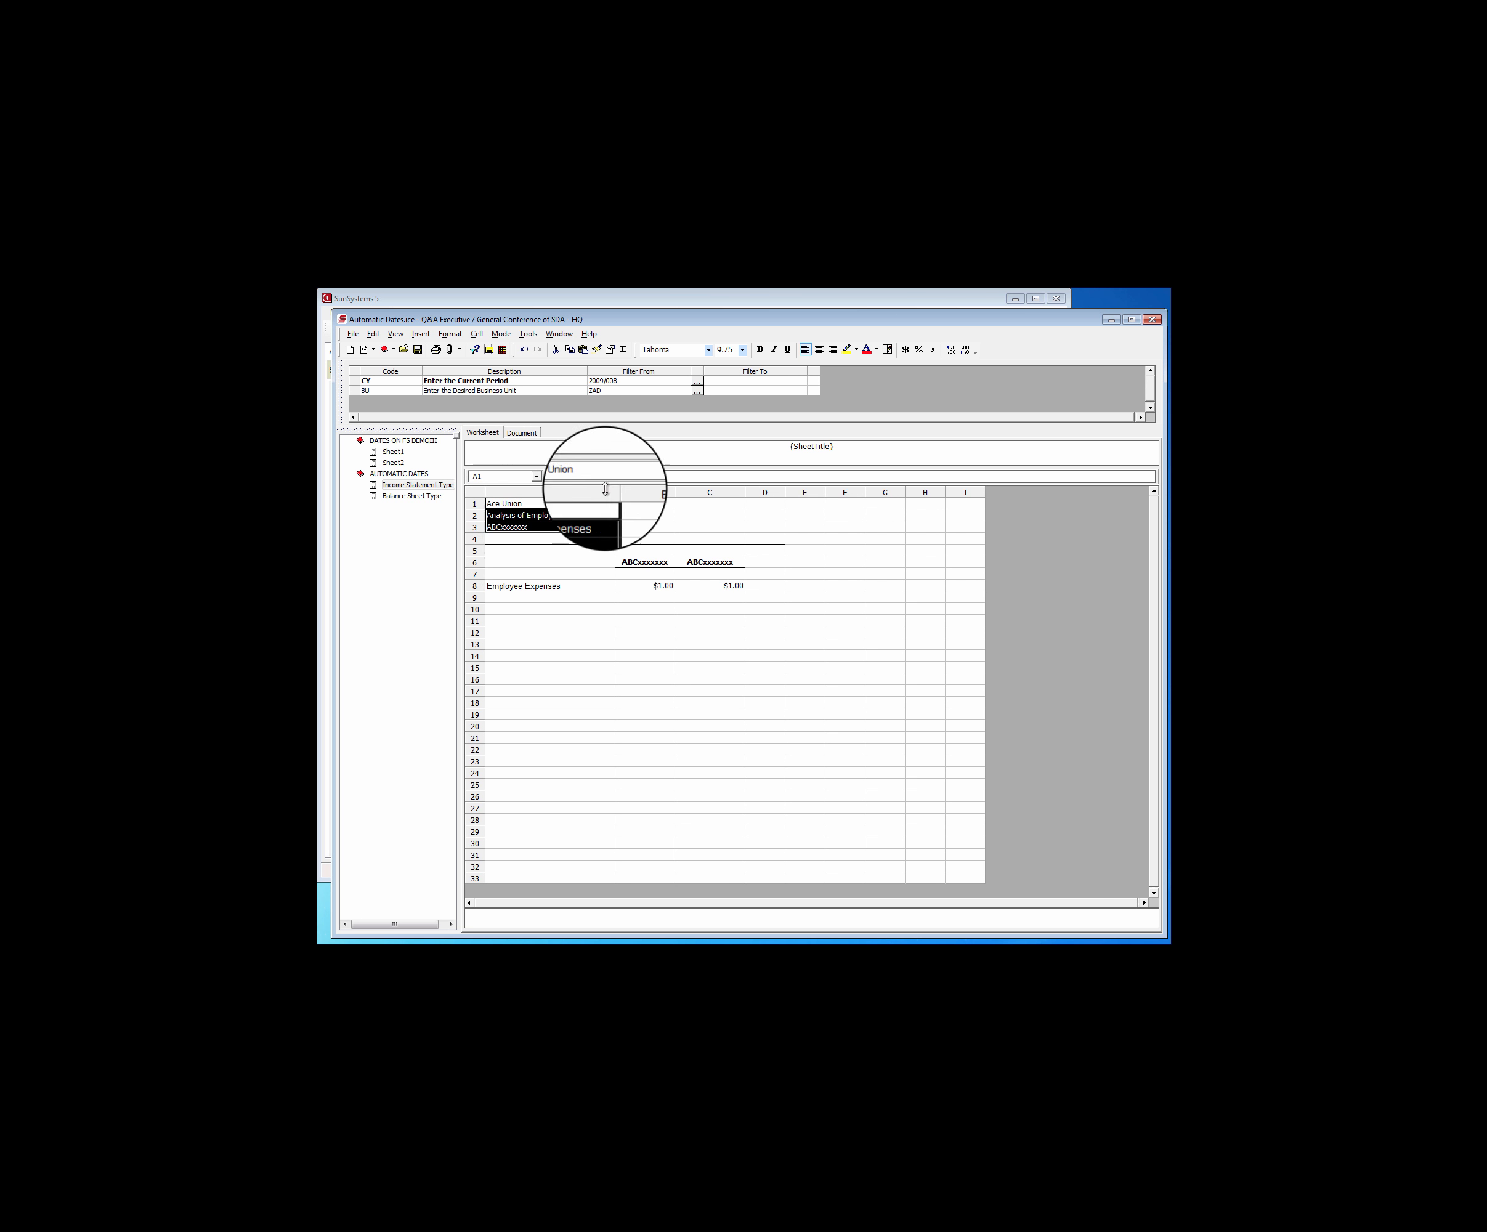
{"action": "left_click", "coordinate": [758, 349]}
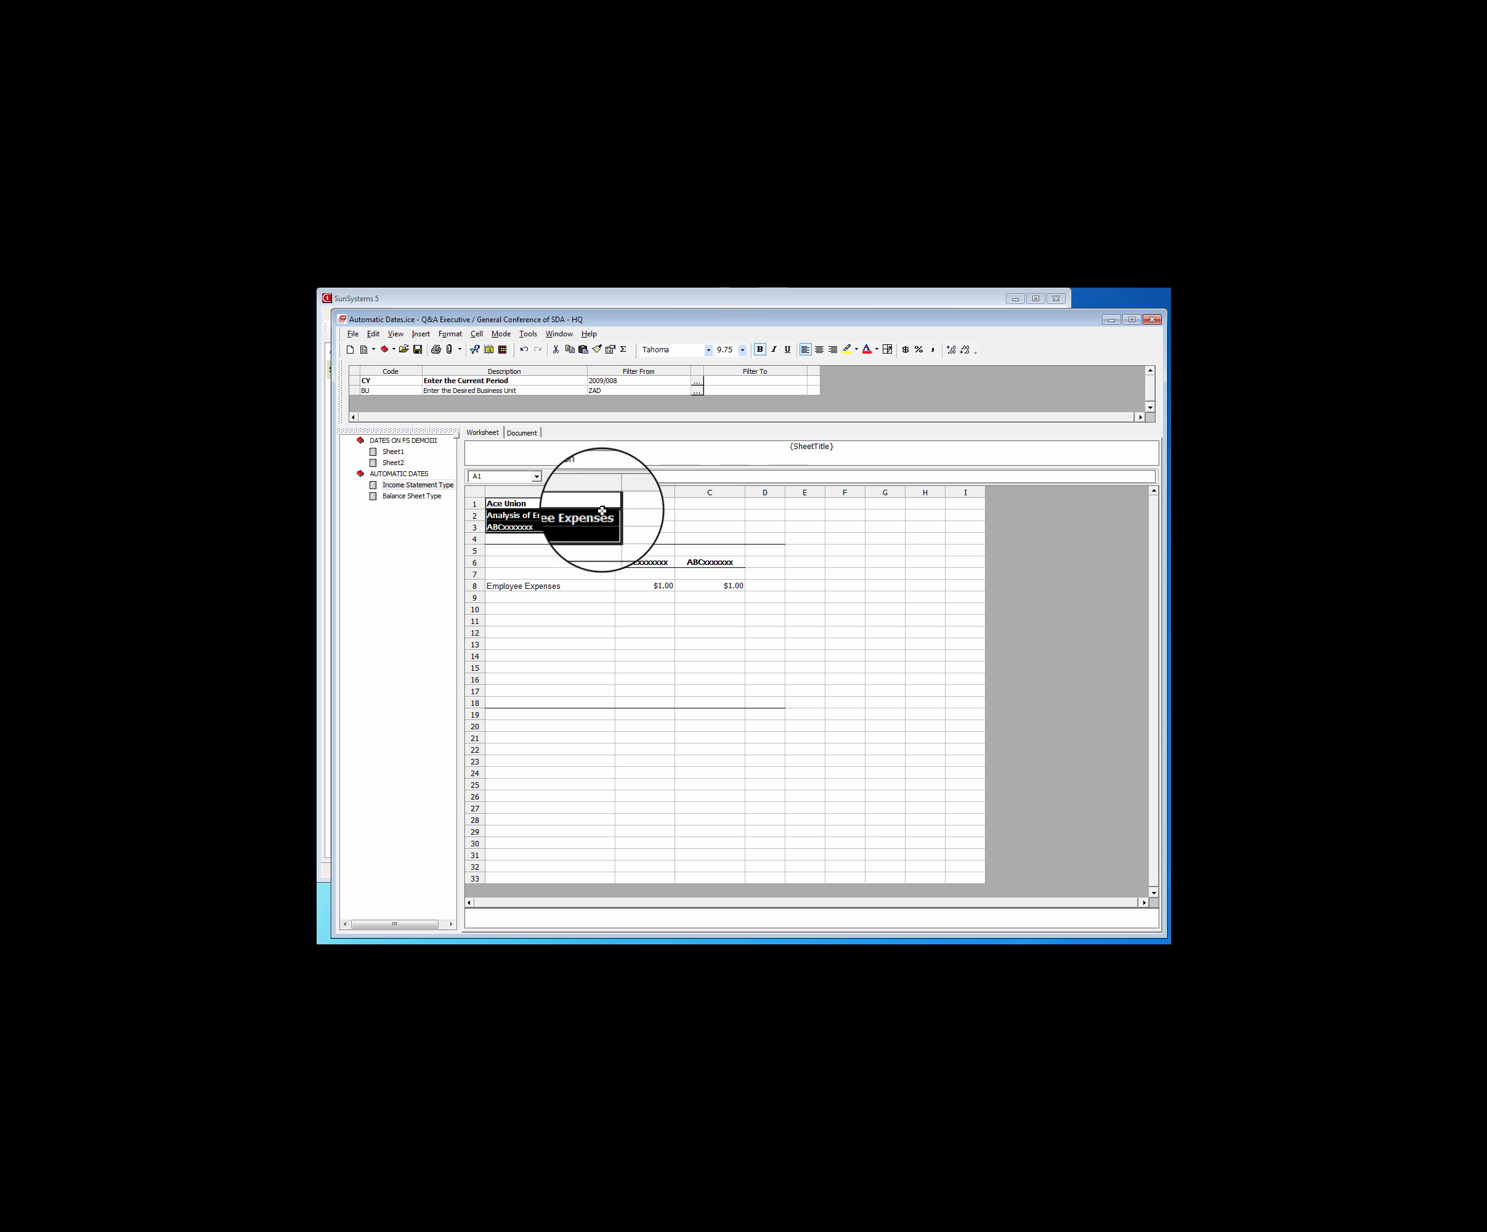
Clear the typed year headings from B6:C6 of the Balance Sheet Type sheet
{"action": "left_click", "coordinate": [428, 496]}
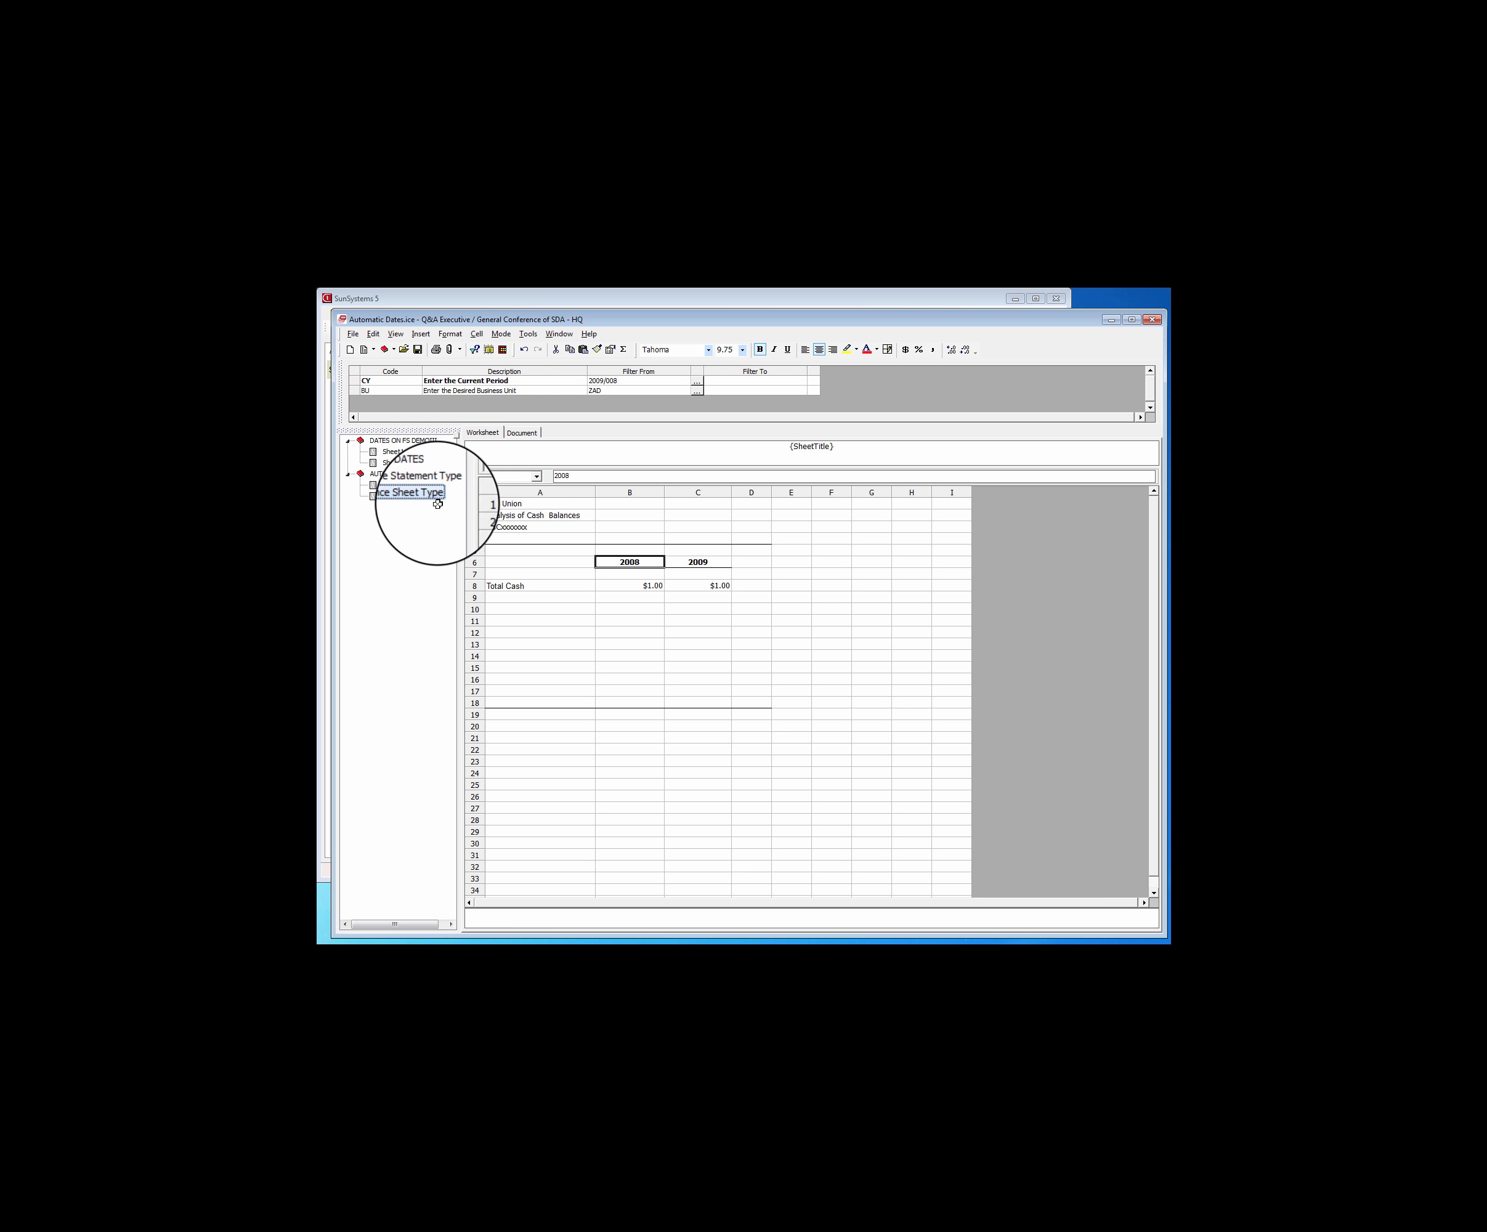
{"action": "left_click", "coordinate": [631, 563]}
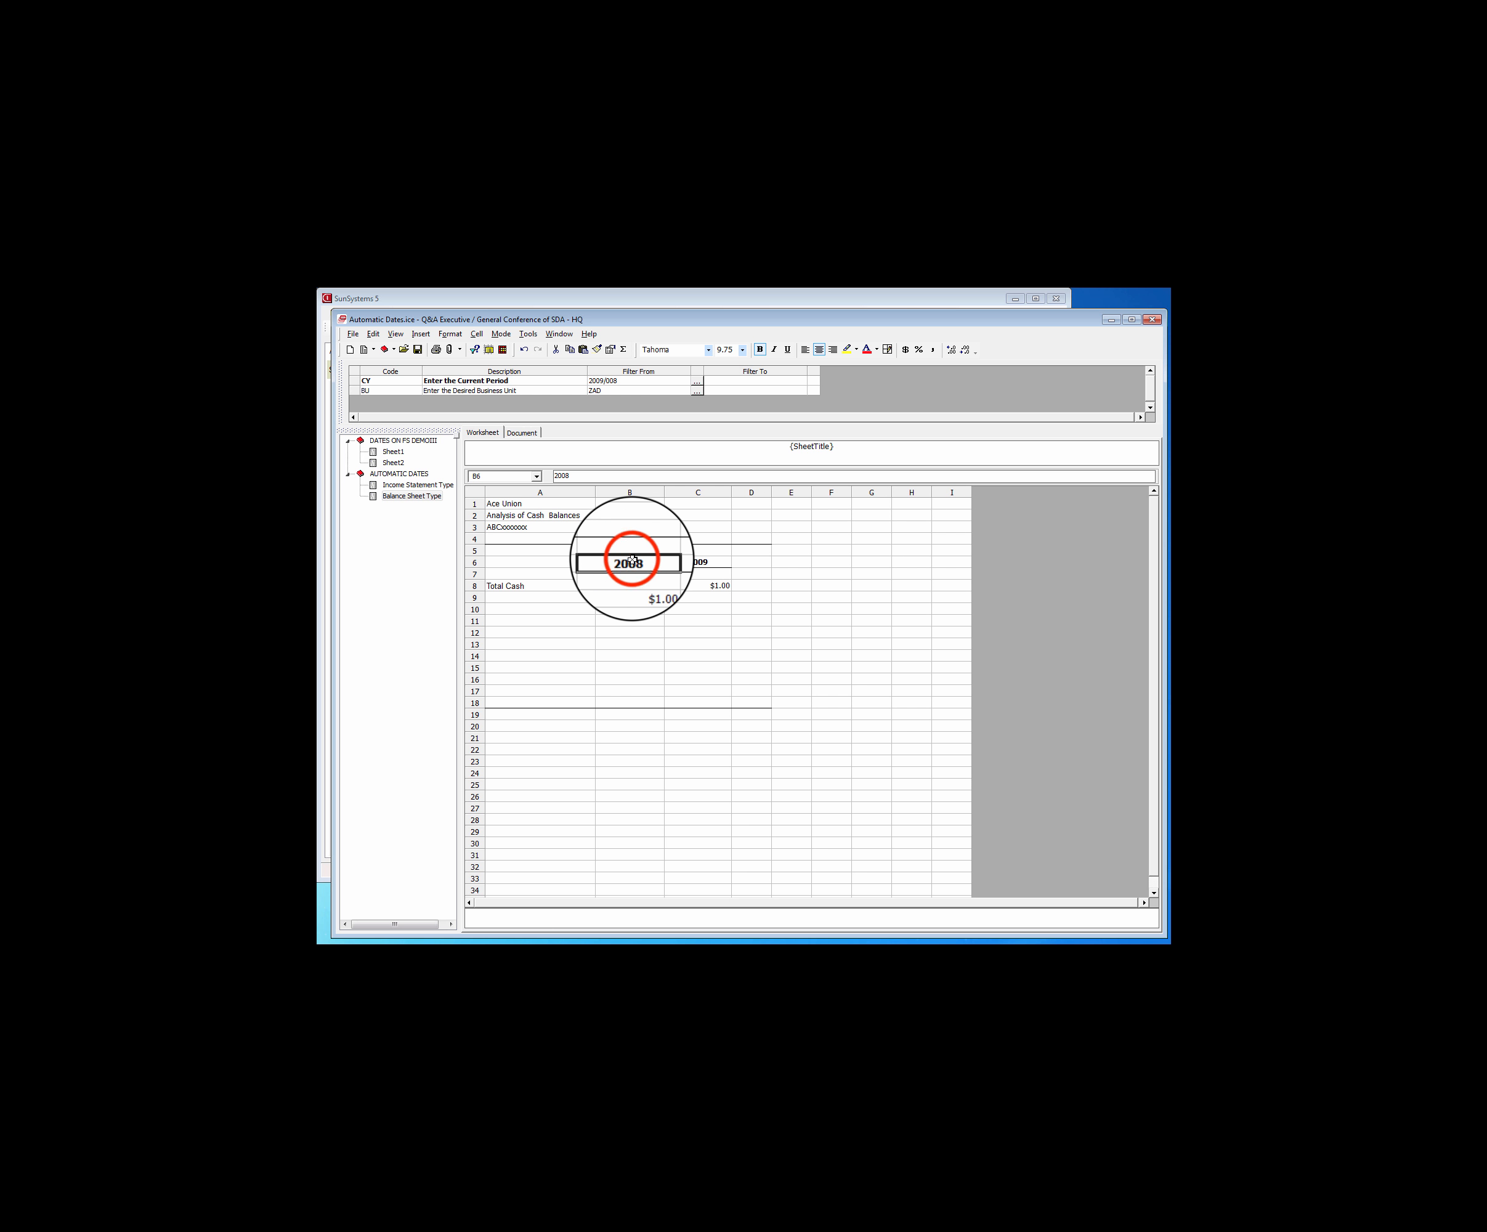
{"action": "left_click_drag", "start_coordinate": [632, 560], "coordinate": [688, 563]}
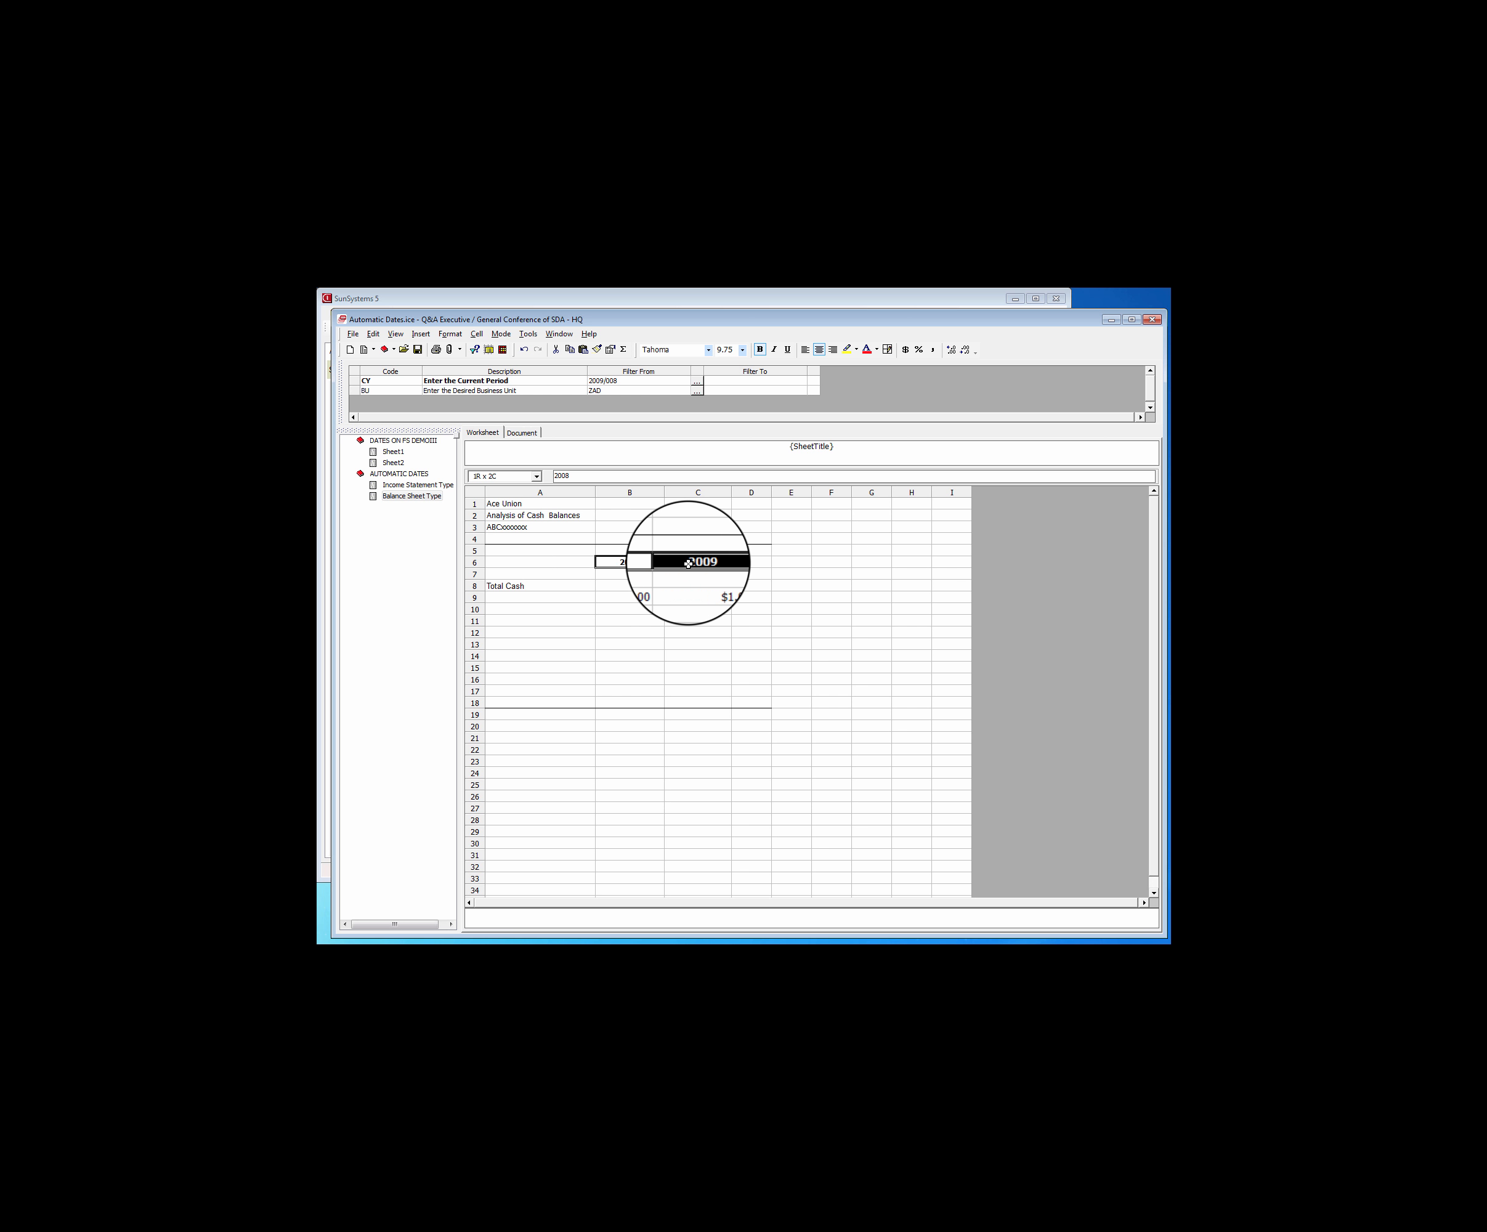
{"action": "right_click", "coordinate": [688, 563]}
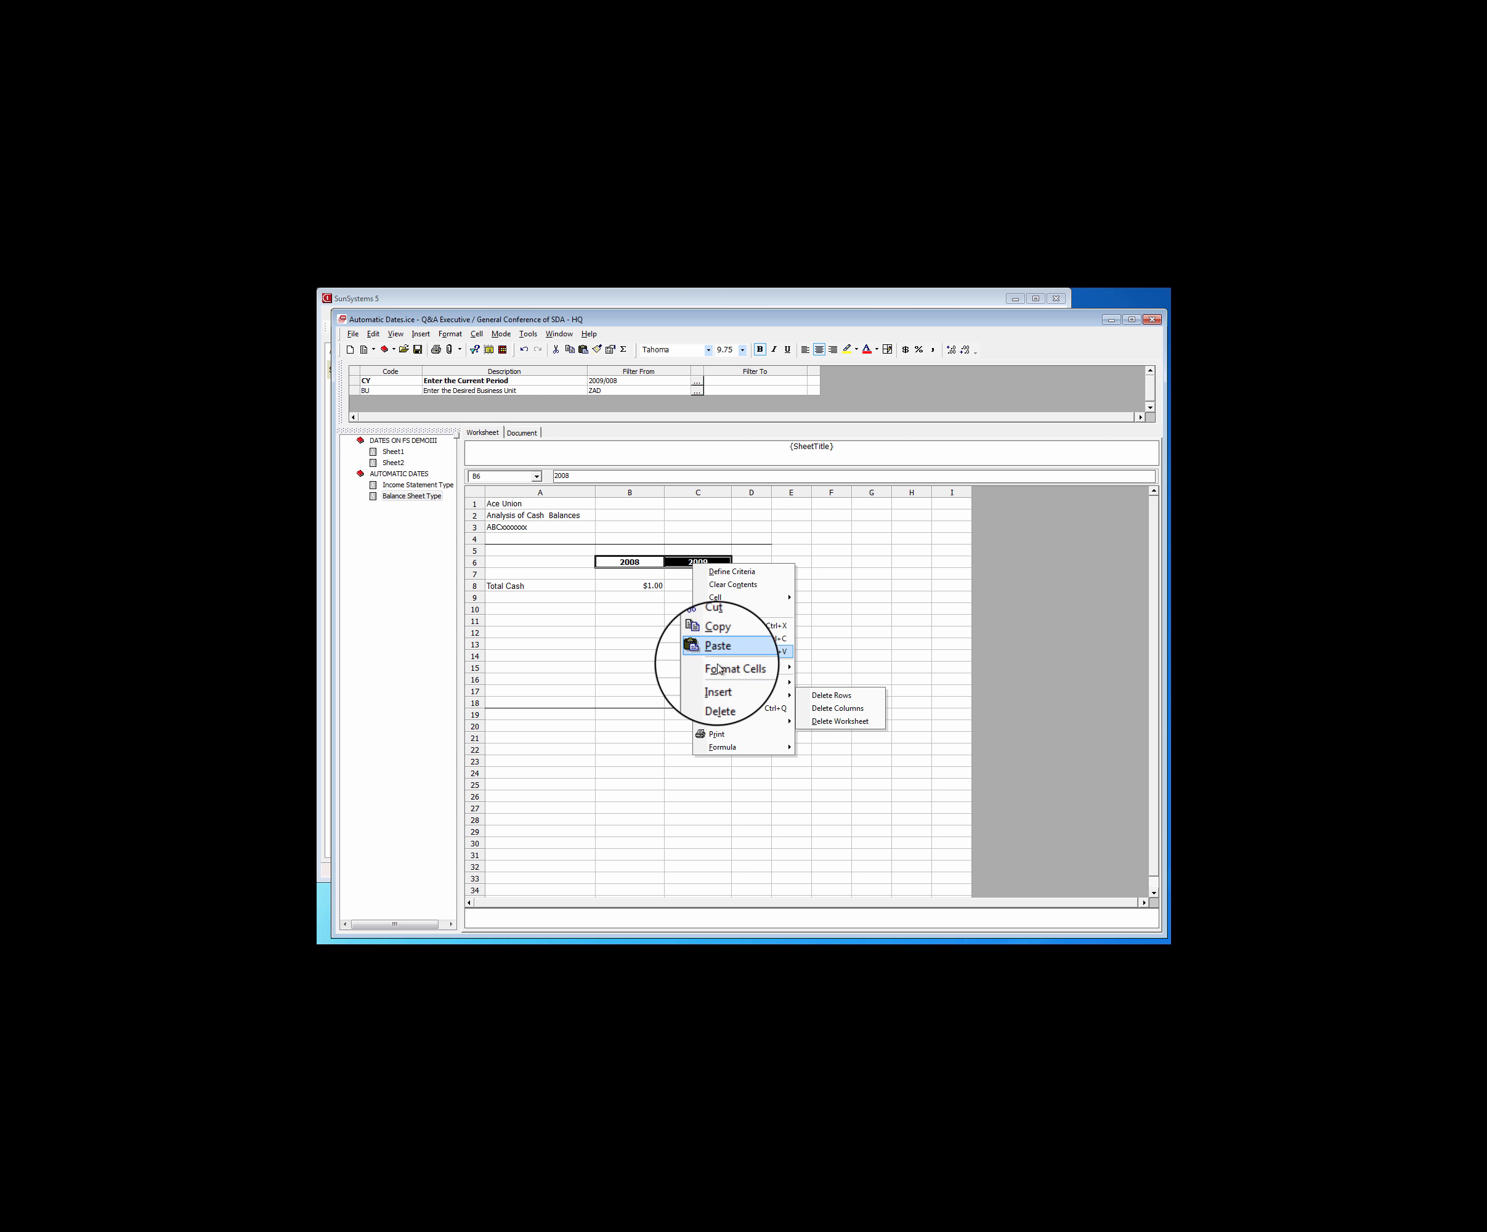
{"action": "left_click", "coordinate": [721, 572]}
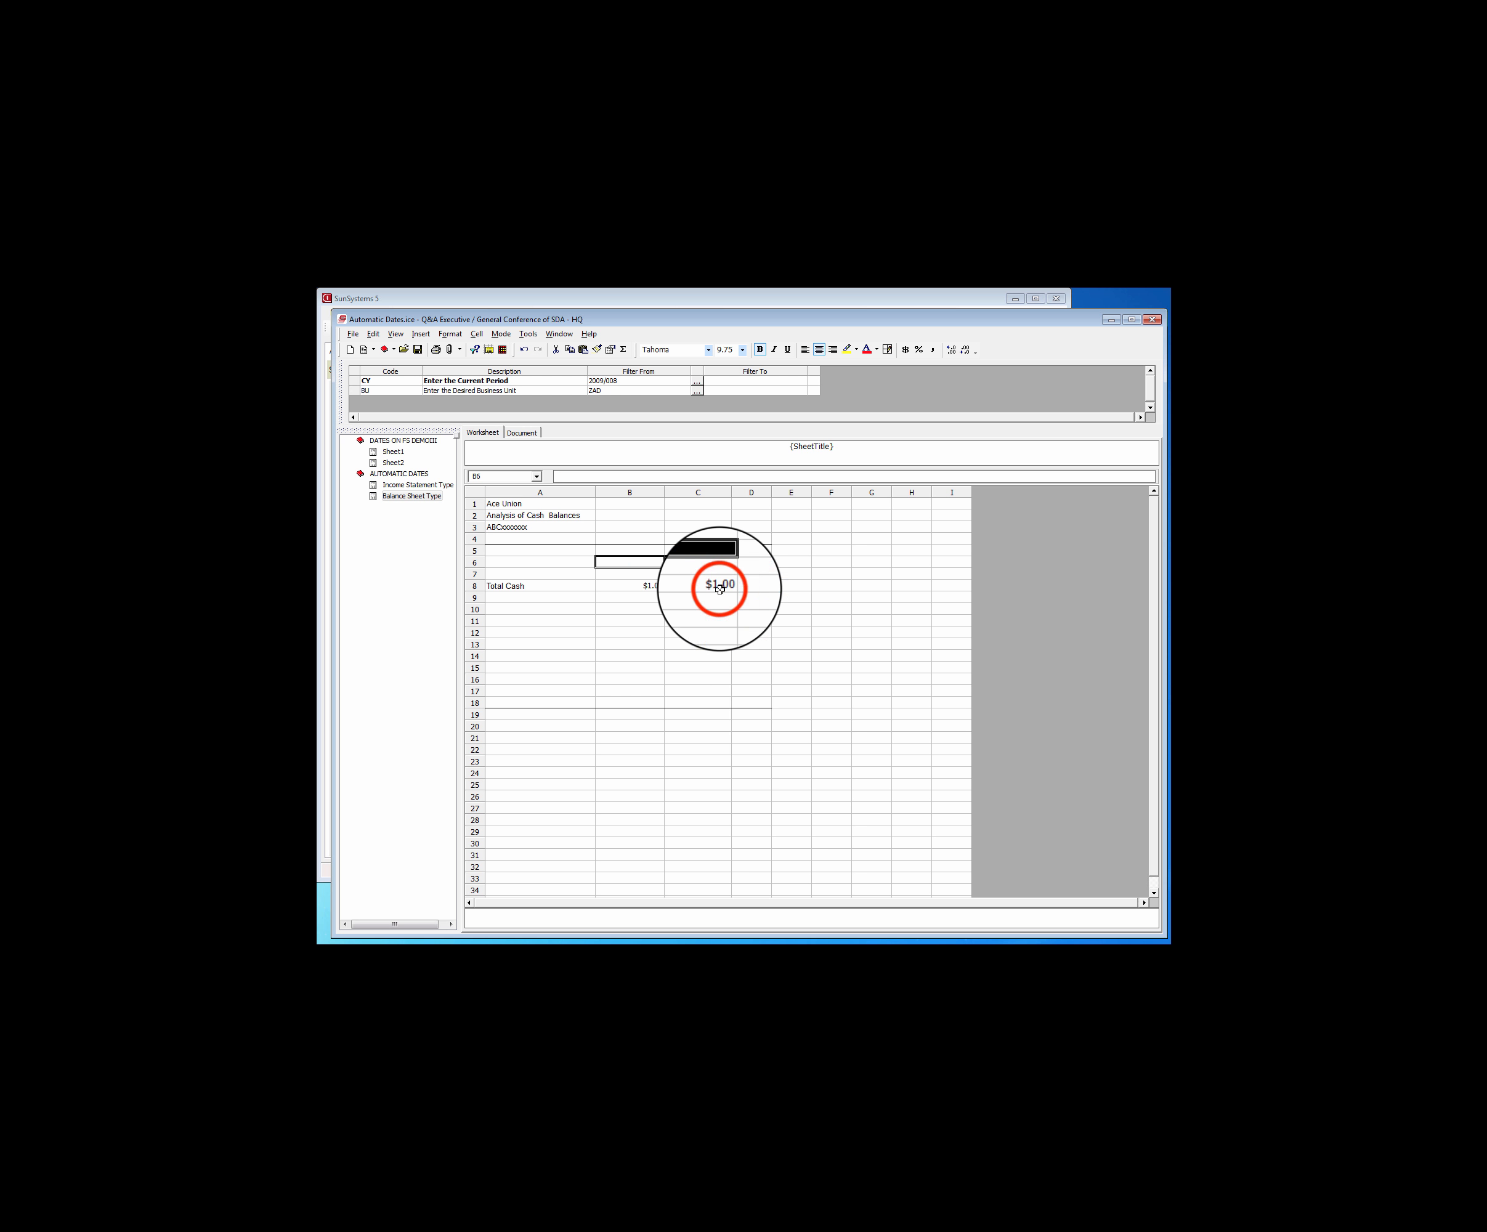
Copy the Current Period - Year query from K85 of Sheet1 into B6 of the Balance Sheet Type sheet
{"action": "left_click", "coordinate": [394, 452]}
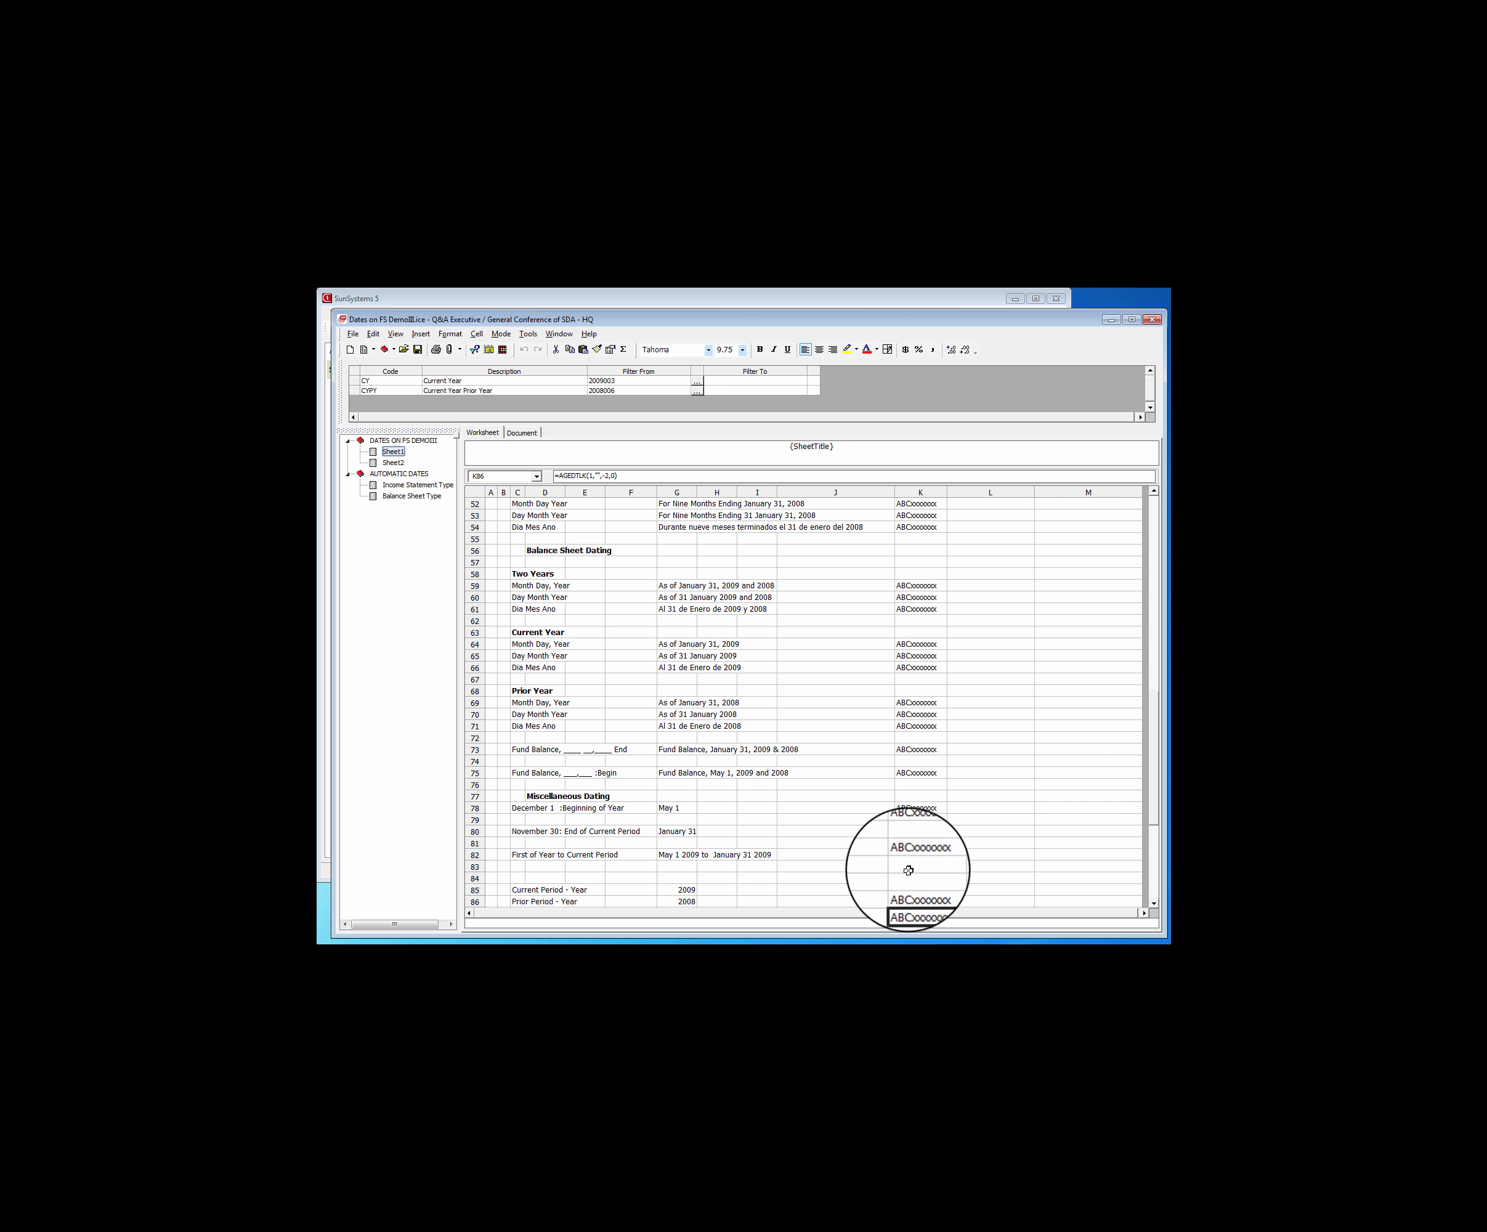
{"action": "right_click", "coordinate": [910, 890]}
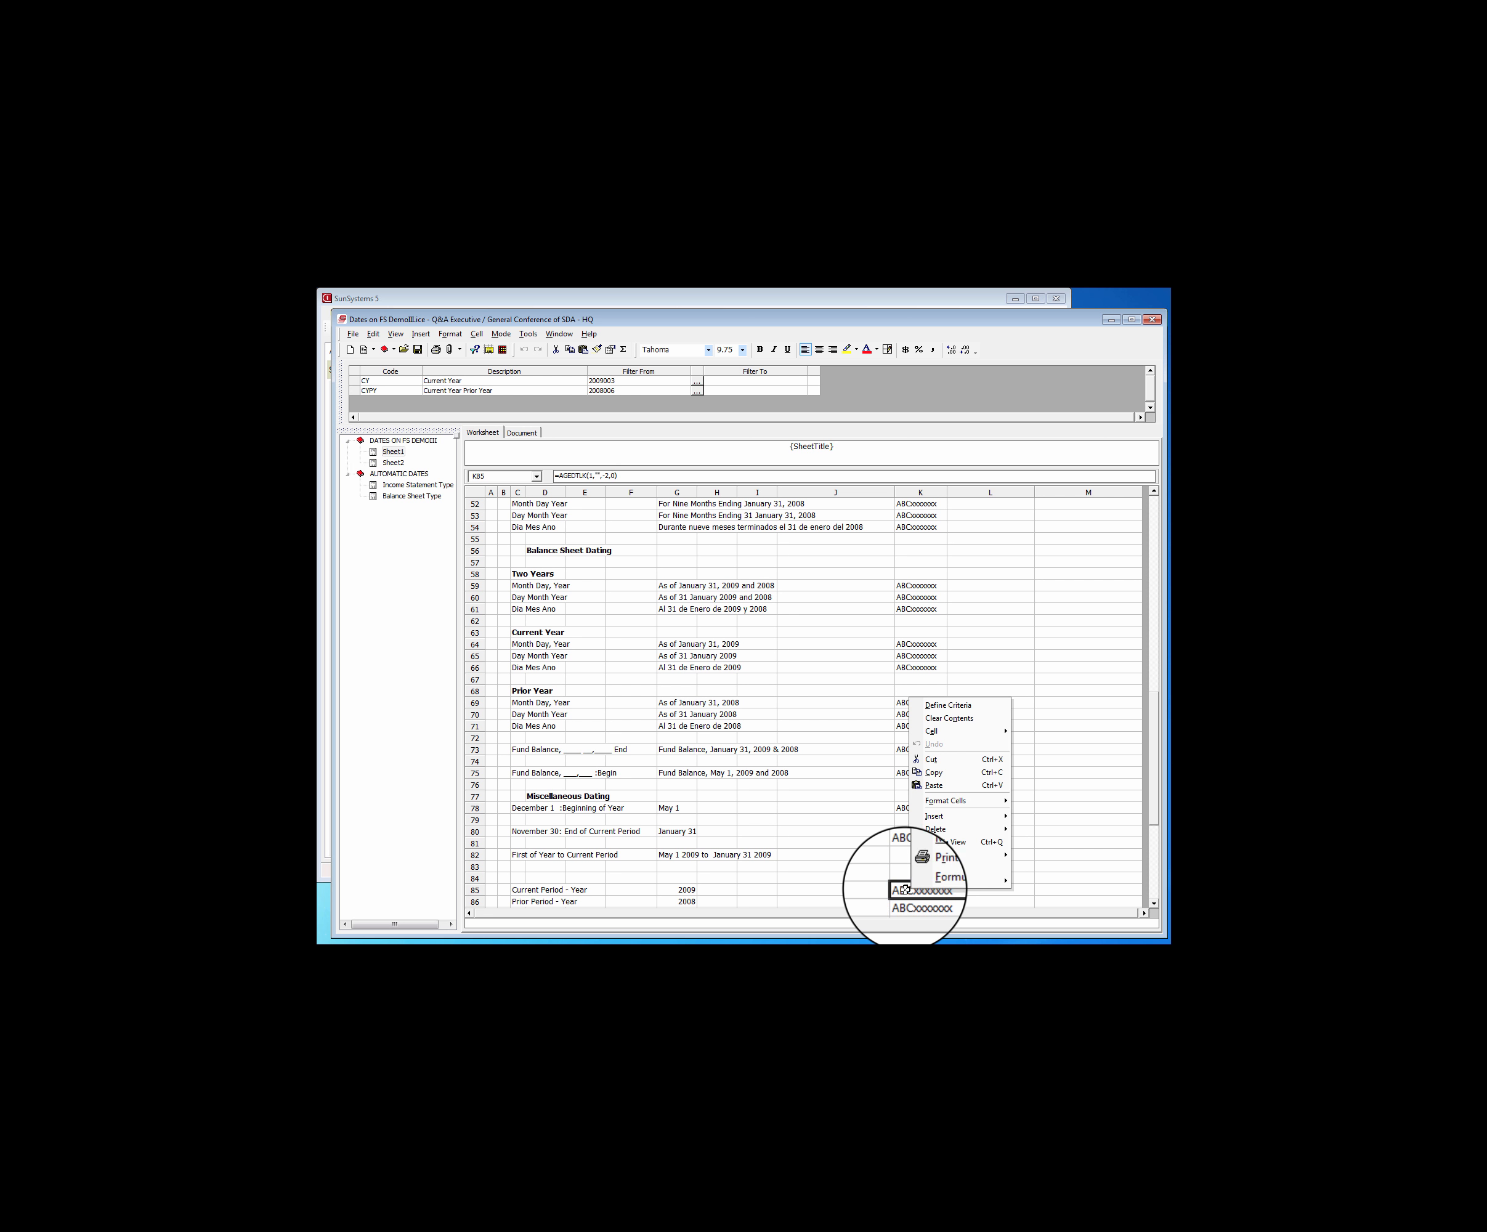
{"action": "left_click", "coordinate": [934, 772]}
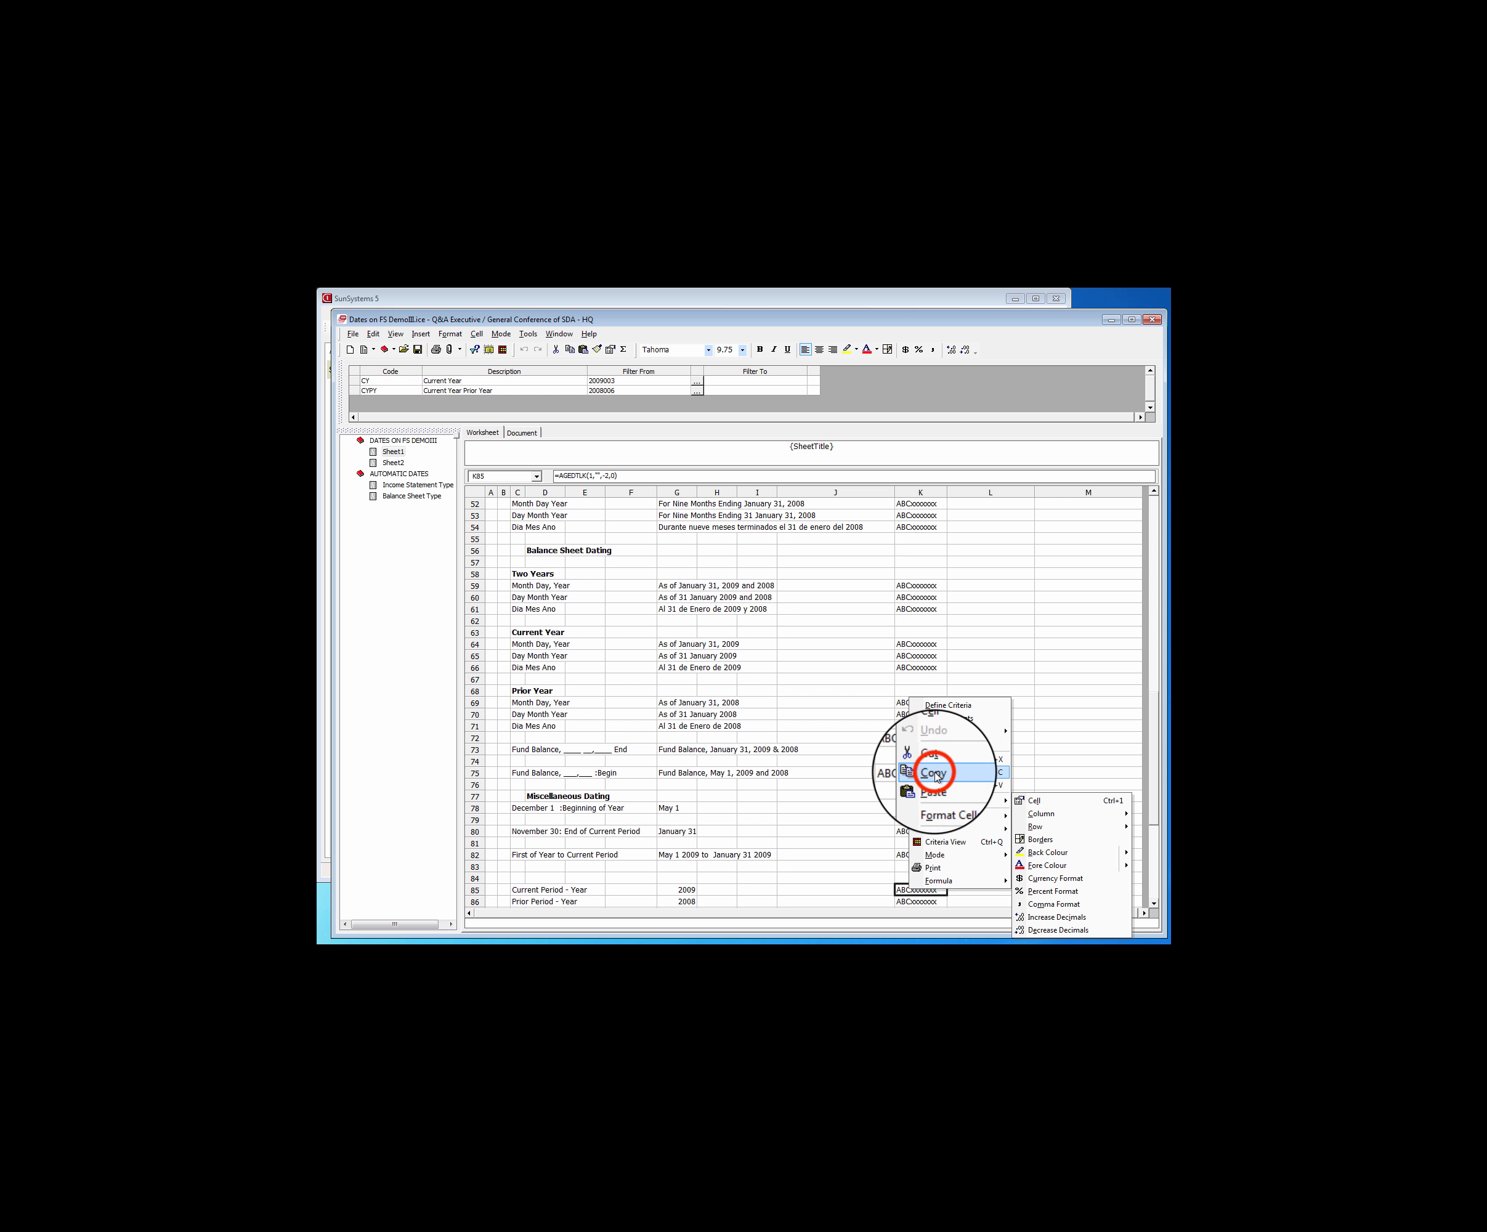
{"action": "left_click", "coordinate": [410, 495]}
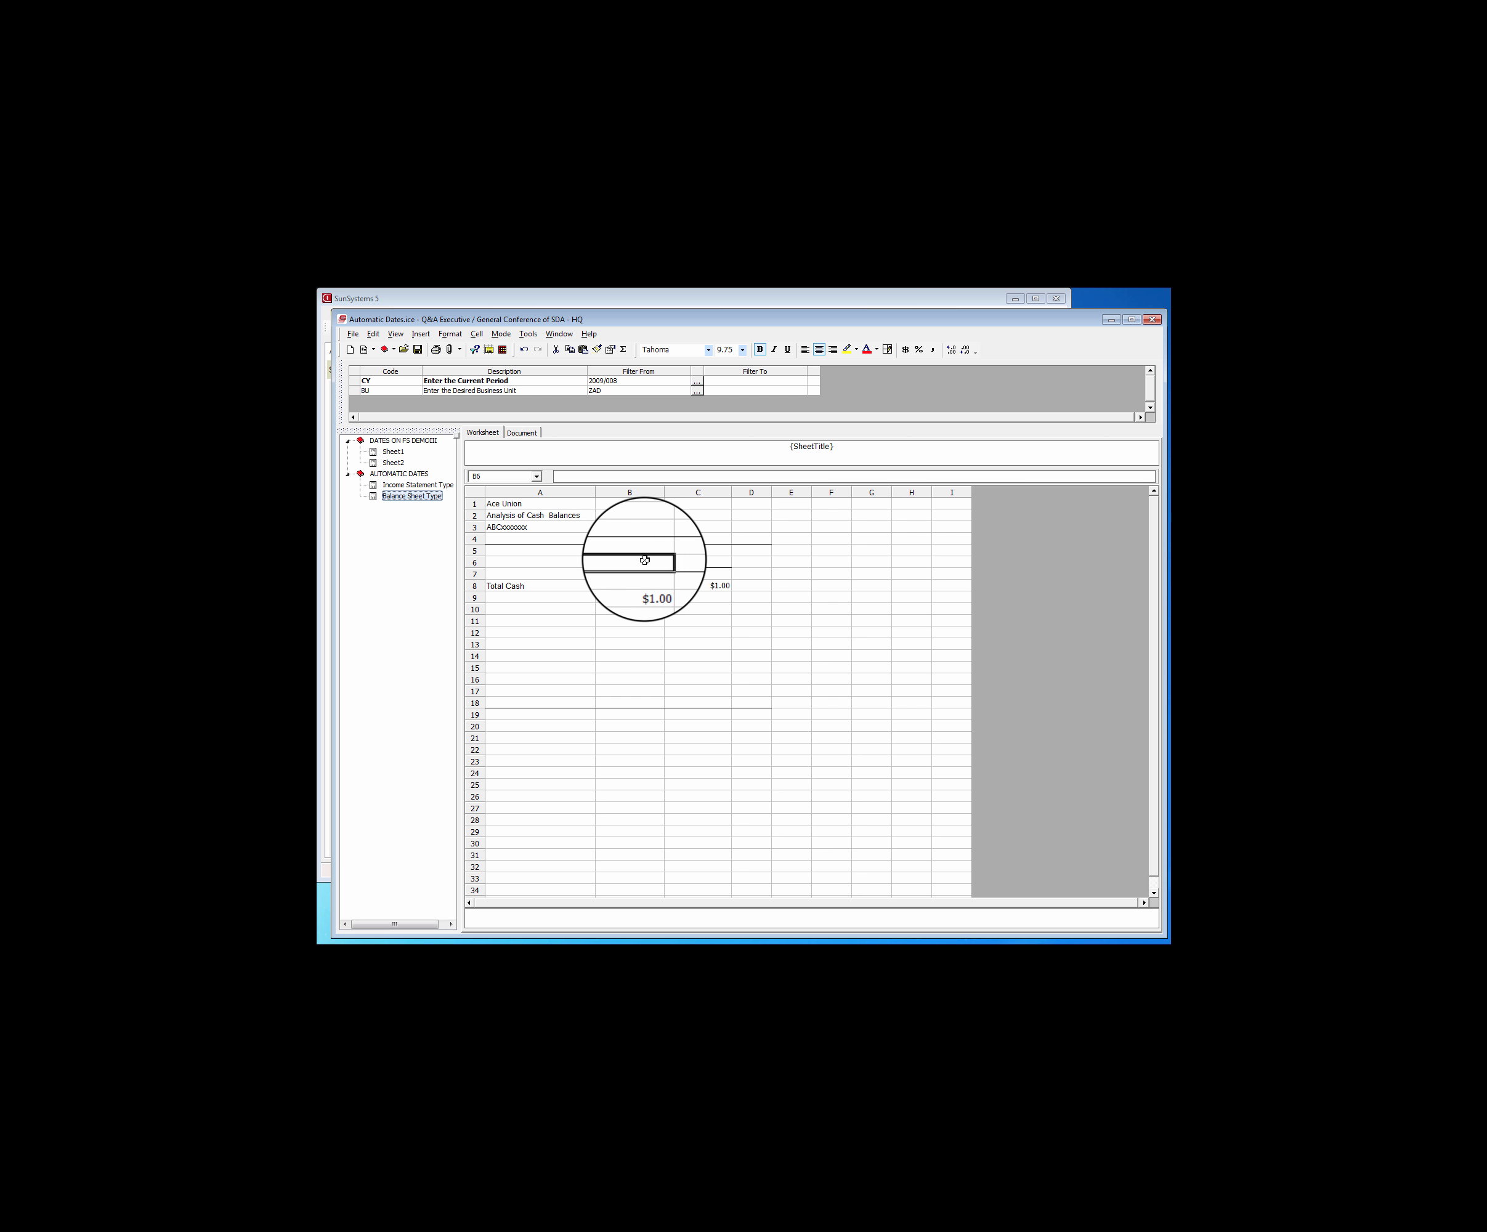
{"action": "right_click", "coordinate": [644, 560]}
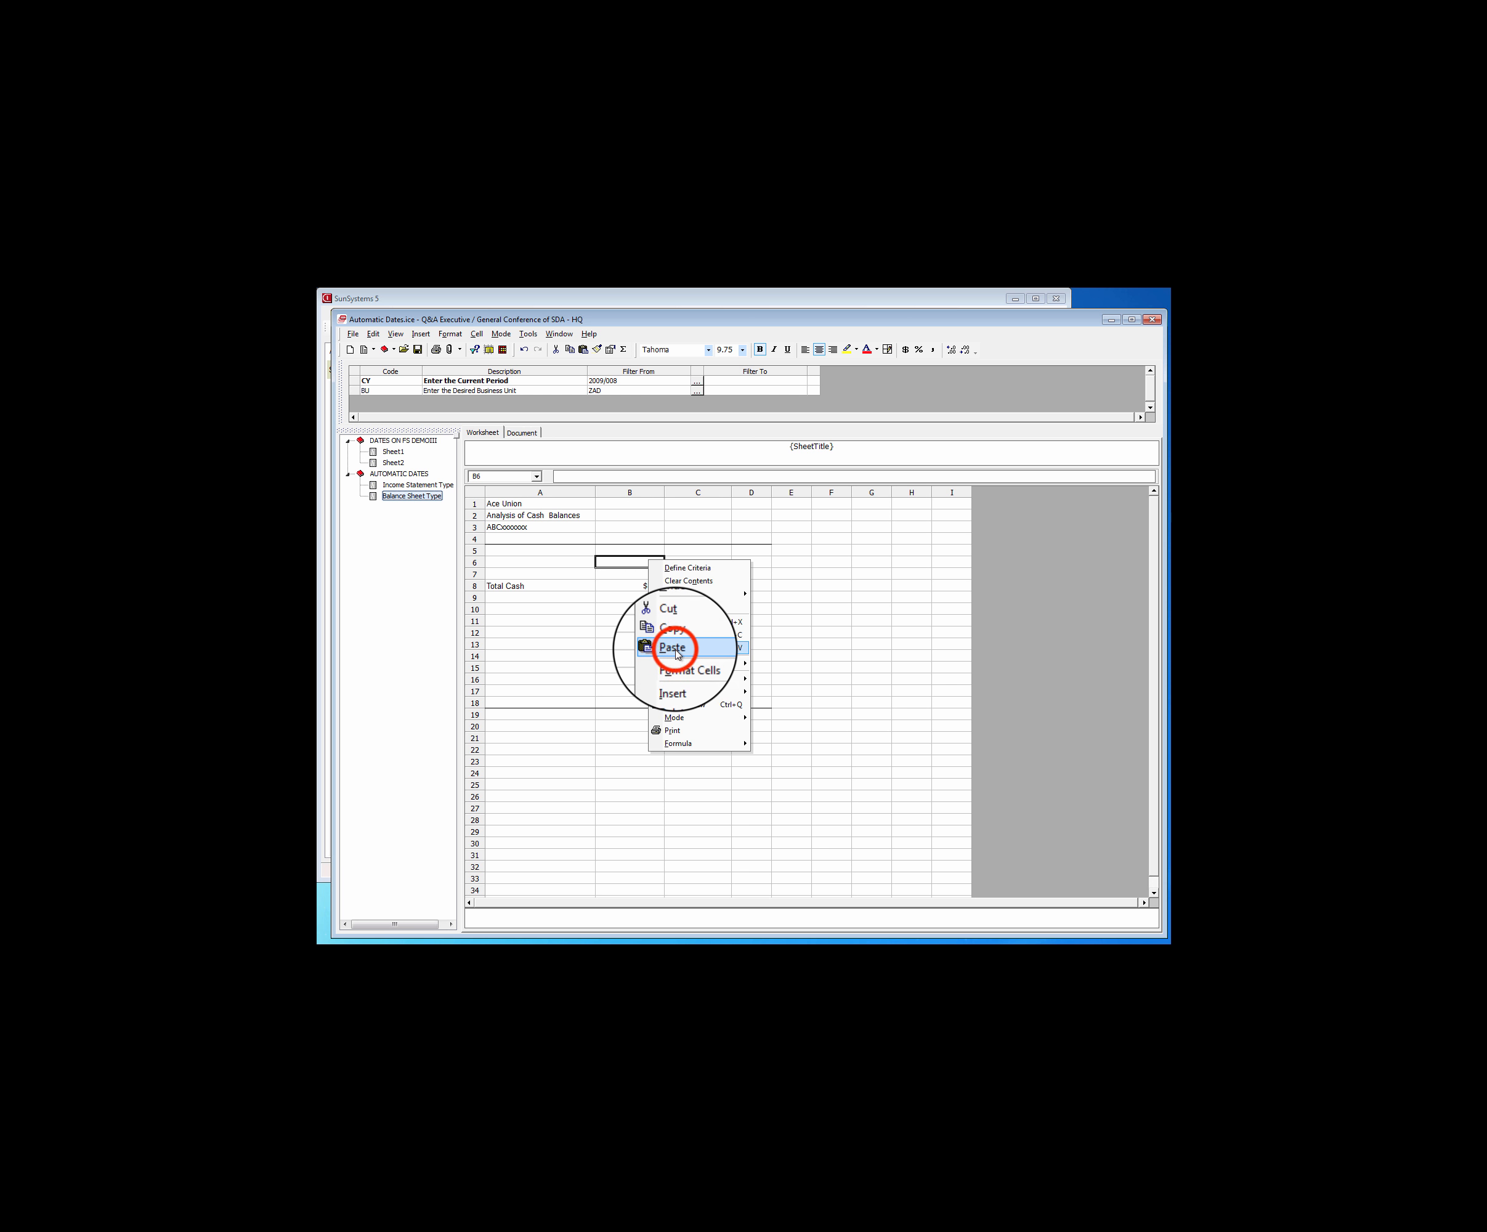
{"action": "left_click", "coordinate": [673, 648]}
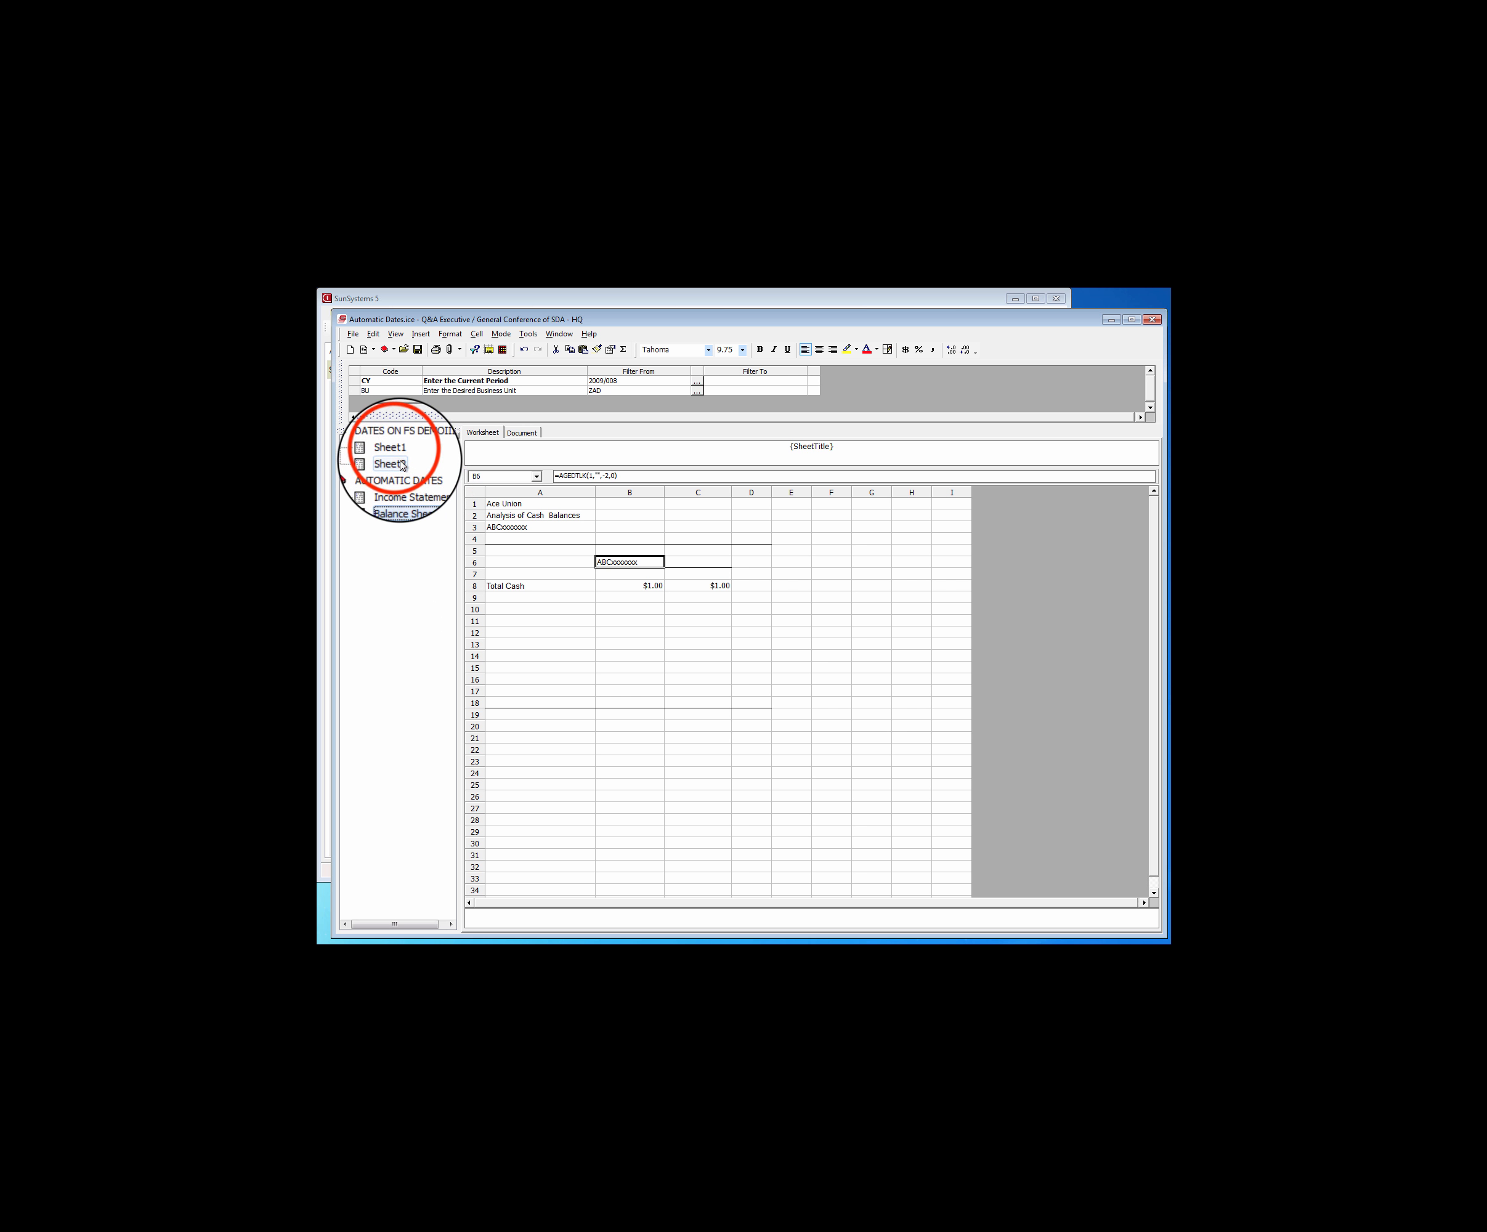
Copy the Prior Period - Year query from K86 of Sheet1 into C6 of the Balance Sheet Type sheet
{"action": "double_click", "coordinate": [394, 451]}
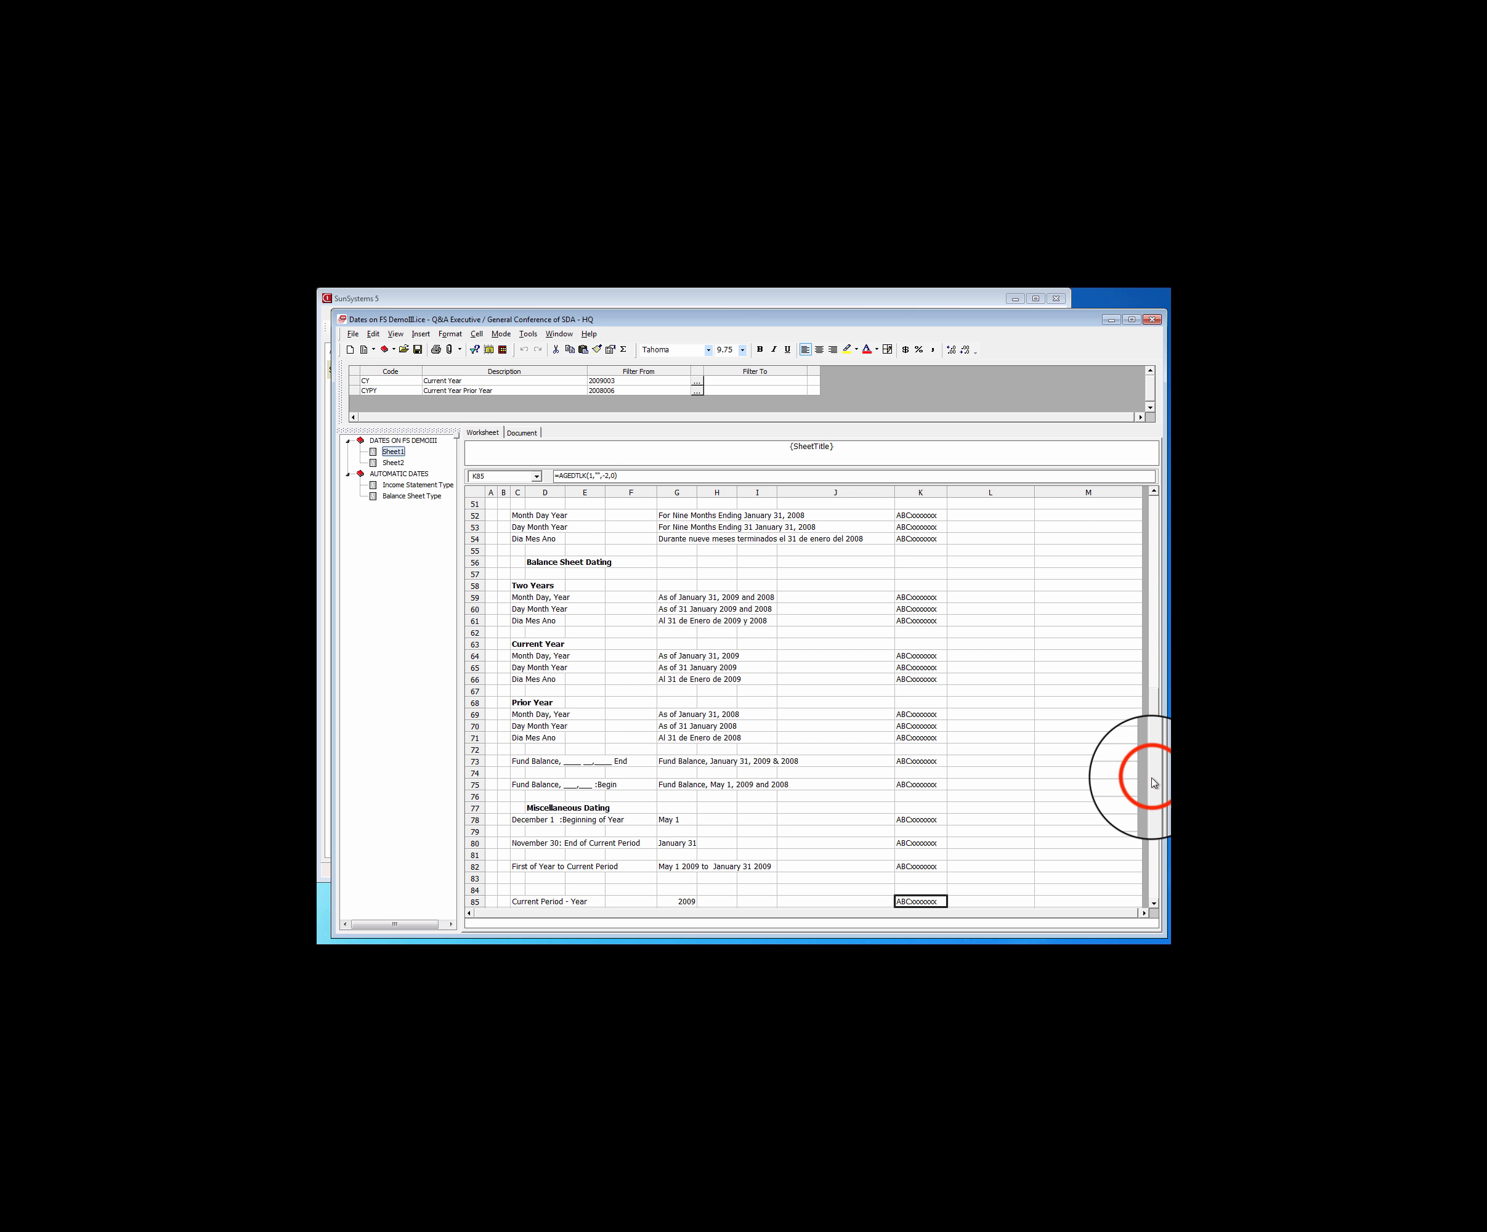
{"action": "left_click_drag", "start_coordinate": [1154, 785], "coordinate": [1154, 844]}
{"action": "left_click", "coordinate": [916, 714]}
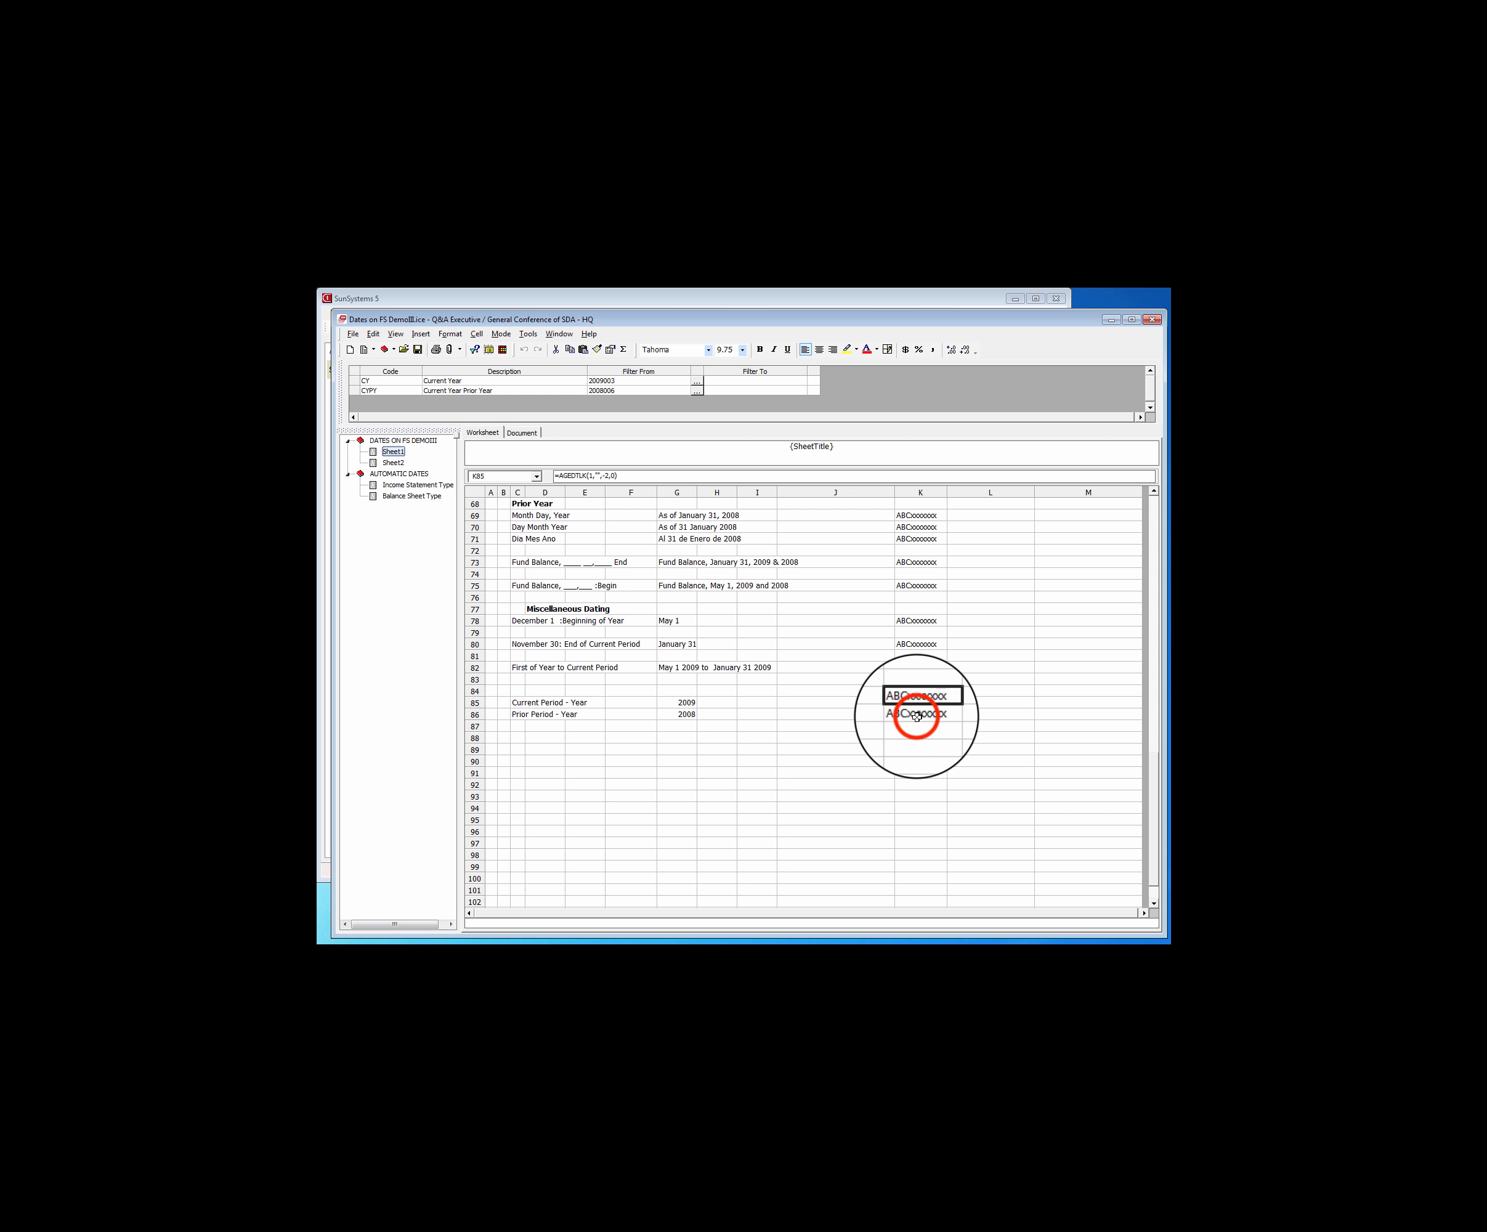
{"action": "right_click", "coordinate": [916, 714]}
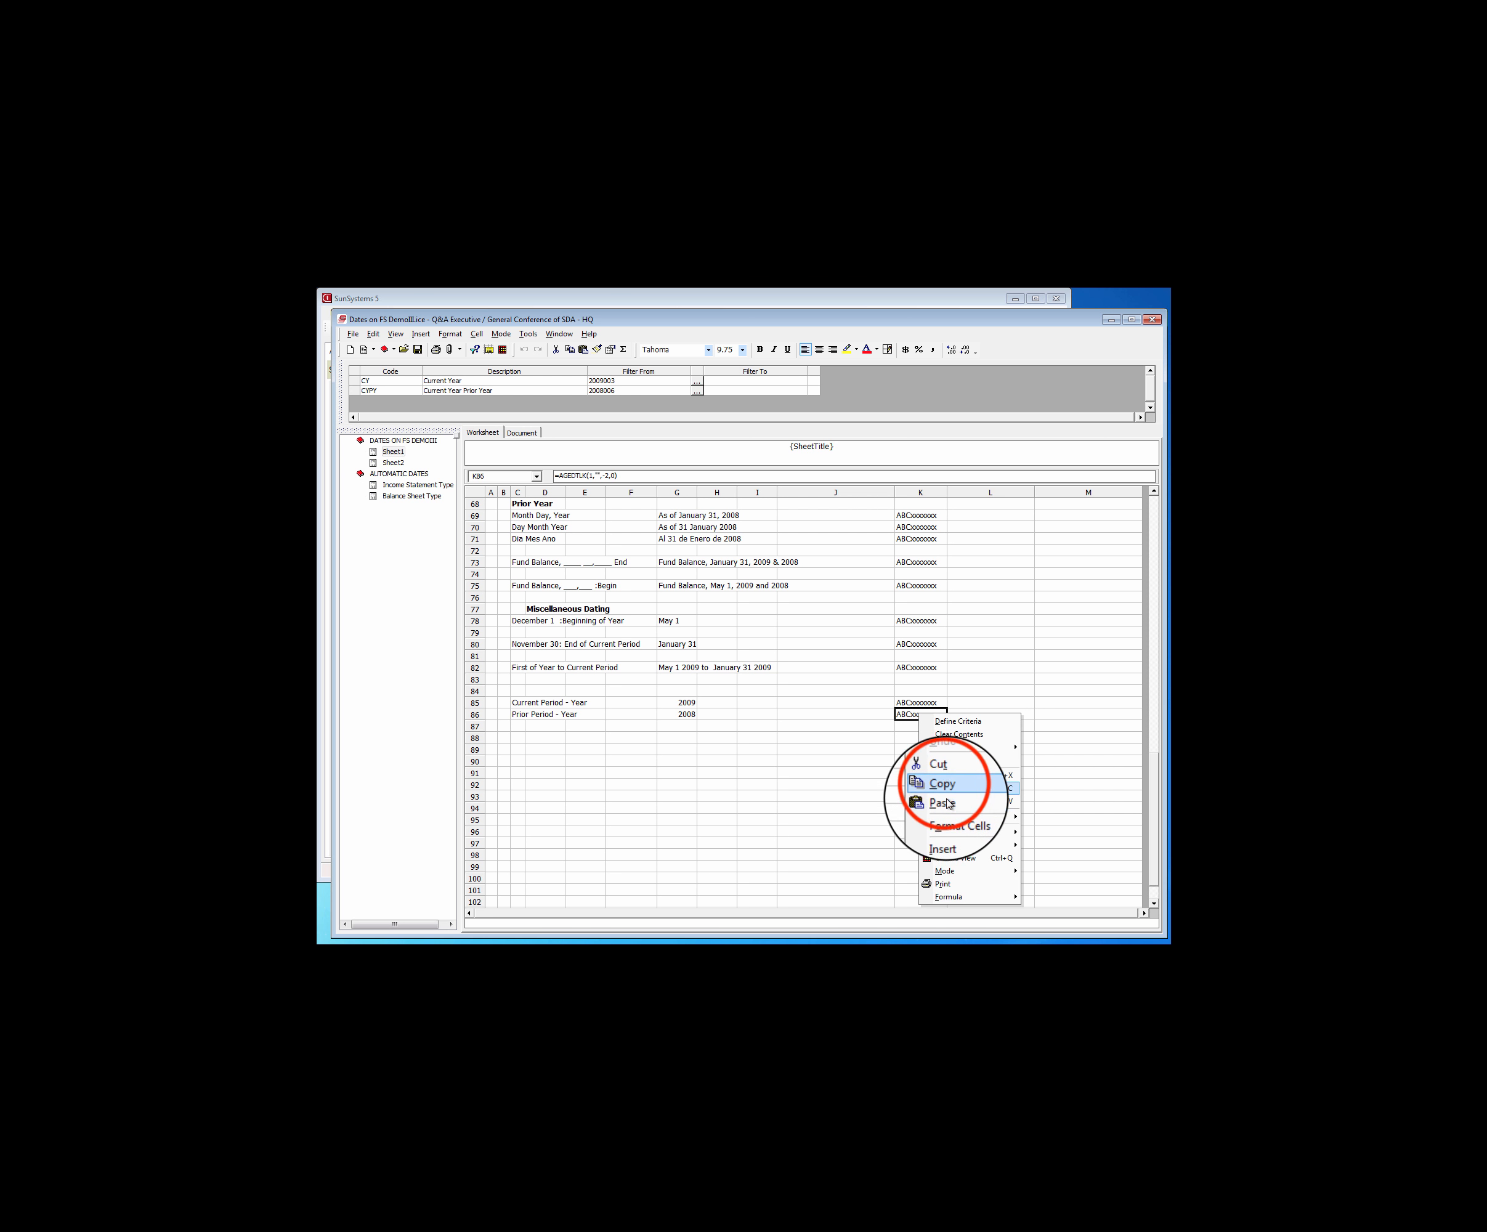
{"action": "left_click", "coordinate": [944, 789]}
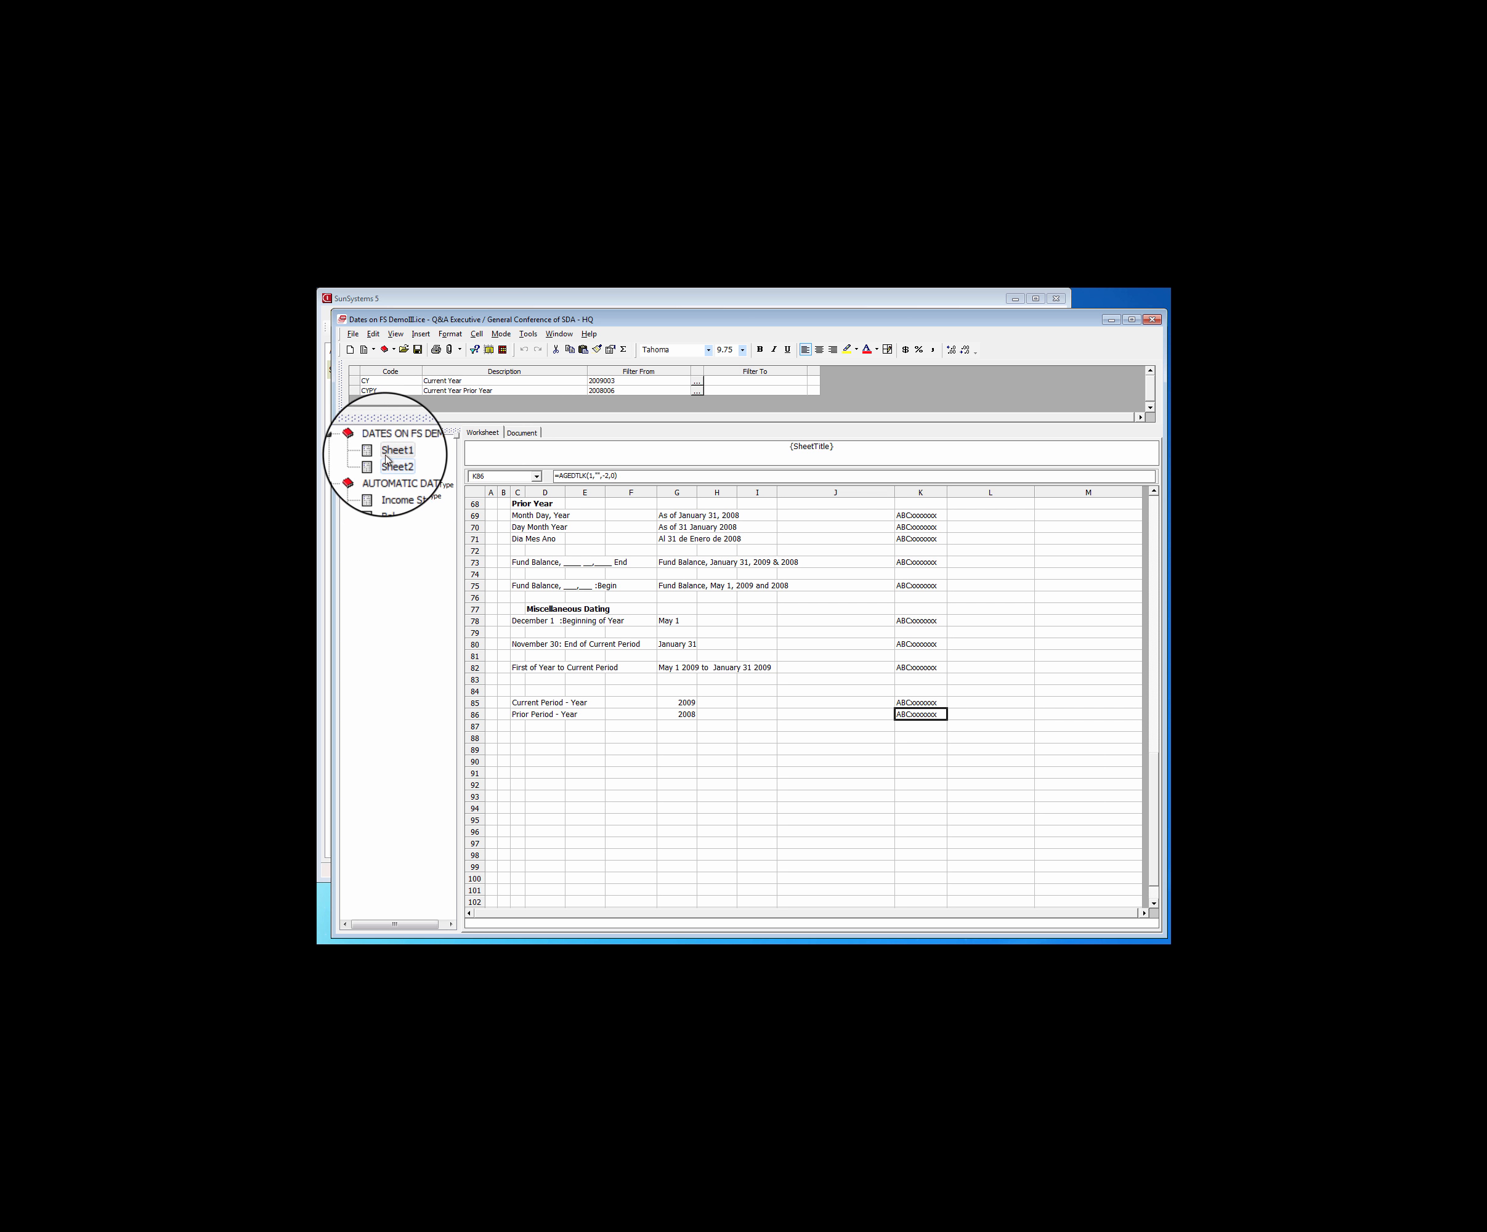
{"action": "double_click", "coordinate": [411, 495]}
{"action": "left_click", "coordinate": [699, 561]}
{"action": "right_click", "coordinate": [698, 561]}
{"action": "left_click", "coordinate": [749, 650]}
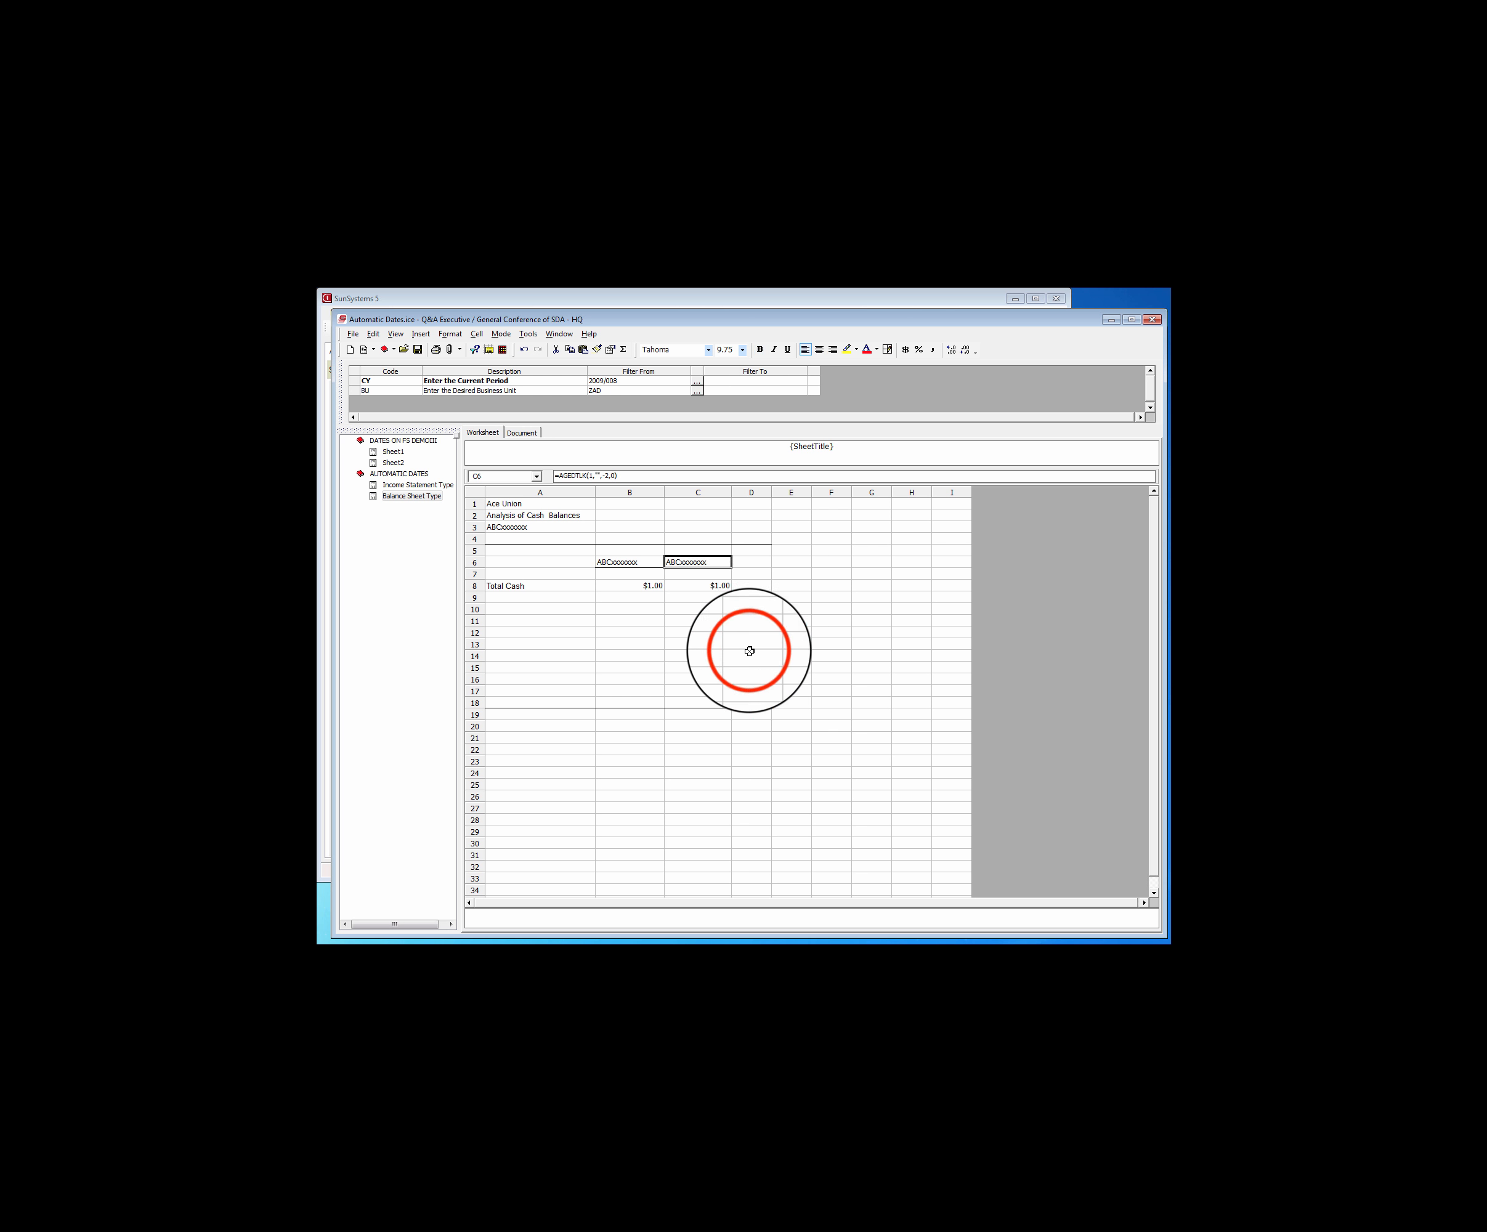
Bold and centre the year headings in B6:C6 of Balance Sheet Type, and bold the title lines in A1:A3
{"action": "left_click_drag", "start_coordinate": [611, 563], "coordinate": [698, 563]}
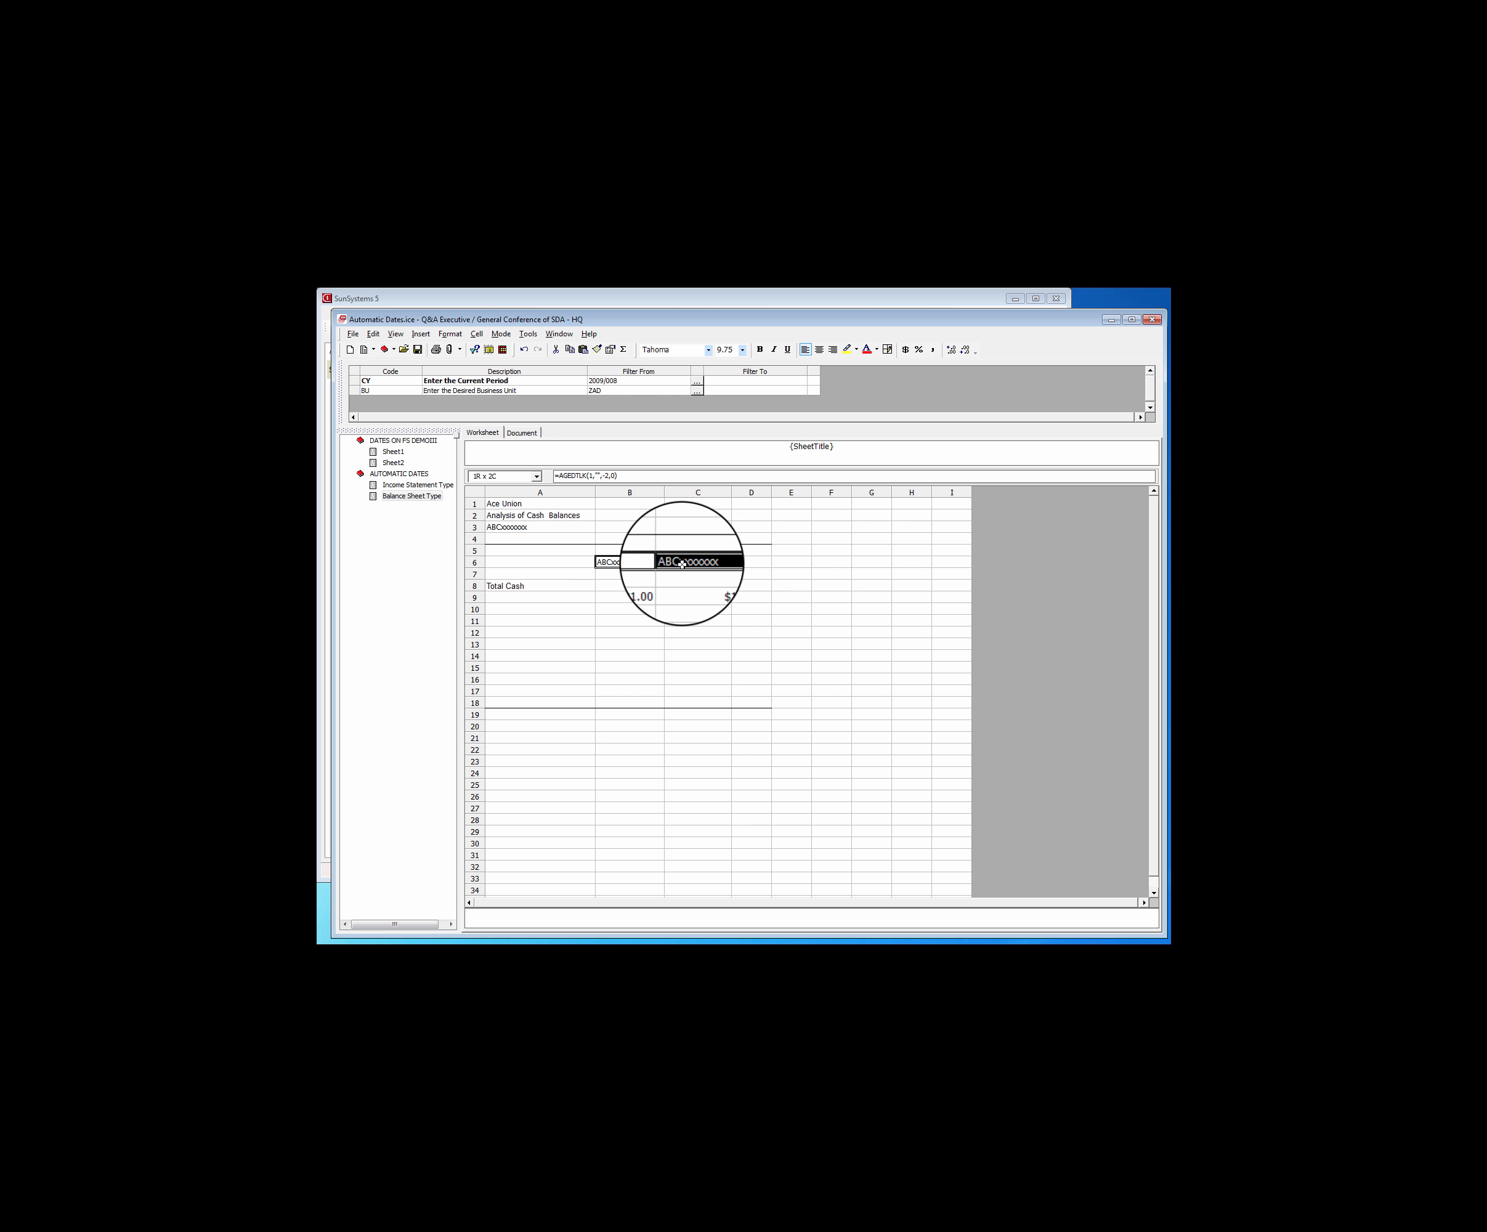
{"action": "left_click", "coordinate": [758, 349]}
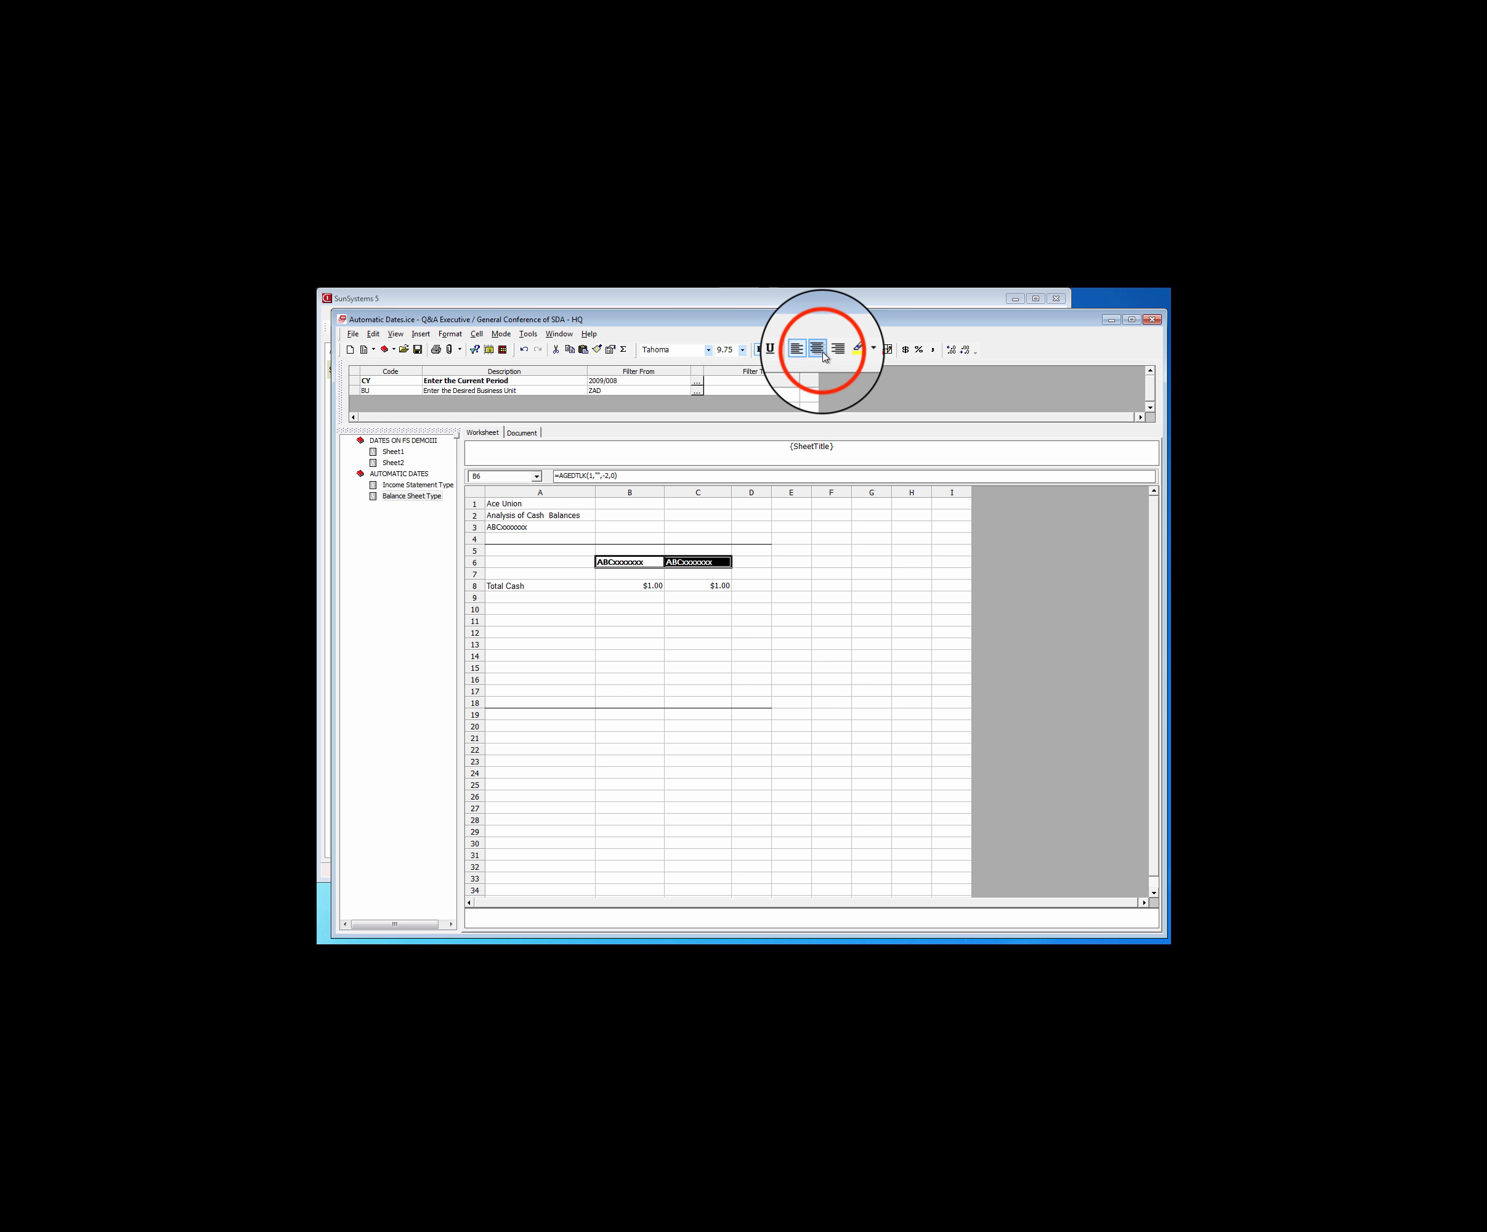
{"action": "left_click", "coordinate": [823, 351]}
{"action": "left_click", "coordinate": [510, 504]}
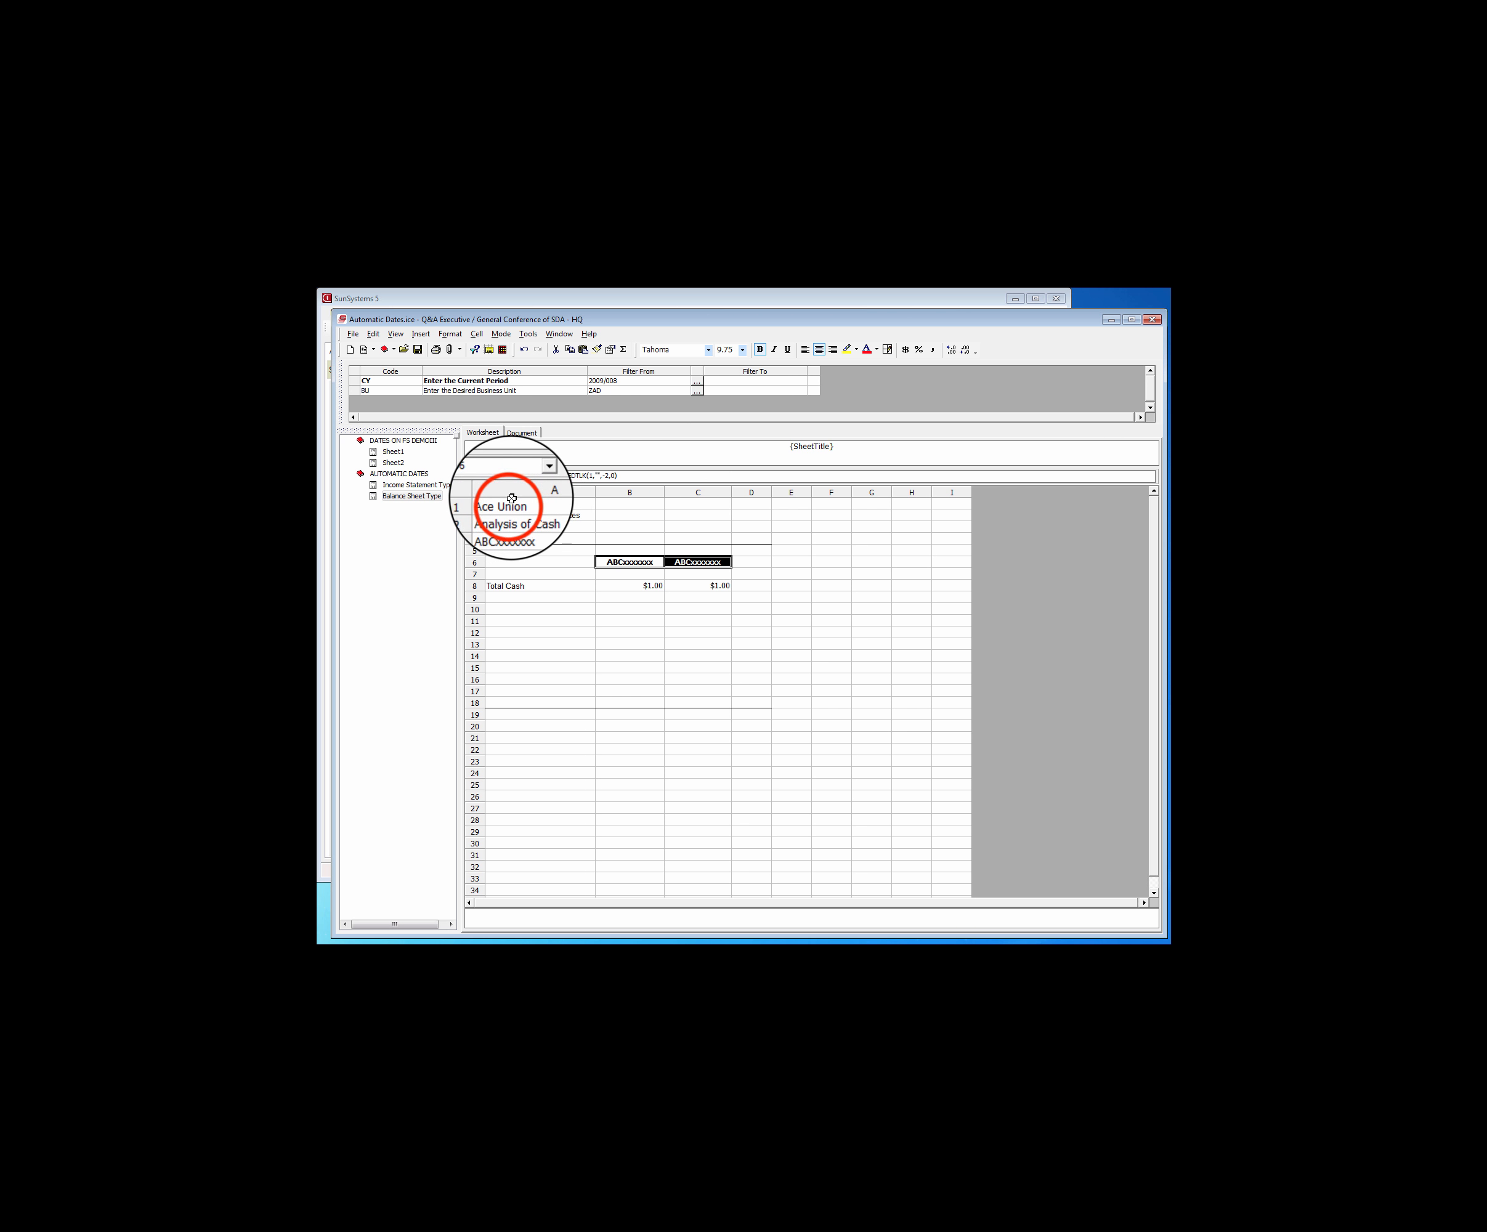
{"action": "left_click_drag", "start_coordinate": [510, 504], "coordinate": [510, 527]}
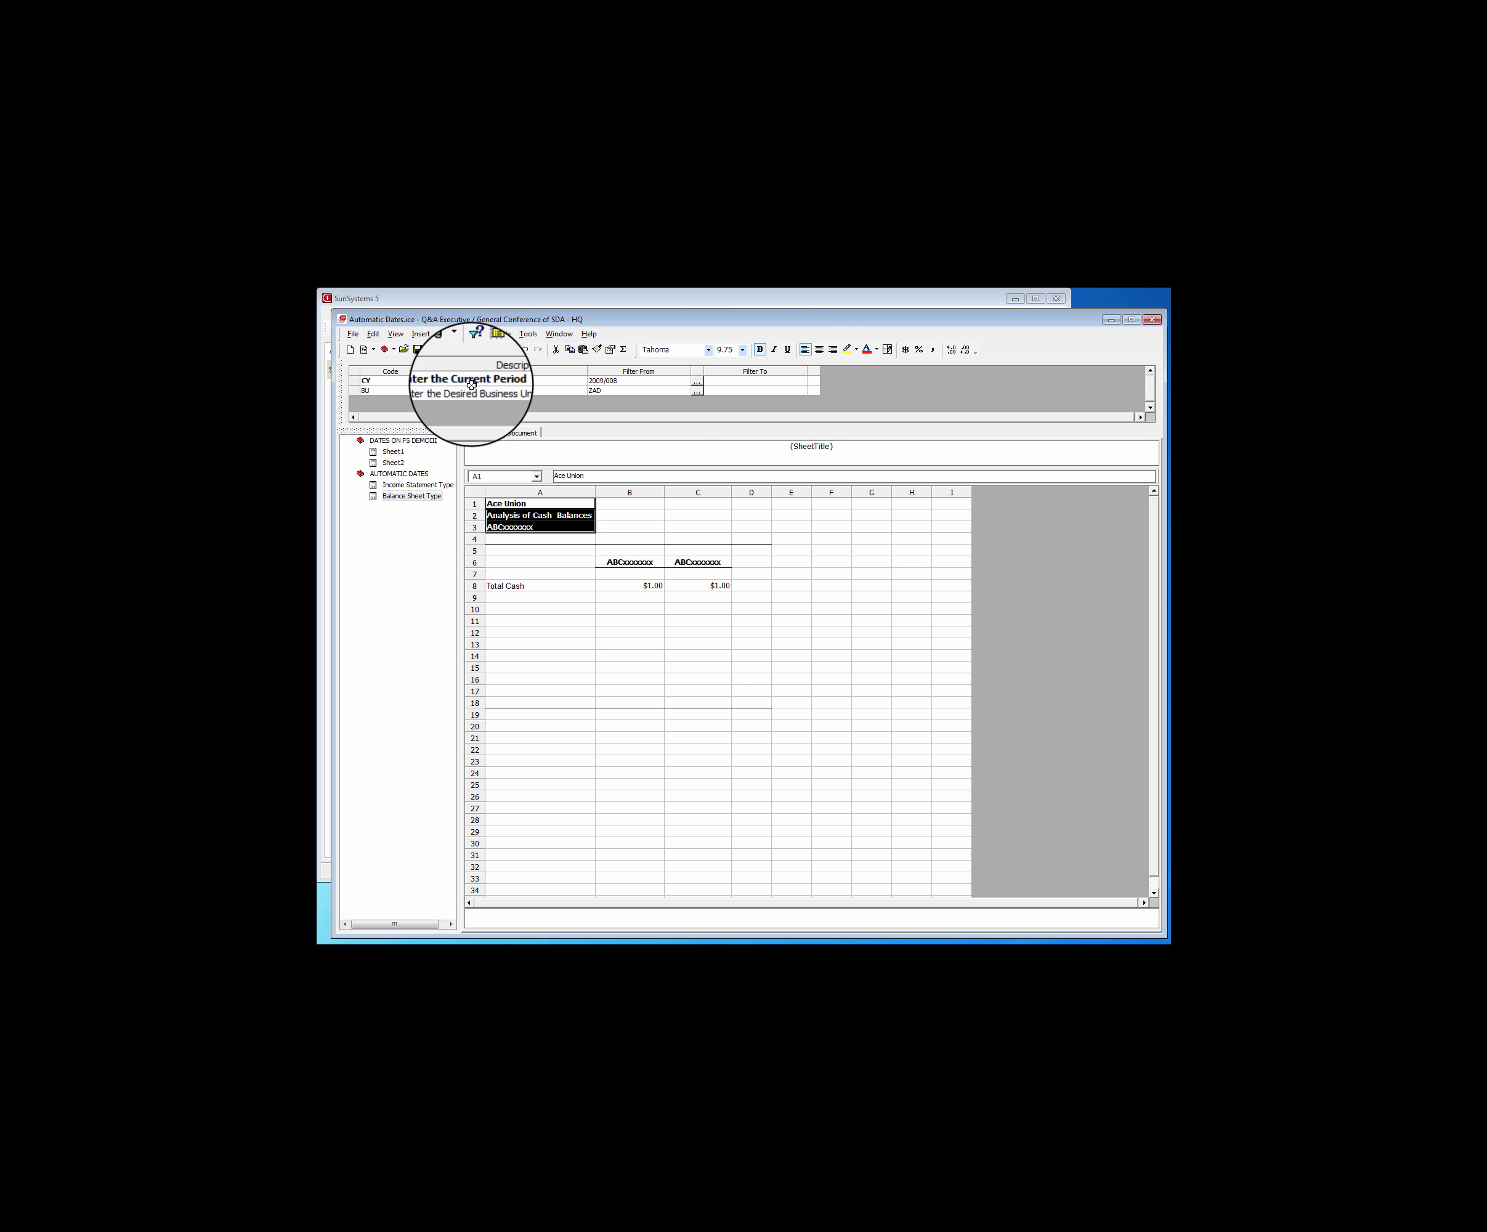
Run the Automatic Dates report and check the date and year headings on the Balance Sheet Type and Income Statement Type outputs
{"action": "left_click", "coordinate": [476, 350]}
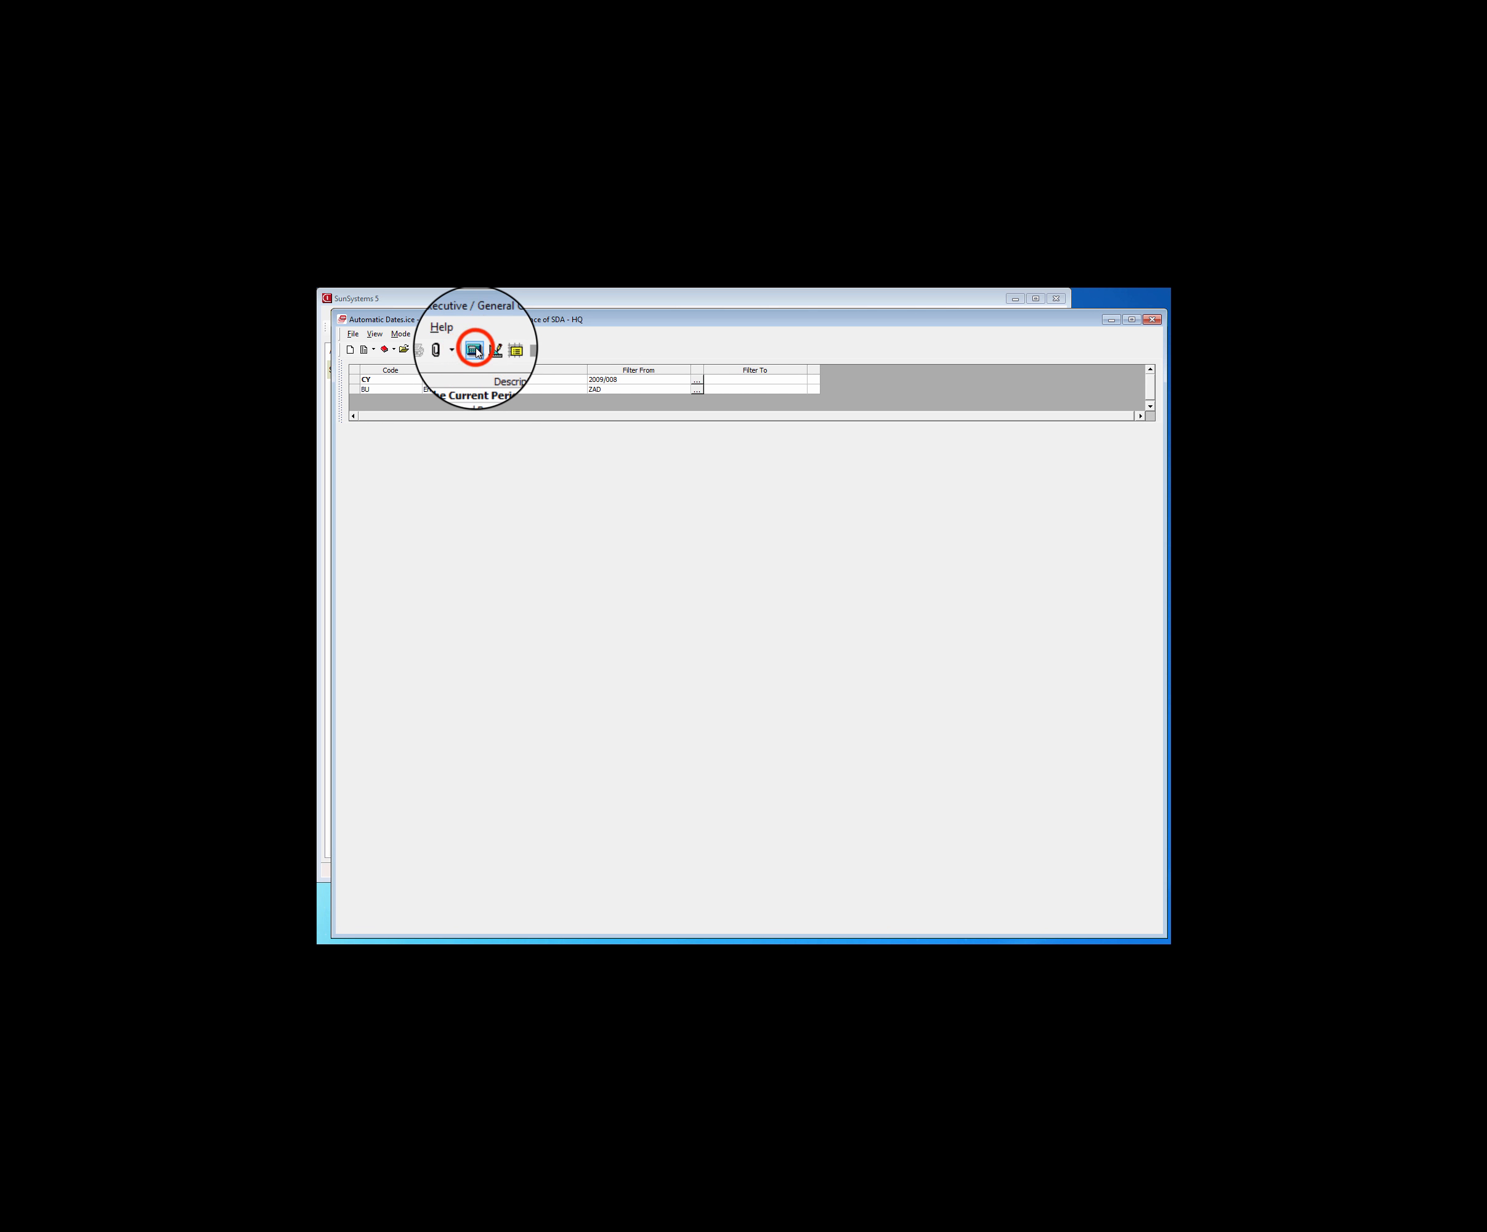
{"action": "left_click", "coordinate": [715, 441]}
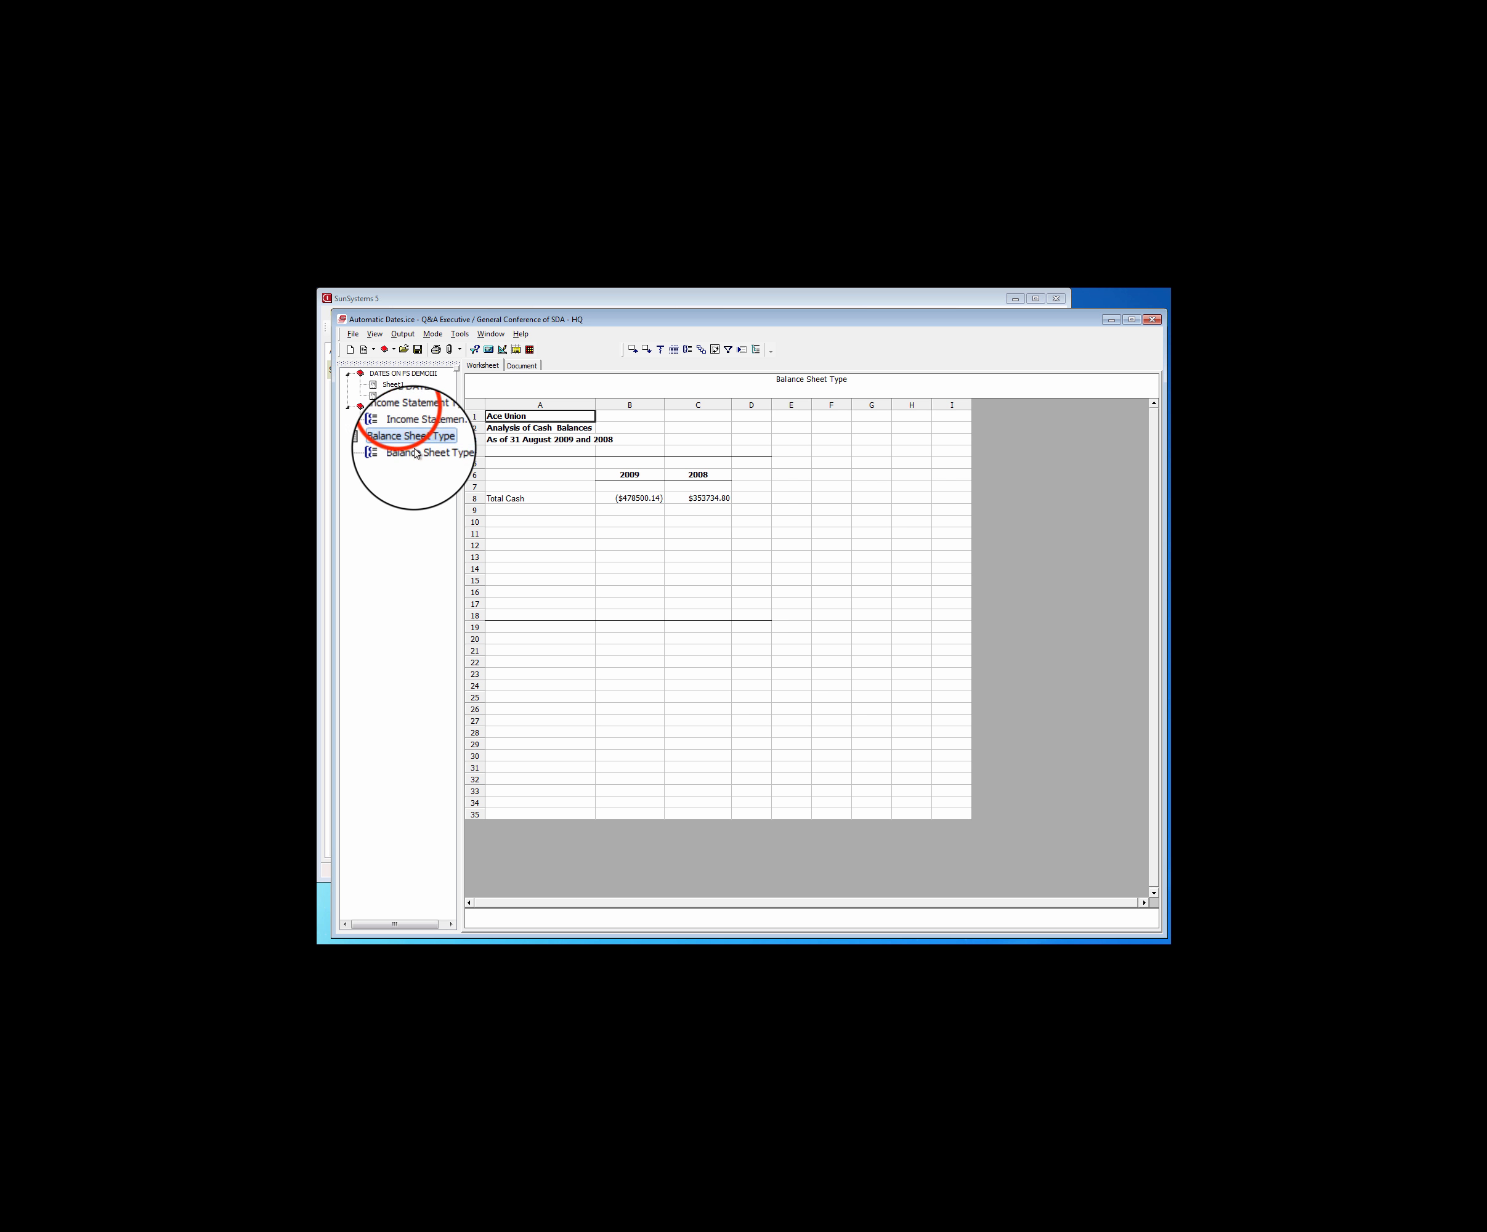
{"action": "left_click", "coordinate": [417, 417]}
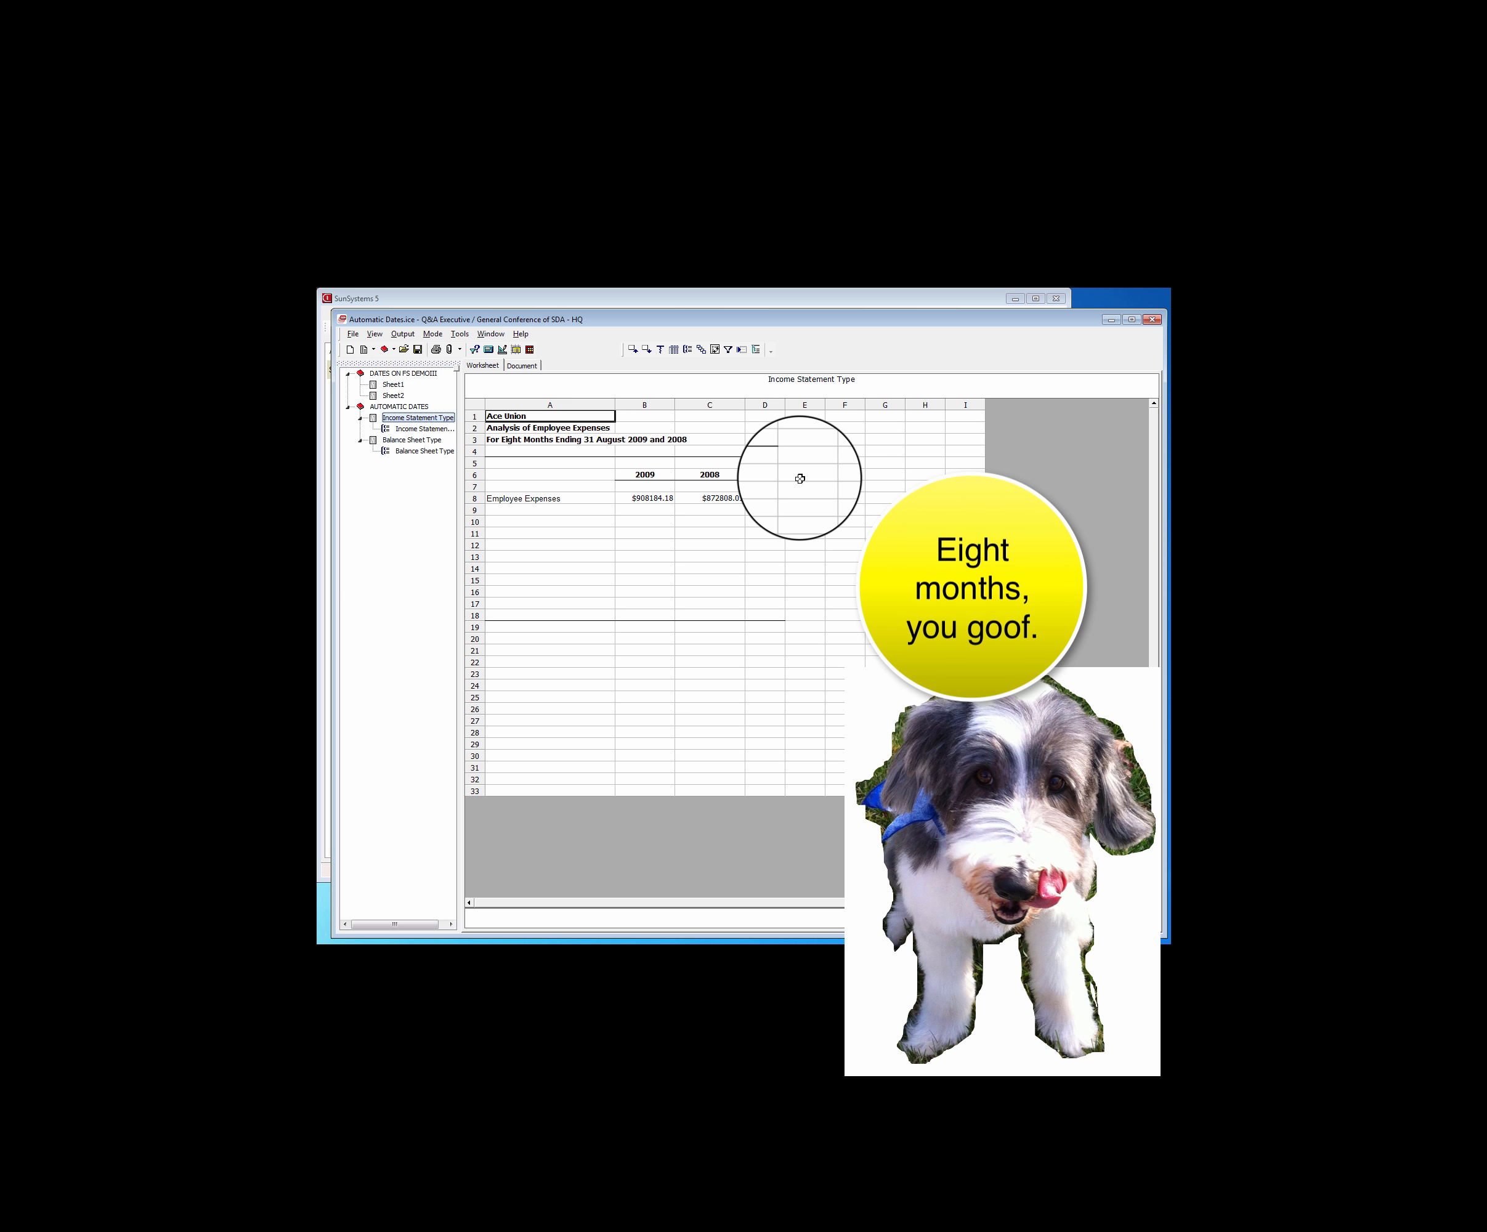
Set the Enter the Current Period filter of the Automatic Dates report to 2009/009
{"action": "left_click", "coordinate": [501, 349]}
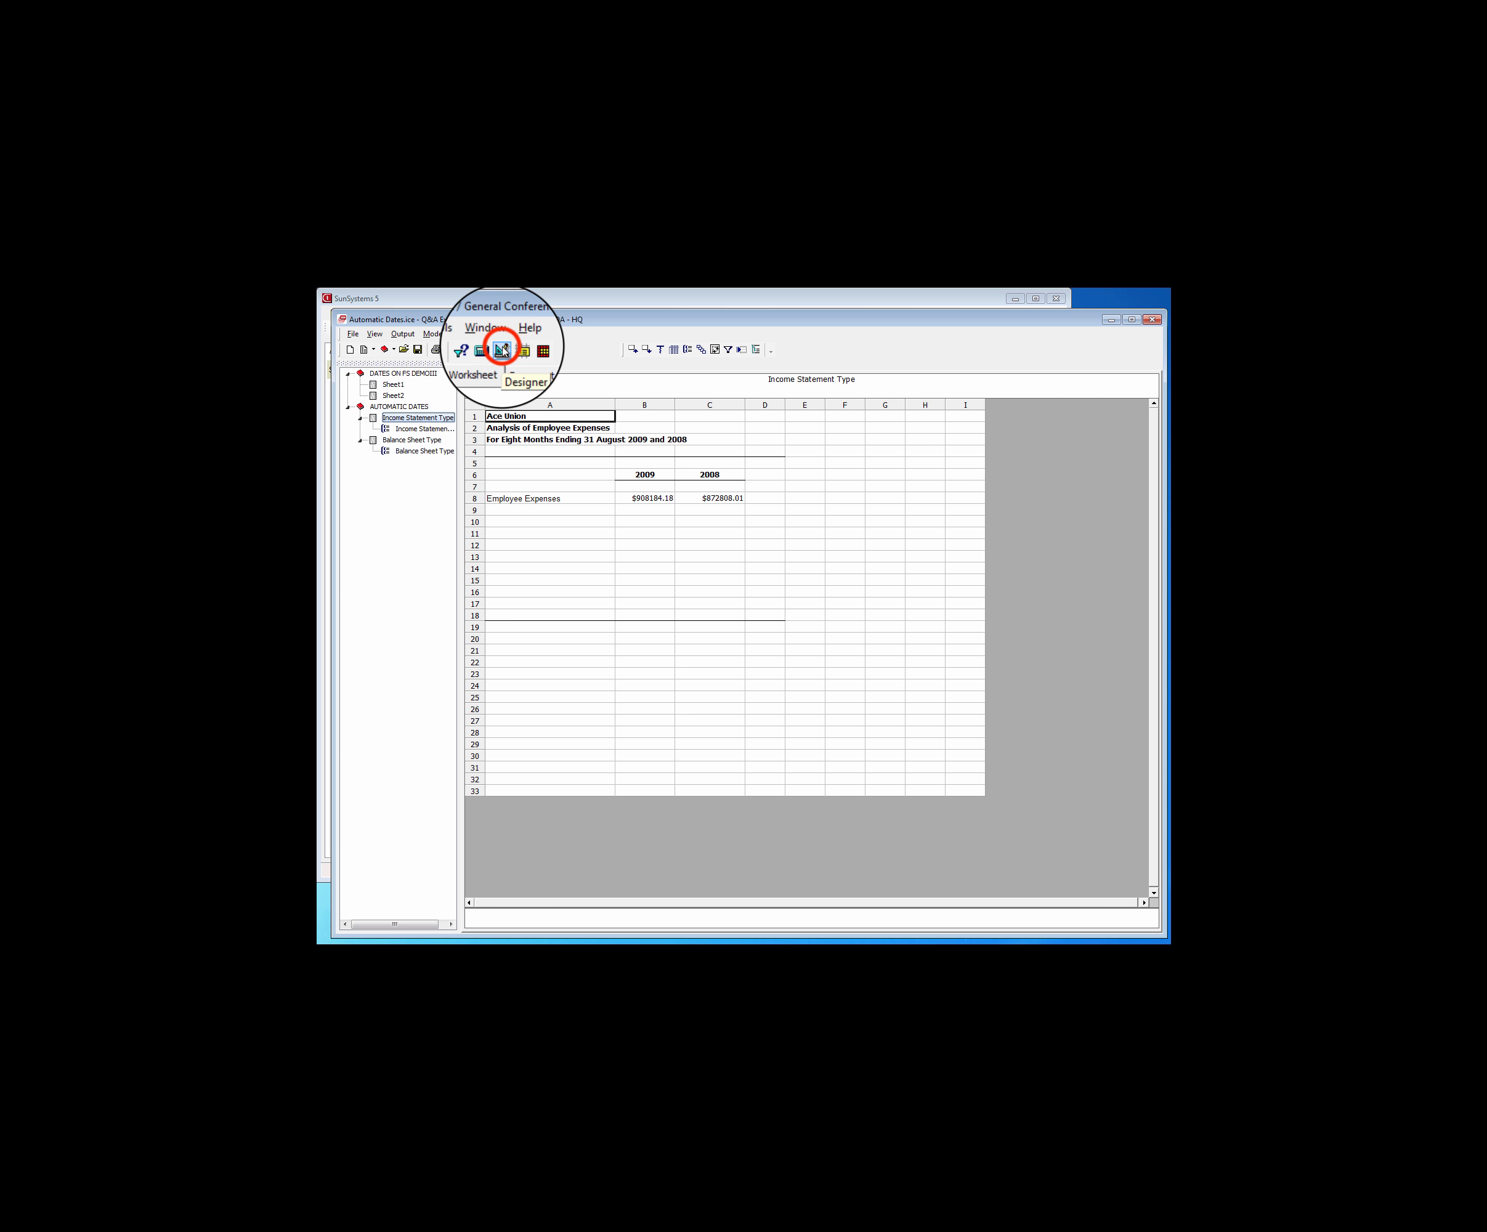
{"action": "left_click", "coordinate": [599, 382]}
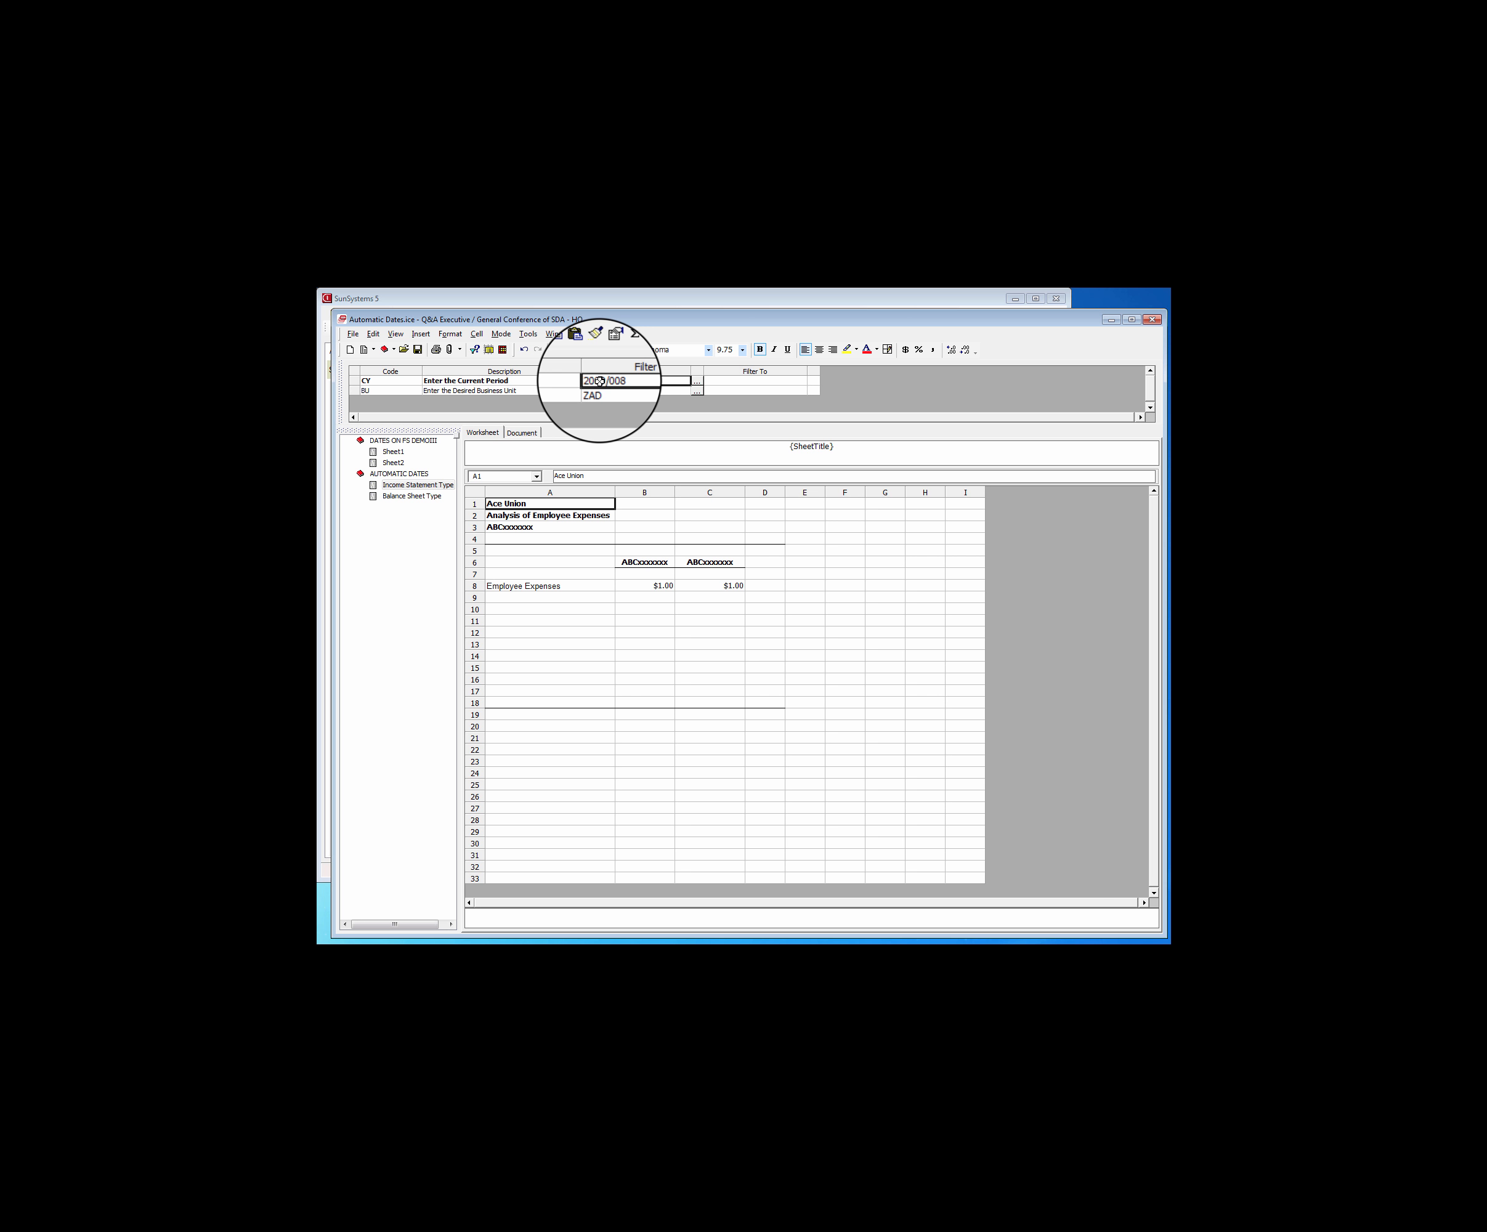
{"action": "left_click", "coordinate": [474, 349]}
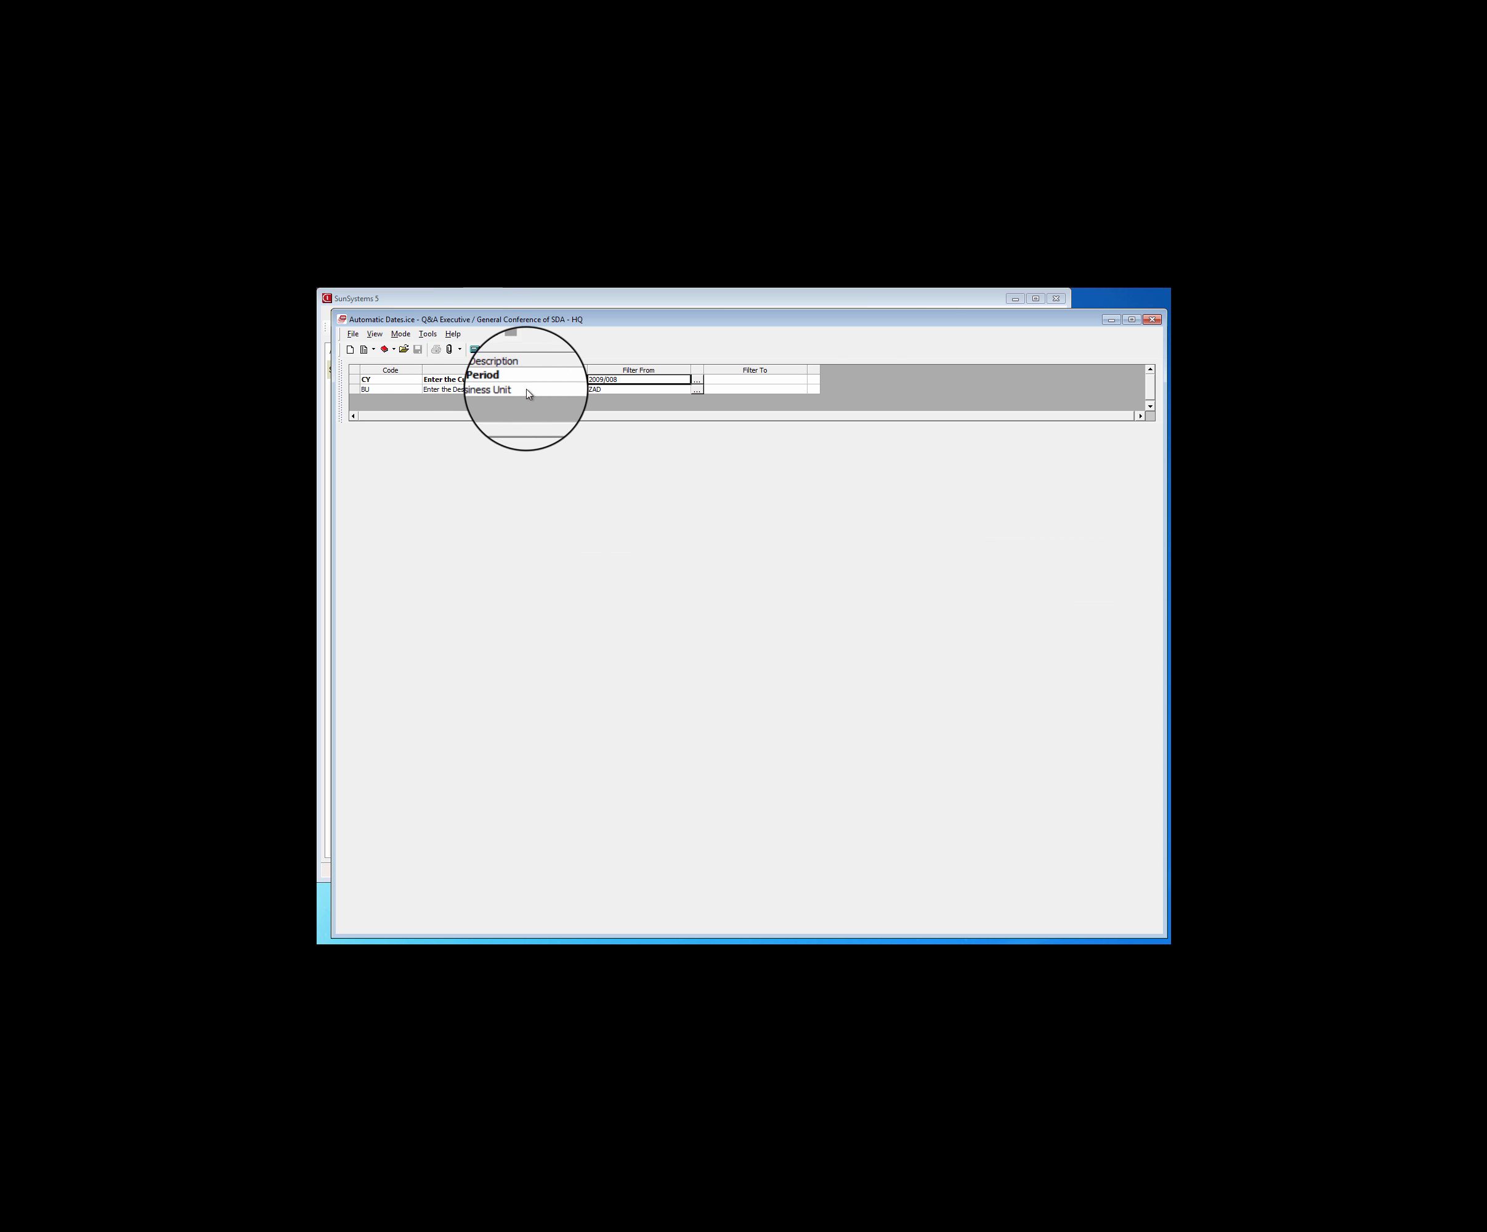
{"action": "double_click", "coordinate": [620, 379]}
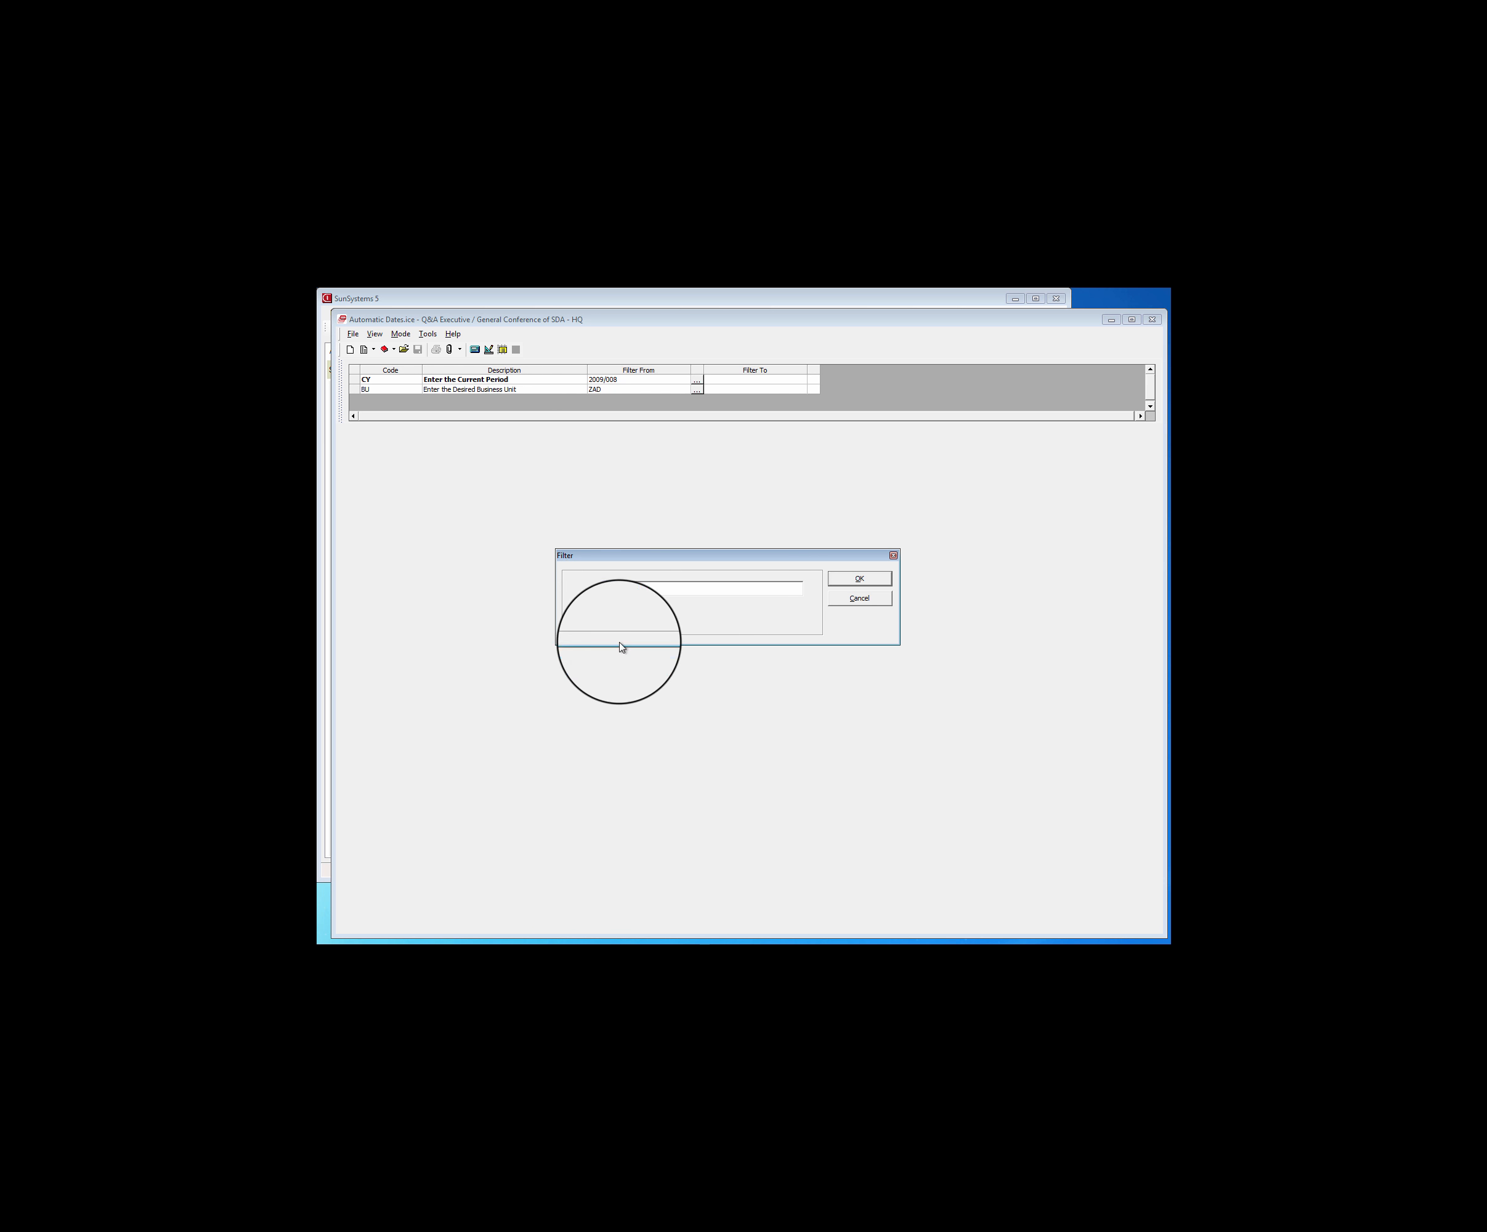
{"action": "left_click", "coordinate": [638, 588]}
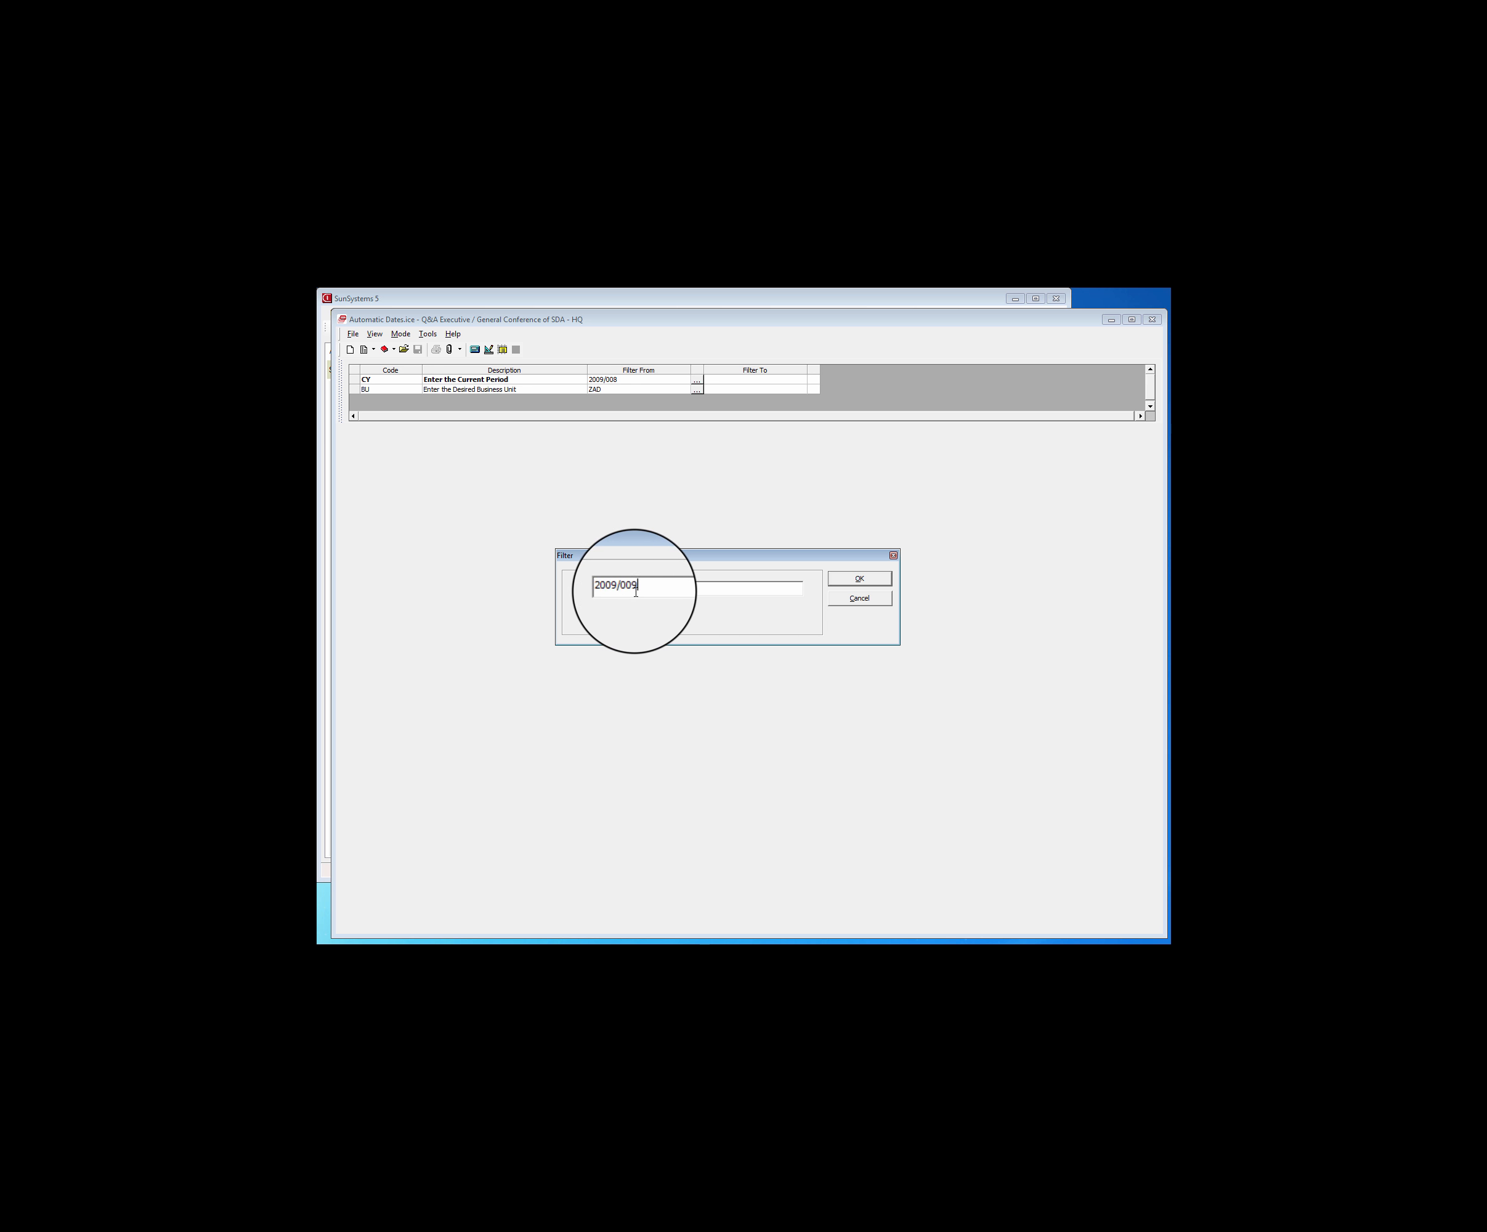
{"action": "left_click", "coordinate": [838, 579]}
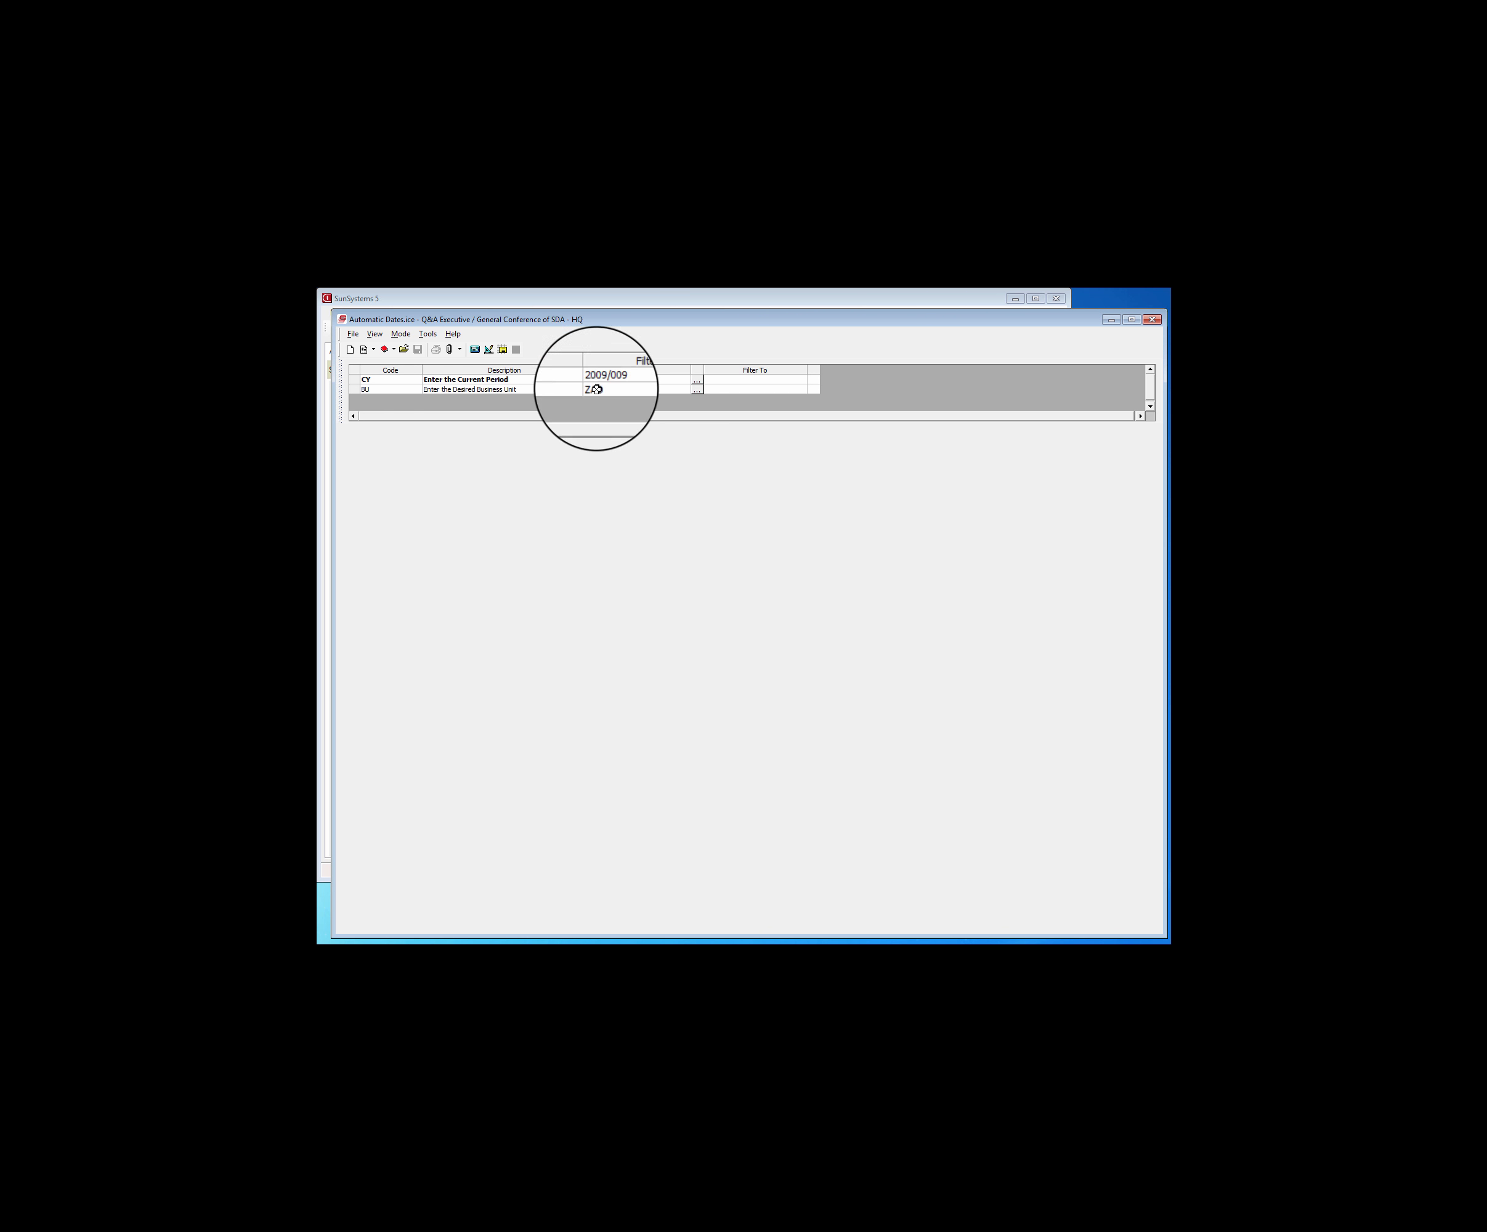
Extract the report's drill path and check the date headings on the Income Statement Type and Balance Sheet Type outputs
{"action": "left_click", "coordinate": [474, 349]}
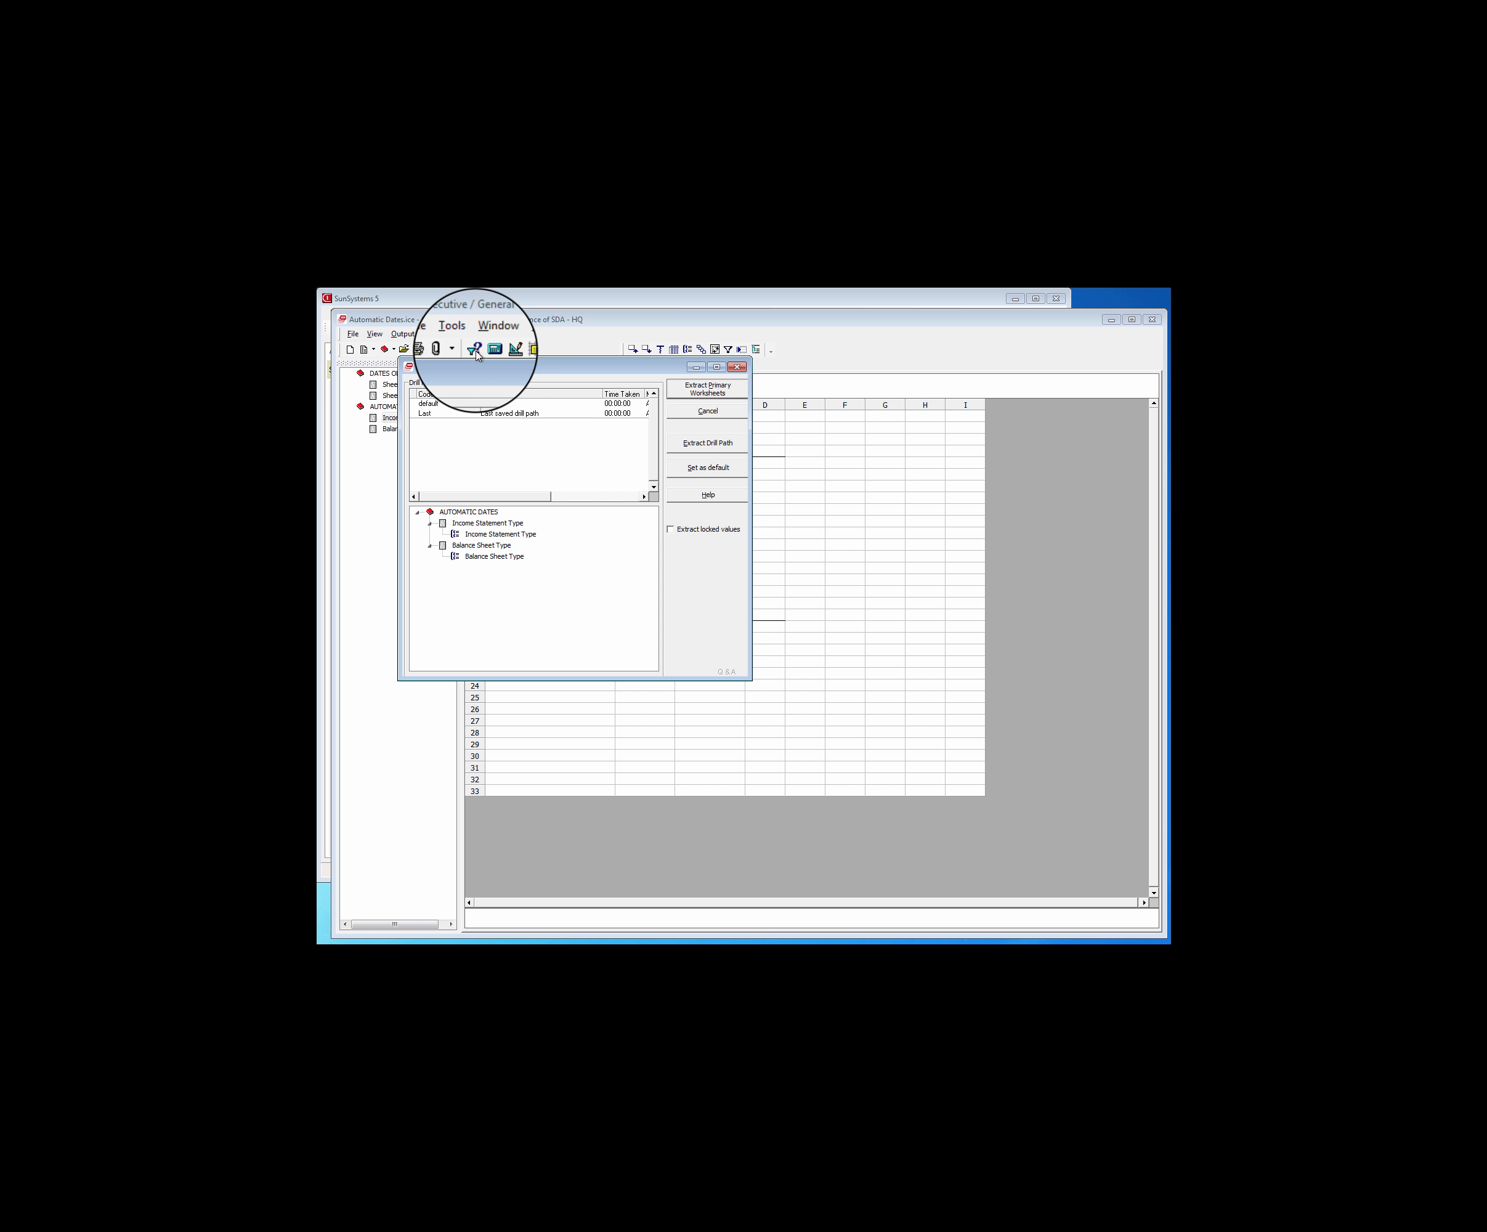
{"action": "left_click", "coordinate": [714, 443]}
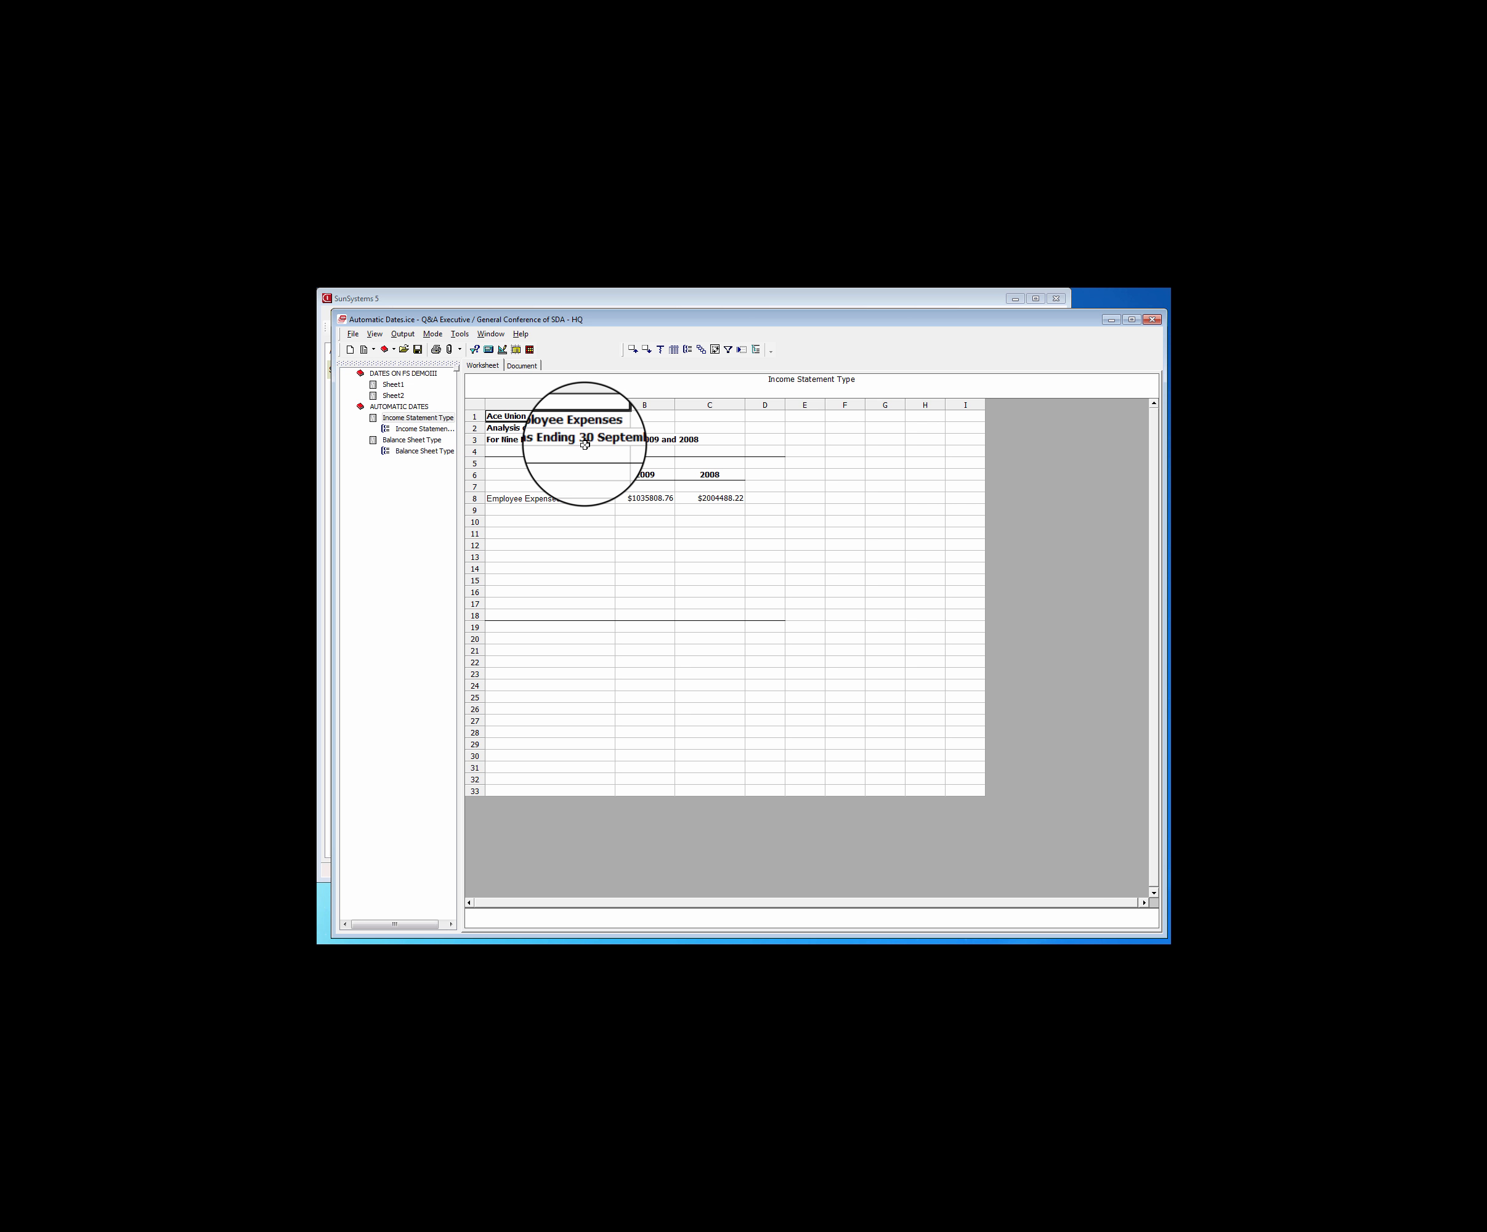
{"action": "left_click", "coordinate": [426, 439]}
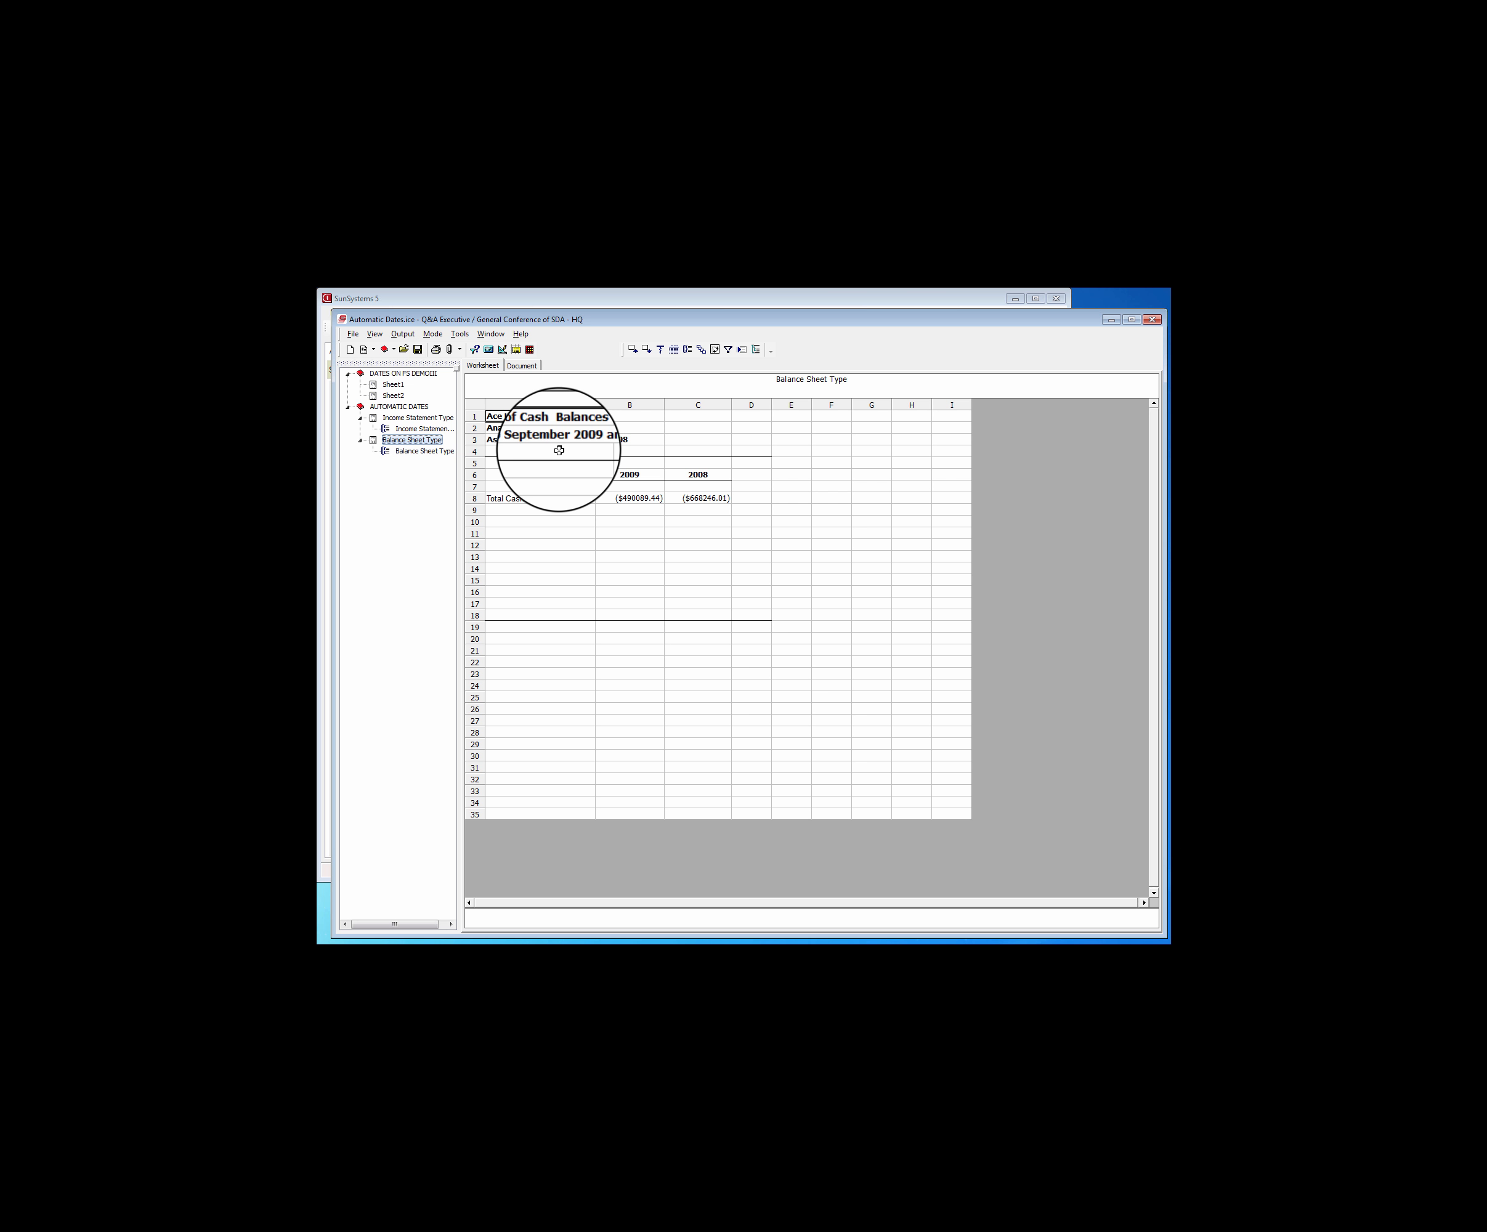
Switch to SunSystems 5 and amend the Atlantic Ocean Division address record, setting the State Code to 05
{"action": "left_click", "coordinate": [625, 303]}
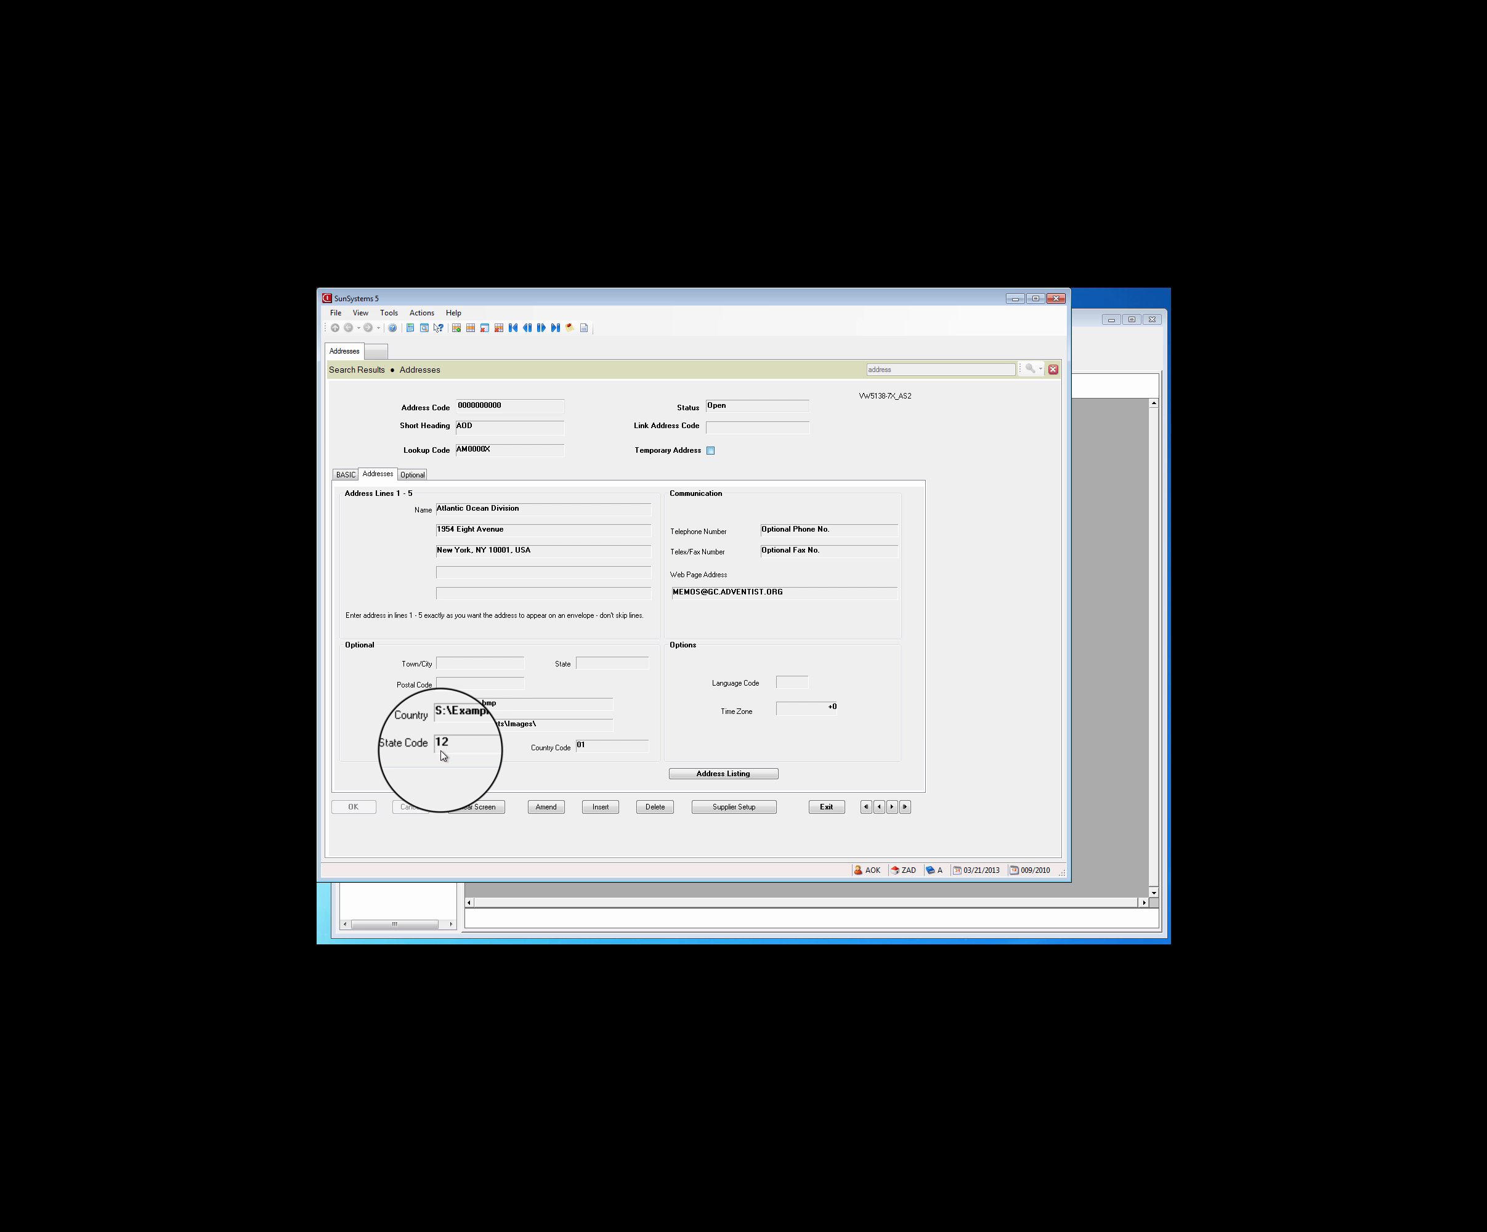
{"action": "left_click", "coordinate": [546, 807]}
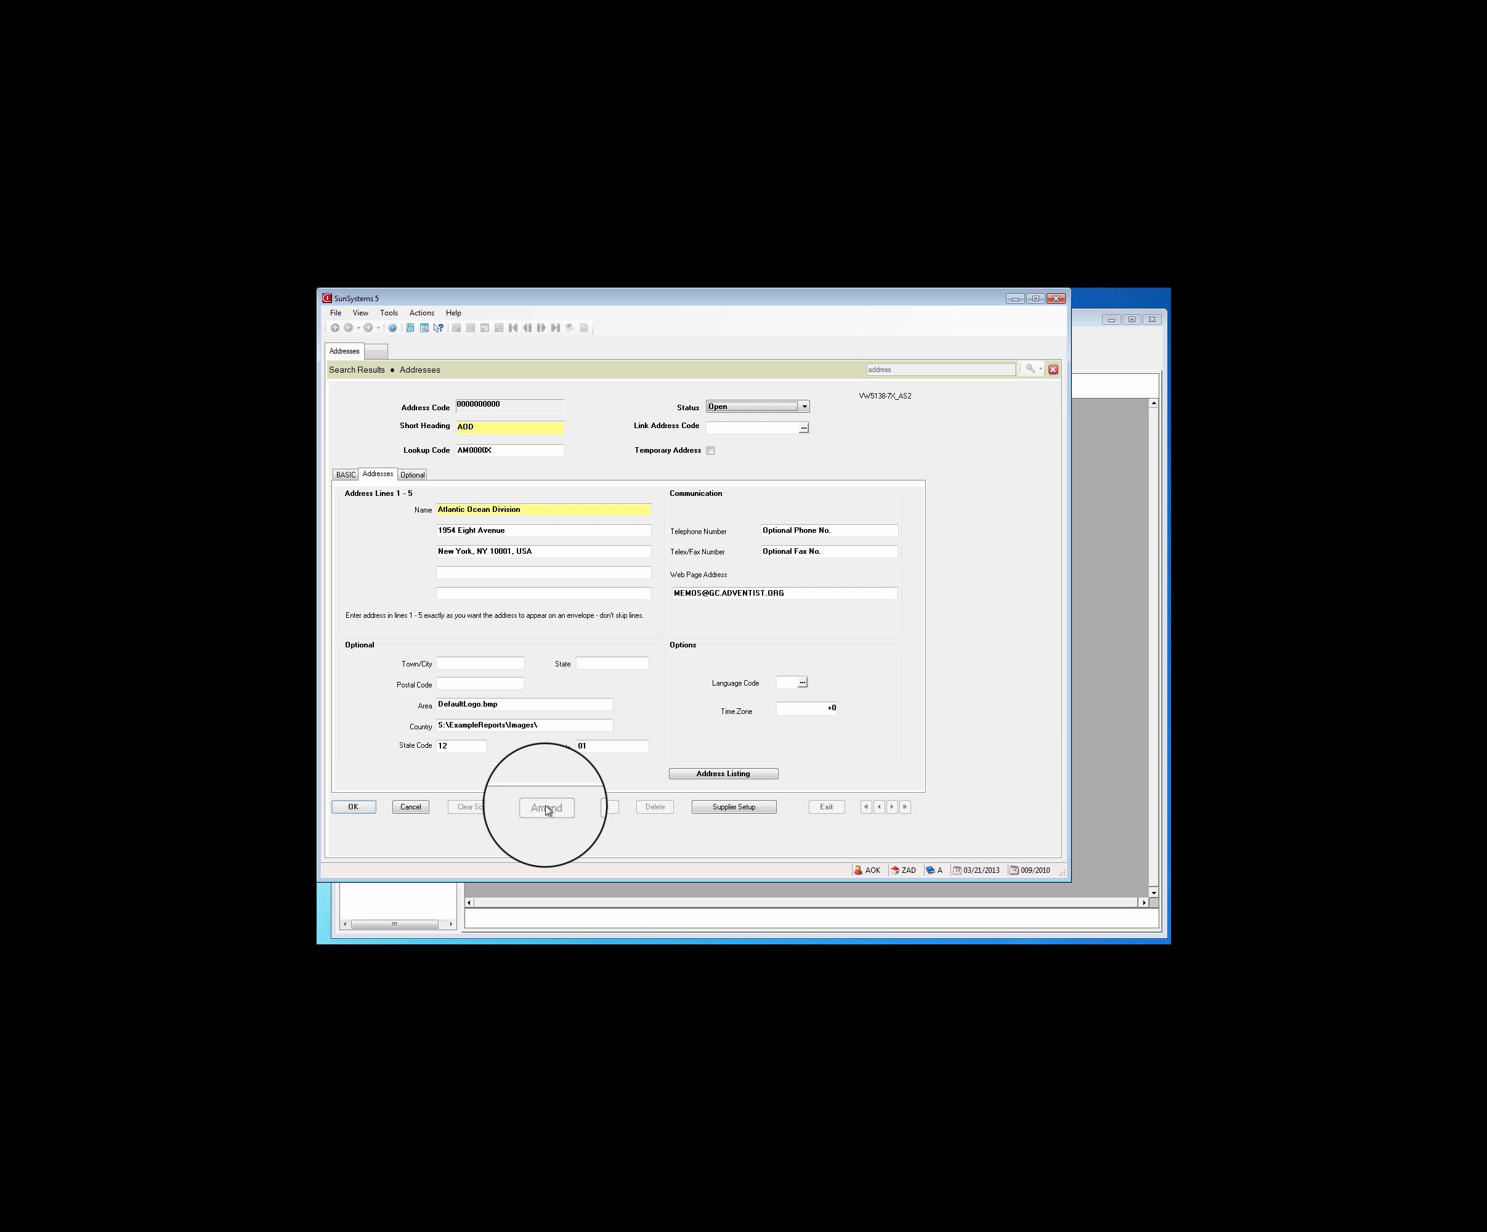
{"action": "left_click", "coordinate": [451, 747]}
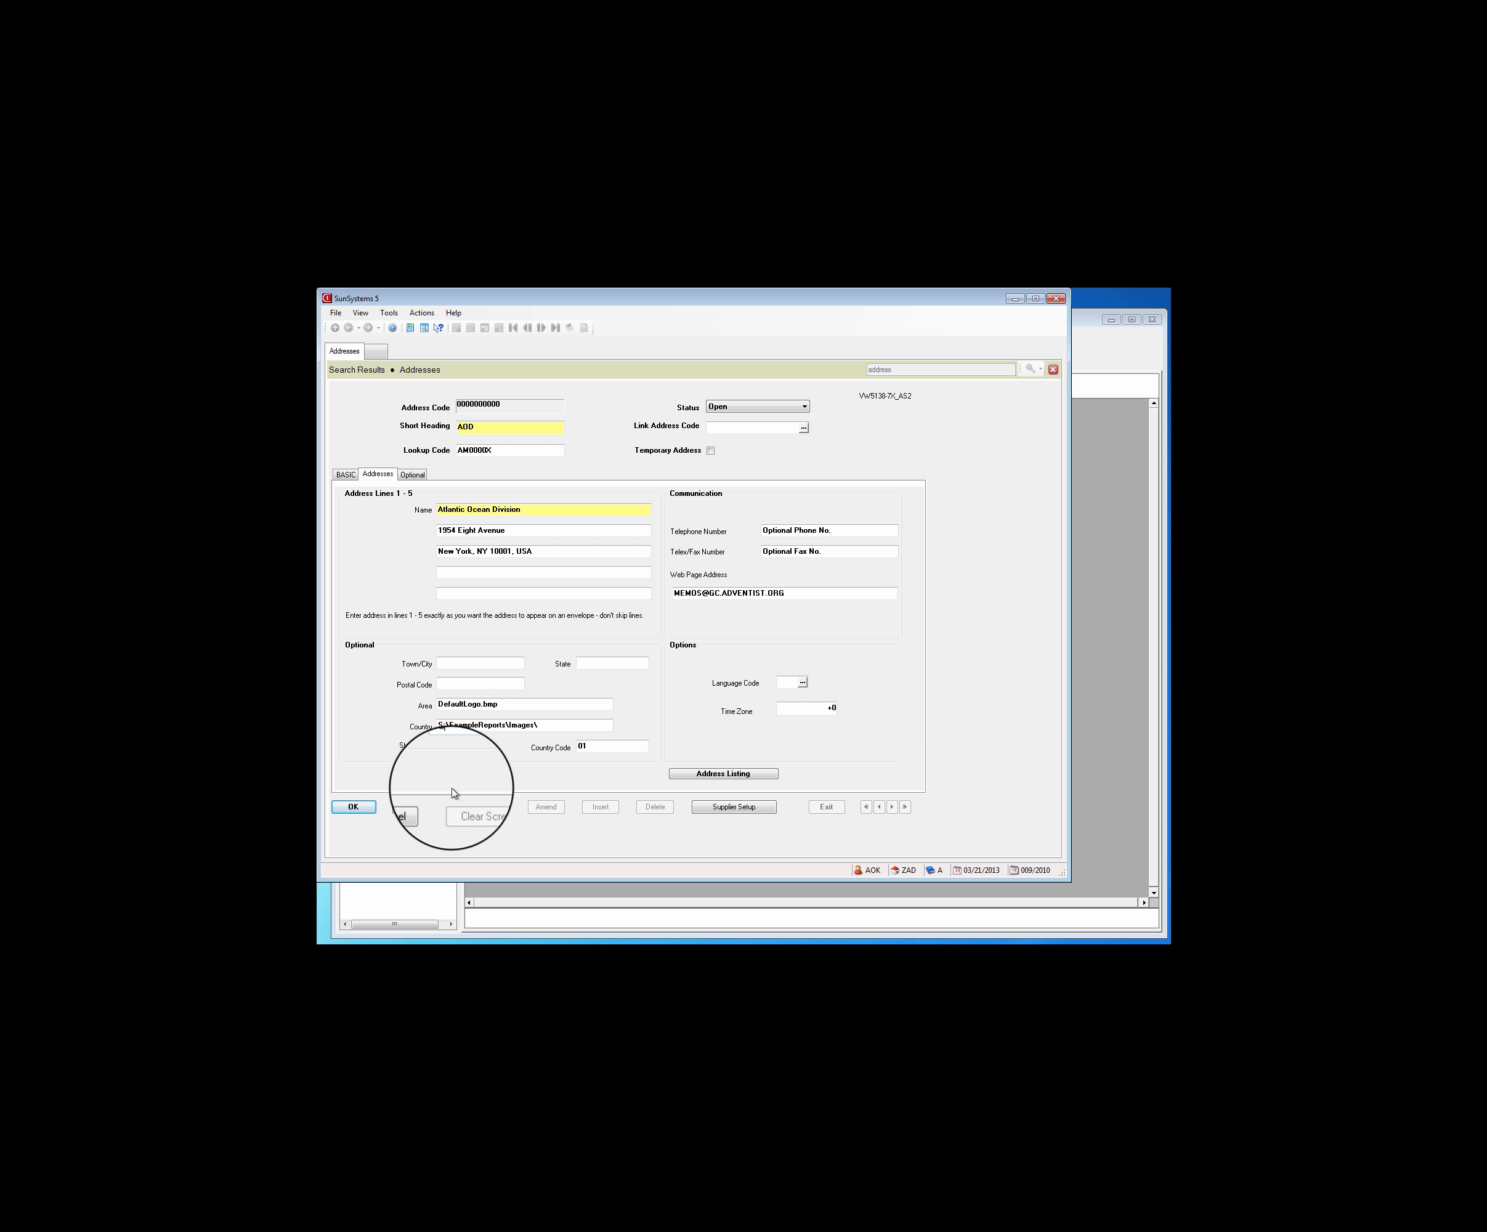
{"action": "left_click", "coordinate": [370, 807]}
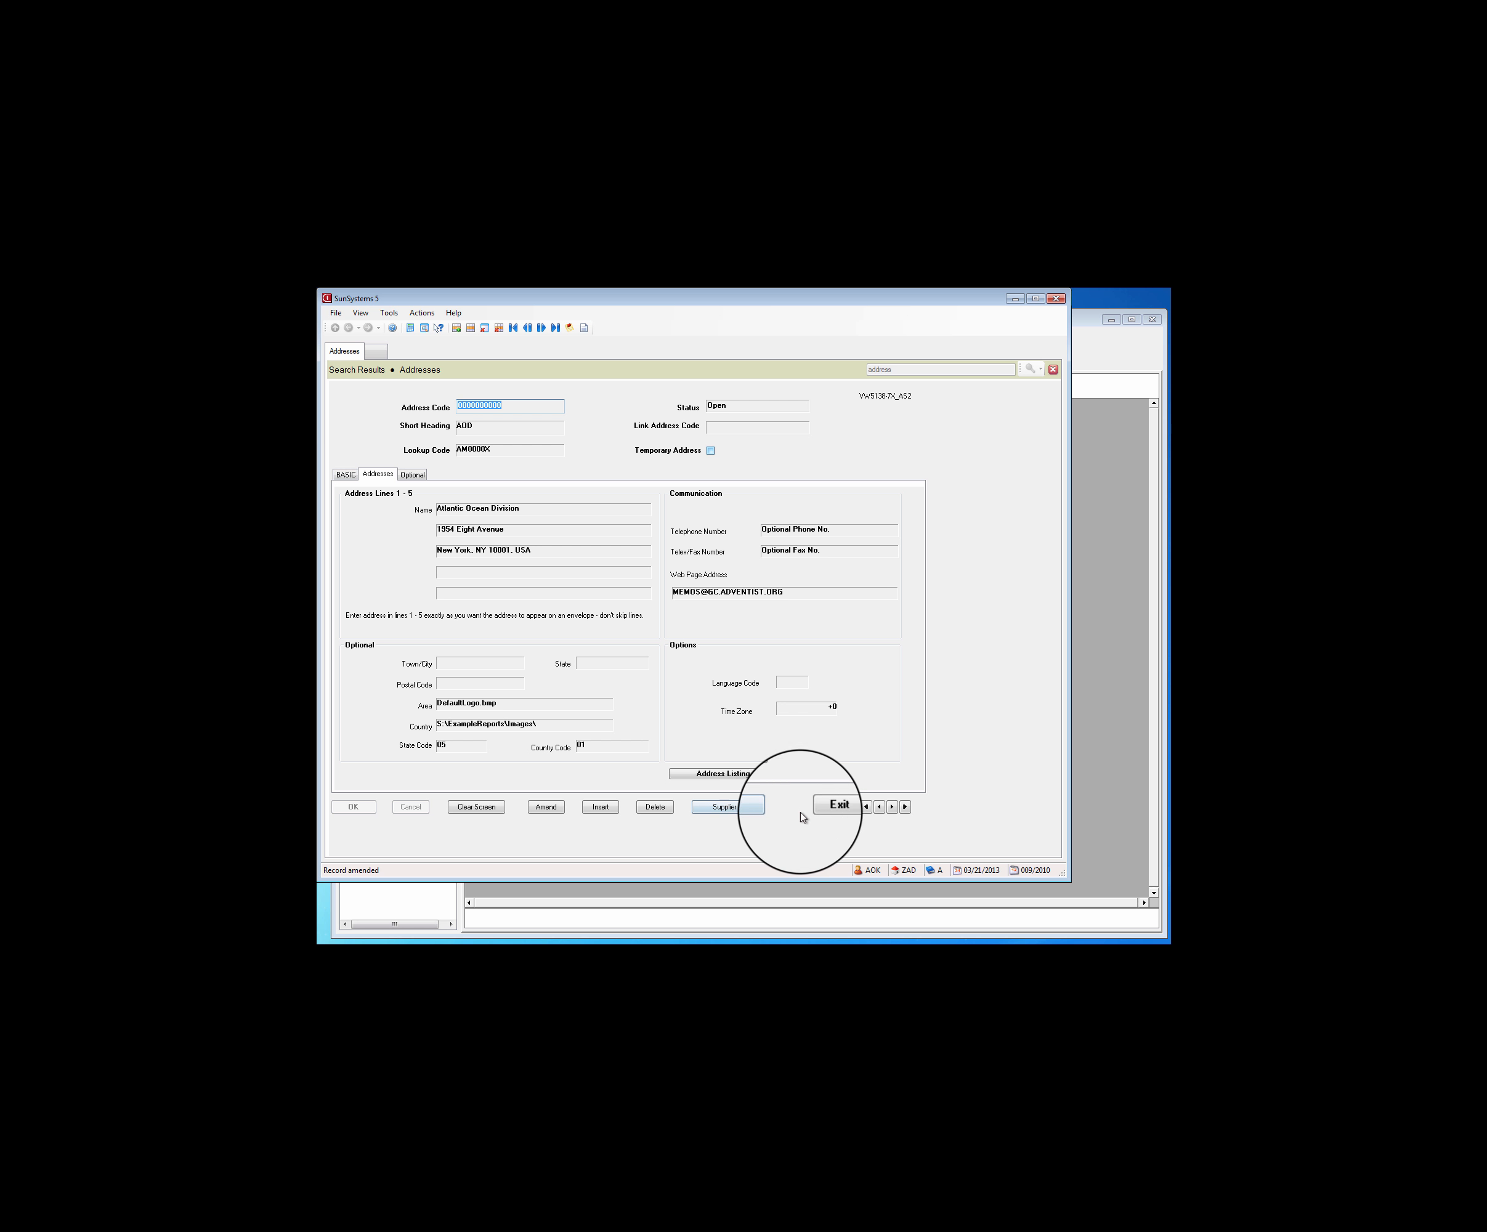
Return to the Automatic Dates report in Q&A Executive and extract its drill path again with the period filter at 2009/009
{"action": "left_click", "coordinate": [1105, 801]}
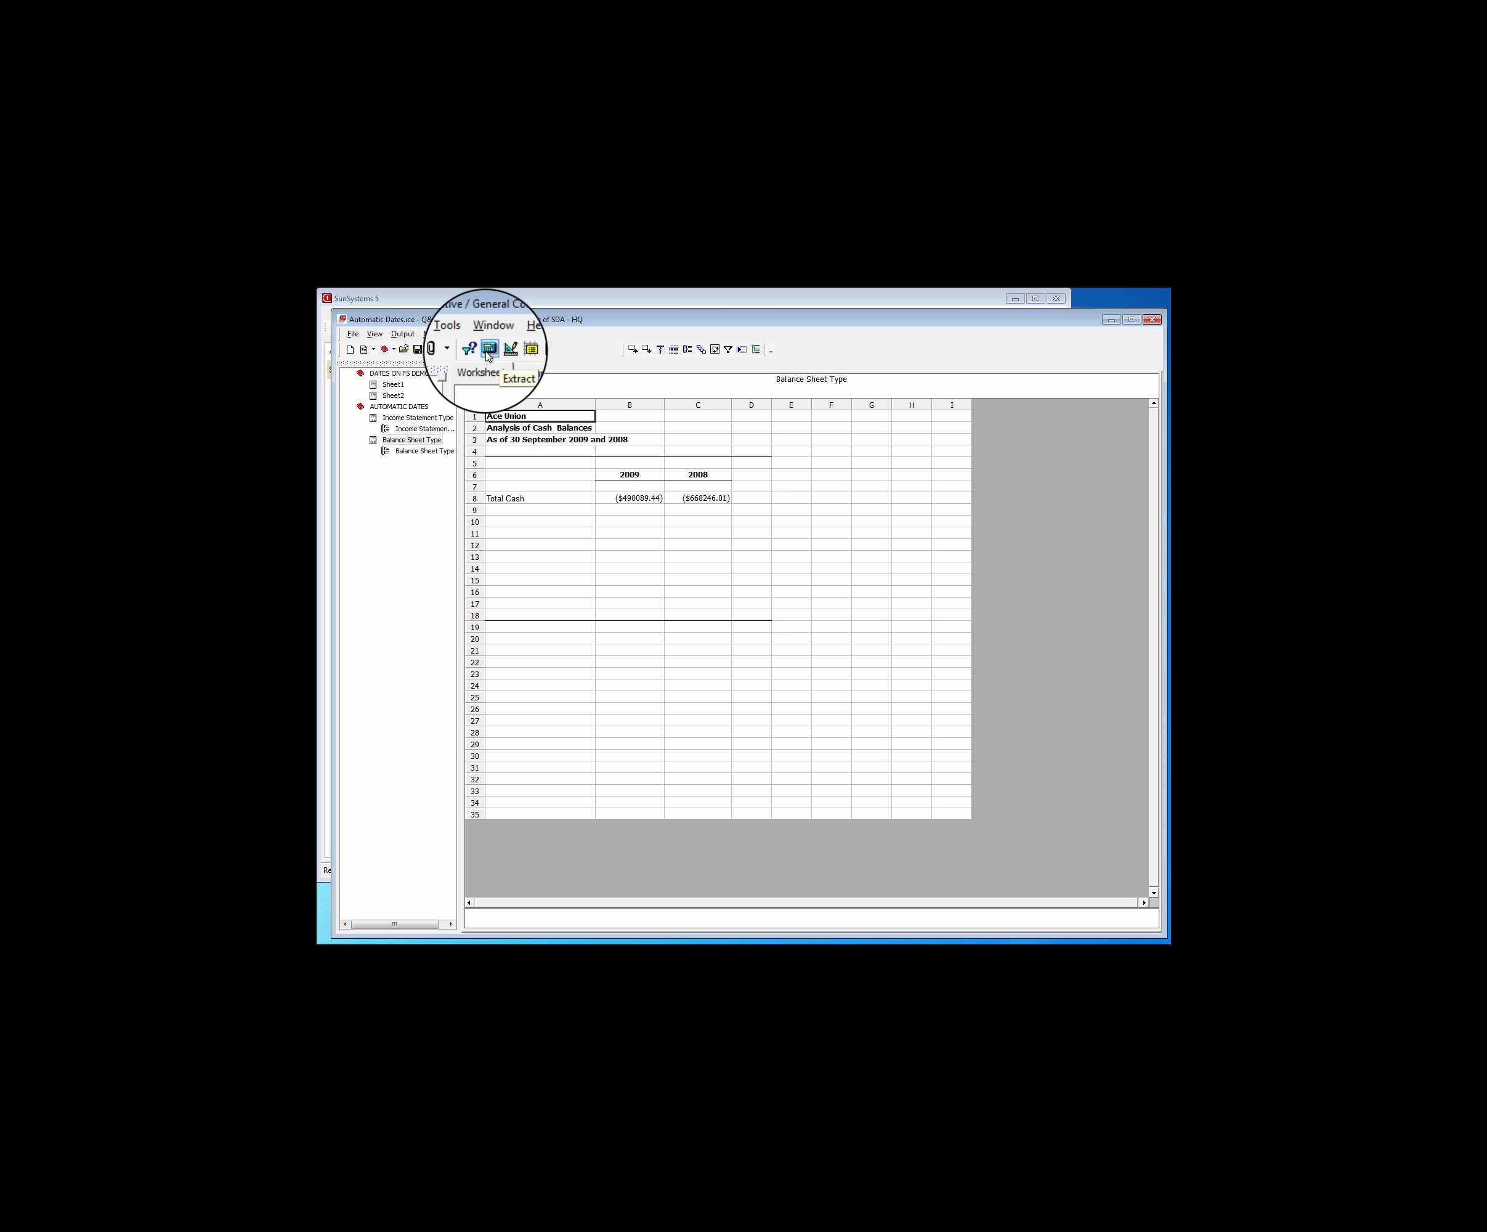
{"action": "left_click", "coordinate": [501, 350]}
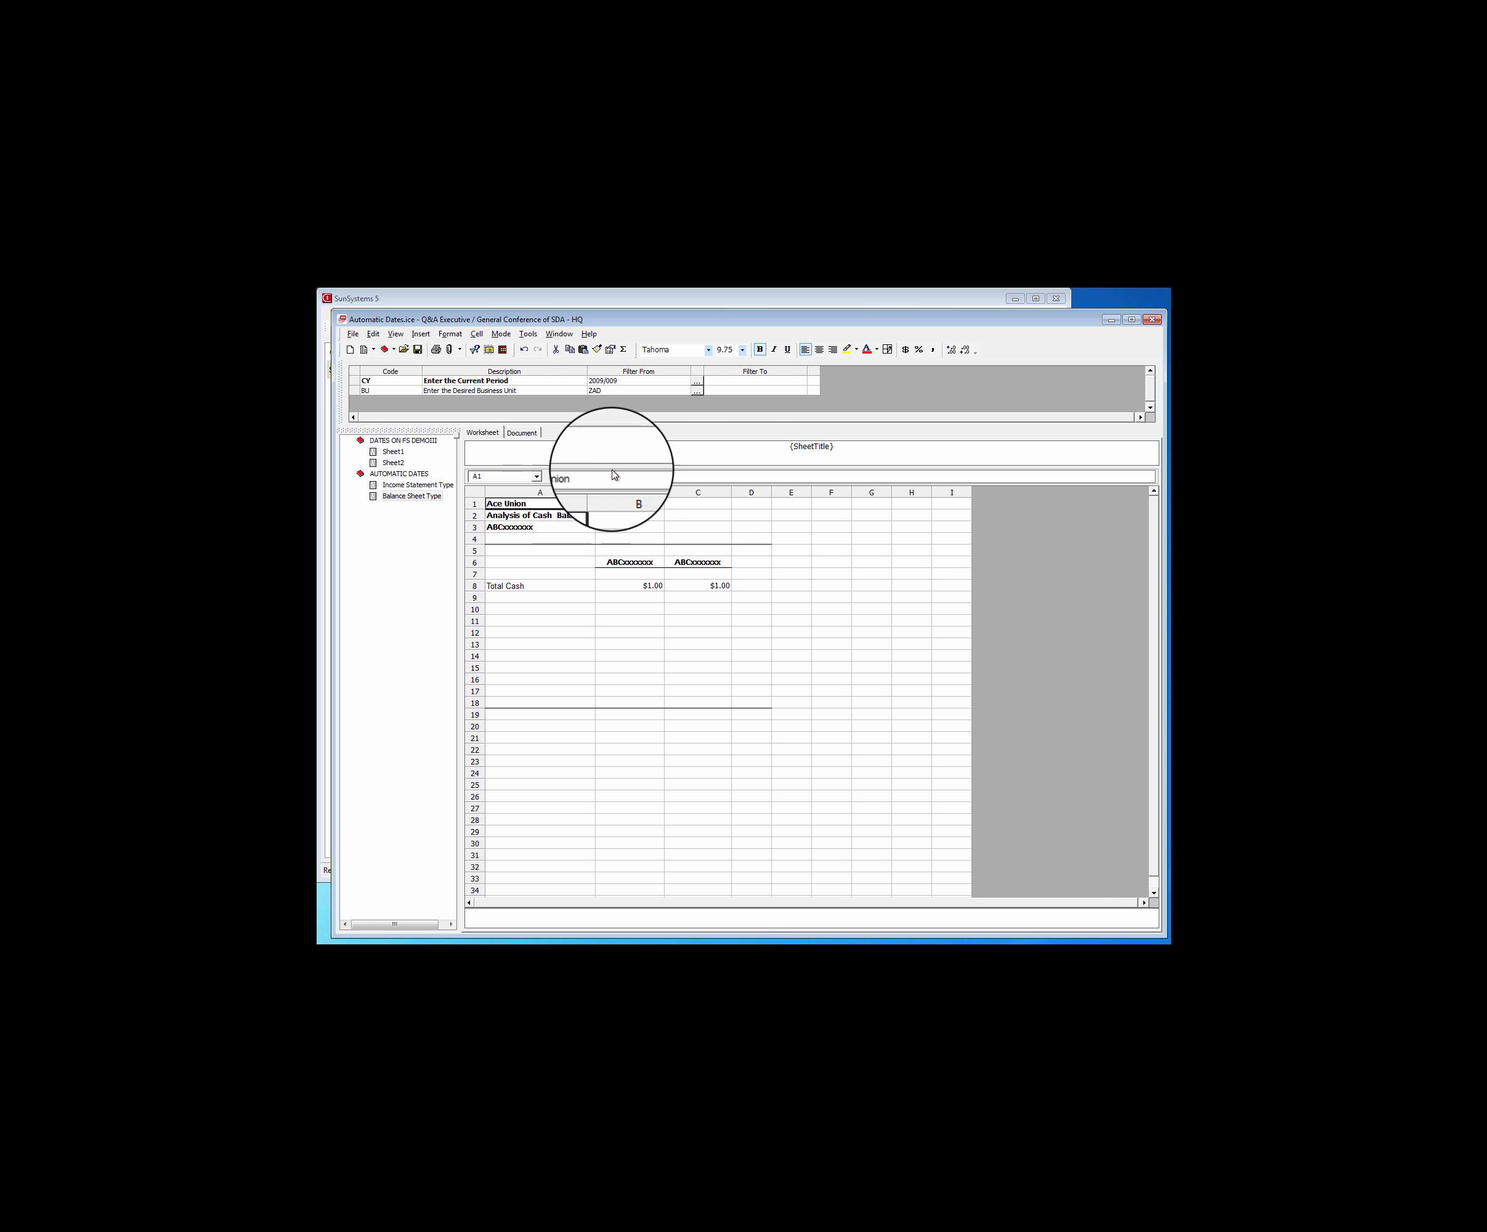
{"action": "left_click", "coordinate": [612, 383]}
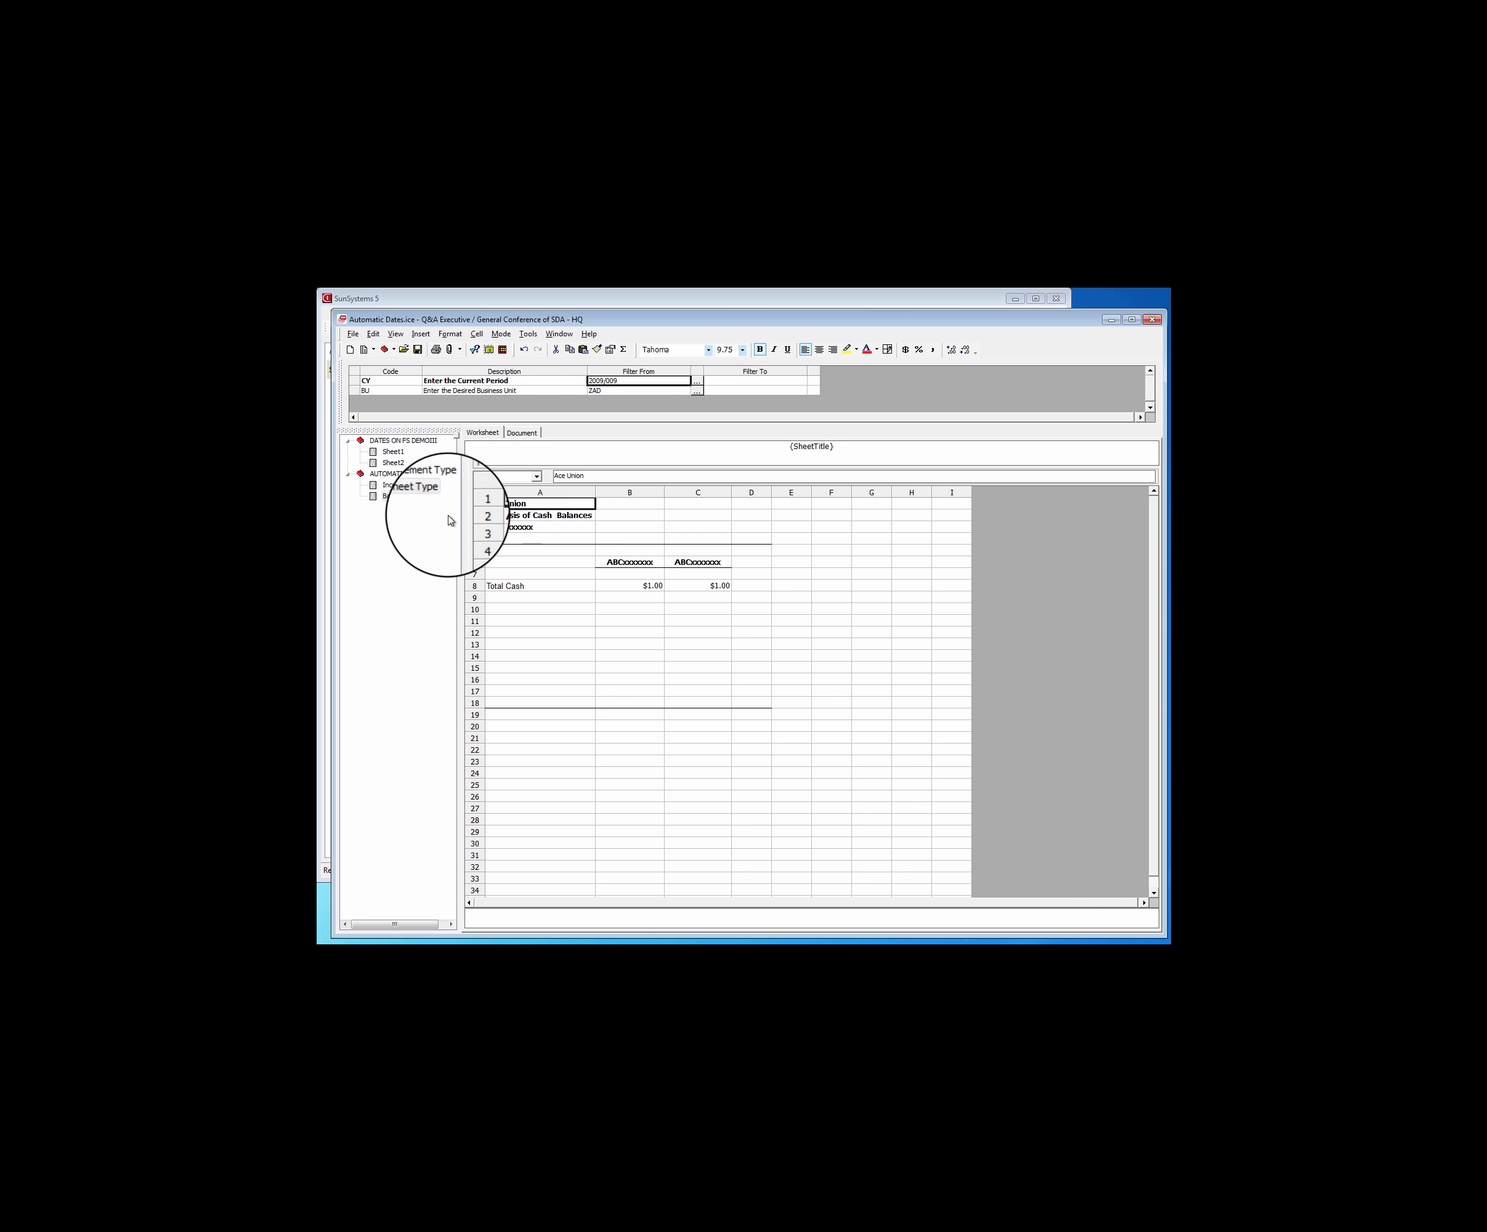
{"action": "left_click", "coordinate": [474, 349]}
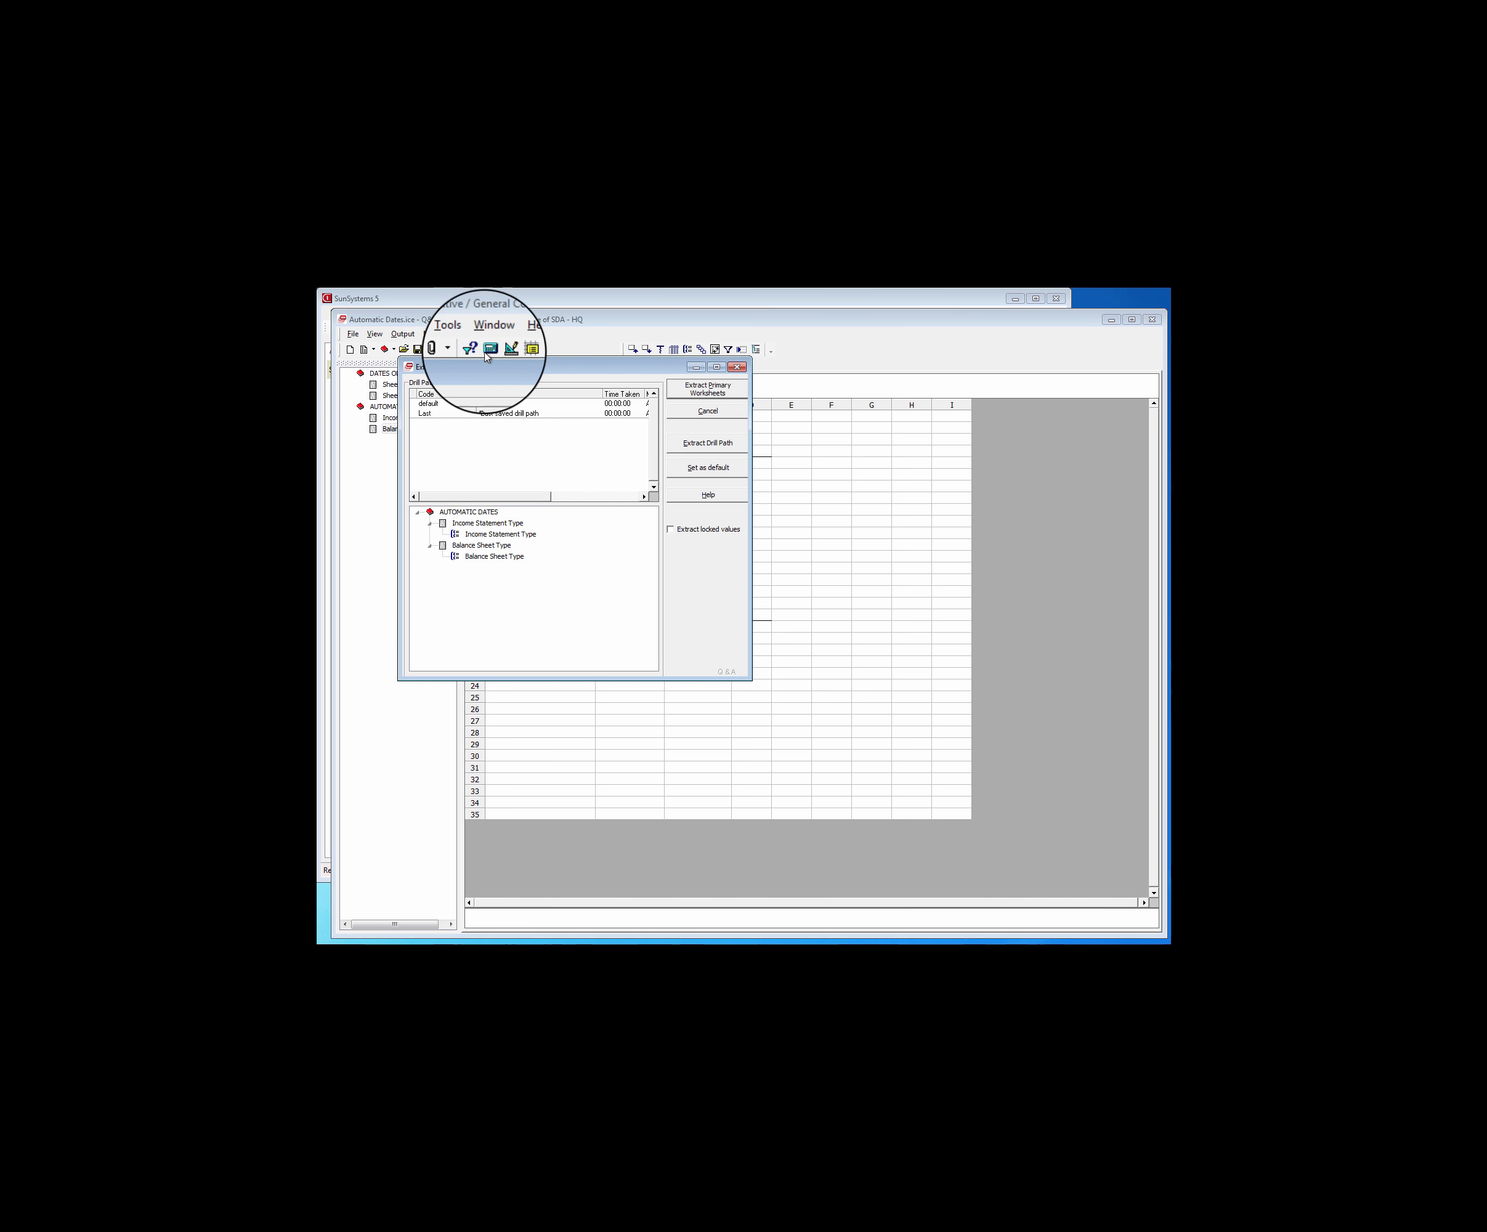
{"action": "left_click", "coordinate": [712, 441]}
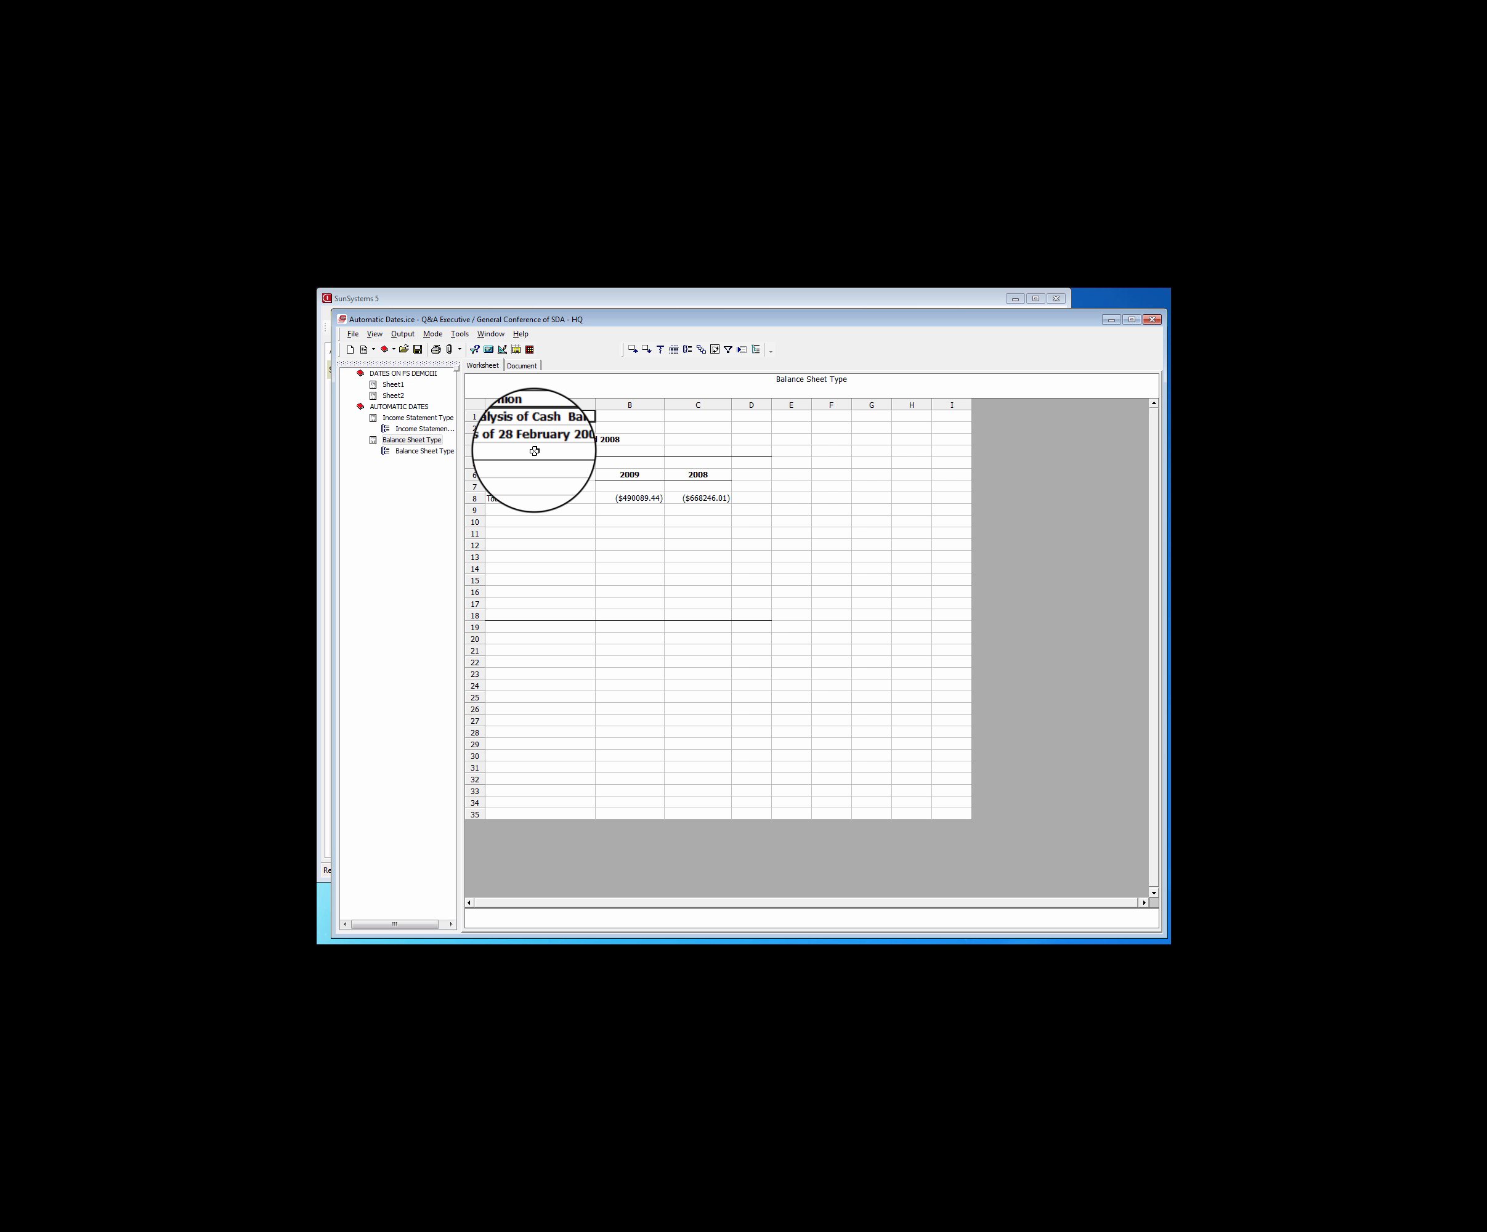
Compare the date headings and amounts on the Income Statement Type and Balance Sheet Type outputs
{"action": "left_click", "coordinate": [416, 419]}
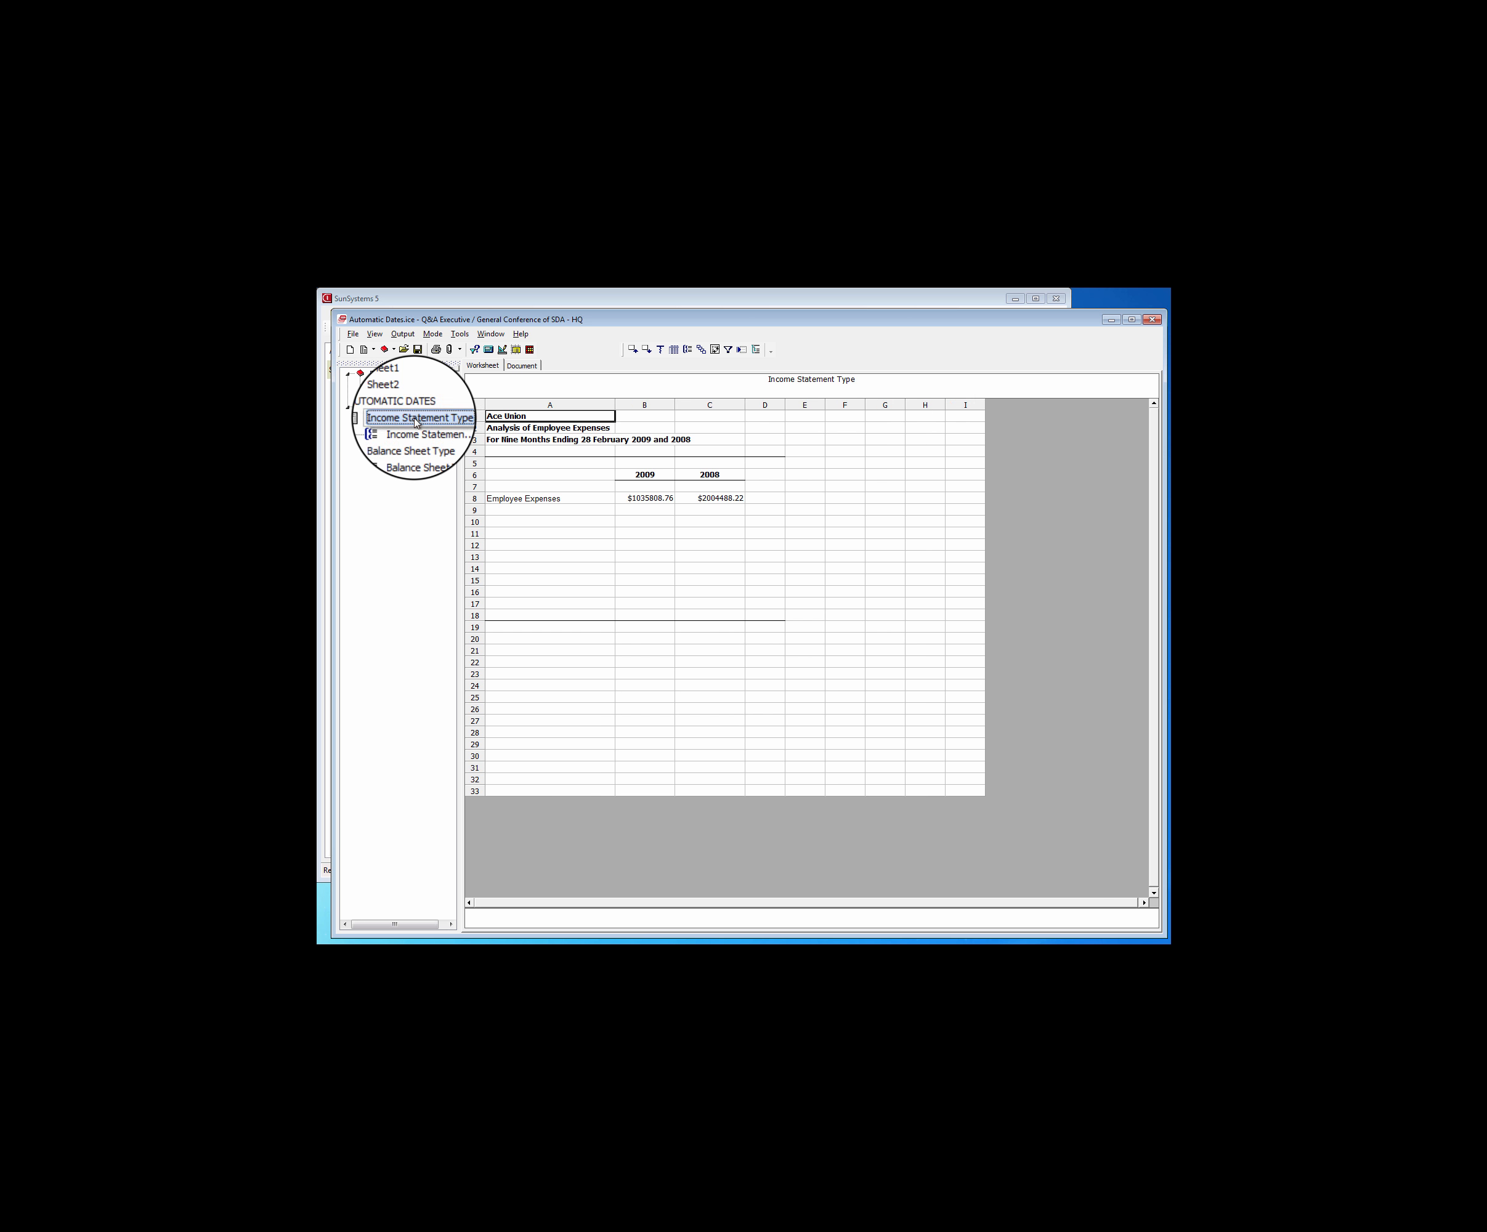
{"action": "left_click", "coordinate": [419, 444]}
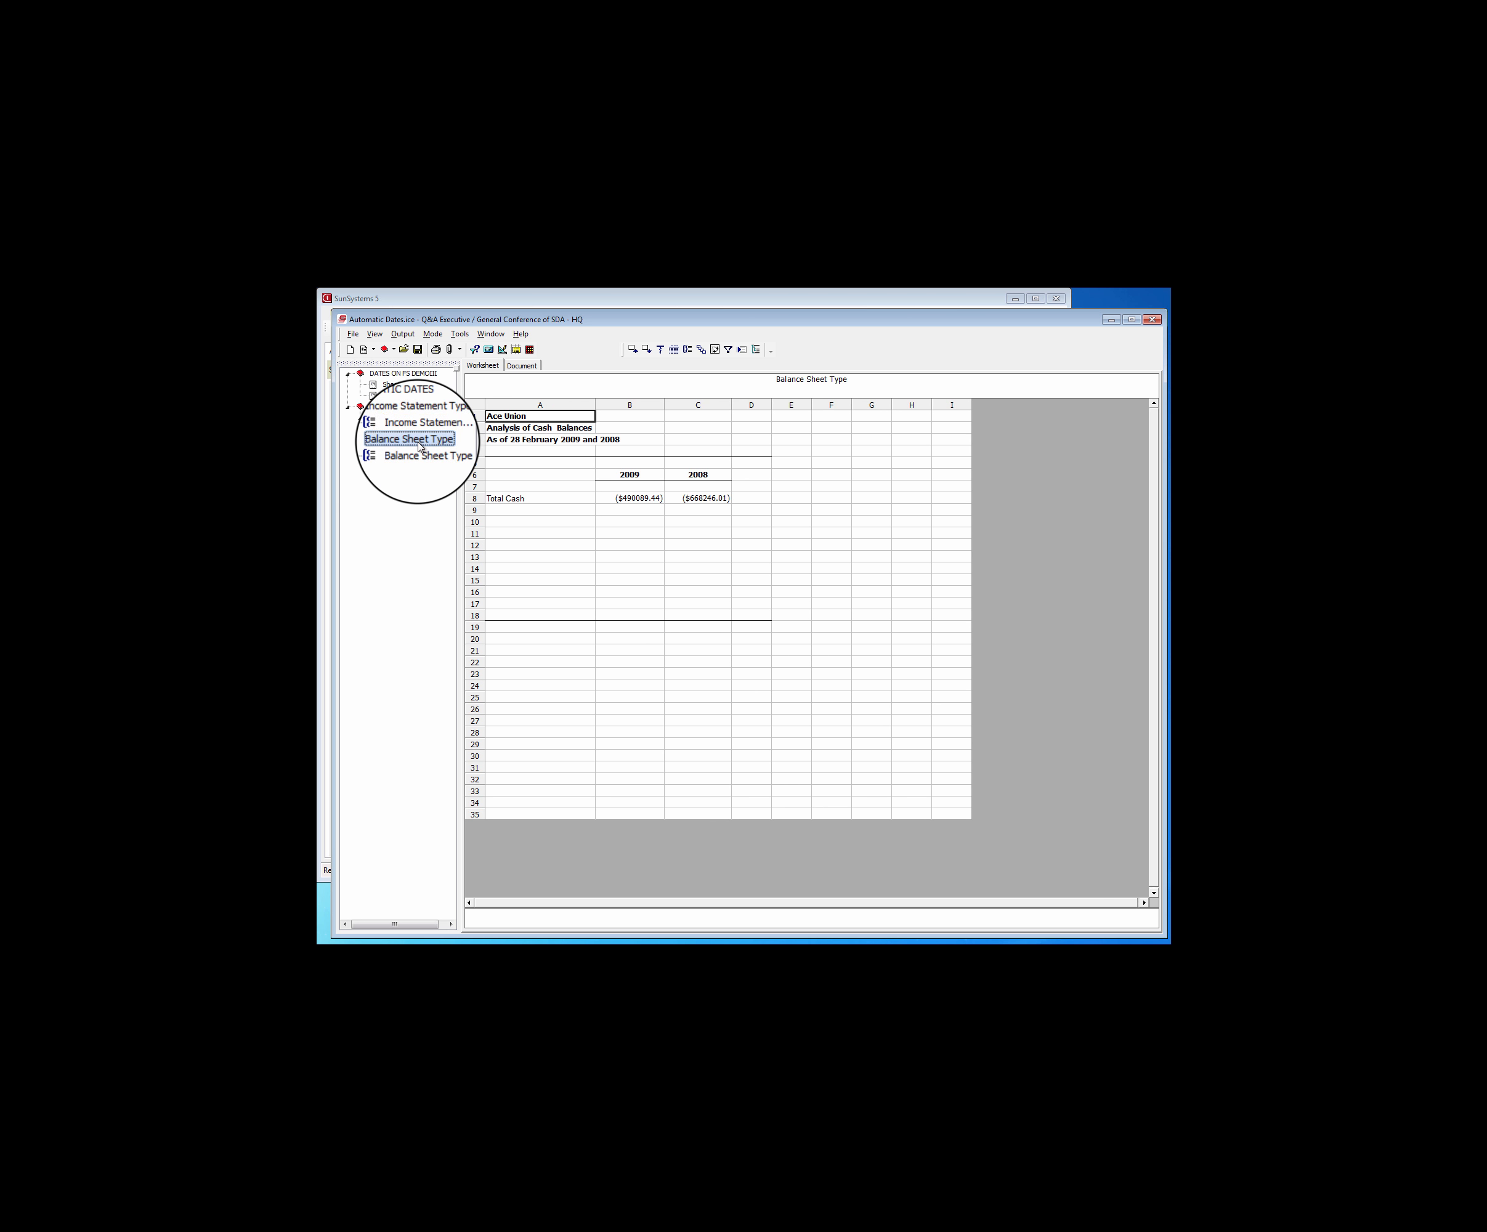
{"action": "left_click", "coordinate": [402, 417]}
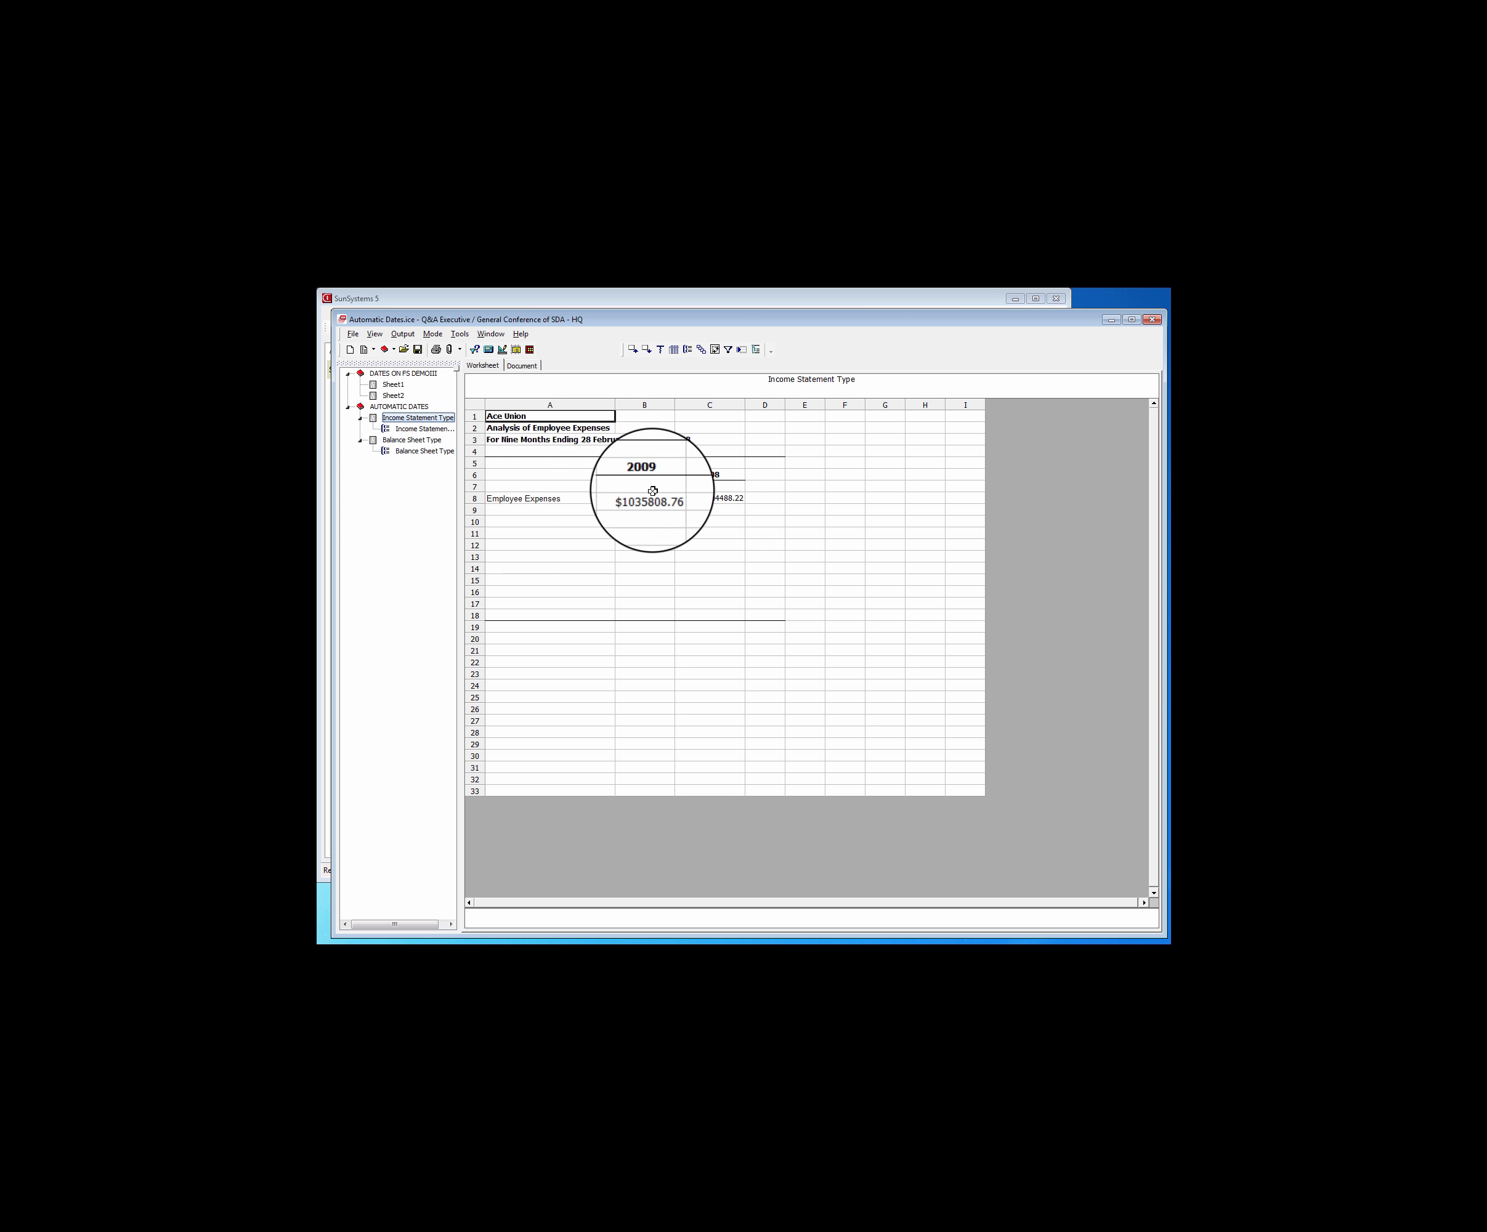
Review the balance sheet, net asset and miscellaneous dating queries on the Dates on FS DemoIII sheet
{"action": "left_click", "coordinate": [401, 373]}
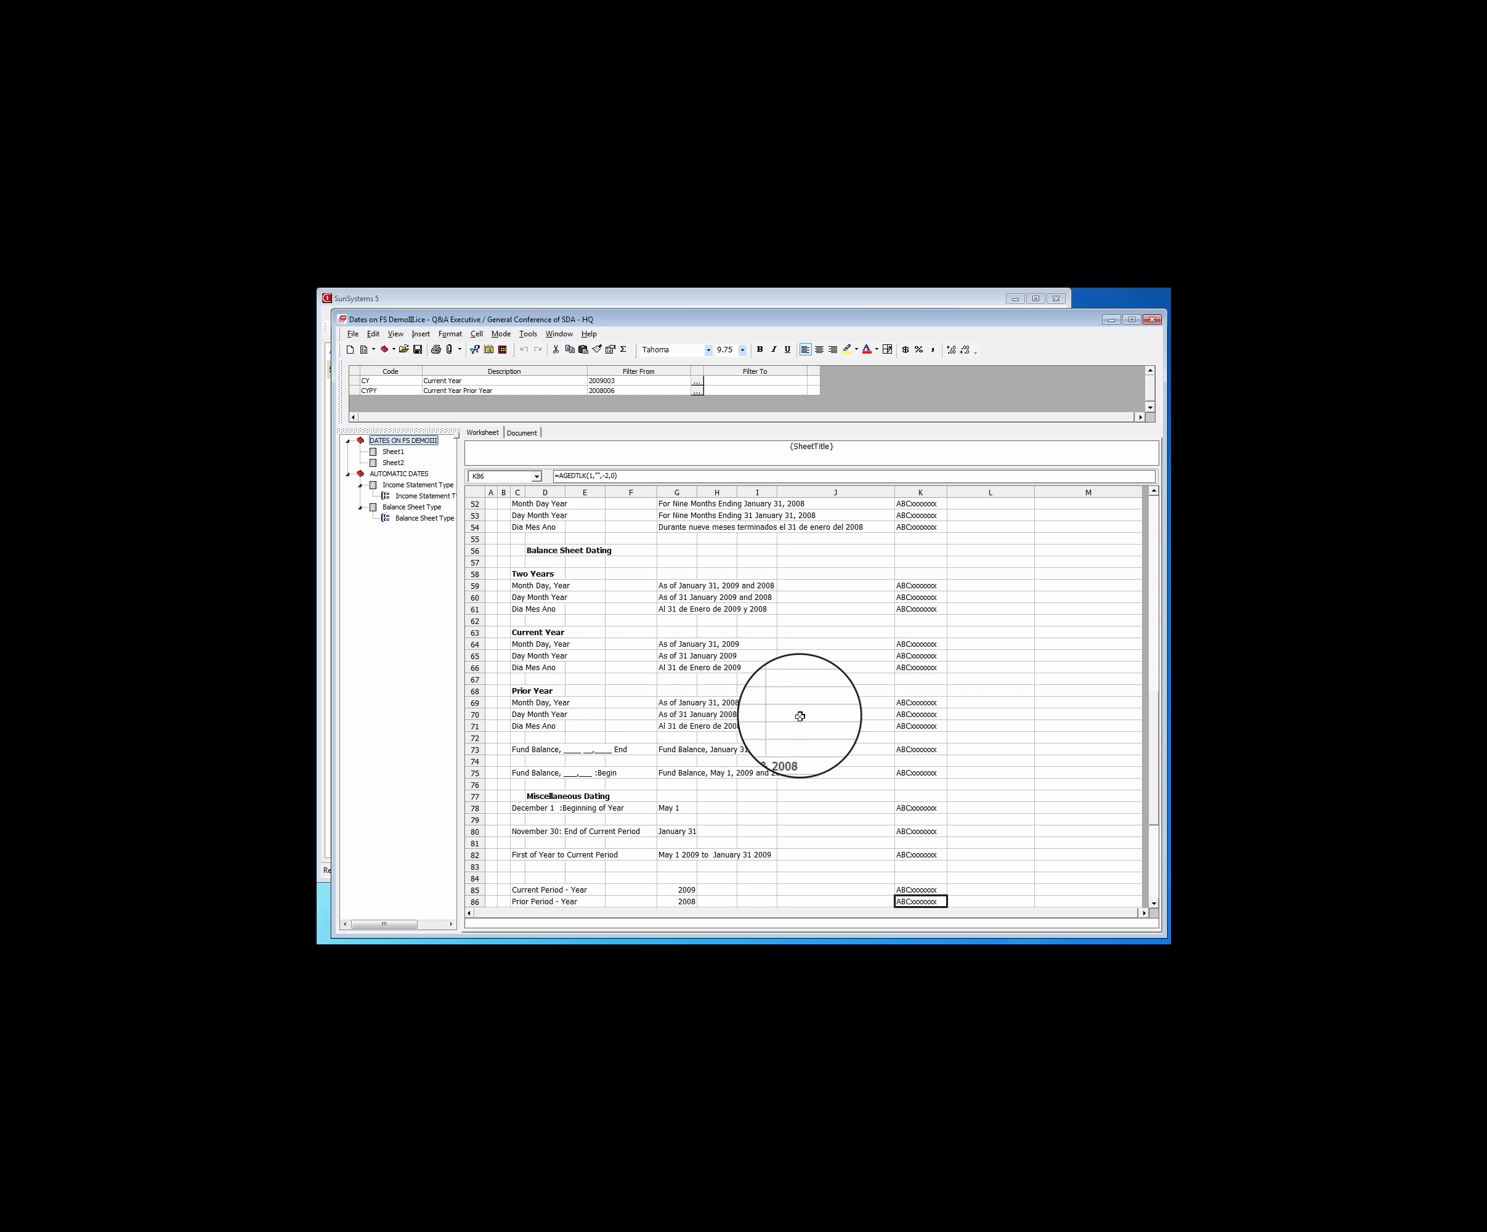
{"action": "left_click", "coordinate": [1005, 819]}
{"action": "left_click_drag", "start_coordinate": [1150, 819], "coordinate": [1154, 841]}
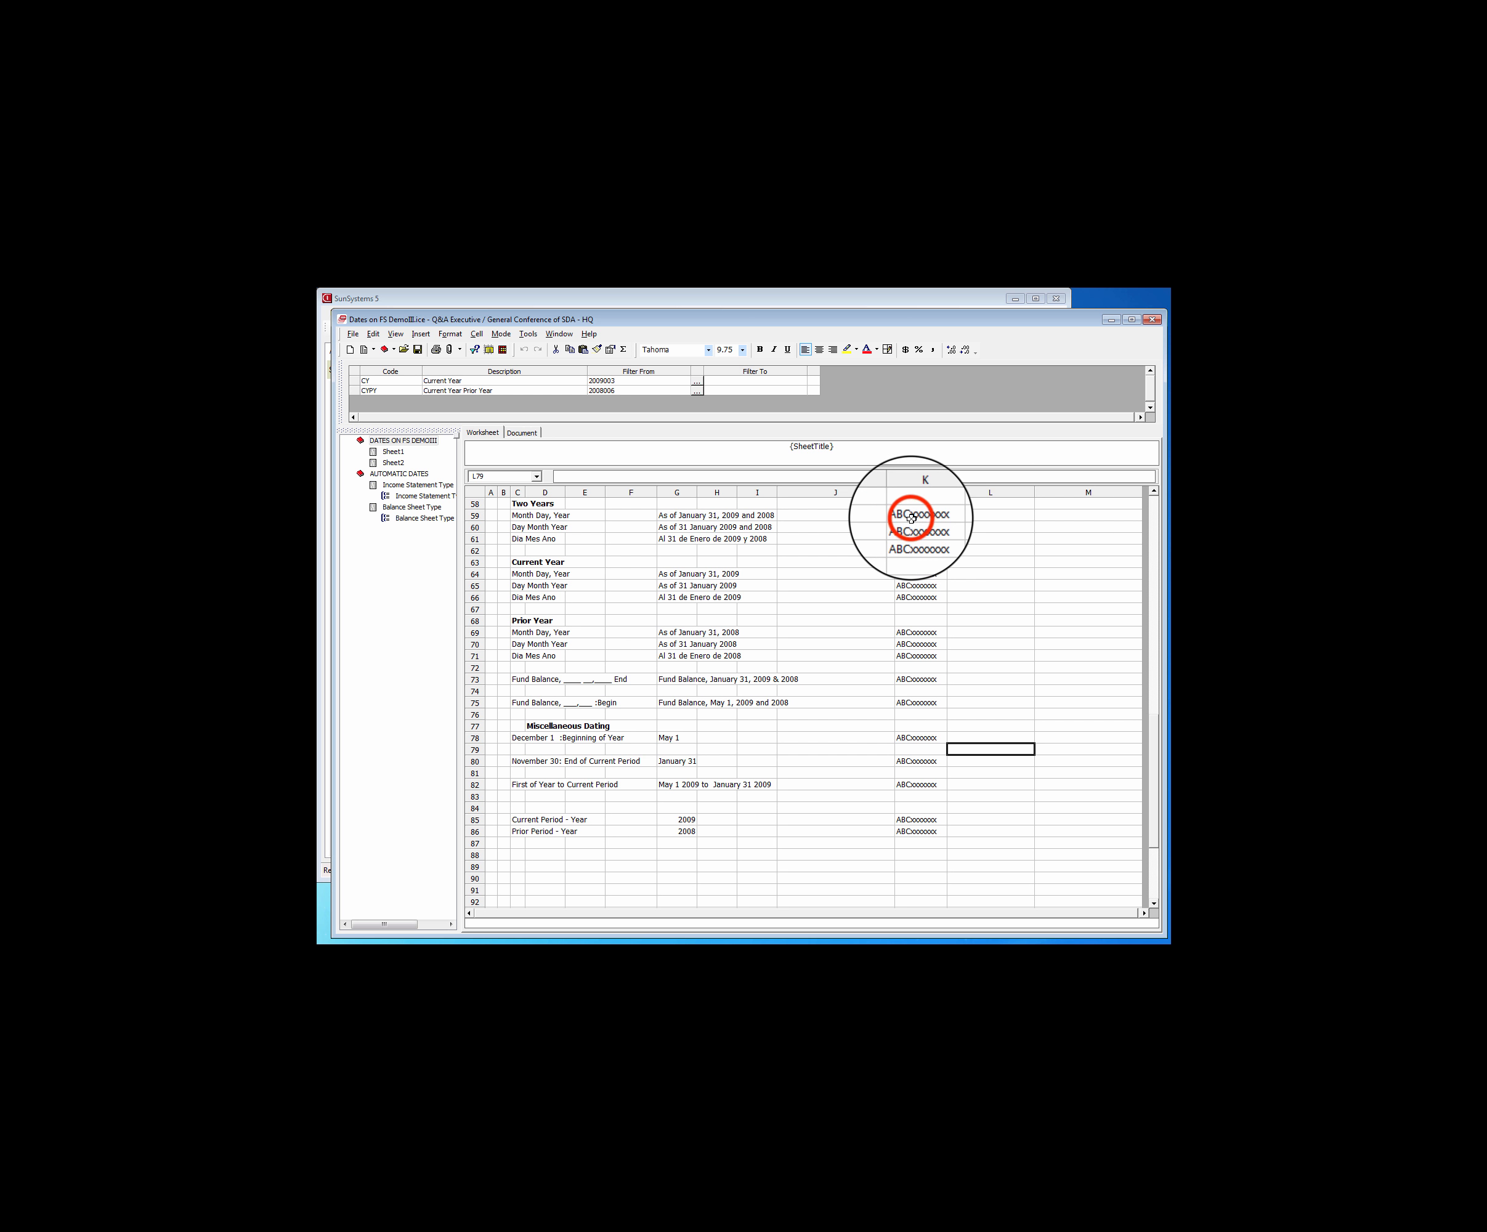
{"action": "left_click", "coordinate": [916, 517]}
{"action": "left_click", "coordinate": [1154, 494]}
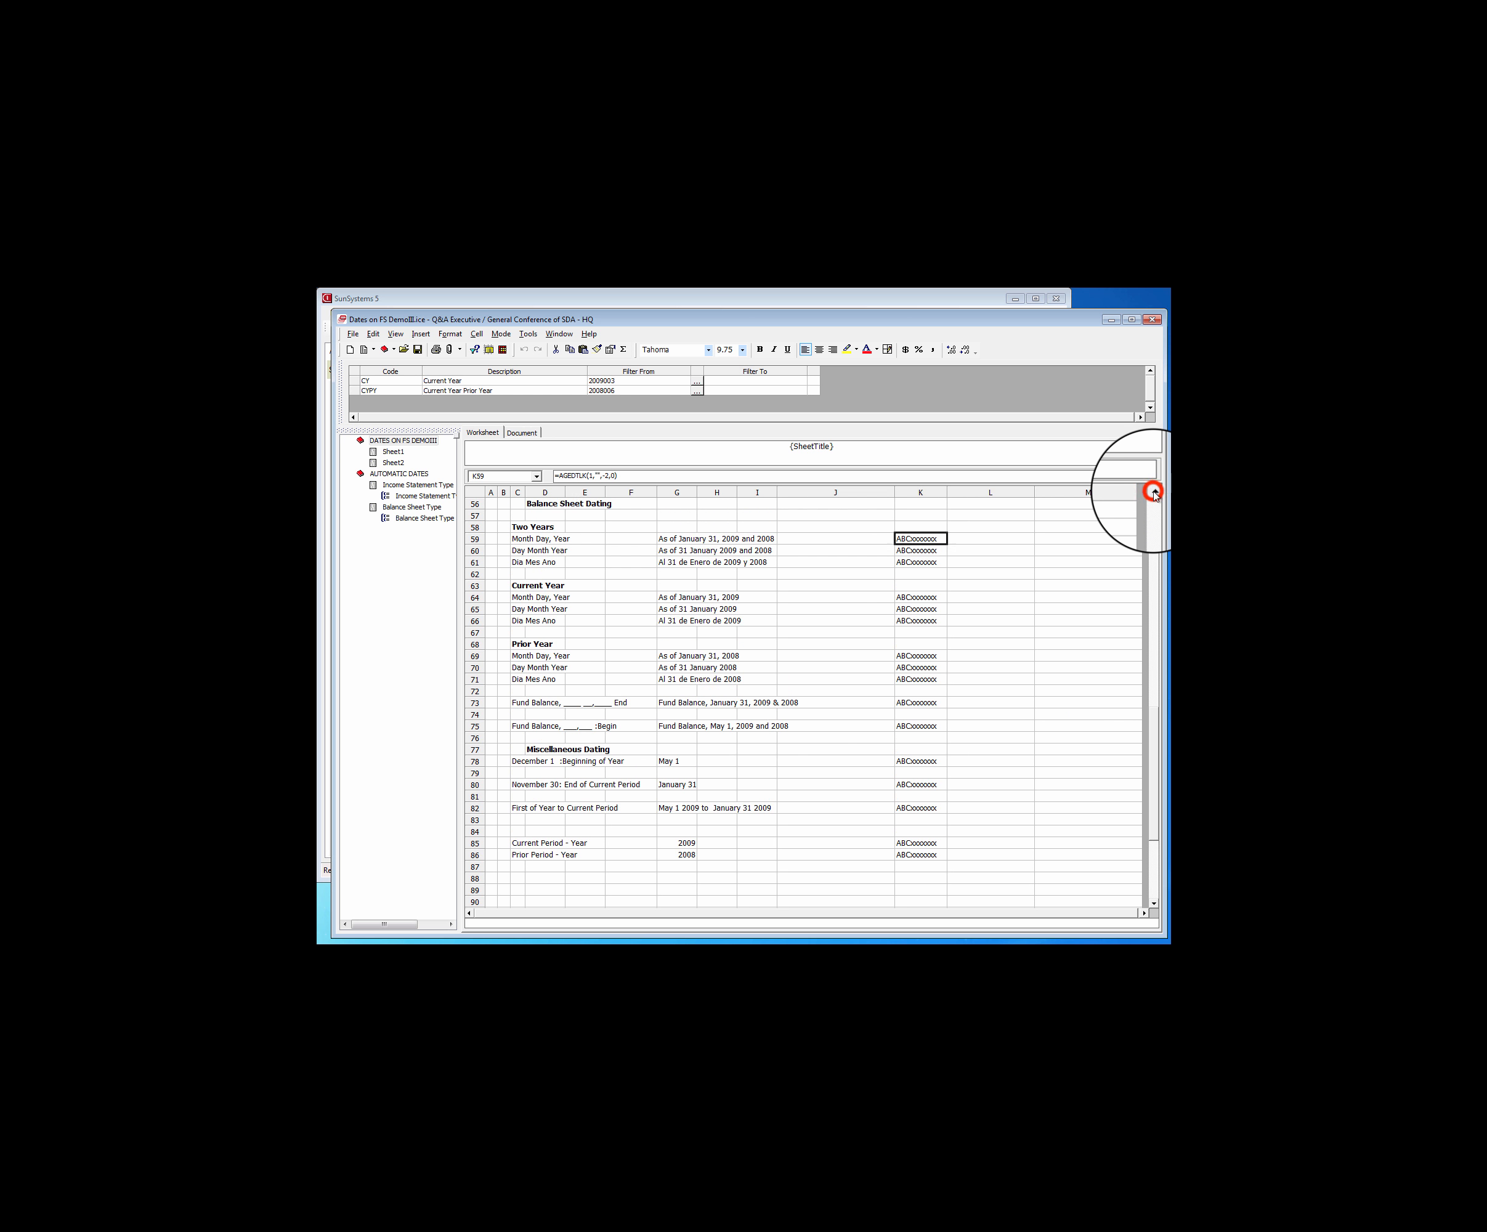
{"action": "left_click", "coordinate": [1154, 493]}
{"action": "left_click", "coordinate": [1154, 493]}
{"action": "left_click", "coordinate": [1154, 493]}
{"action": "left_click", "coordinate": [1154, 493]}
{"action": "left_click", "coordinate": [1154, 493]}
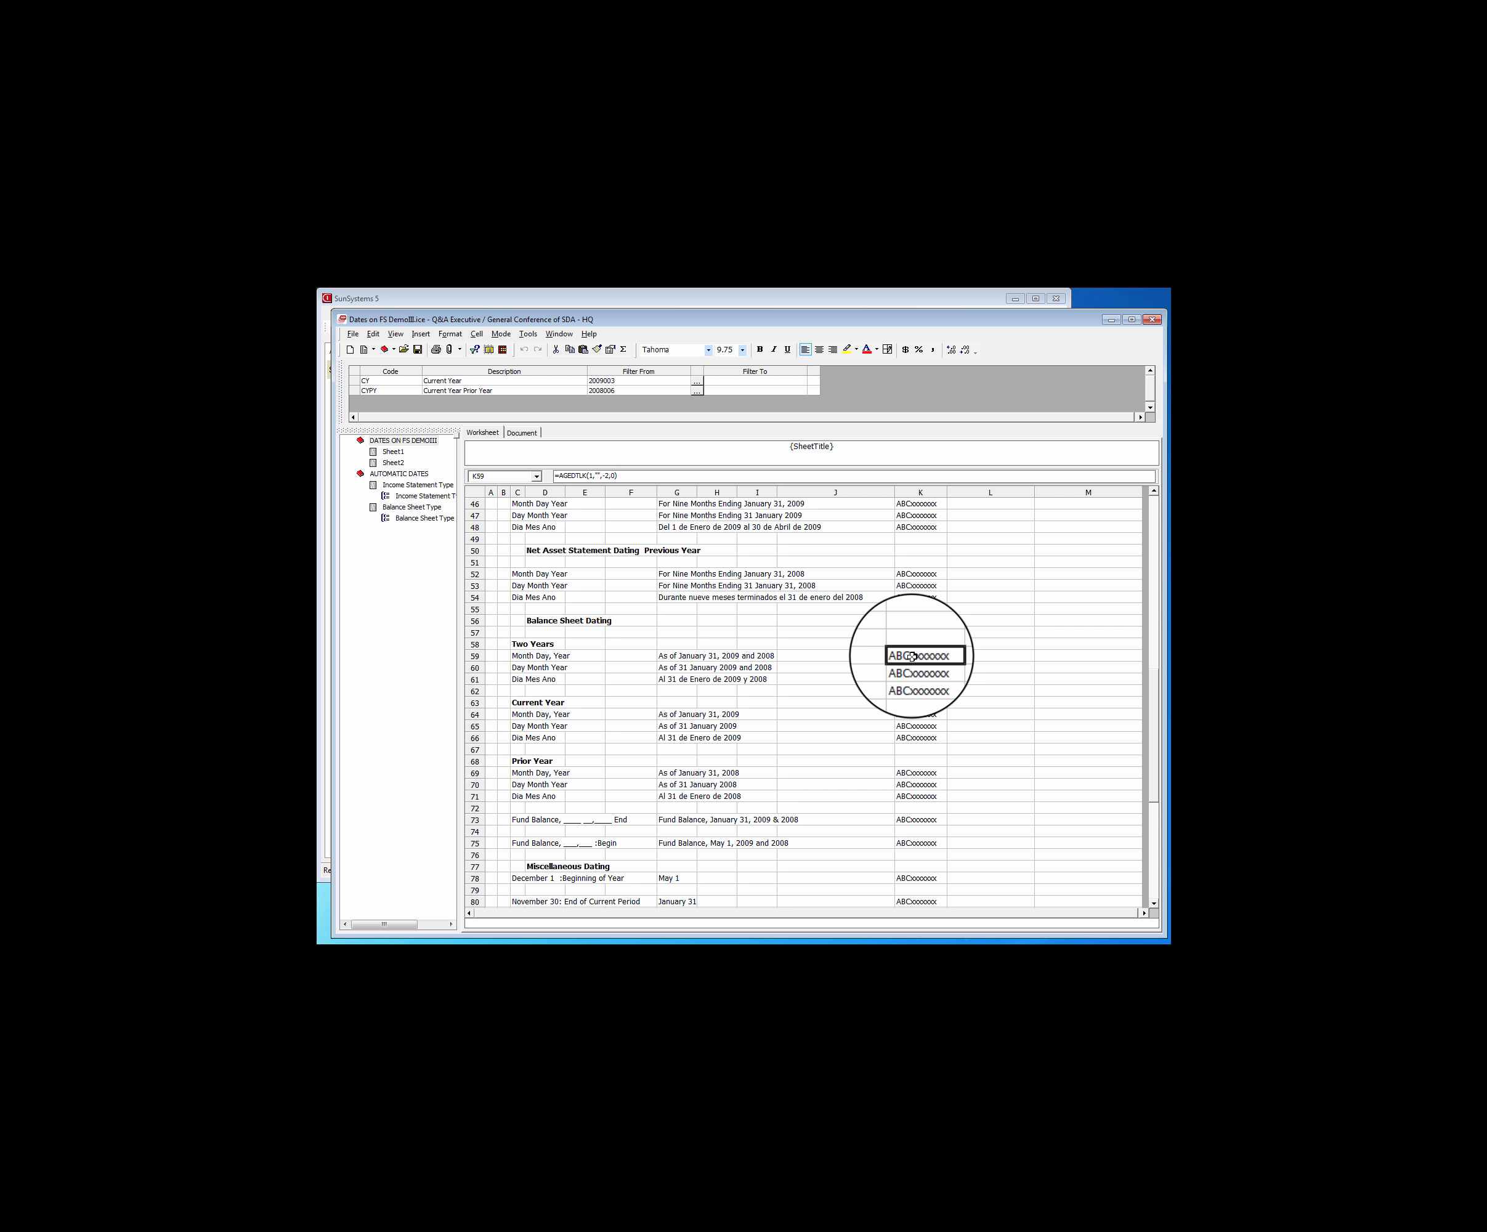
Switch to SunSystems 5 to view the Atlantic Ocean Division address record's state and country codes, and return to the report
{"action": "left_click", "coordinate": [948, 307]}
{"action": "left_click", "coordinate": [975, 821]}
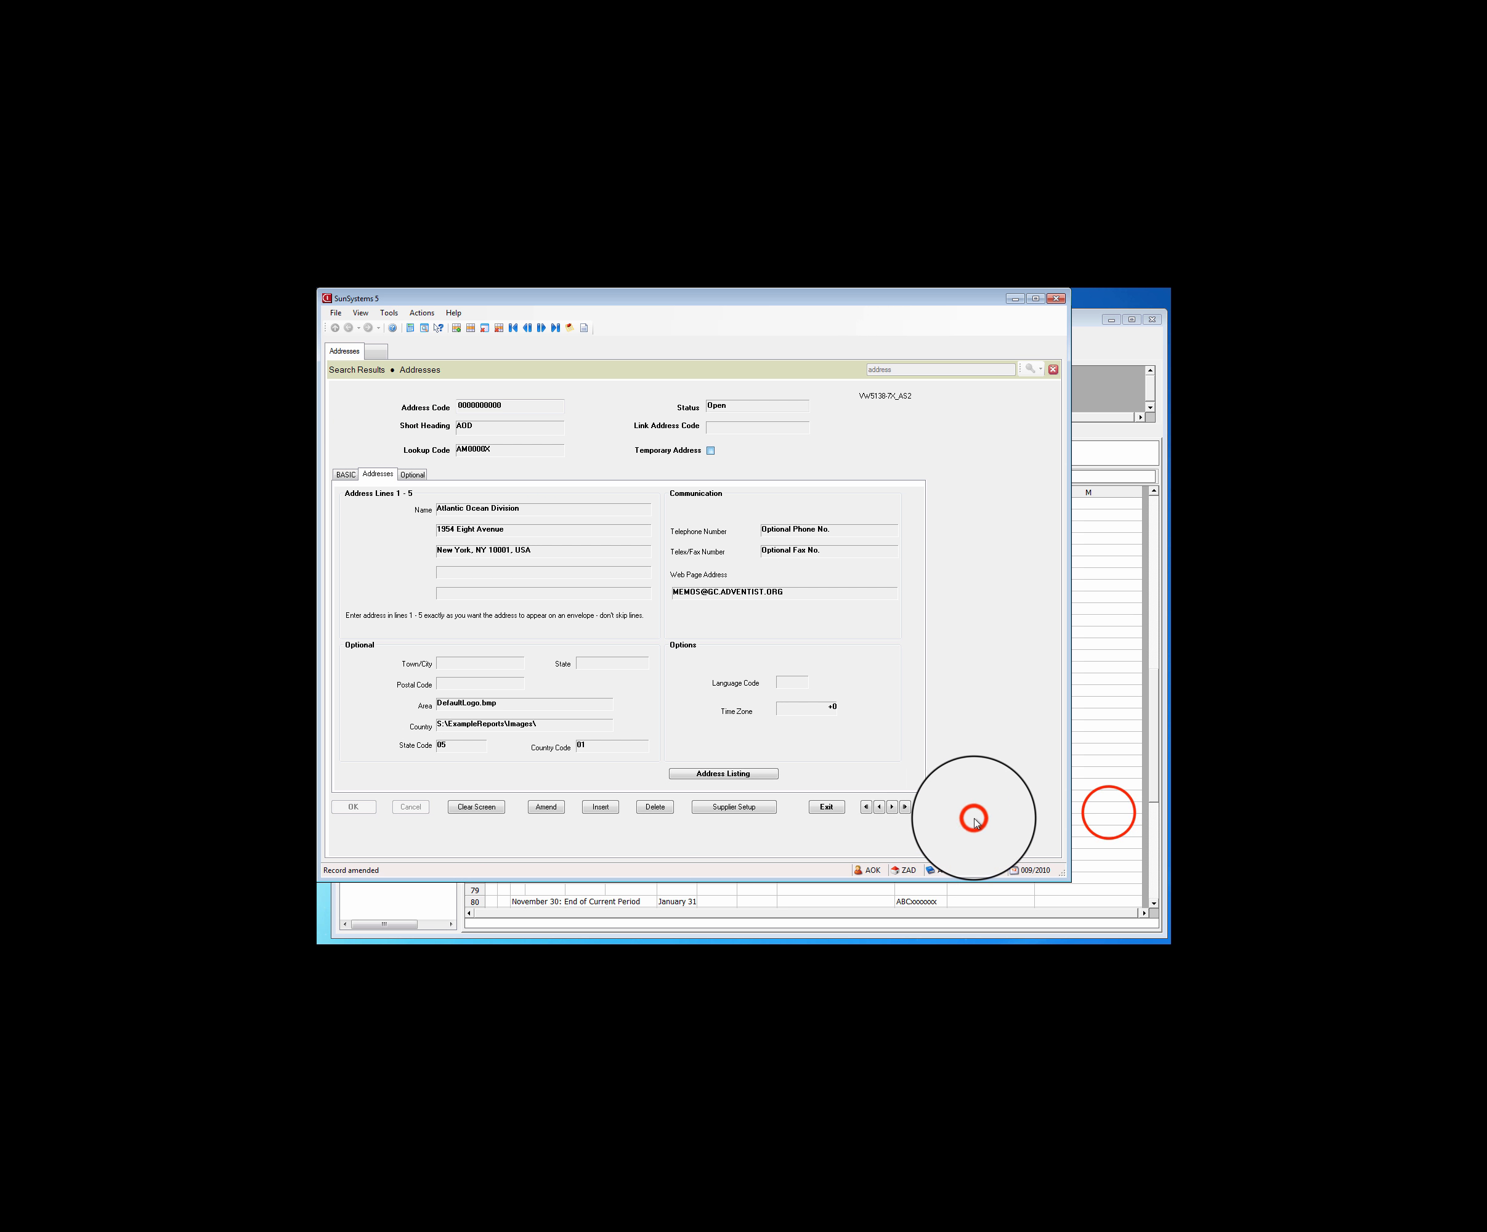
{"action": "left_click", "coordinate": [1105, 807]}
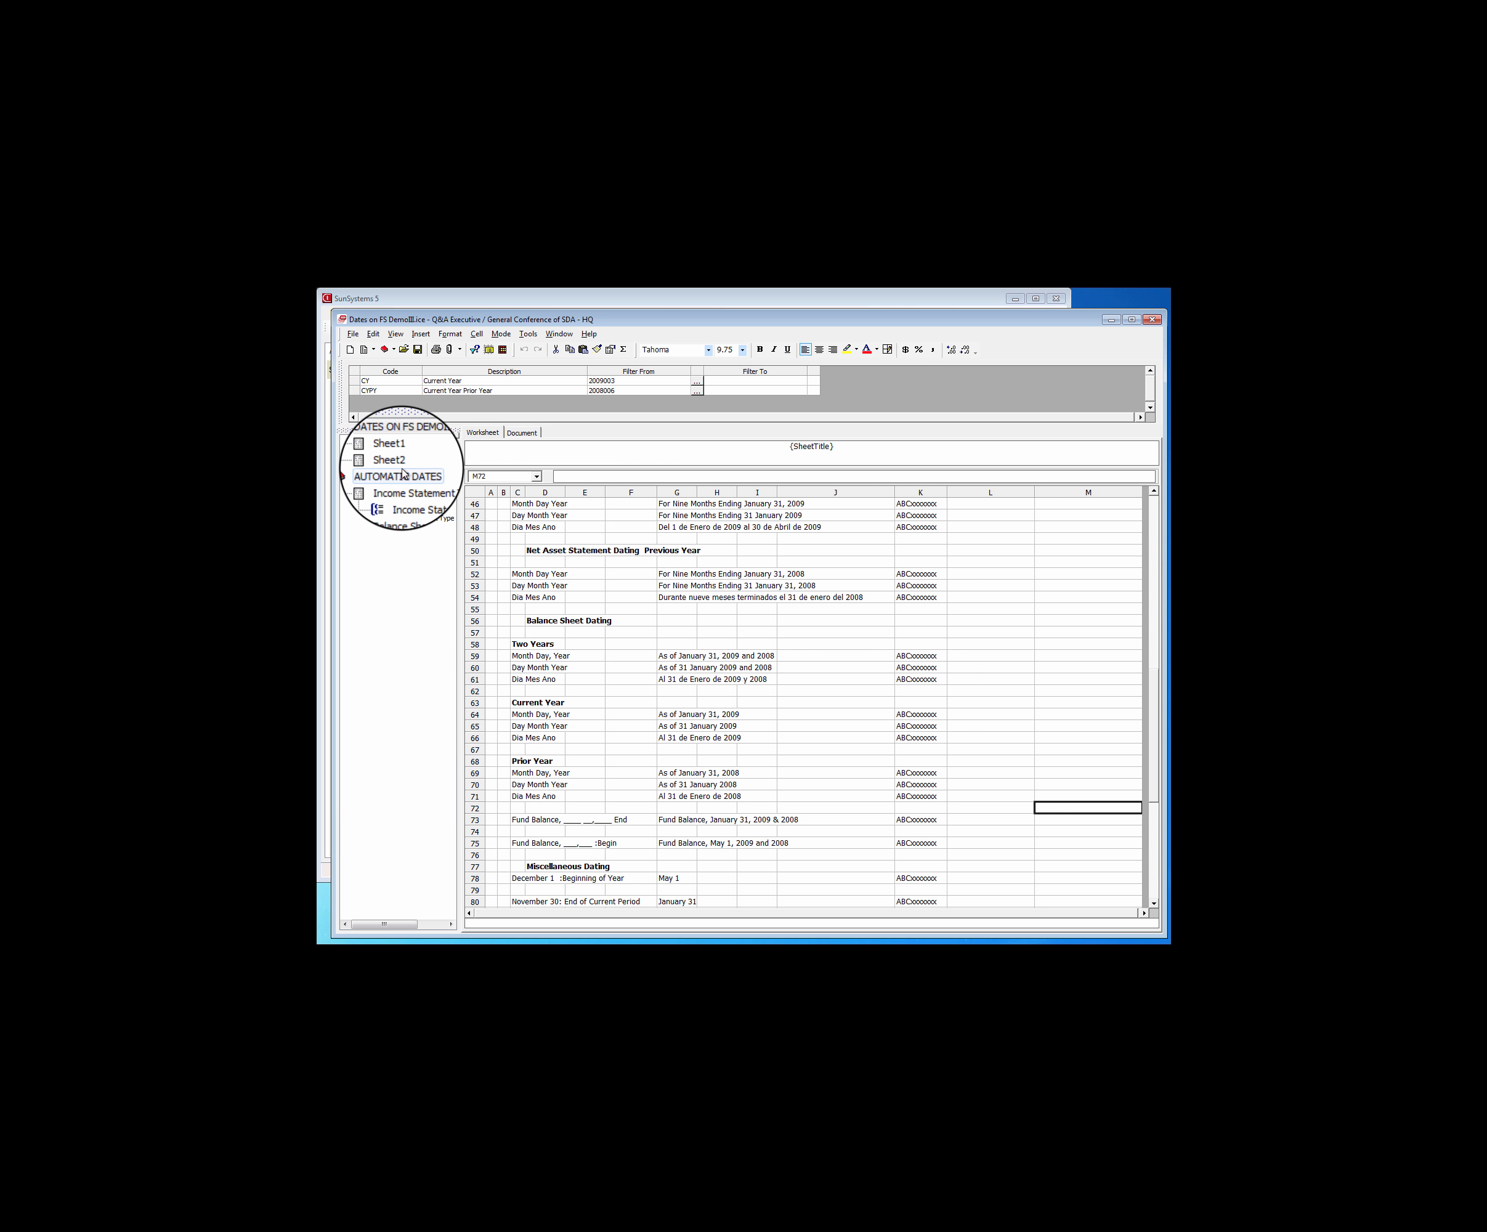
Open the Income Statement Type sheet of Automatic Dates in design mode
{"action": "left_click", "coordinate": [474, 350]}
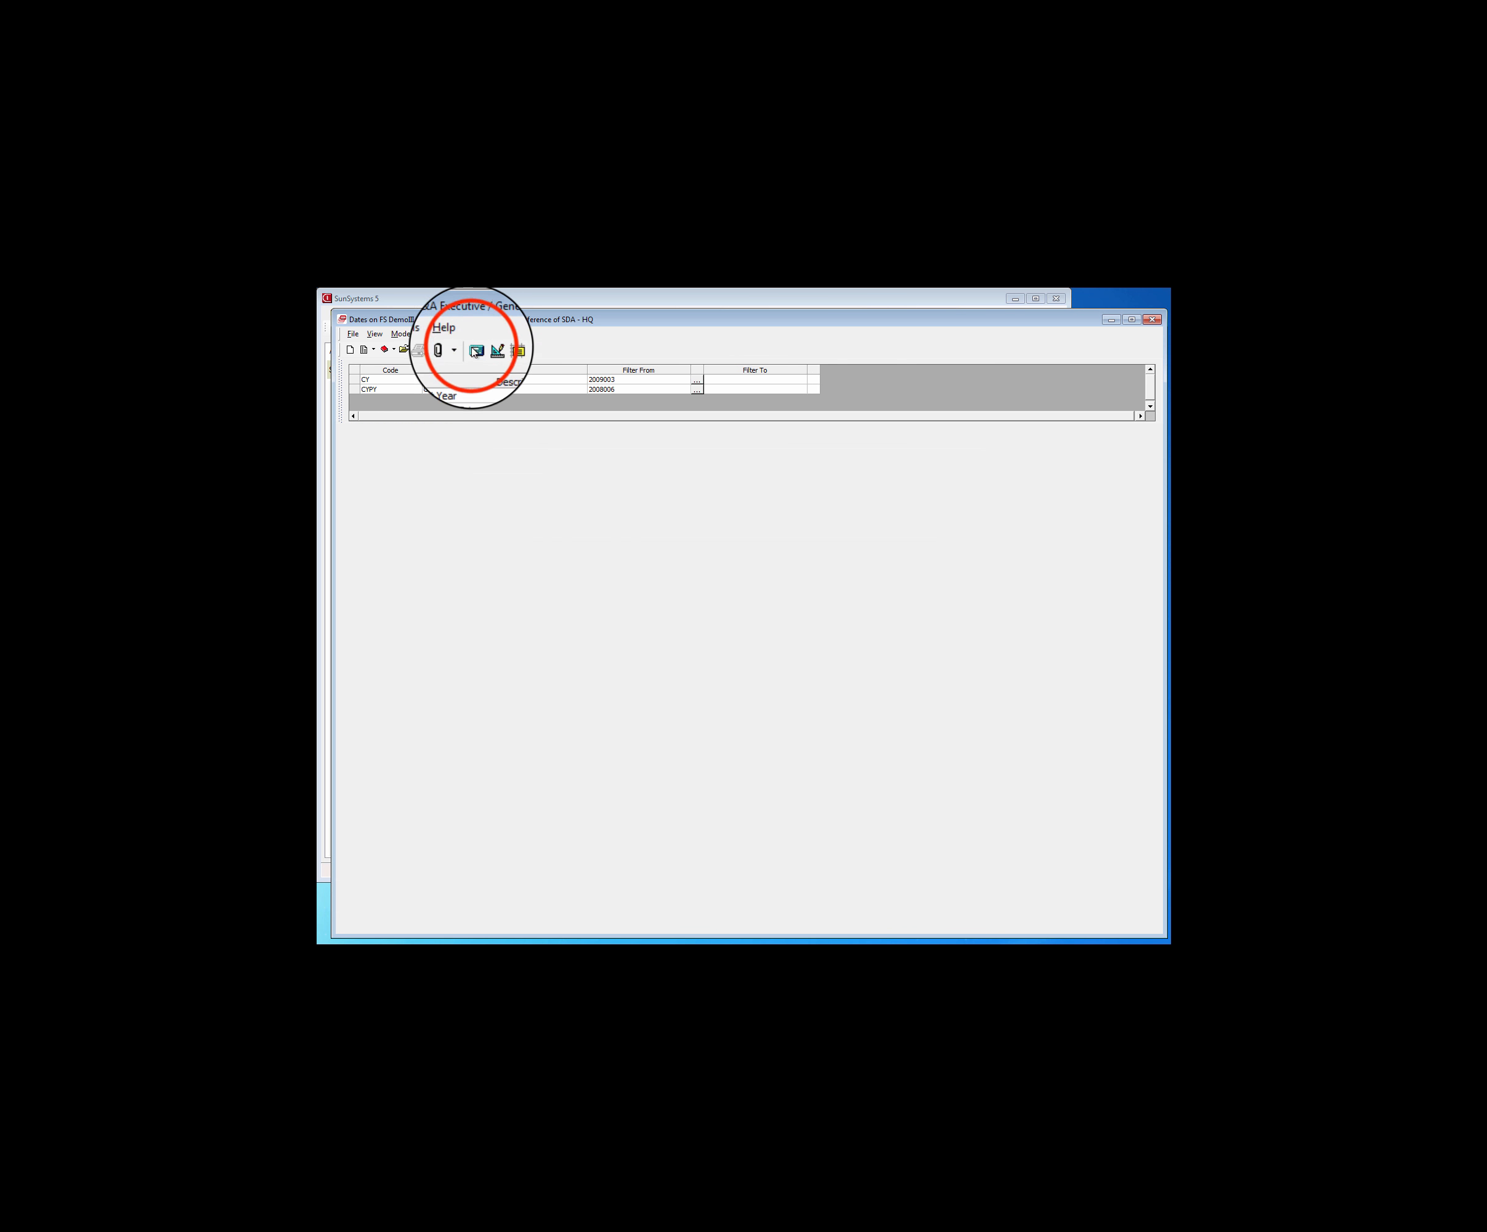
{"action": "left_click", "coordinate": [488, 349]}
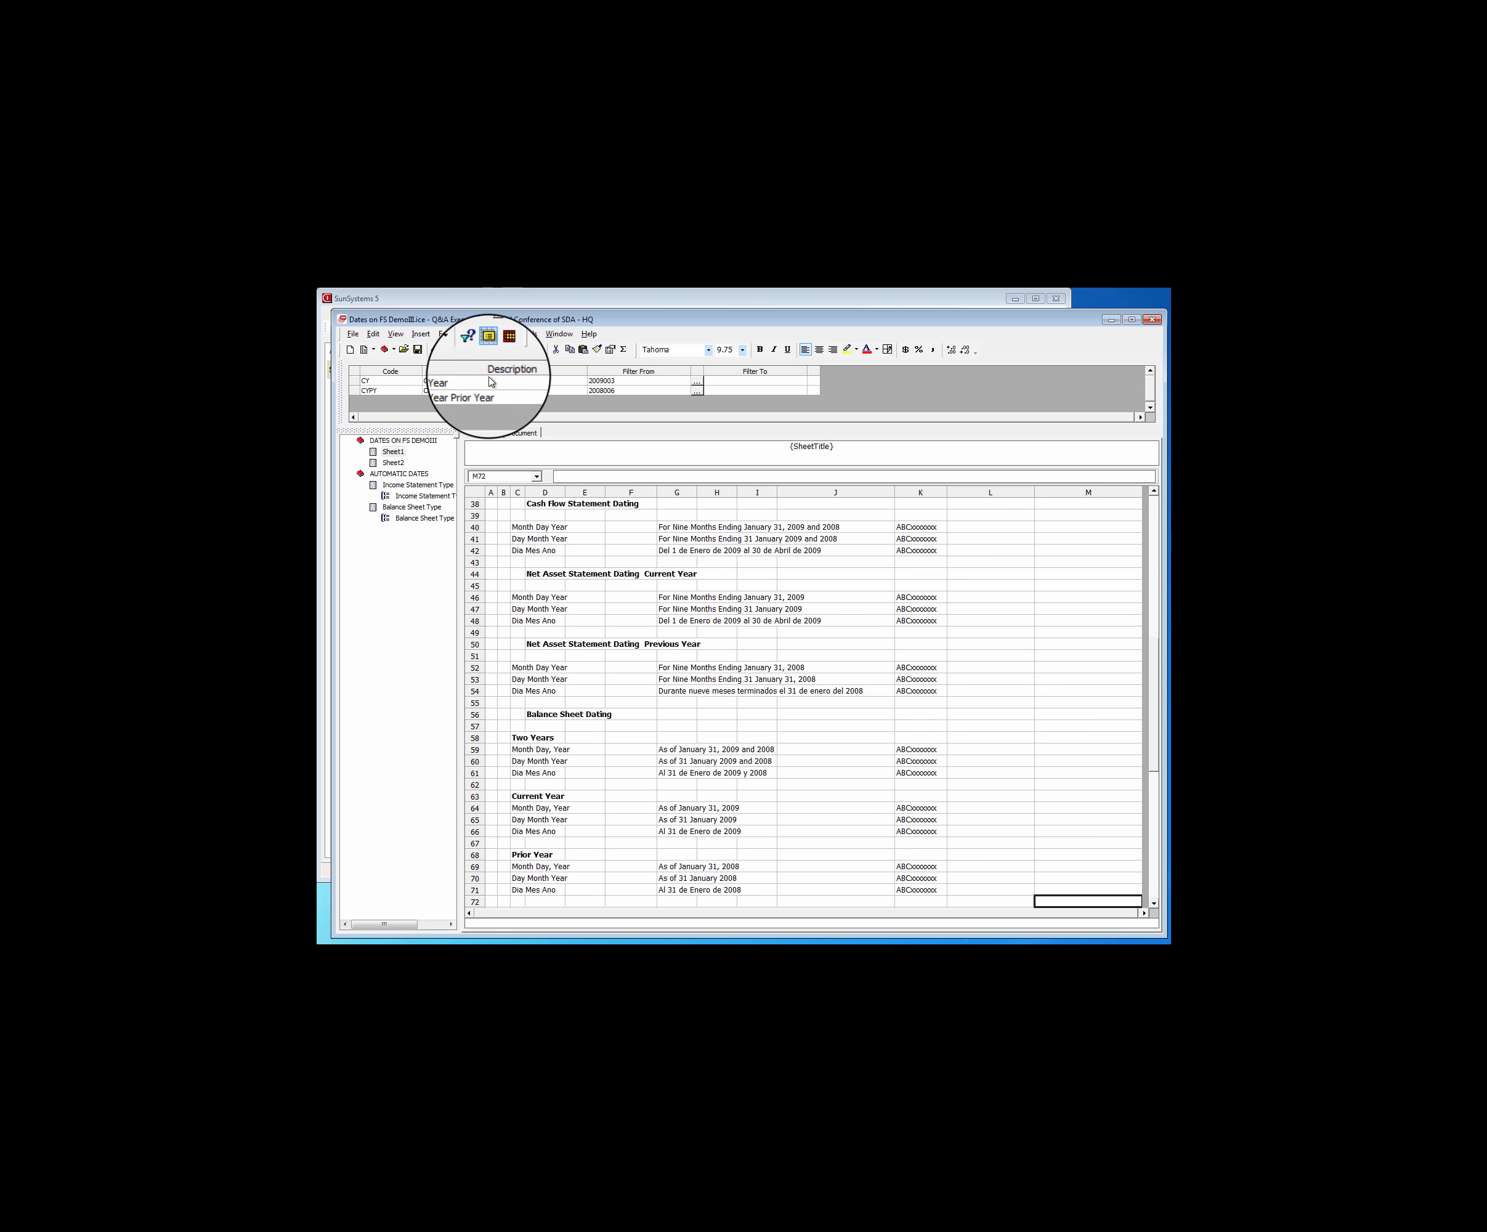
{"action": "left_click", "coordinate": [404, 485]}
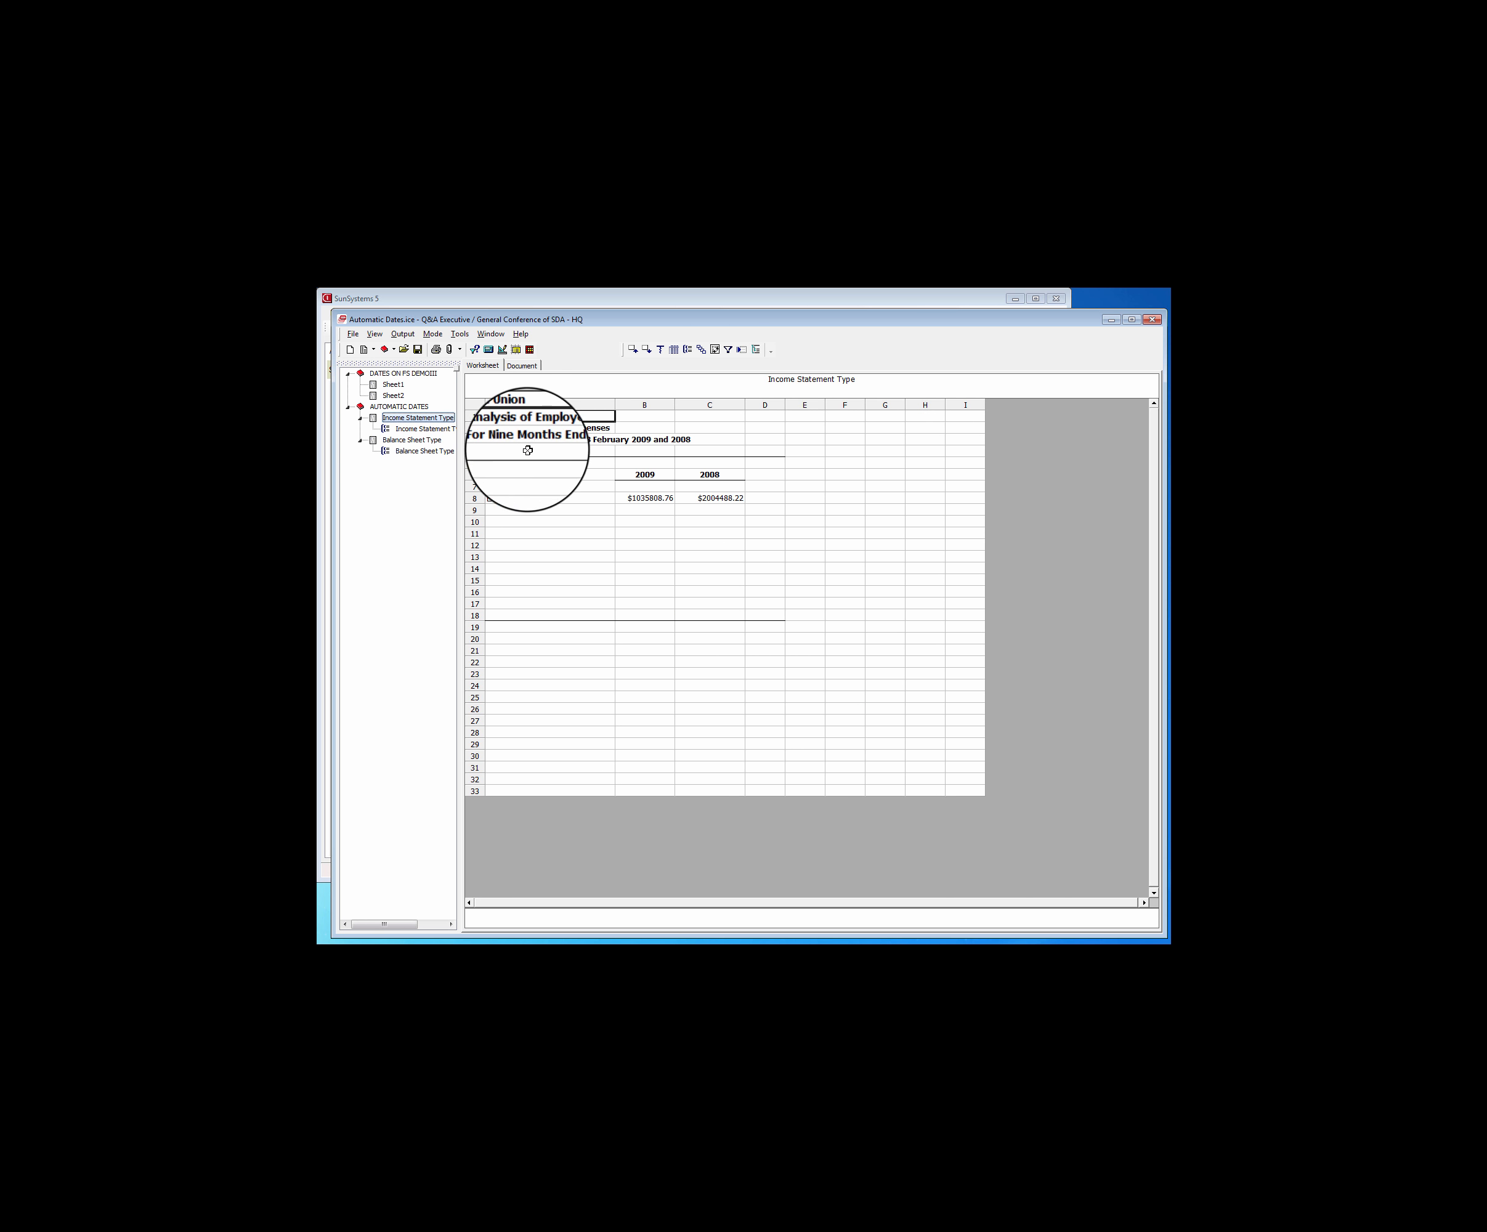
{"action": "left_click", "coordinate": [493, 353]}
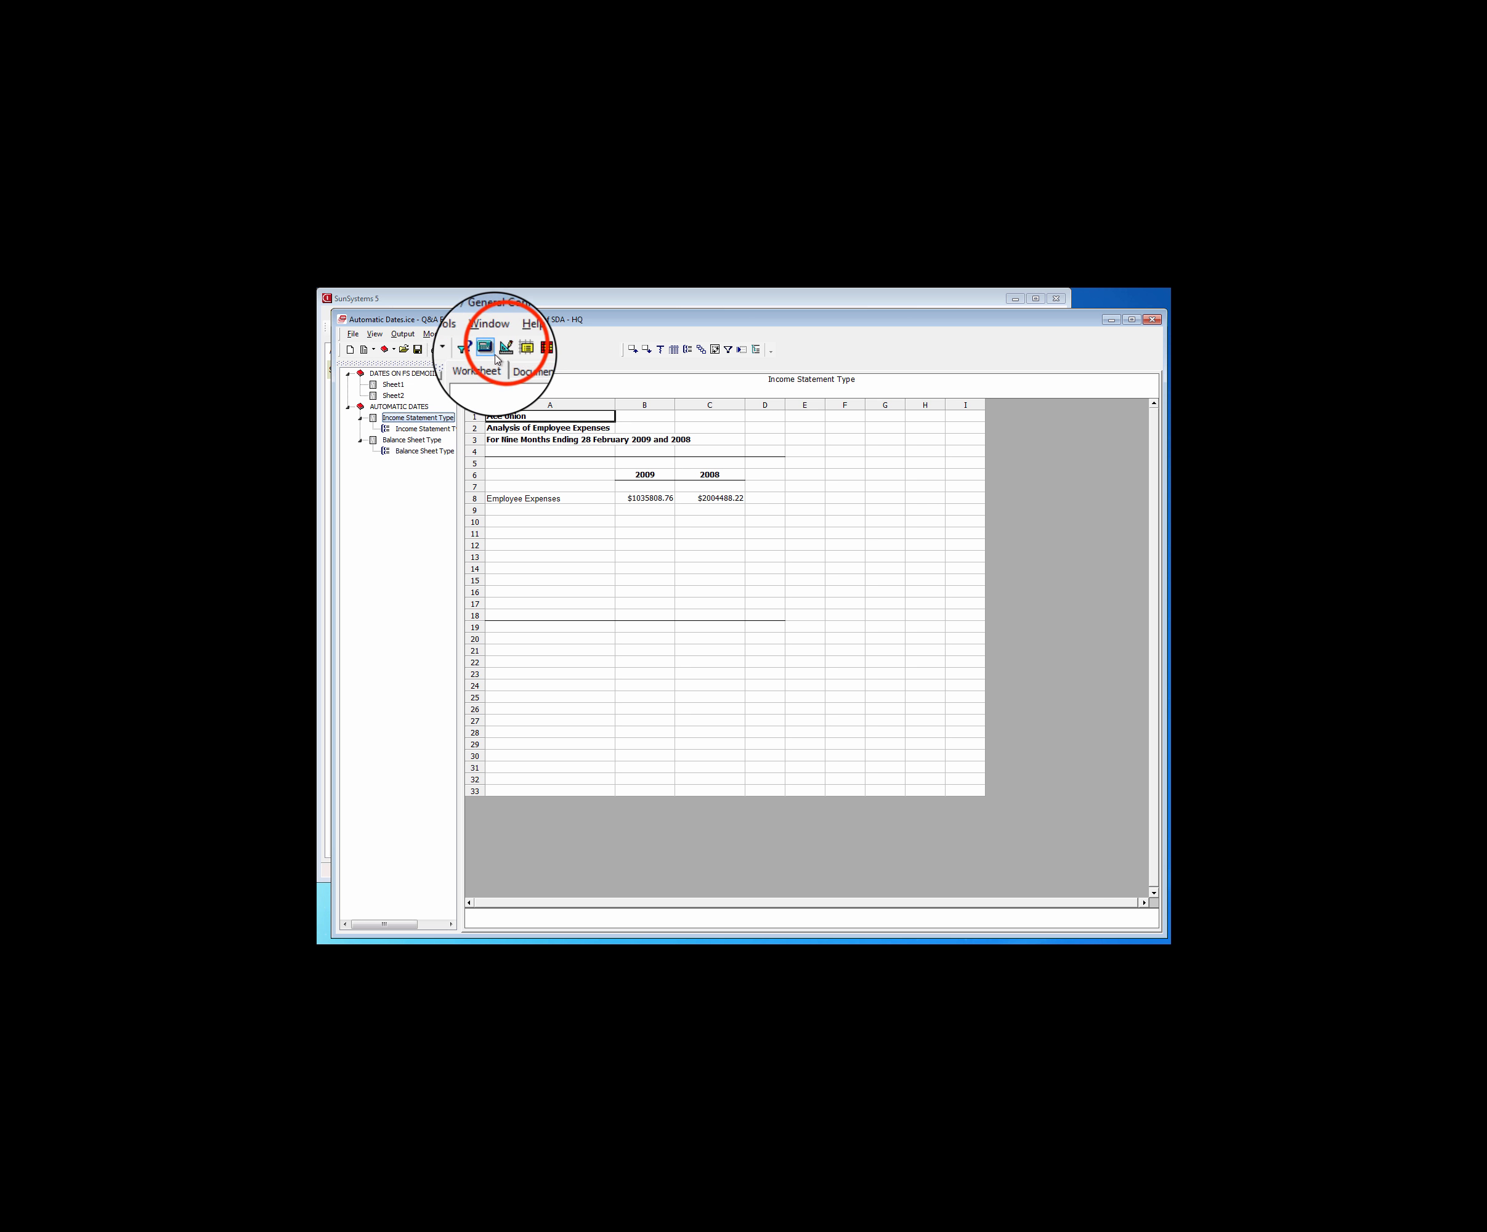
Try to reference the BU and CY prompts in the Business Unit filter of cell A3's reference link
{"action": "left_click", "coordinate": [505, 528]}
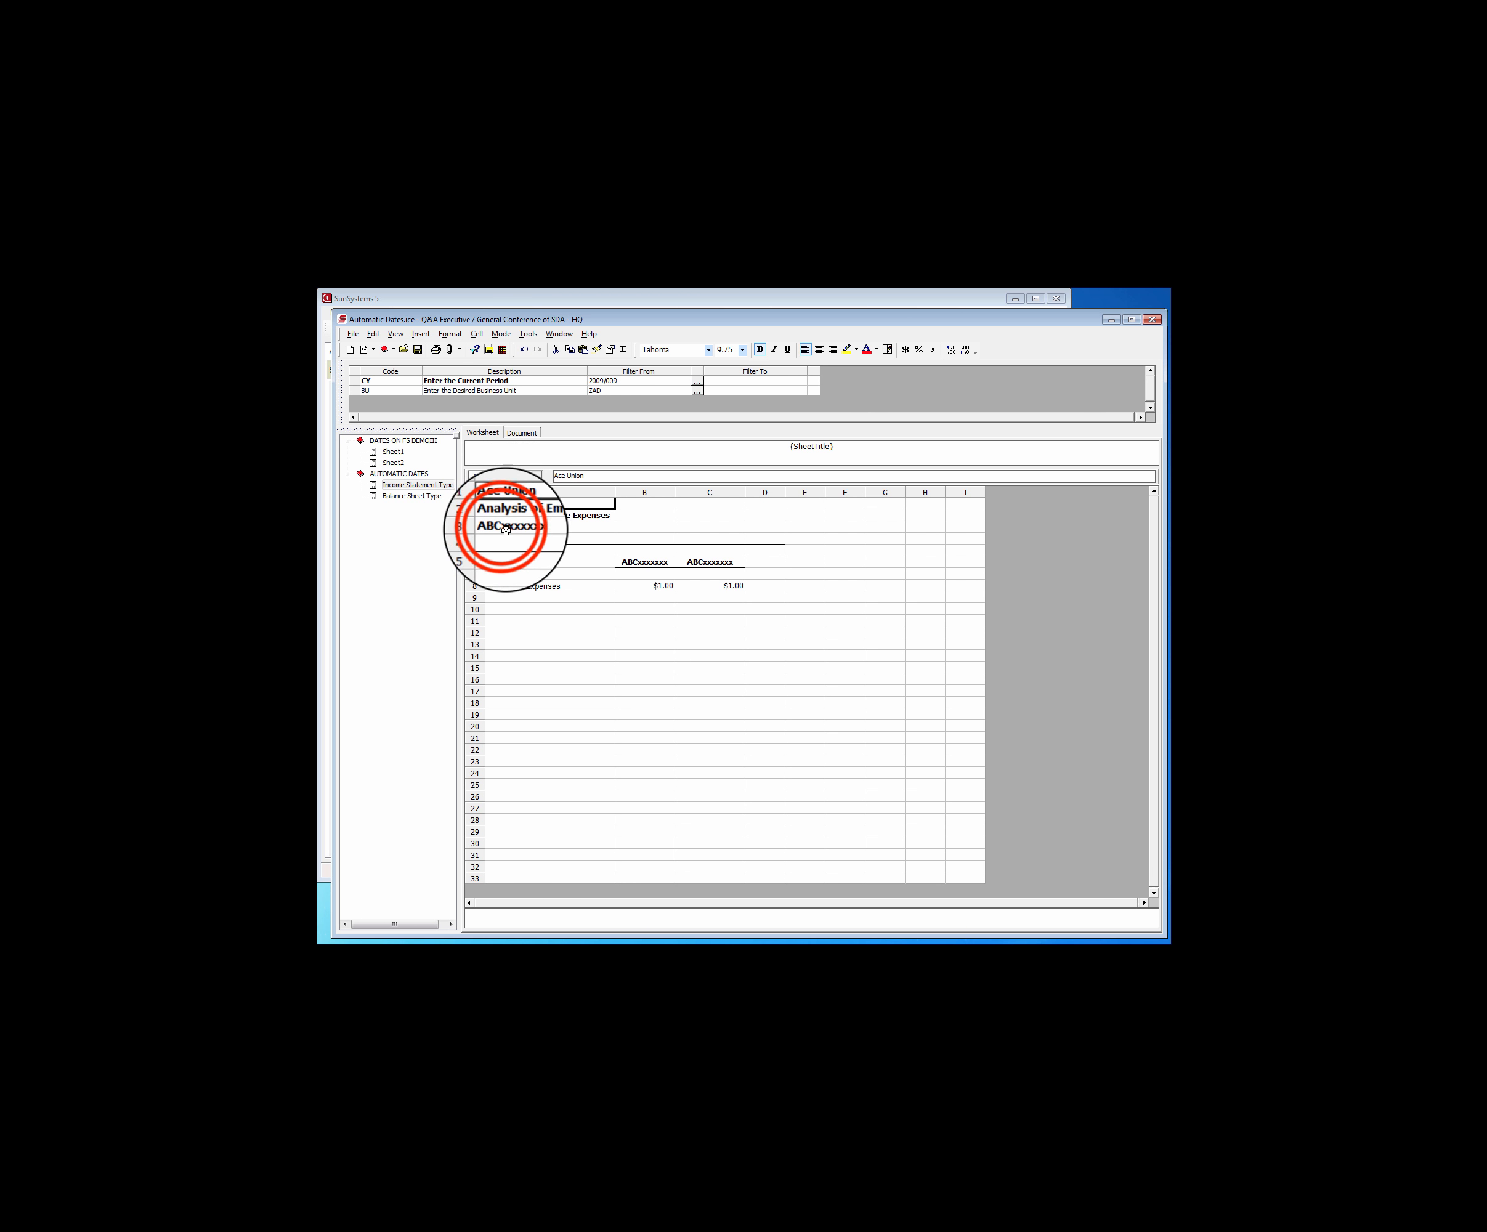
{"action": "double_click", "coordinate": [506, 531]}
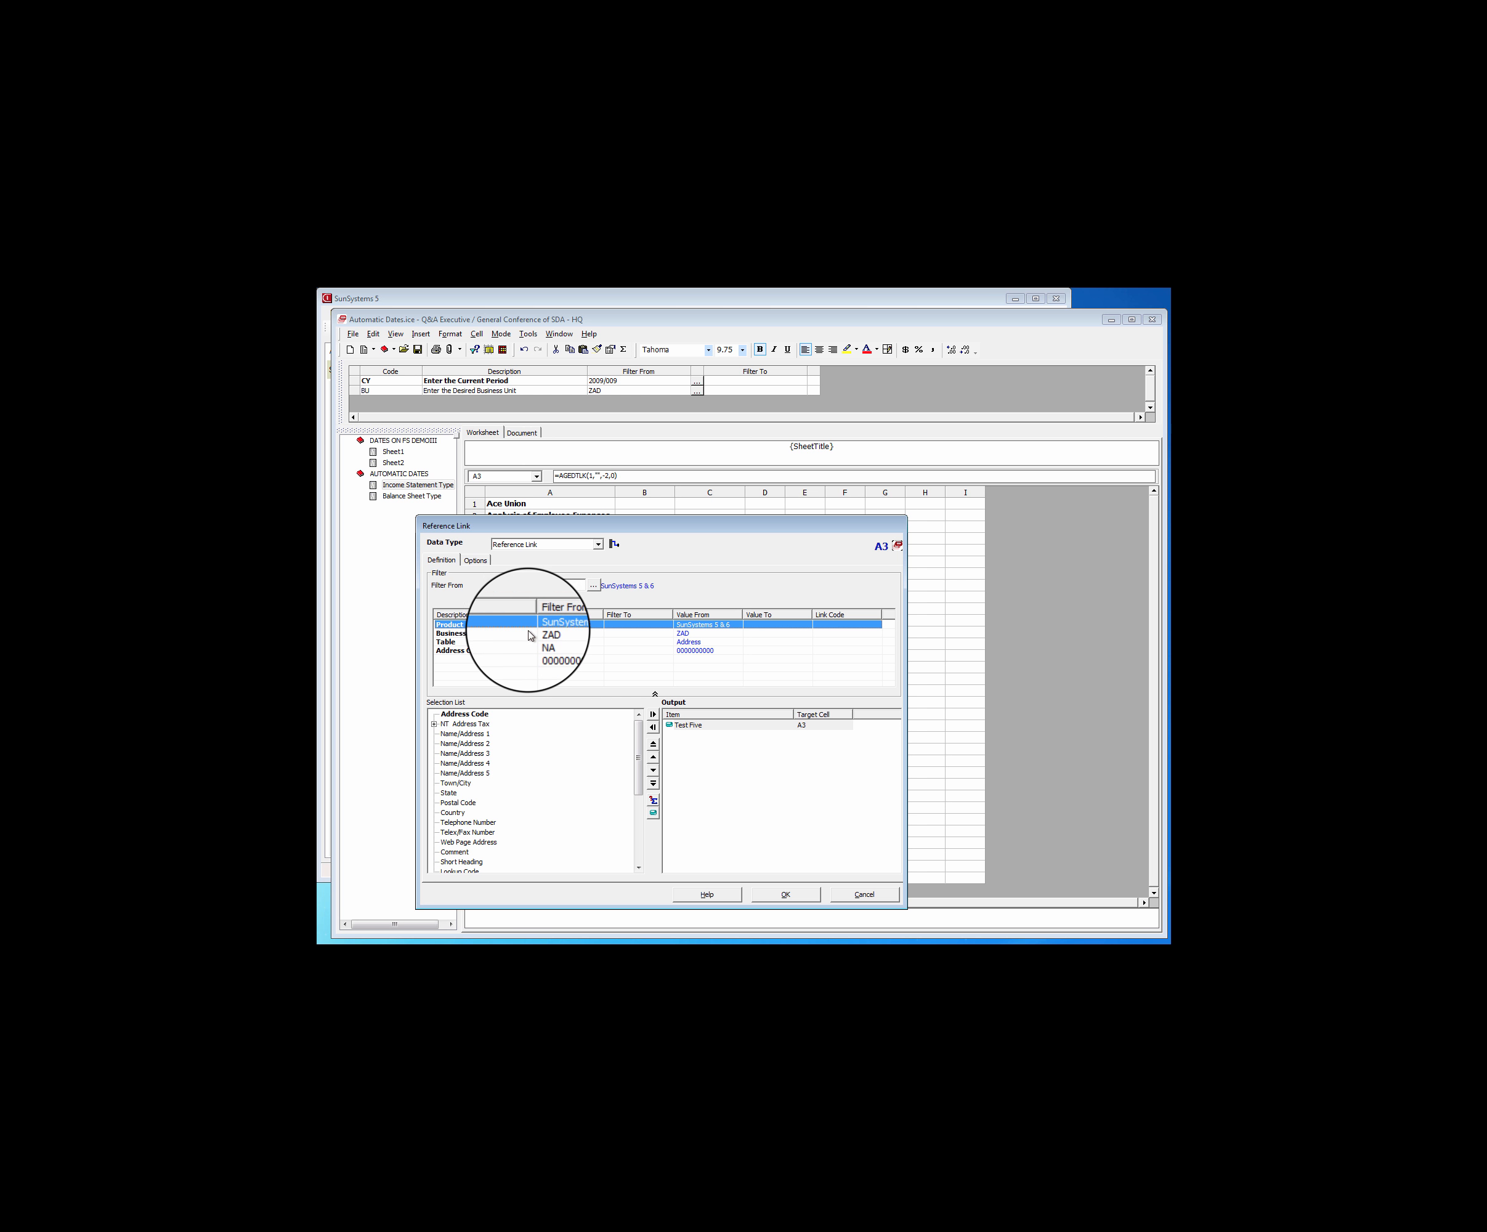
{"action": "left_click", "coordinate": [528, 635]}
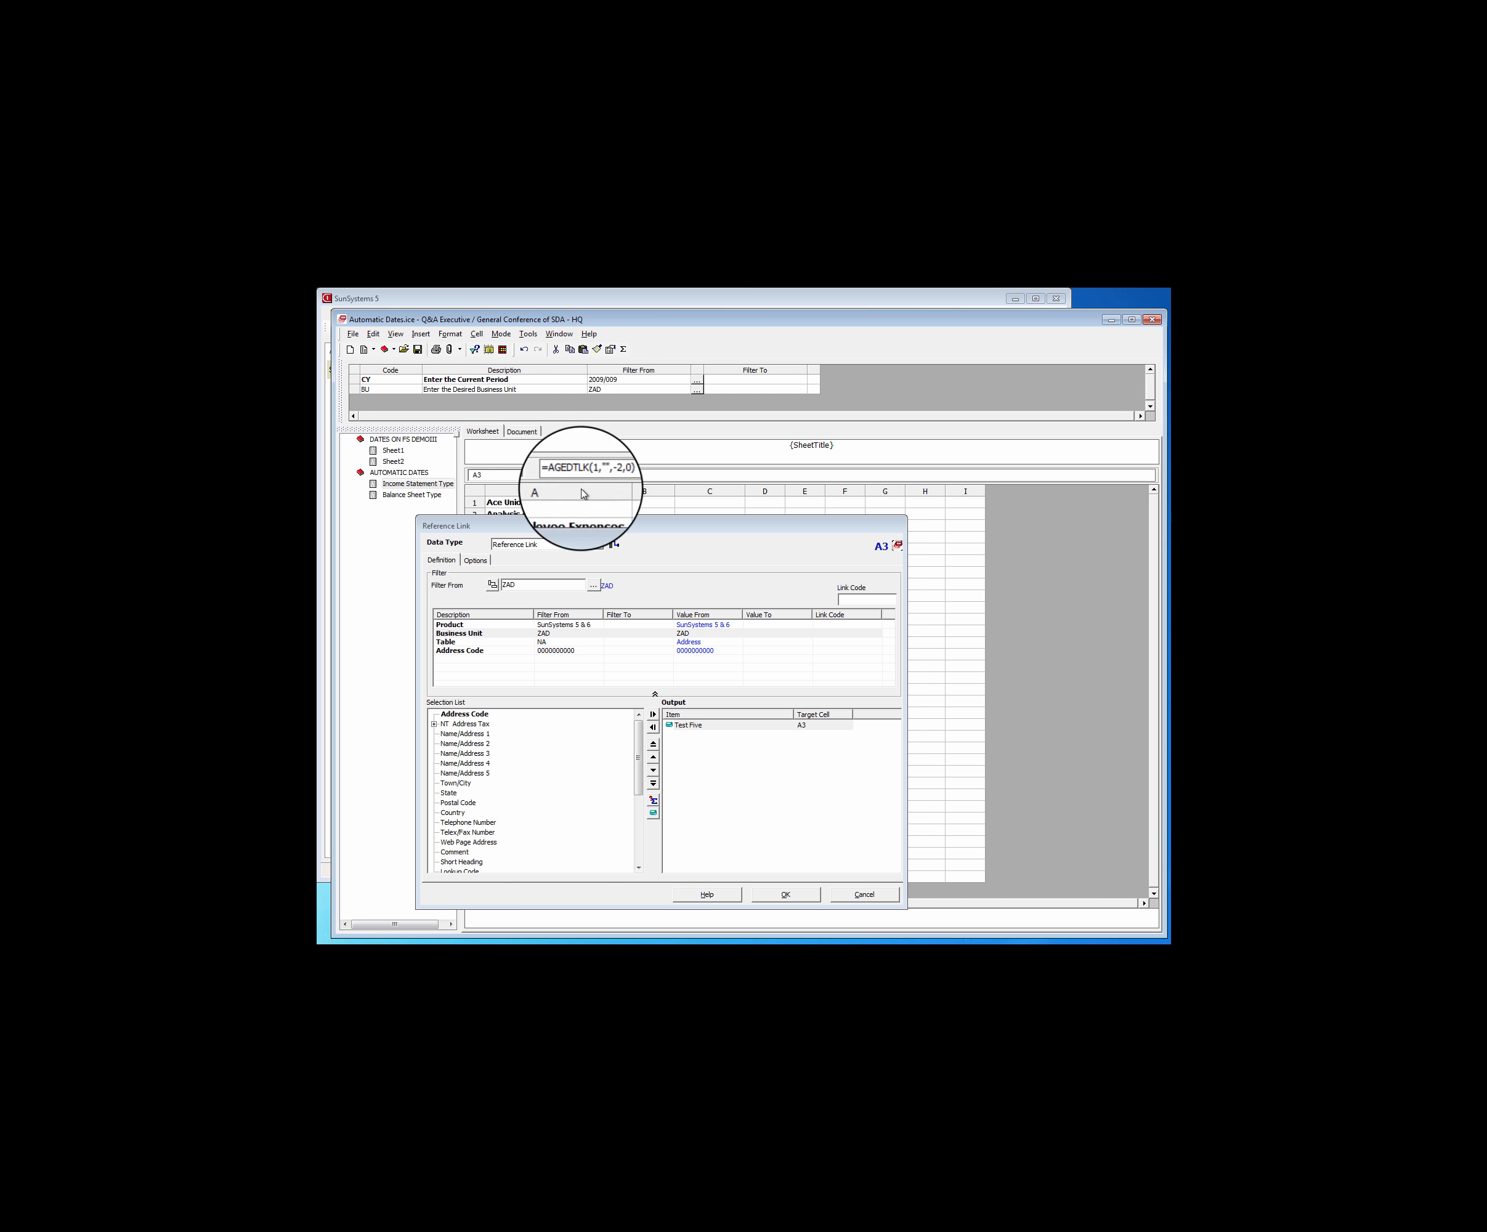
{"action": "left_click", "coordinate": [544, 632]}
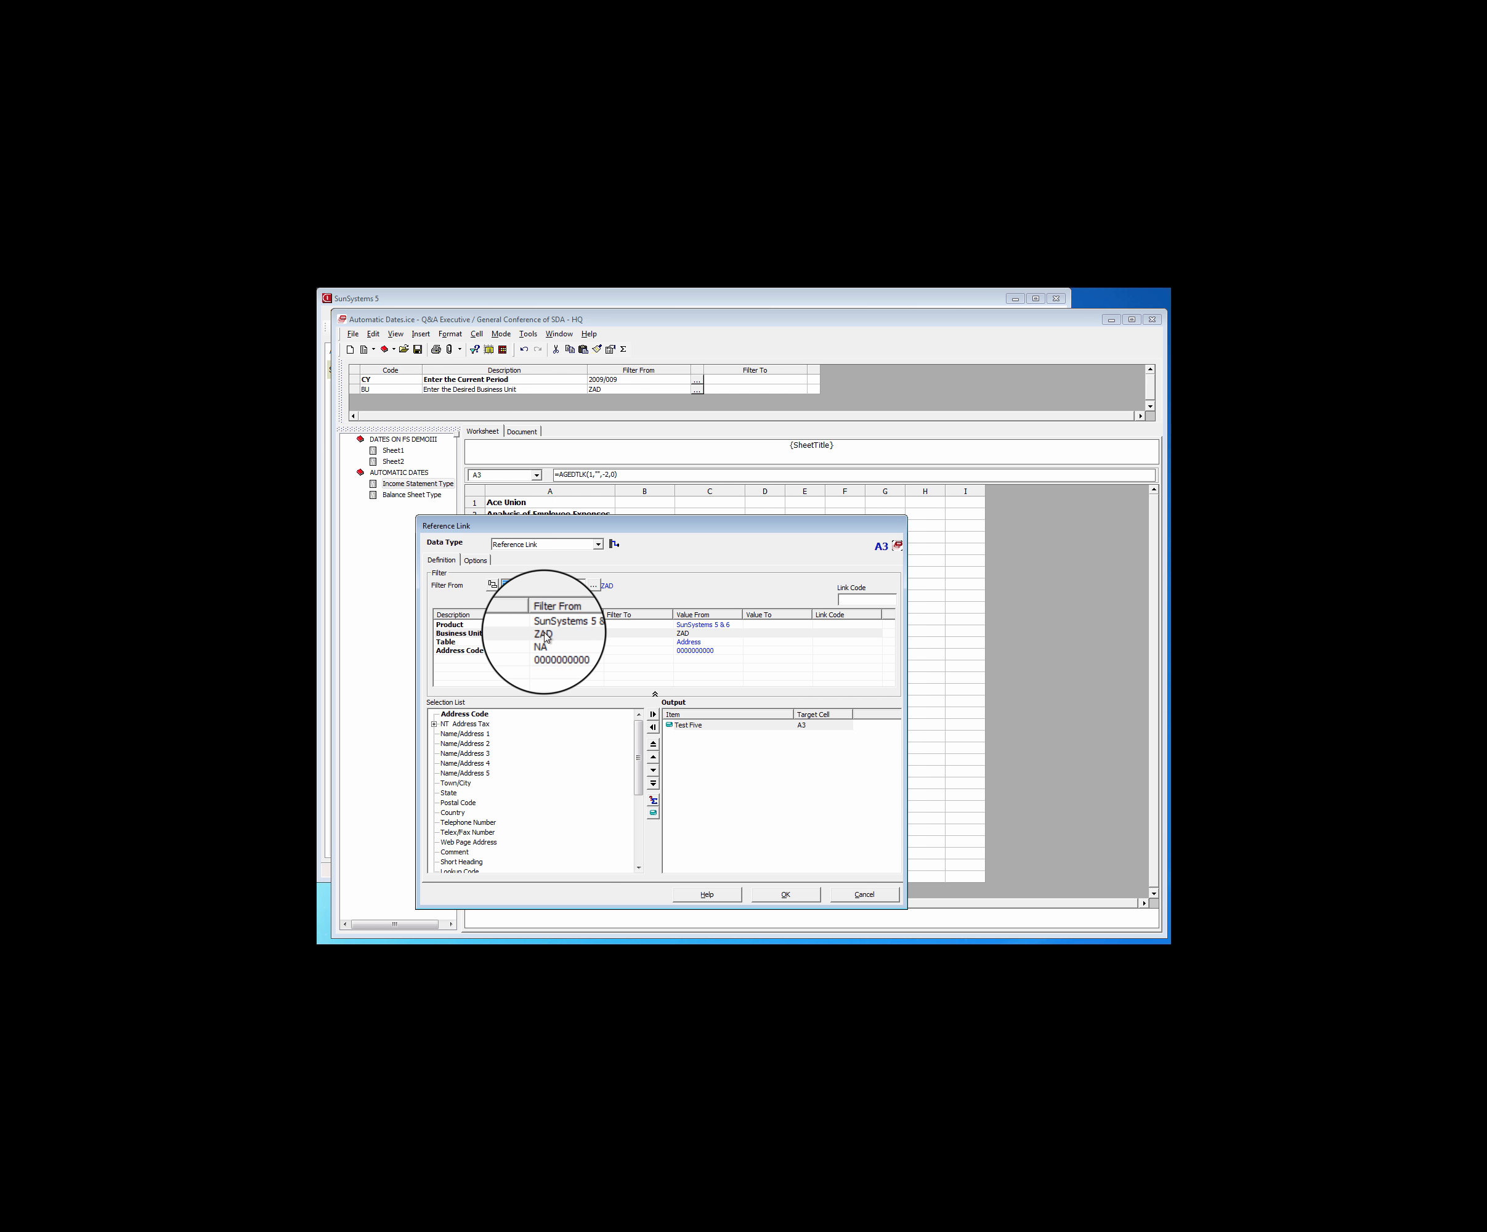
{"action": "left_click", "coordinate": [611, 389]}
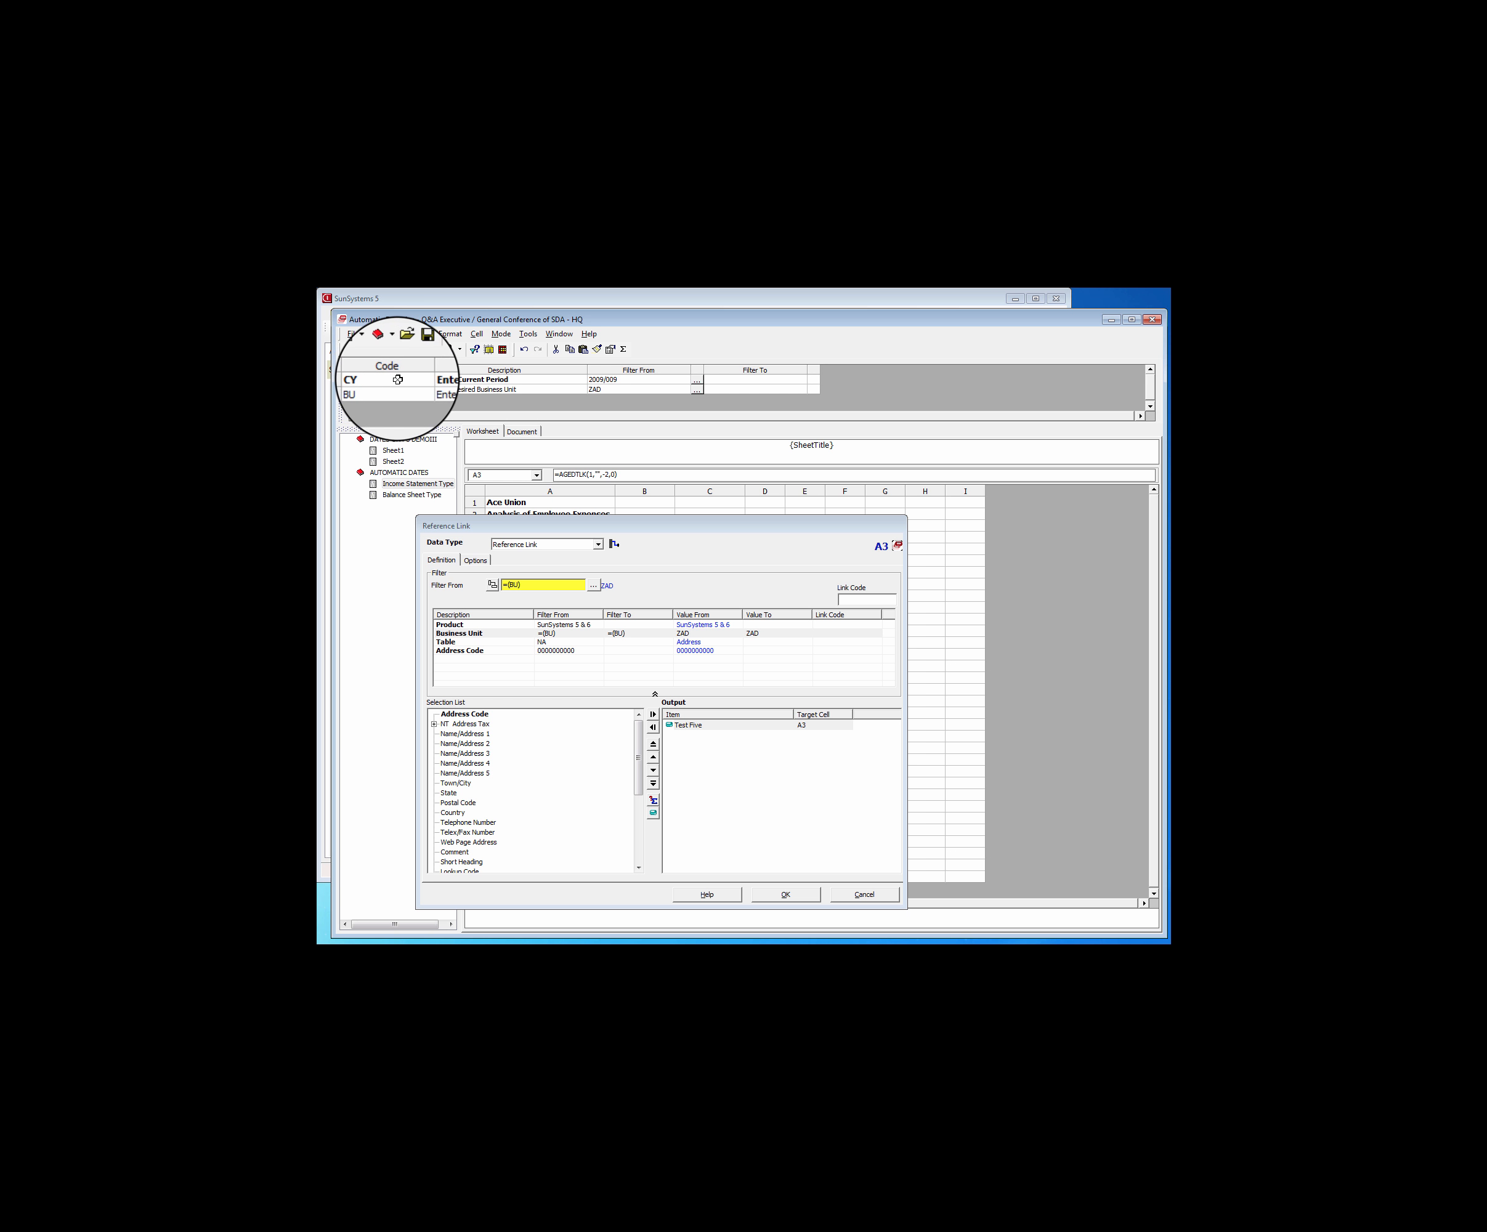
{"action": "left_click", "coordinate": [371, 379]}
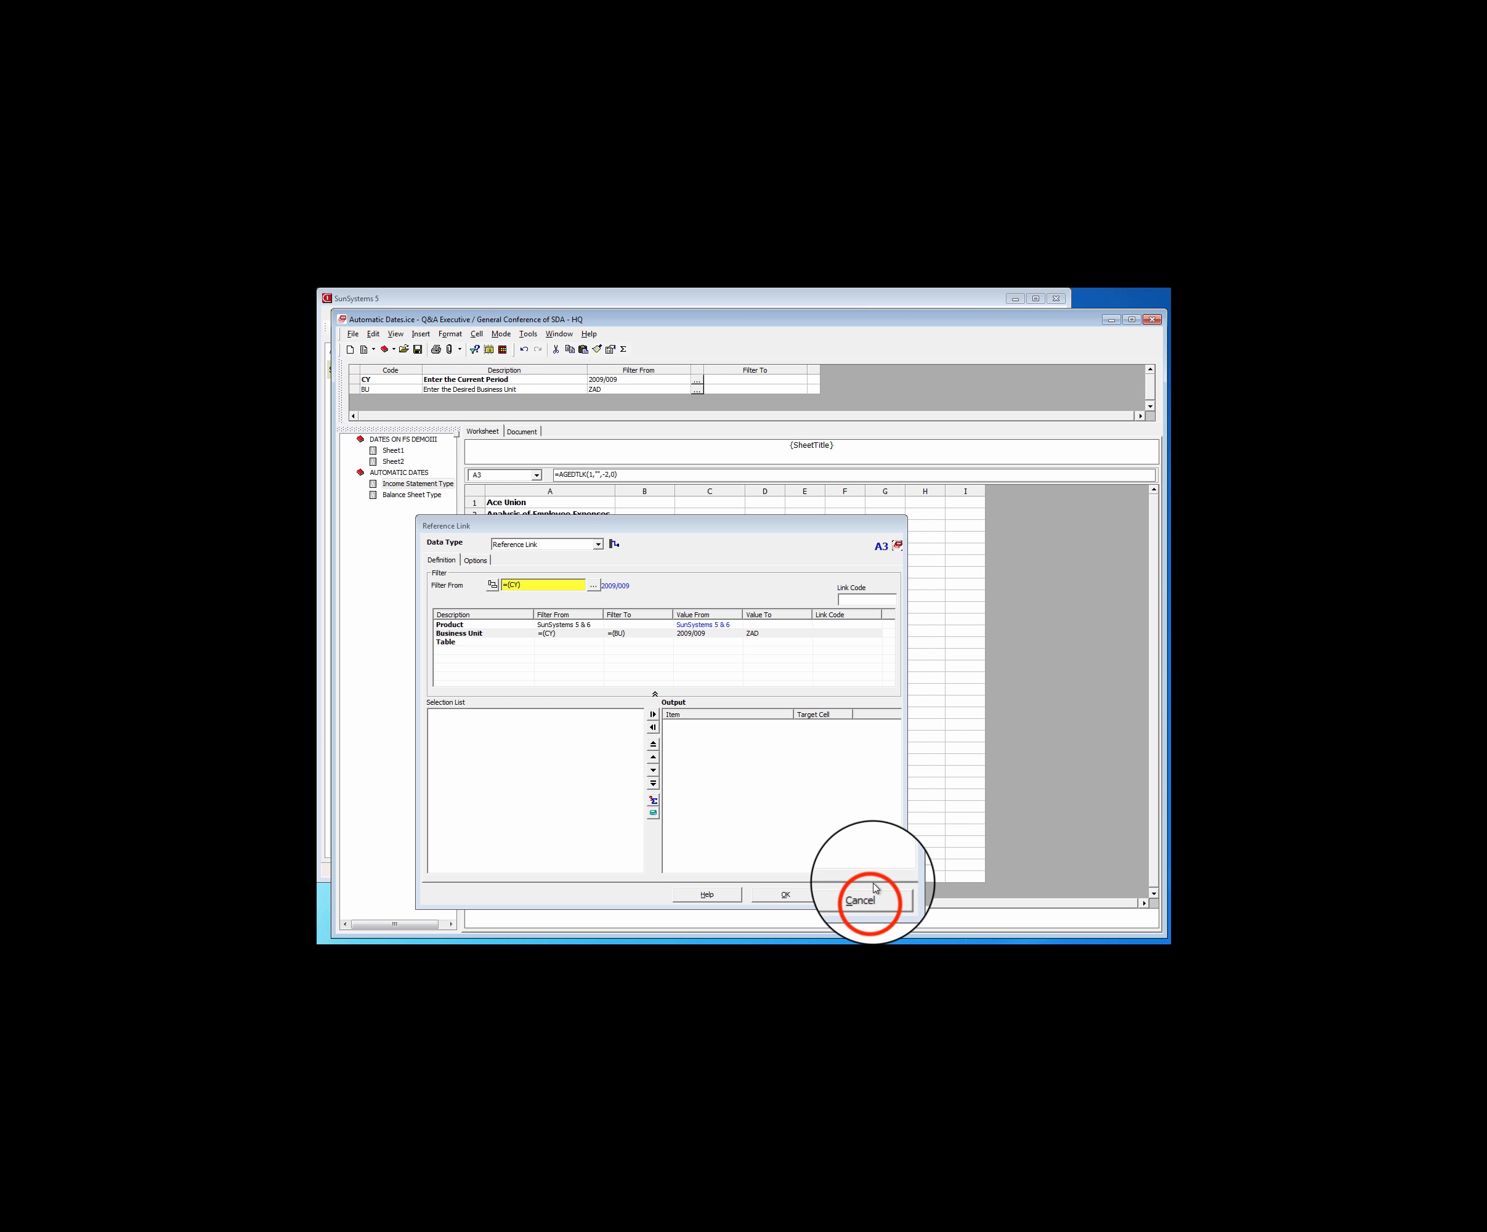
{"action": "left_click", "coordinate": [871, 897]}
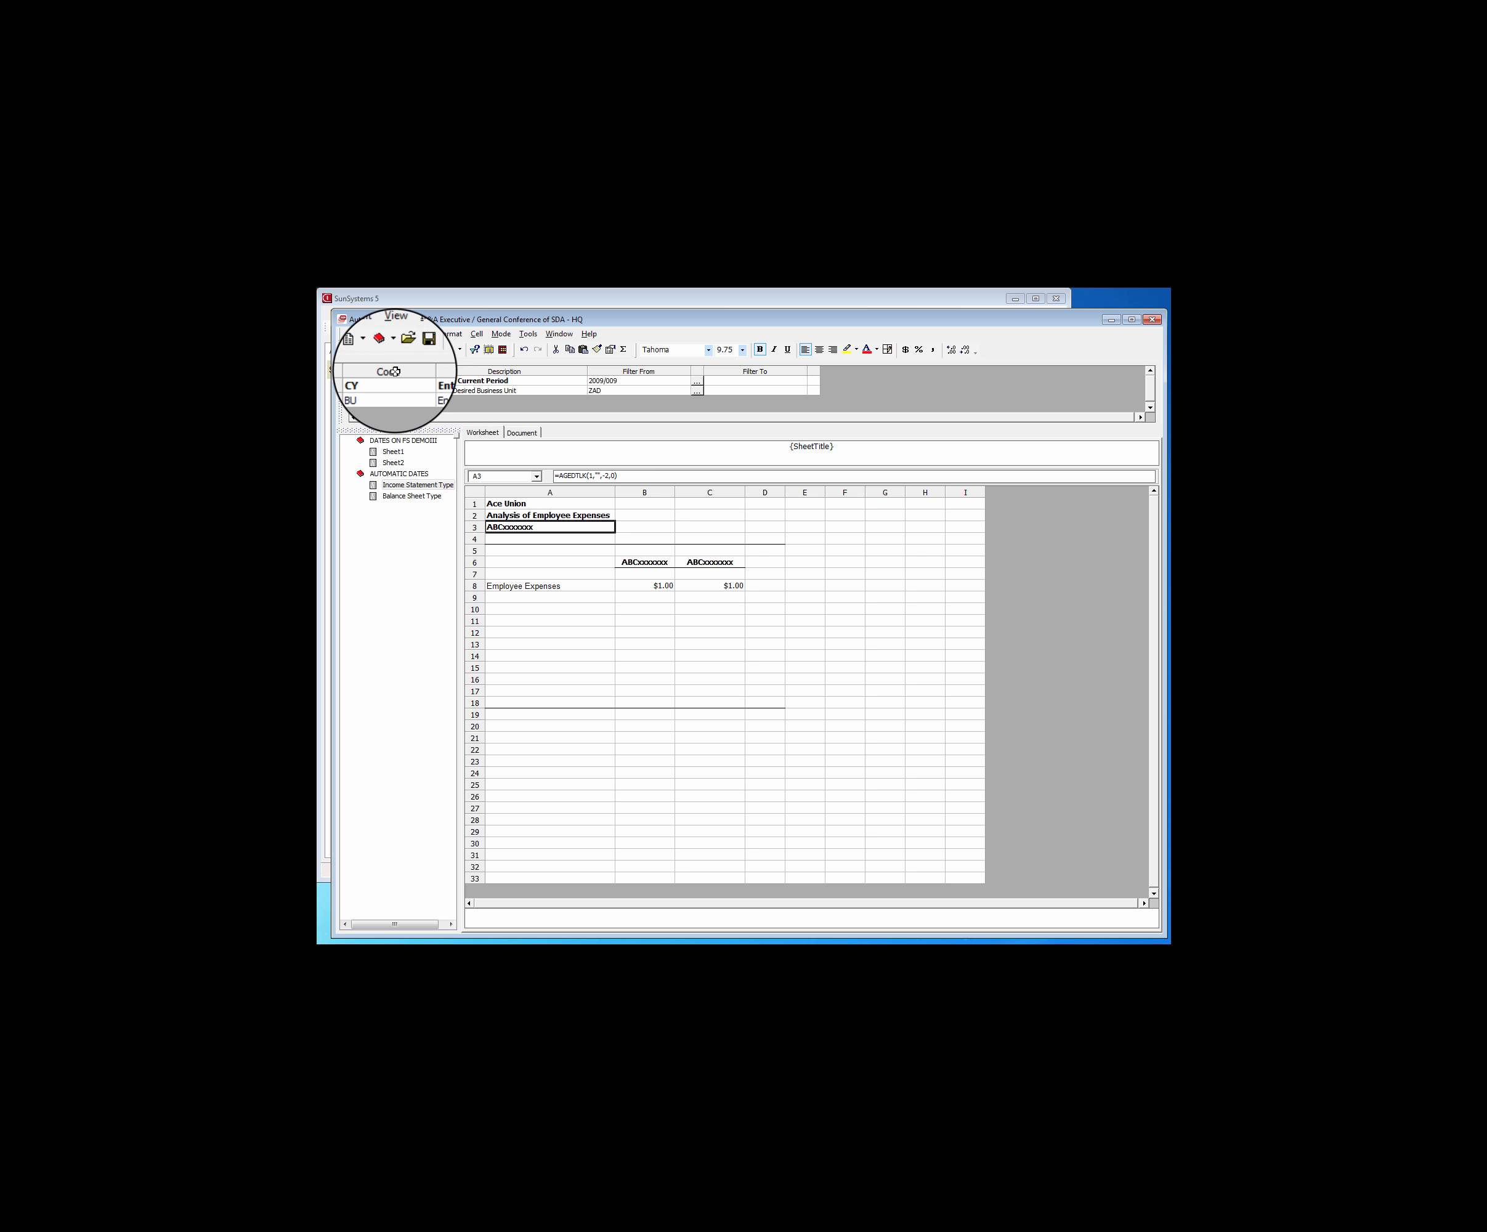
Review the main details of the CY prompt definition, including its data type and default value
{"action": "left_click", "coordinate": [388, 382]}
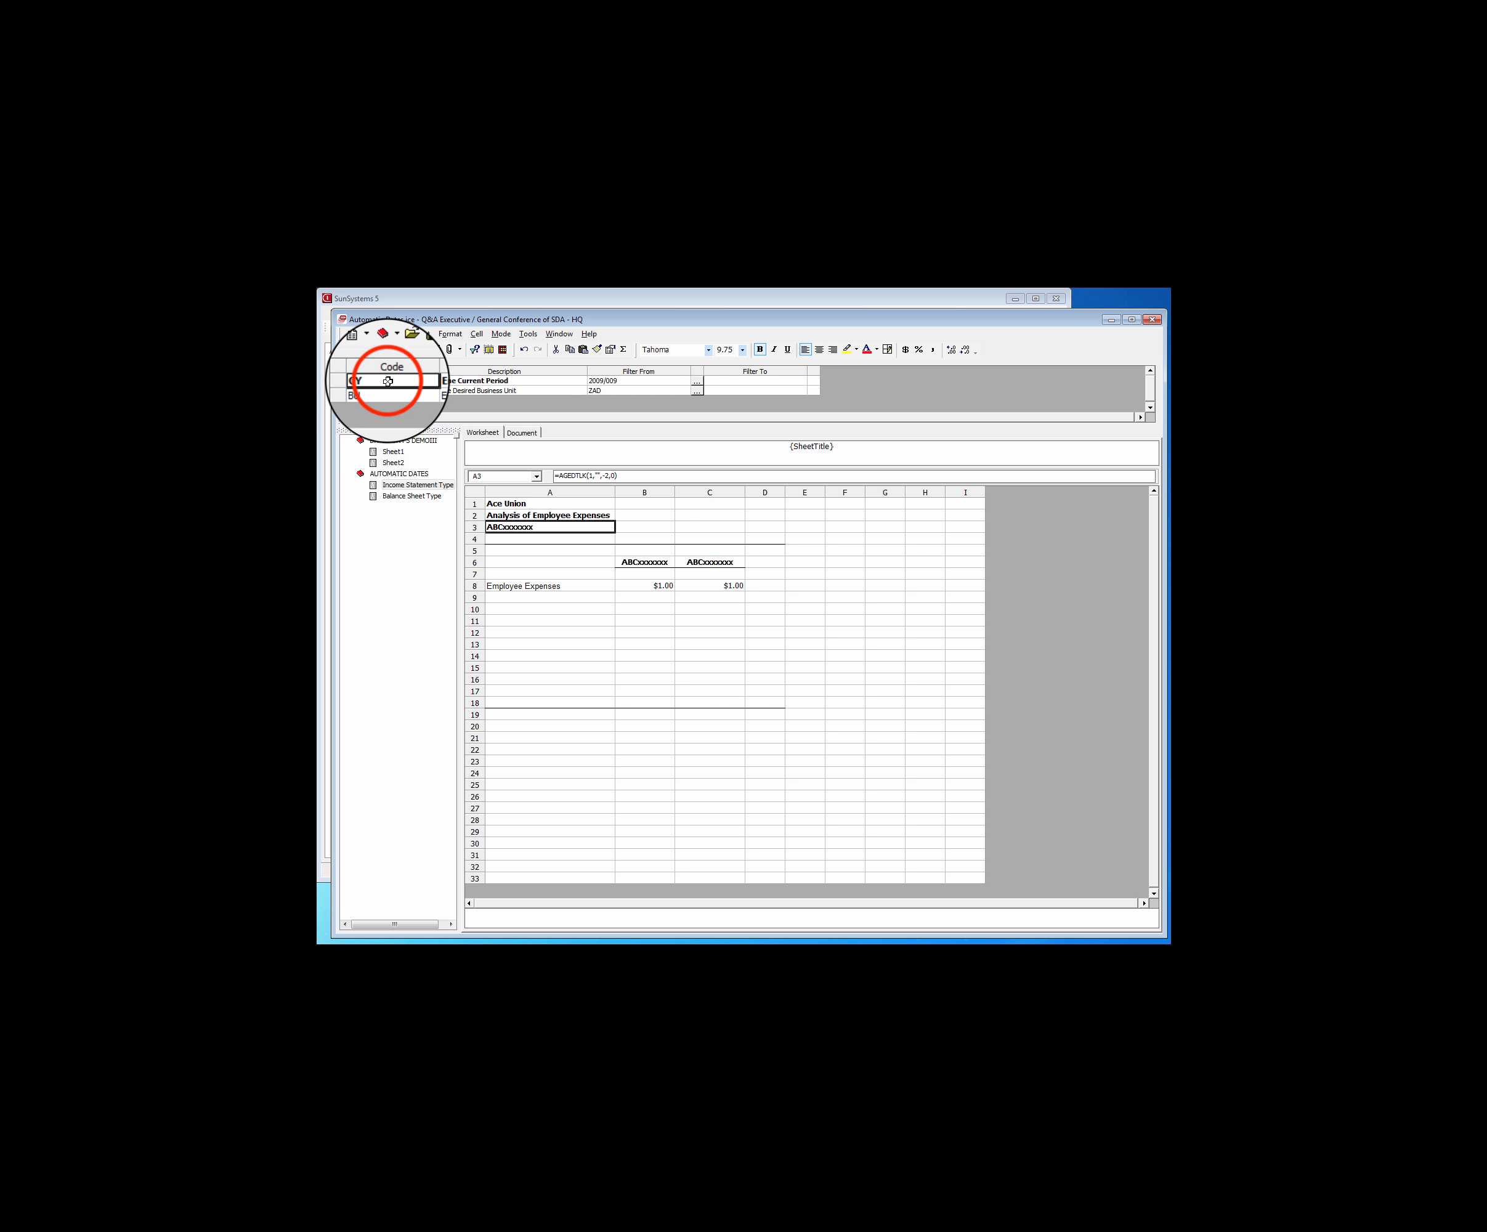
{"action": "left_click", "coordinate": [443, 381]}
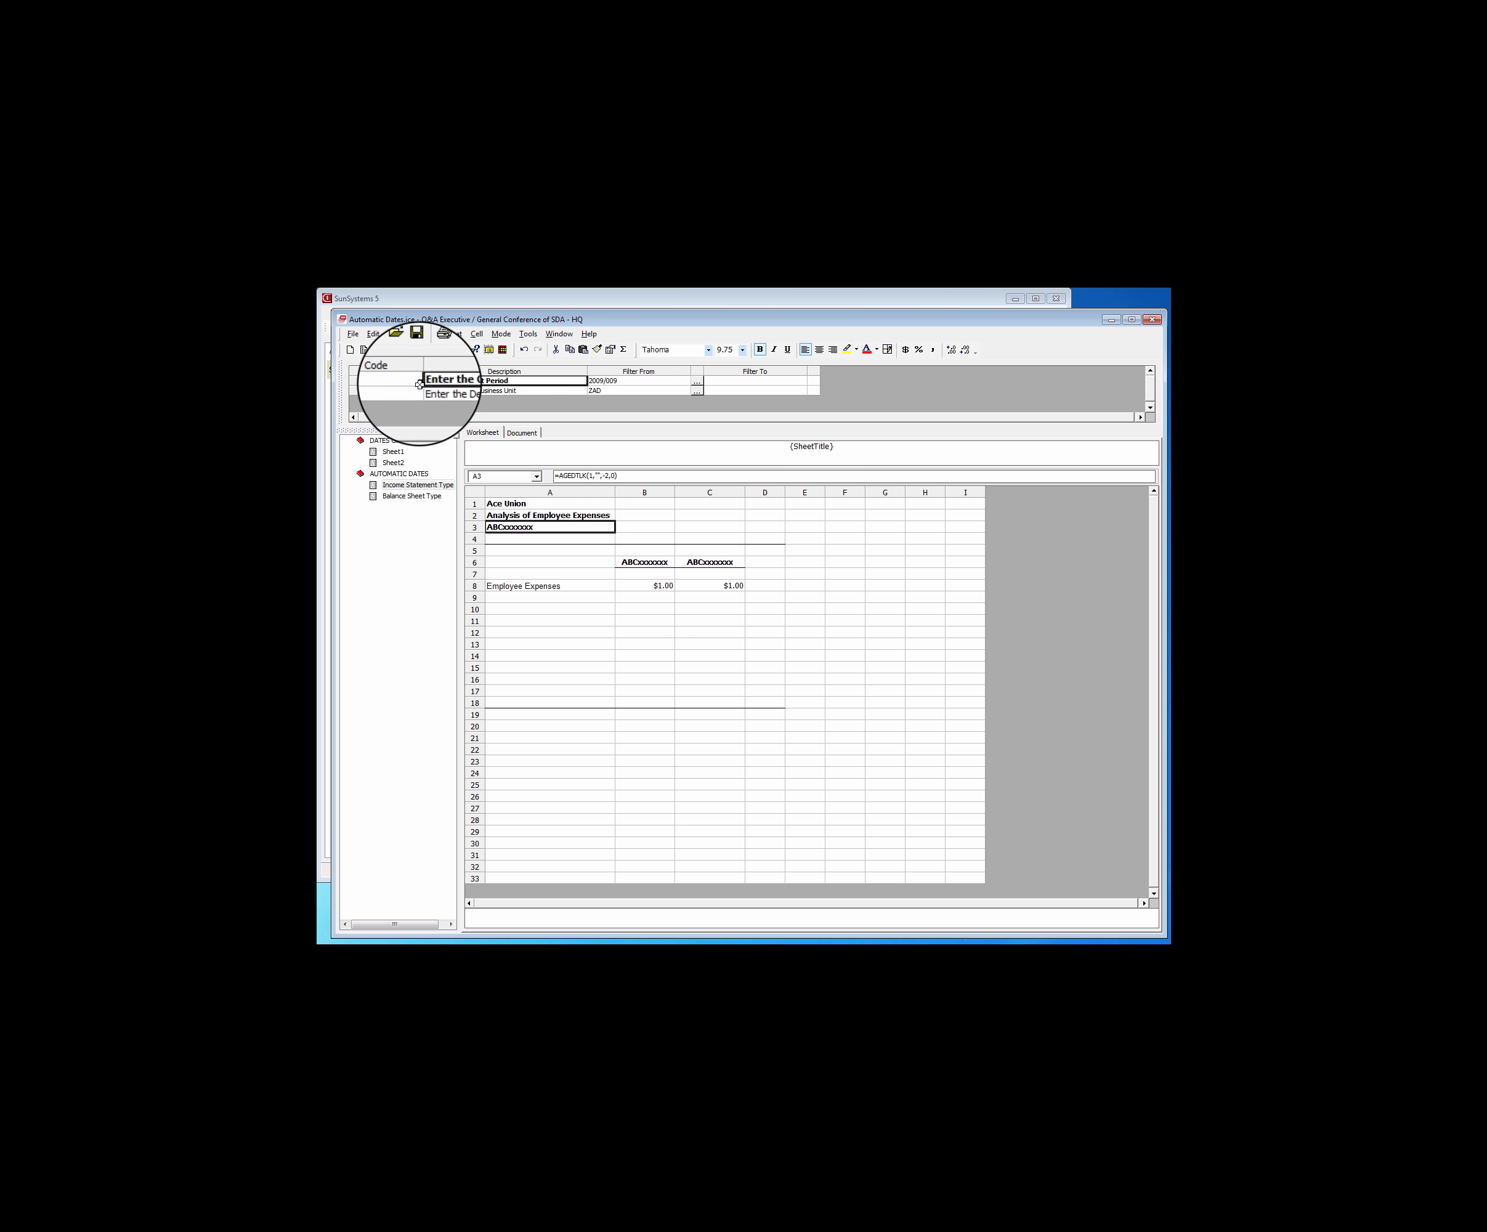
{"action": "left_click", "coordinate": [406, 382]}
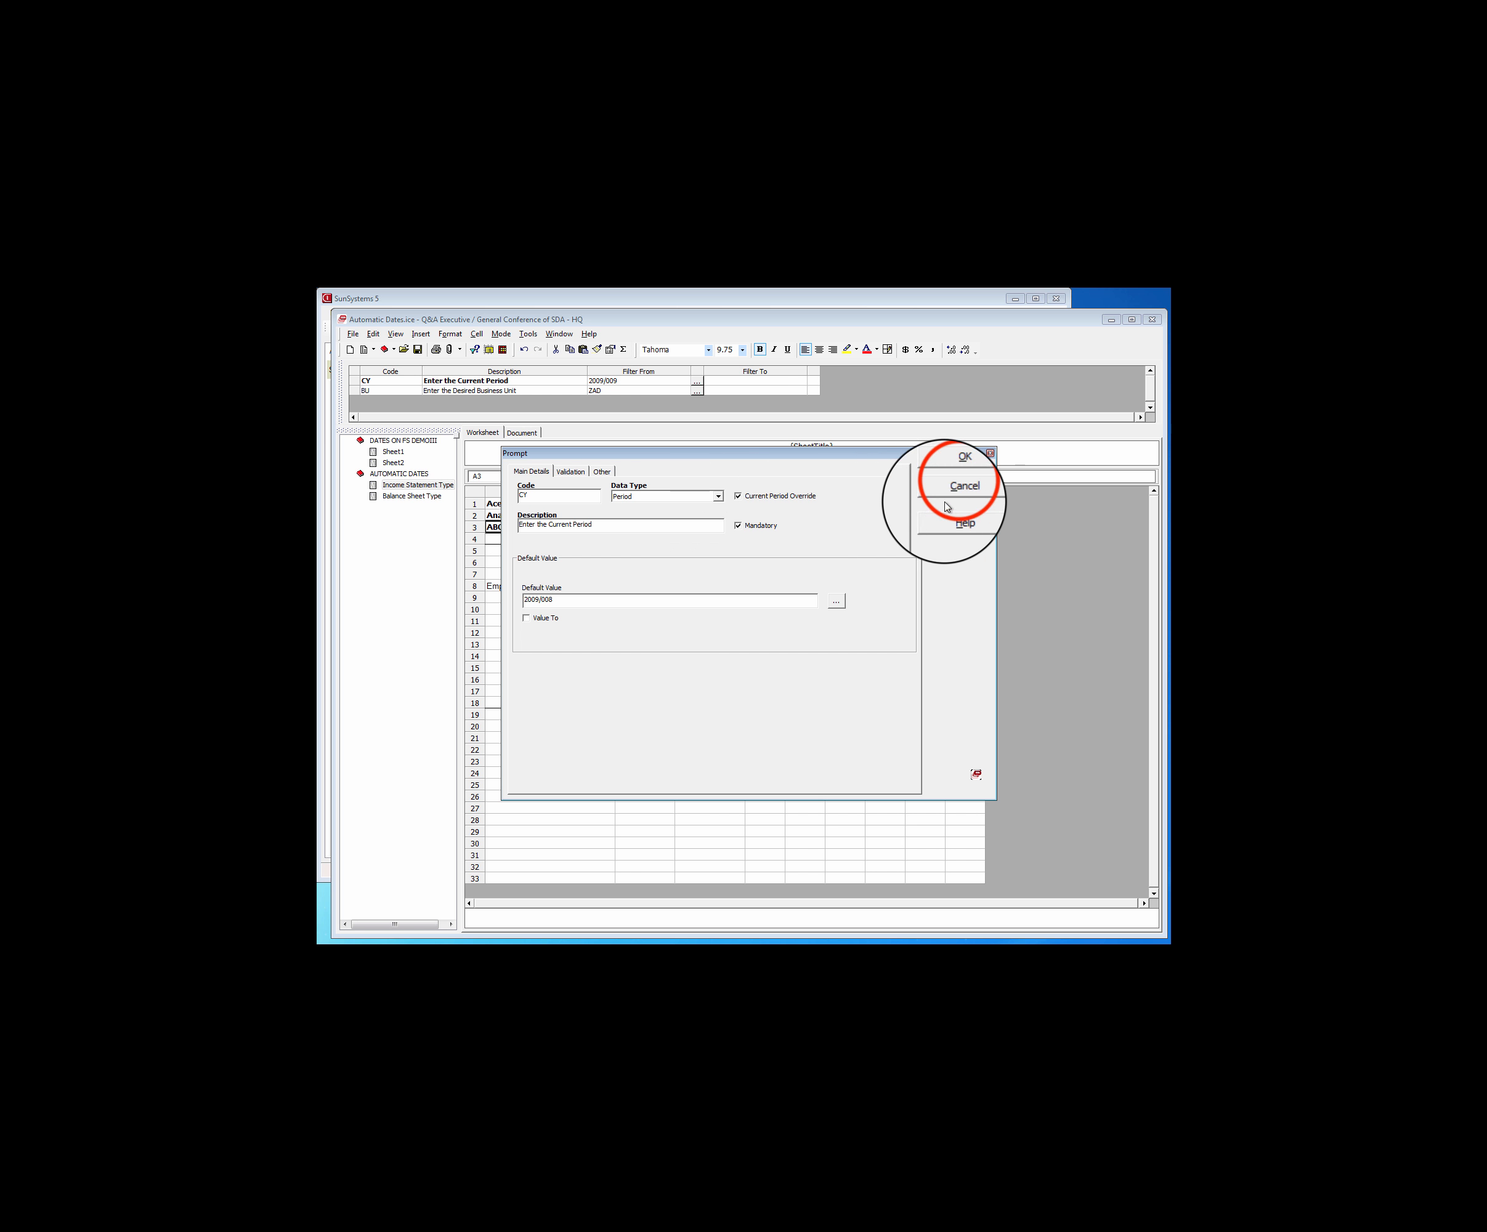
{"action": "left_click", "coordinate": [957, 471]}
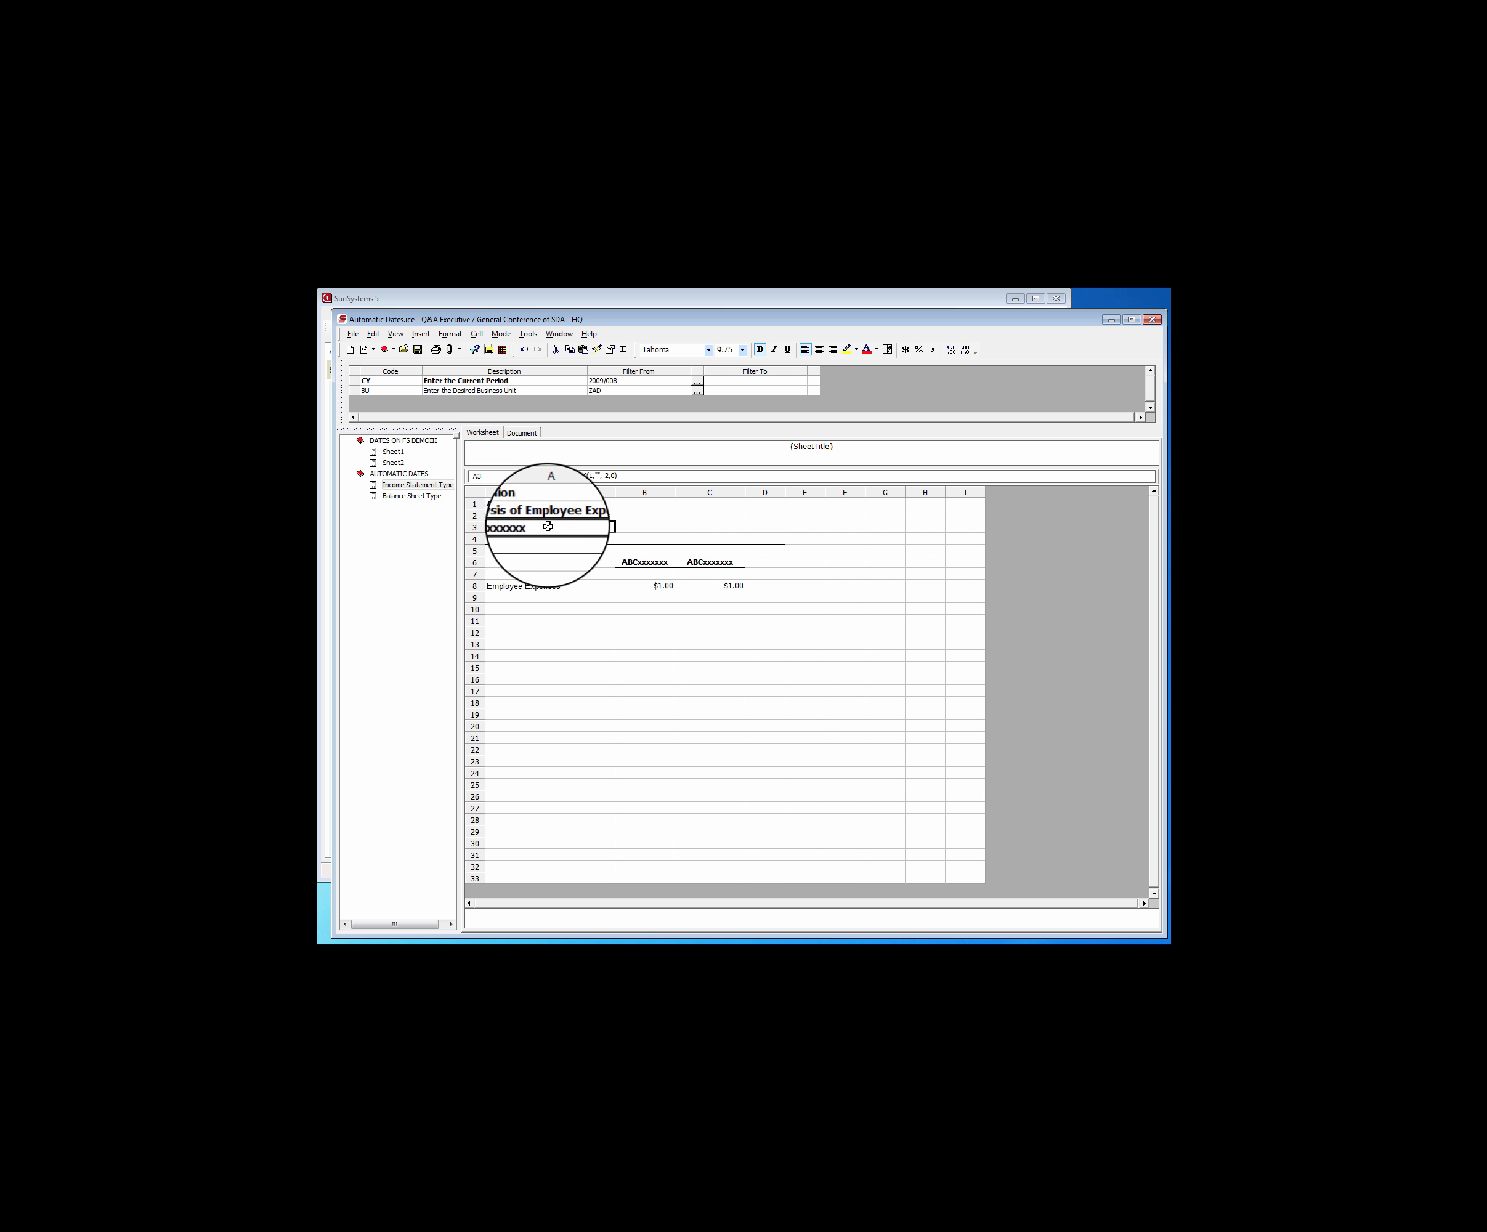
Open the Test Five user defined output from cell A3's reference link on the Income Statement Type sheet
{"action": "left_click", "coordinate": [537, 527]}
{"action": "double_click", "coordinate": [537, 527]}
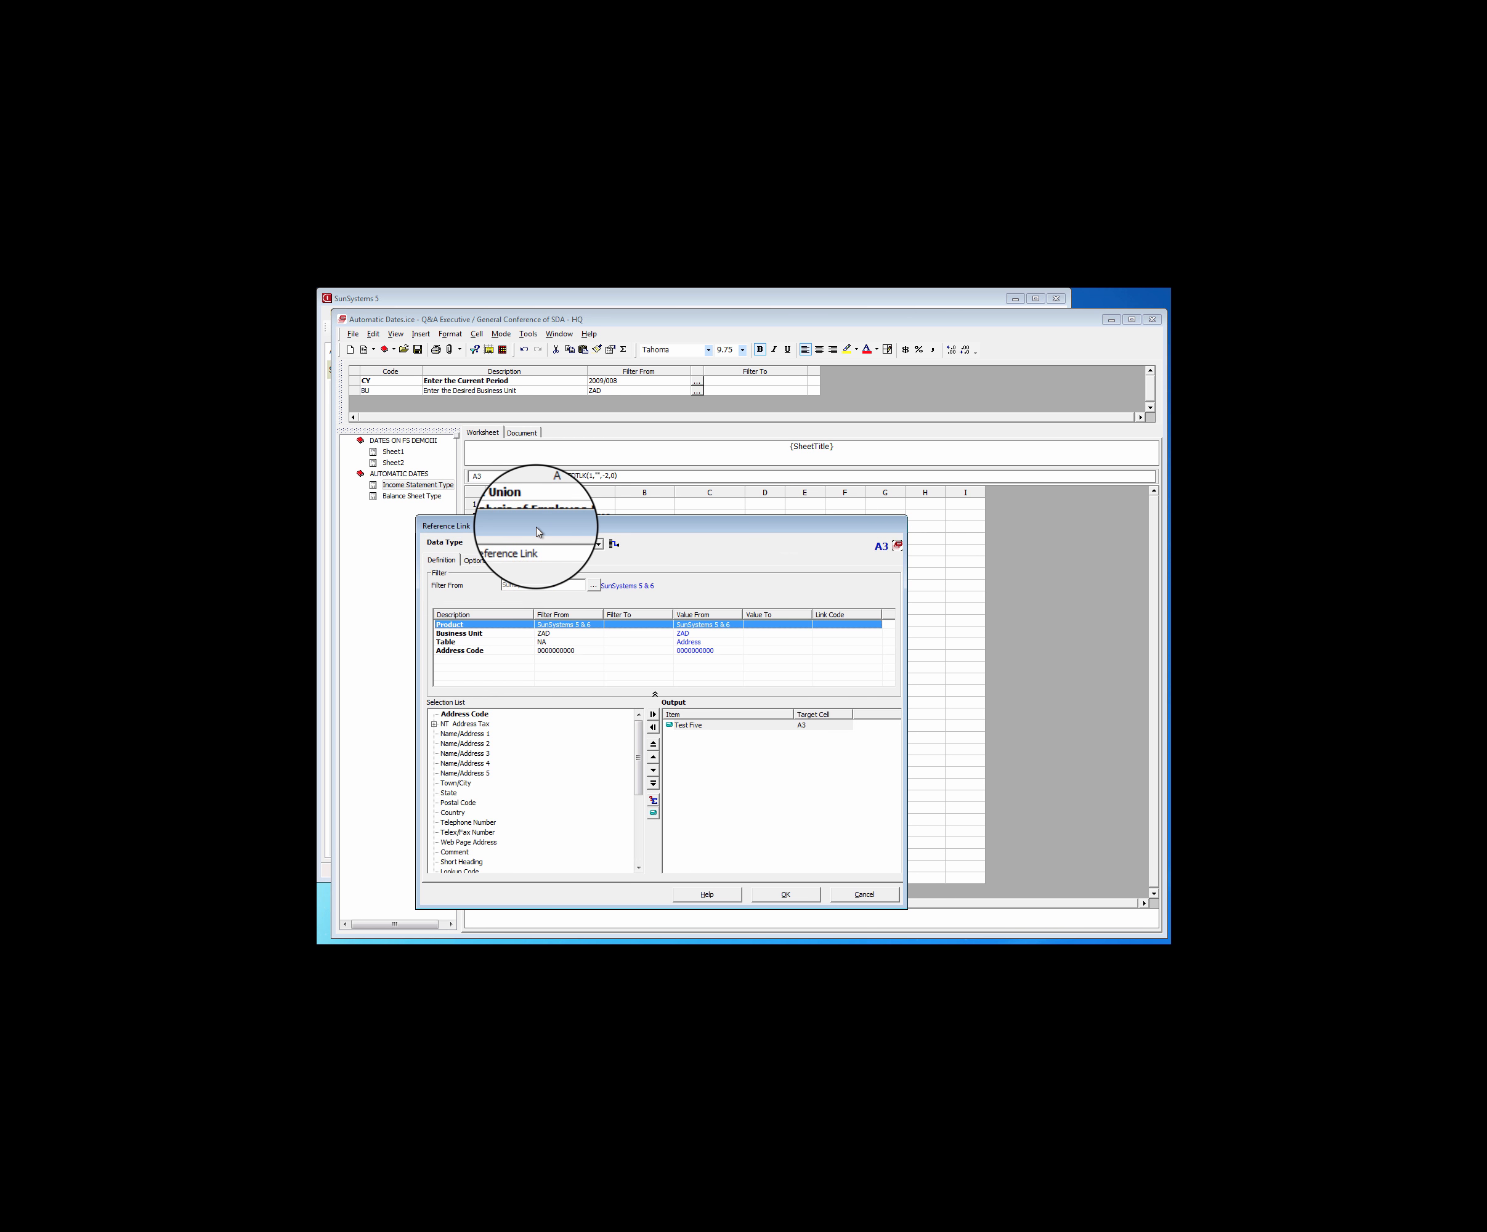
{"action": "left_click", "coordinate": [693, 531]}
{"action": "left_click", "coordinate": [693, 520]}
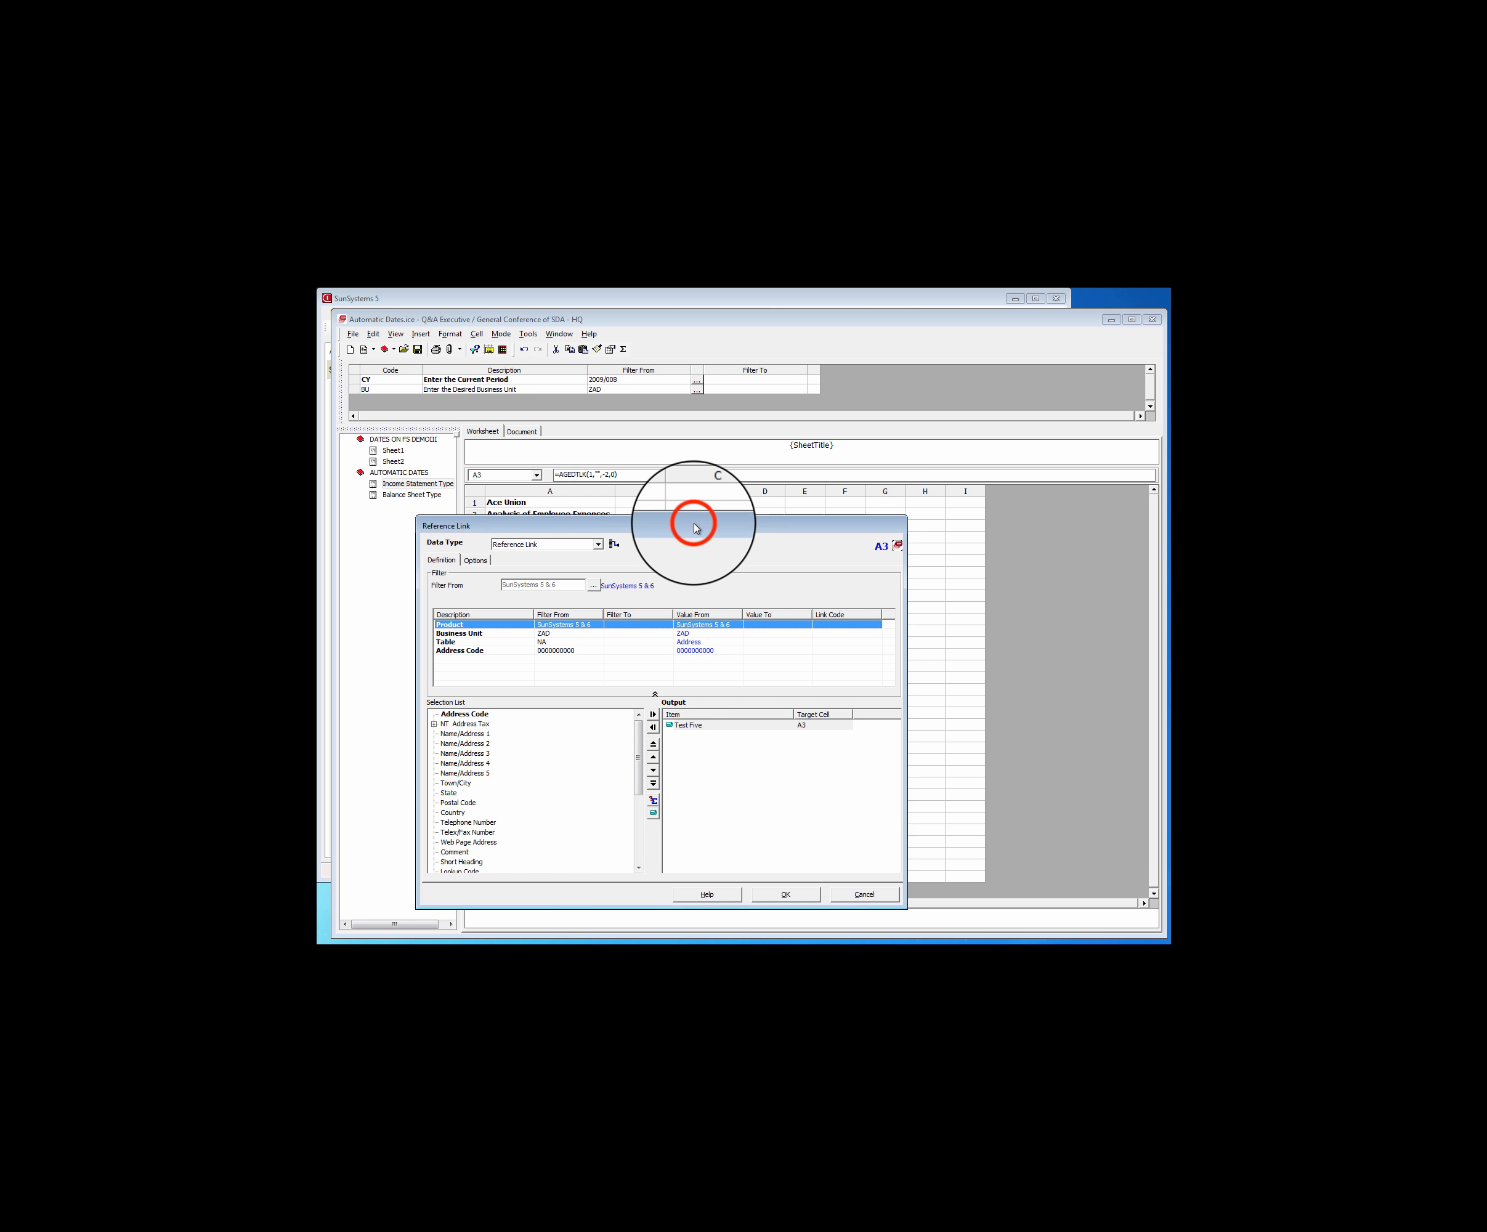
{"action": "left_click_drag", "start_coordinate": [695, 535], "coordinate": [711, 404]}
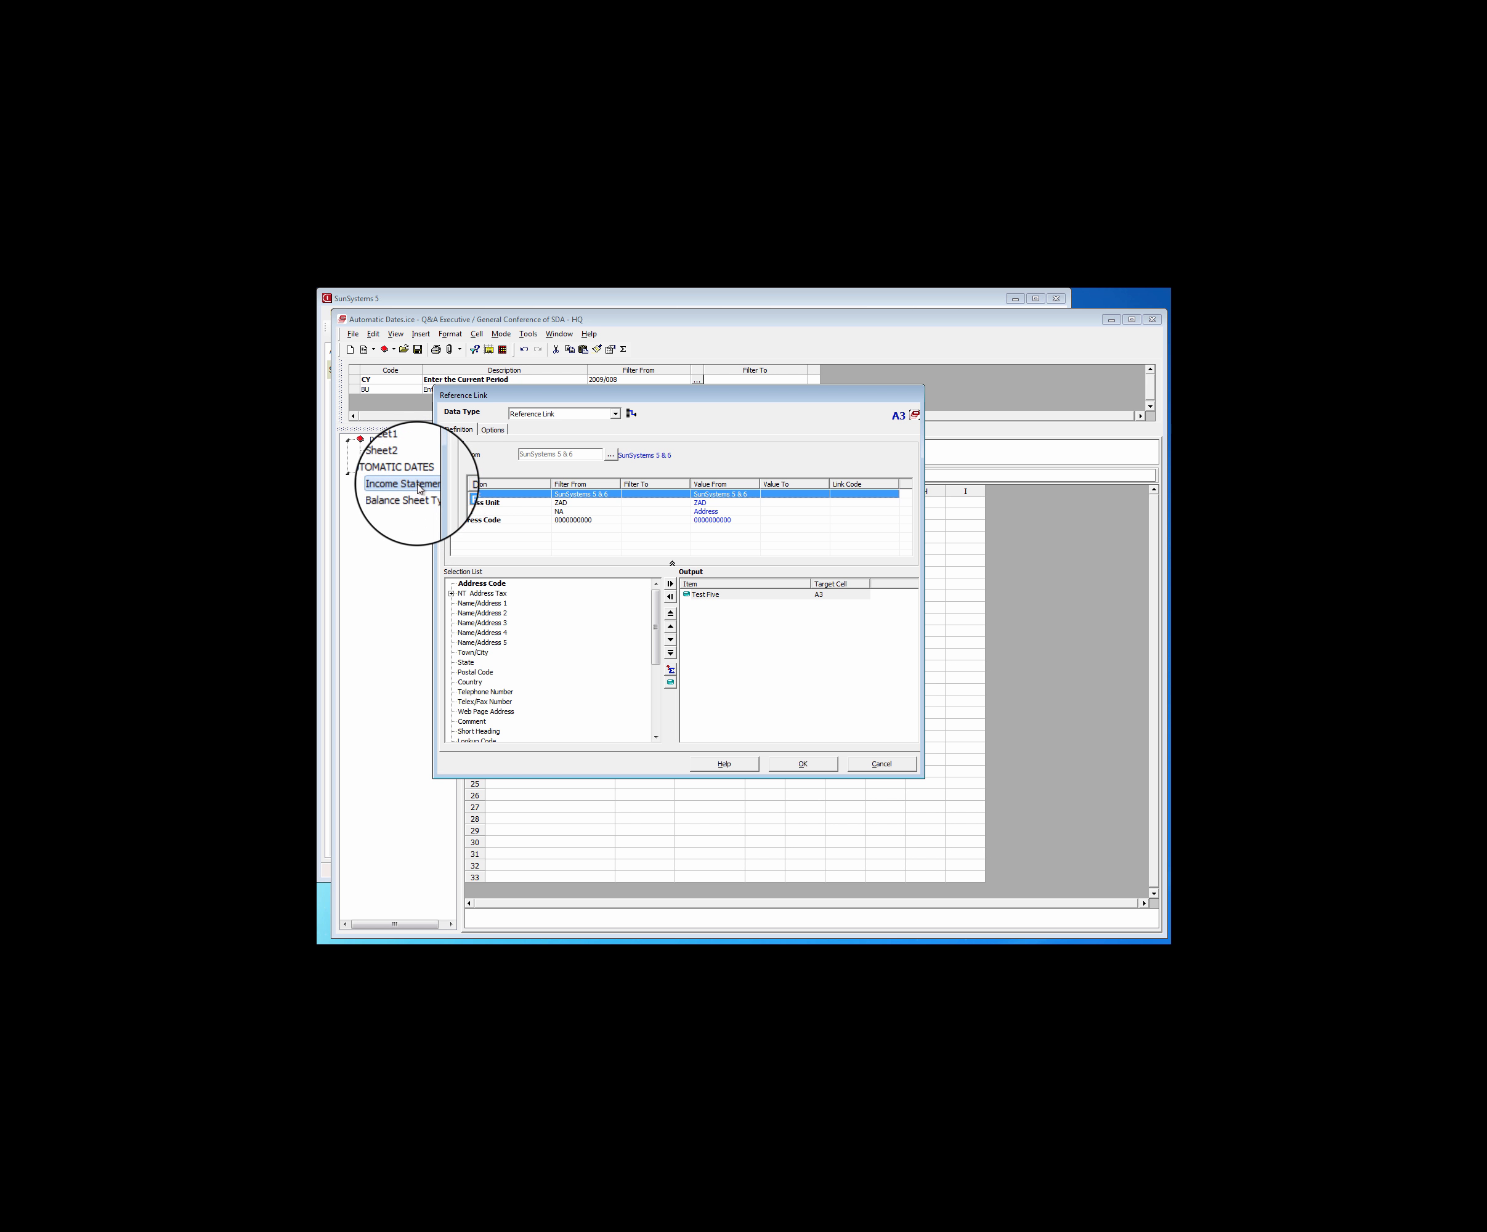
{"action": "left_click", "coordinate": [705, 595]}
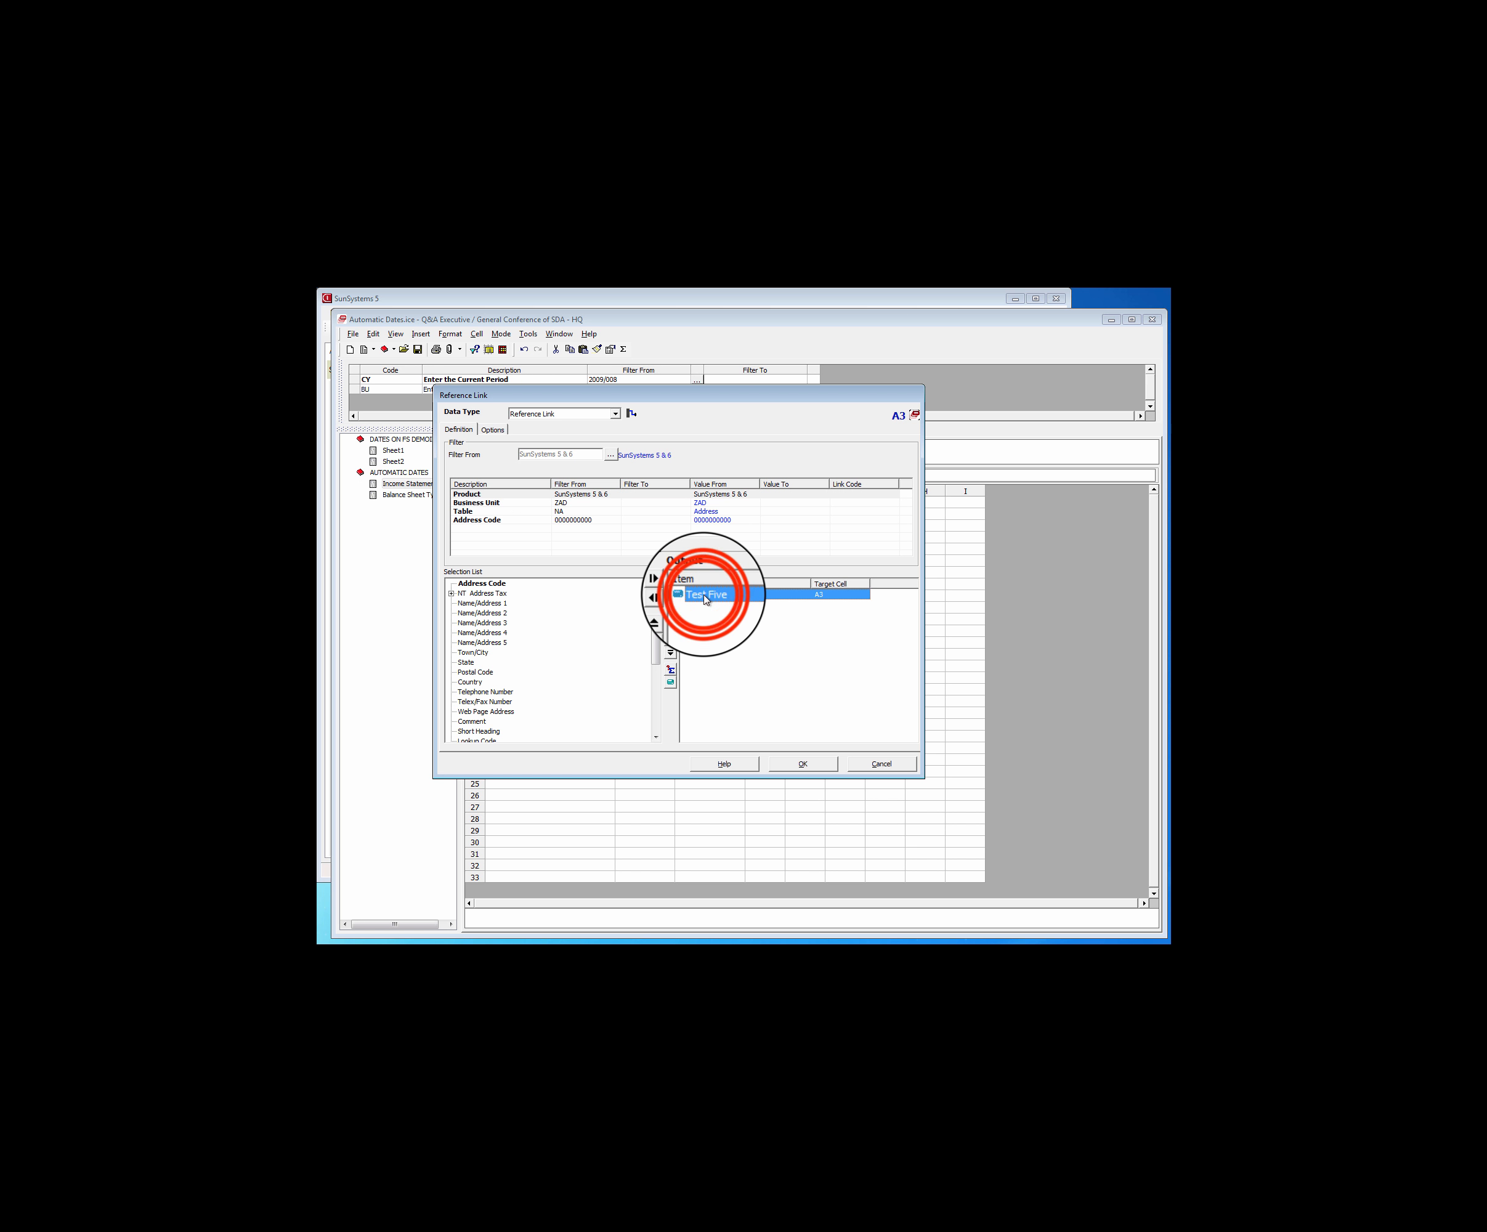
{"action": "double_click", "coordinate": [705, 596]}
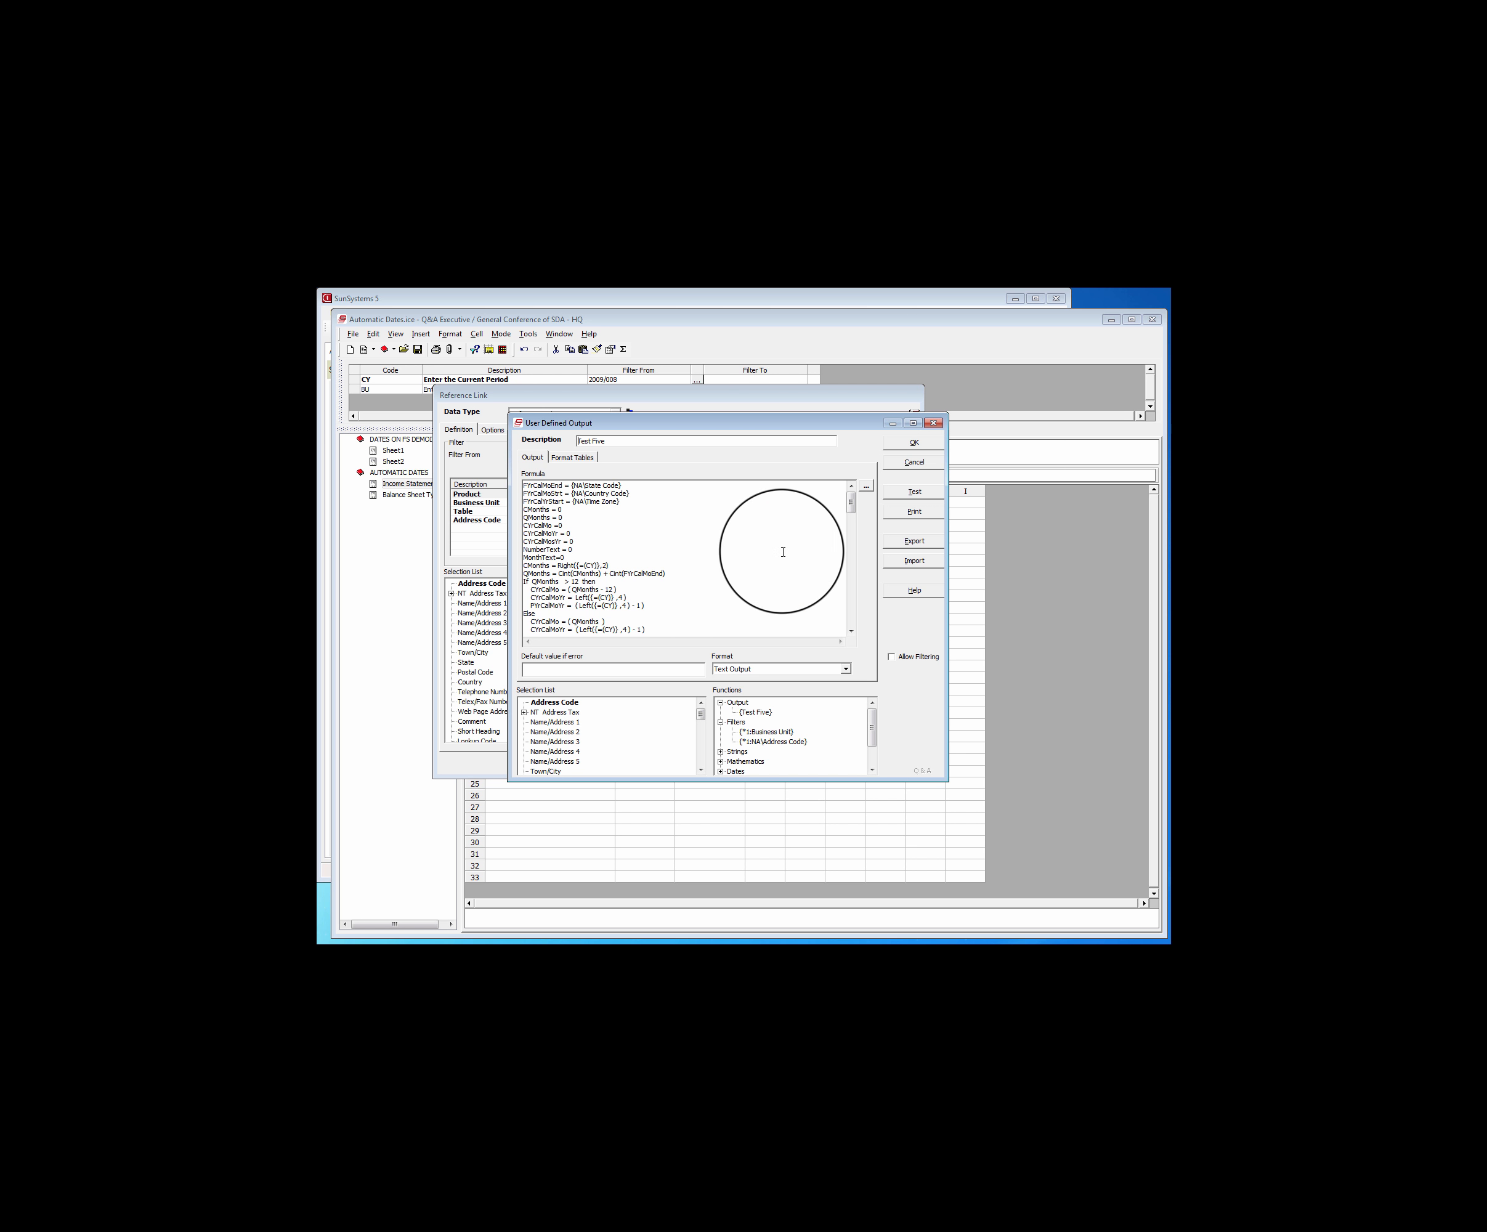
Examine the Test Five formula's month text conditions and final Result line, and leave the output and reference link without changes
{"action": "left_click", "coordinate": [853, 506]}
{"action": "left_click_drag", "start_coordinate": [854, 506], "coordinate": [852, 624]}
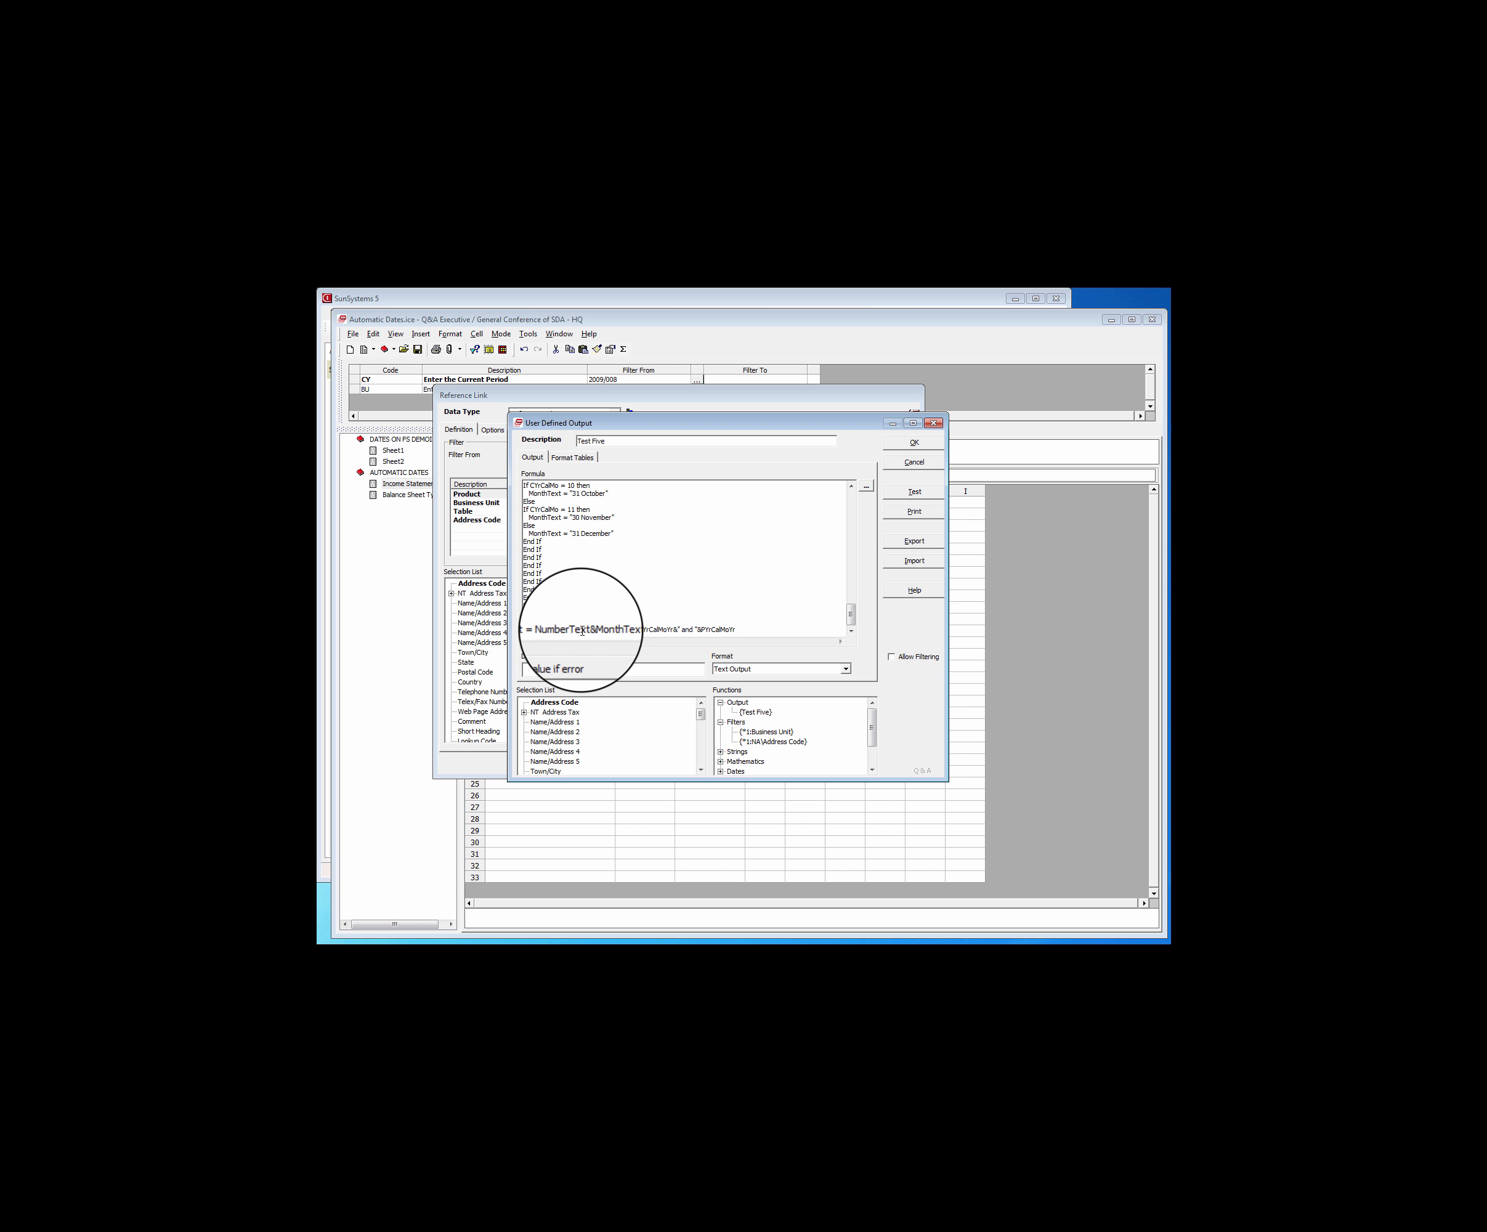
{"action": "left_click", "coordinate": [850, 485]}
{"action": "left_click", "coordinate": [850, 485]}
{"action": "left_click", "coordinate": [850, 485]}
{"action": "left_click", "coordinate": [850, 486]}
{"action": "left_click", "coordinate": [850, 486]}
{"action": "left_click", "coordinate": [850, 485]}
{"action": "left_click", "coordinate": [850, 485]}
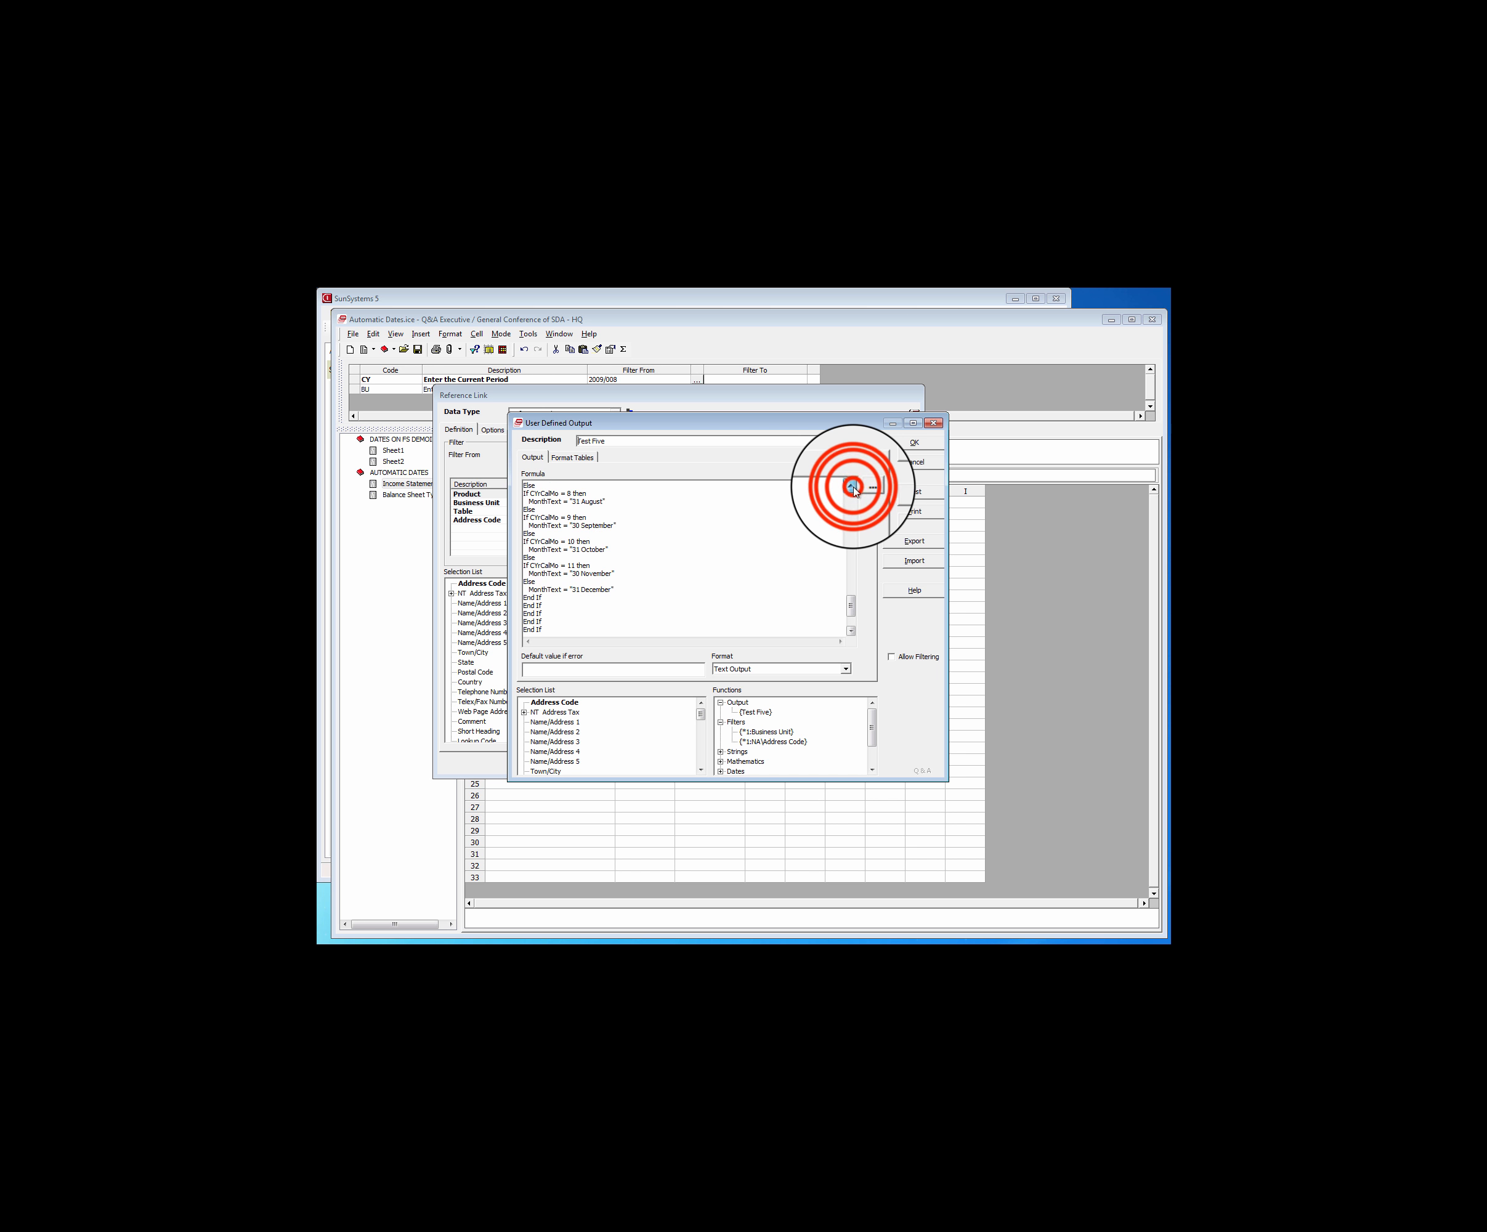
{"action": "left_click", "coordinate": [850, 486]}
{"action": "left_click", "coordinate": [850, 485]}
{"action": "left_click", "coordinate": [850, 486]}
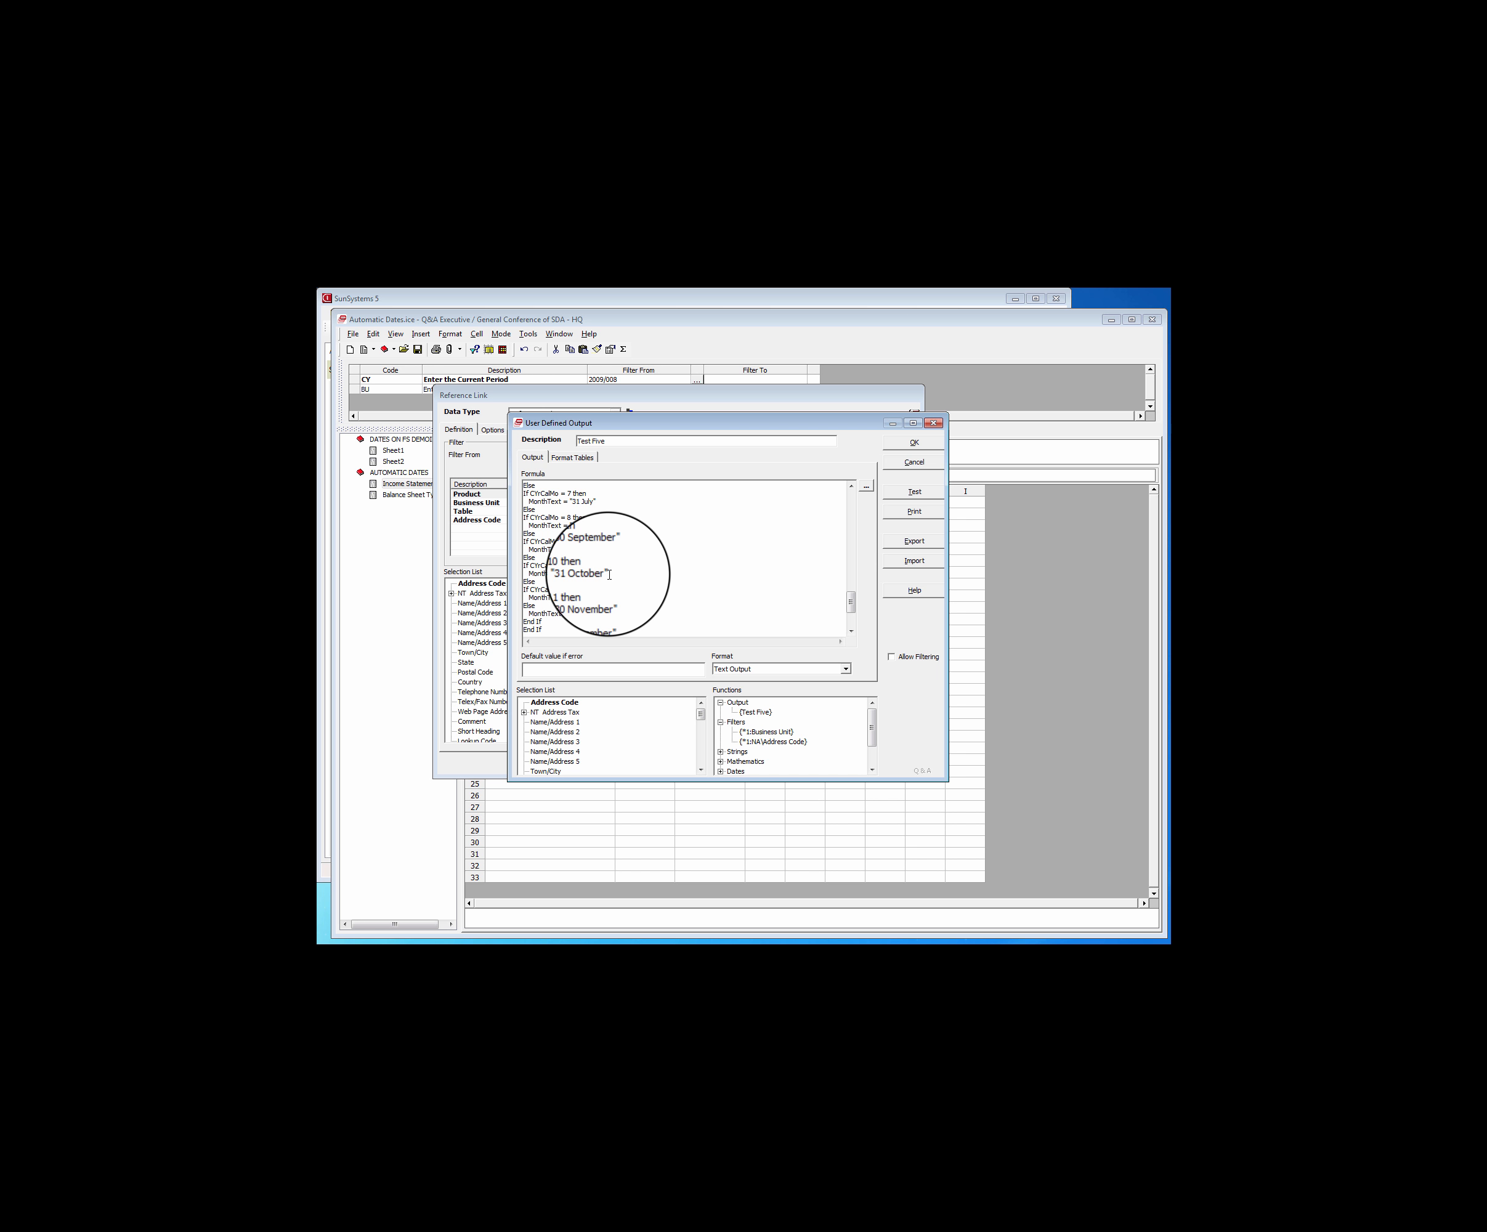
{"action": "left_click", "coordinate": [851, 631]}
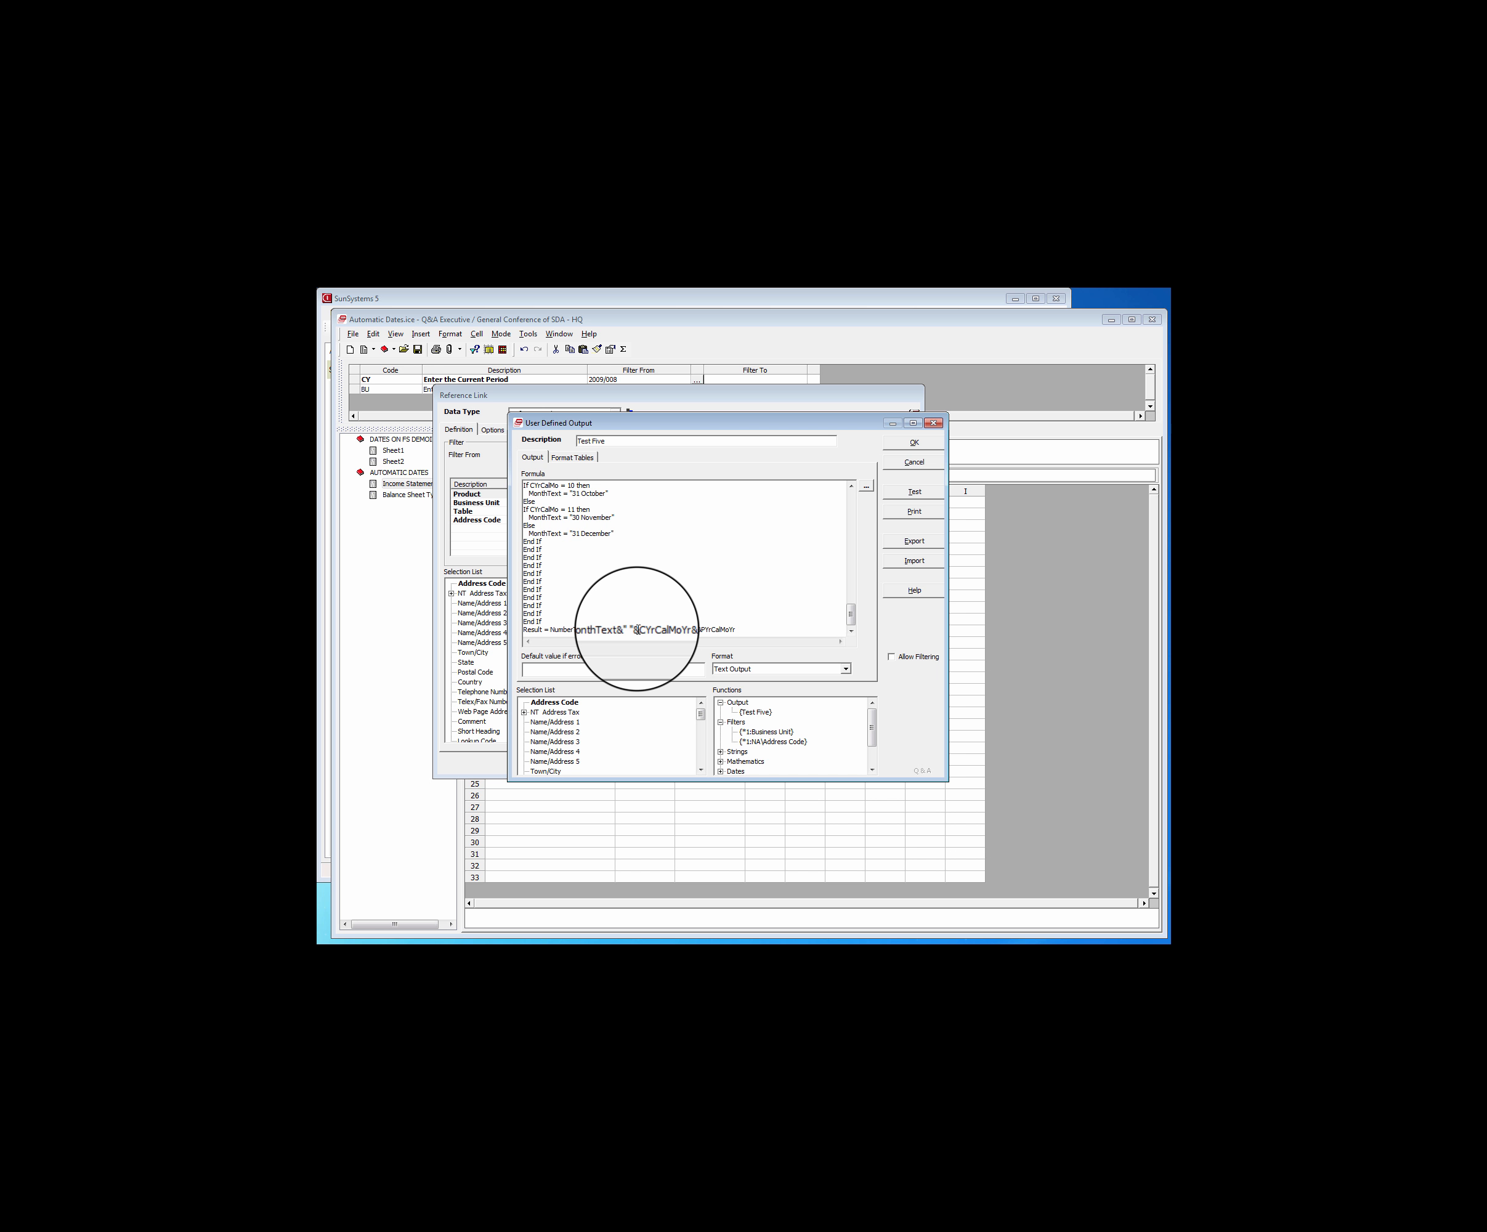
{"action": "left_click", "coordinate": [632, 630]}
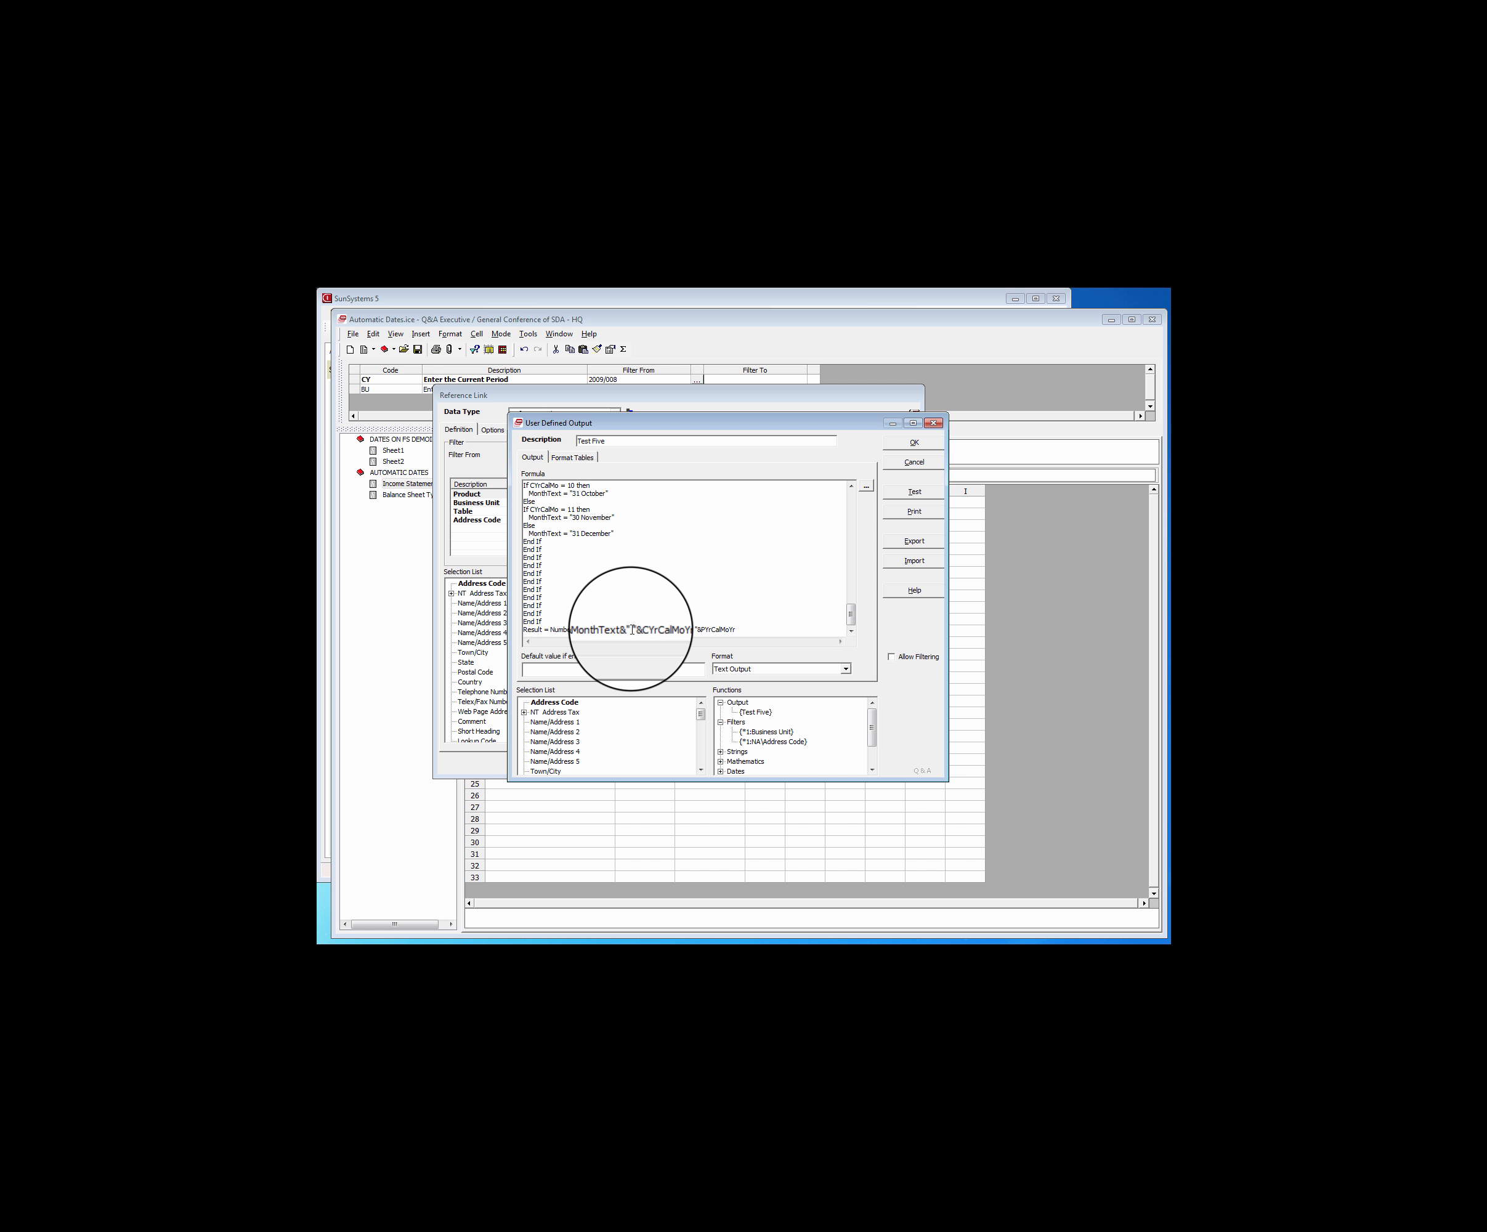
{"action": "left_click", "coordinate": [922, 462]}
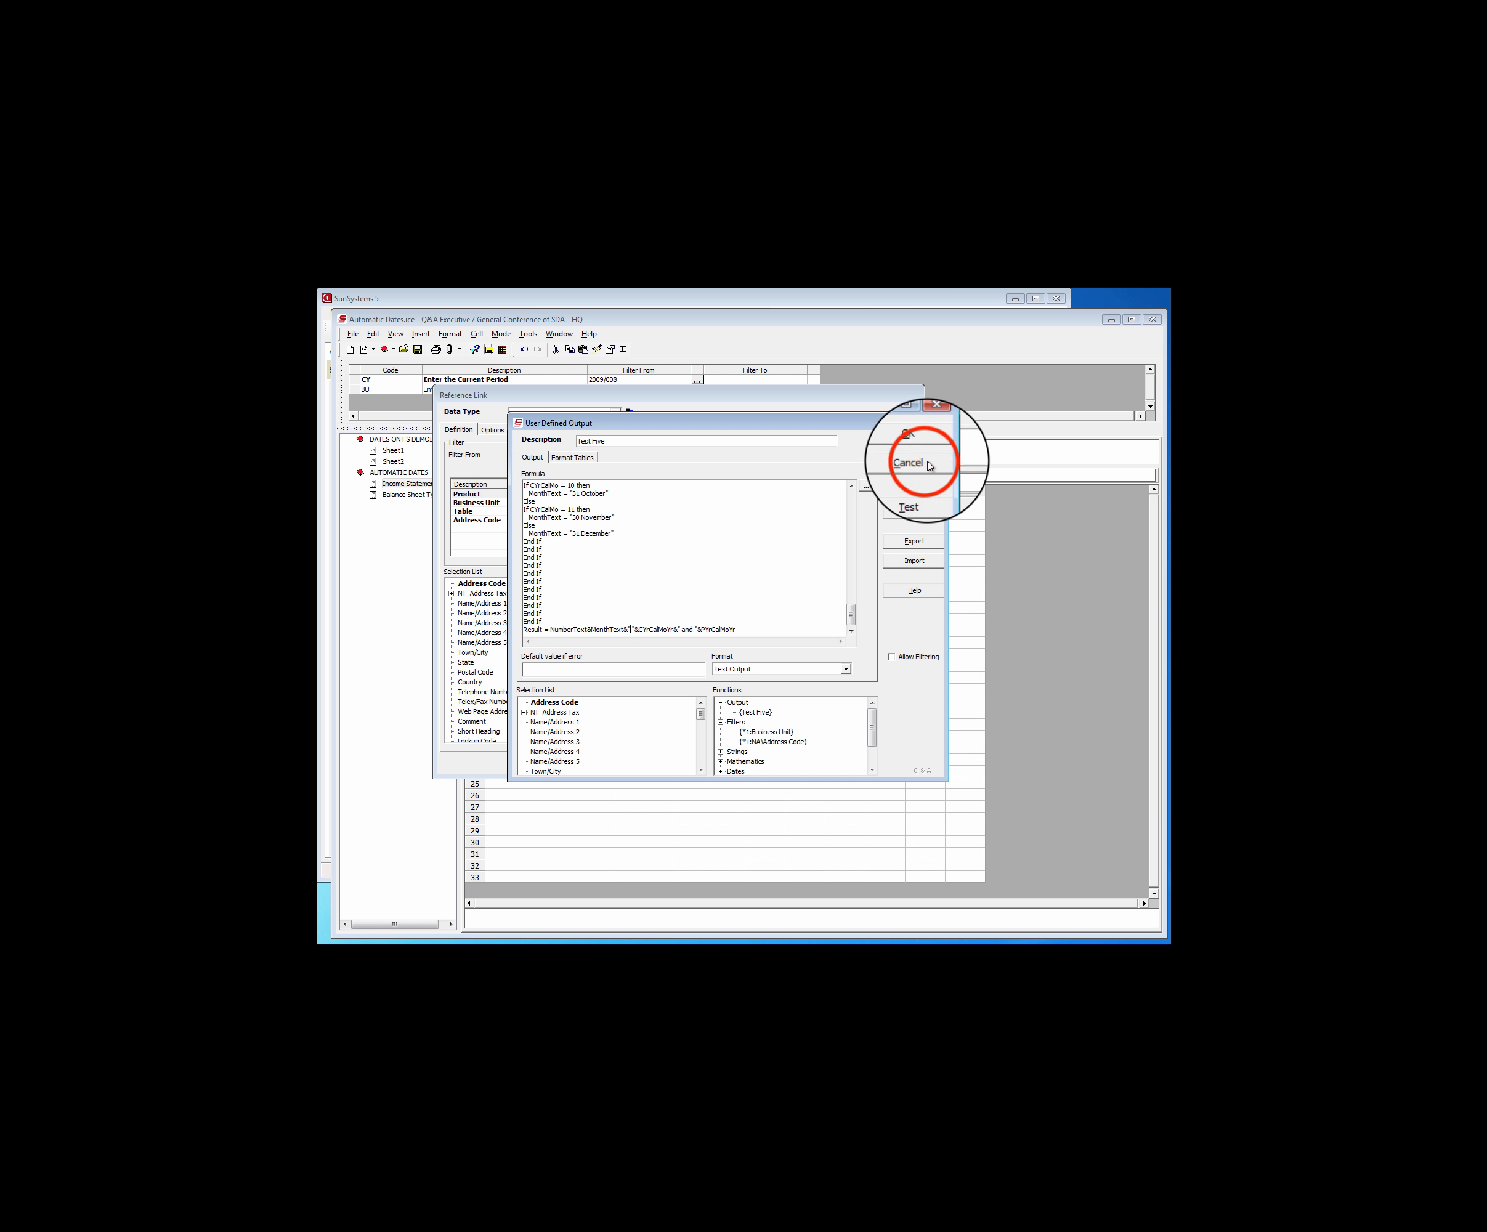
{"action": "left_click", "coordinate": [872, 765]}
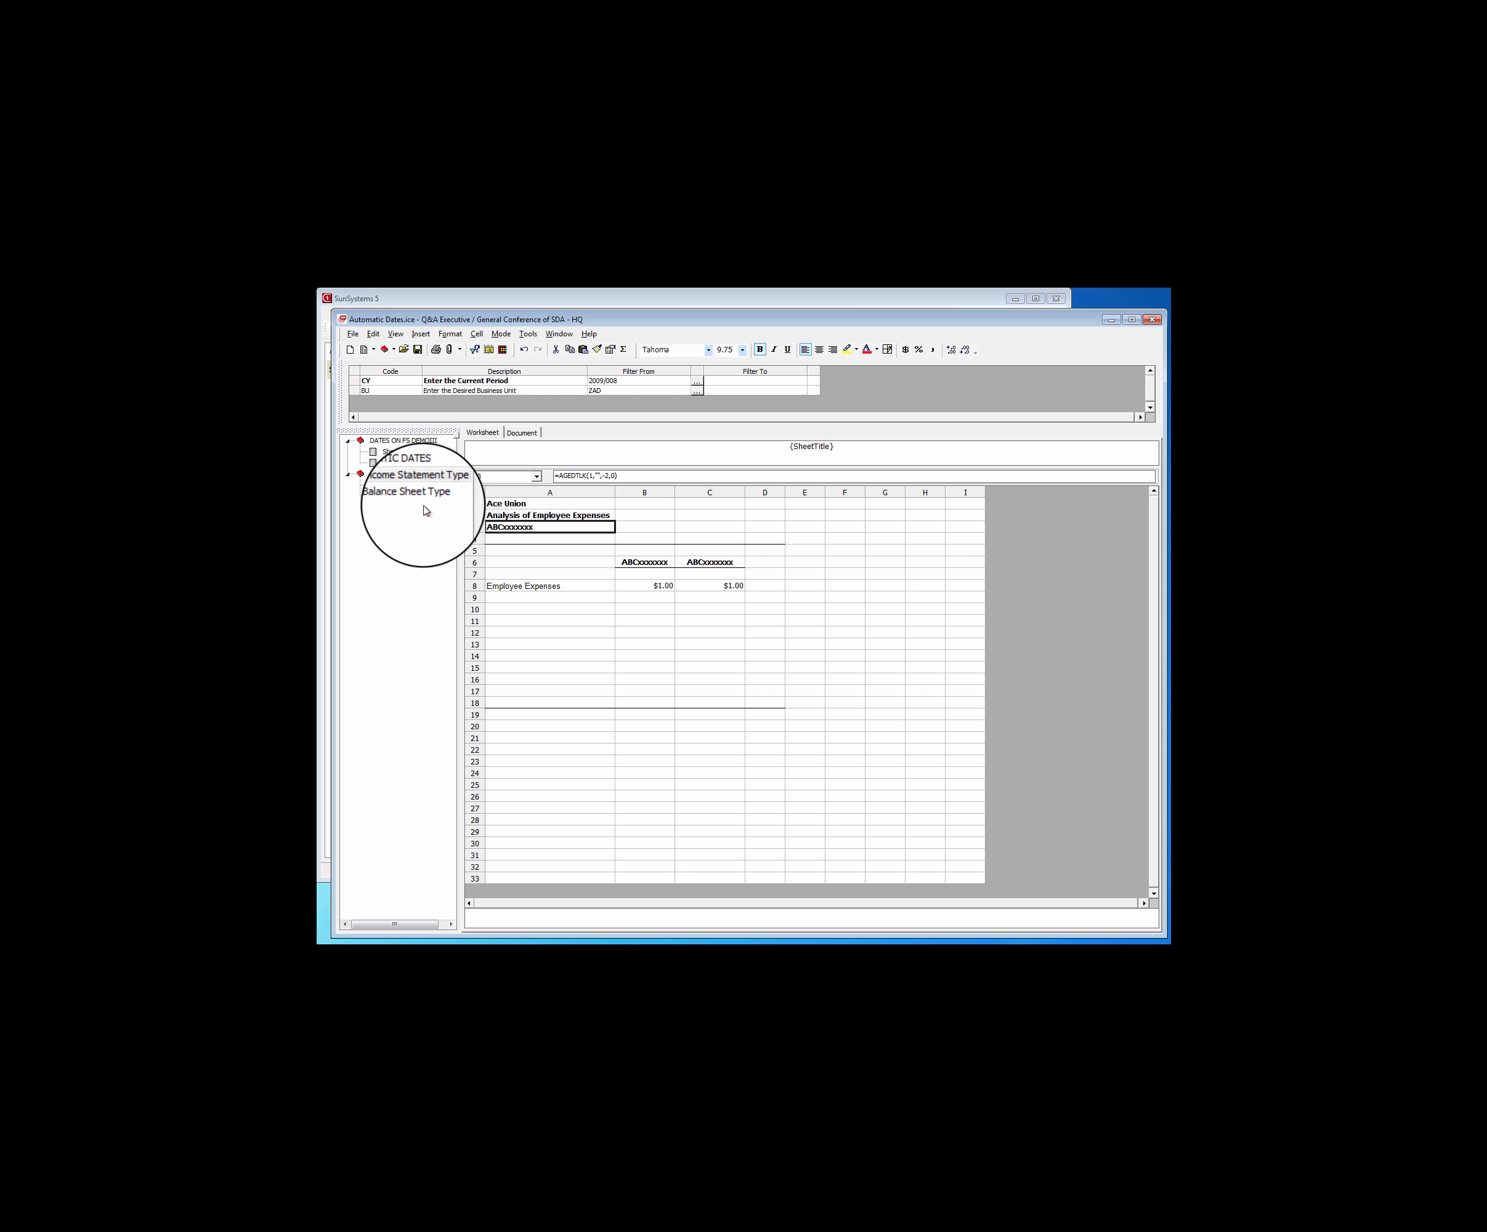
Open the user defined output formula behind cell A3's date heading on the Balance Sheet Type sheet for review
{"action": "left_click", "coordinate": [418, 496]}
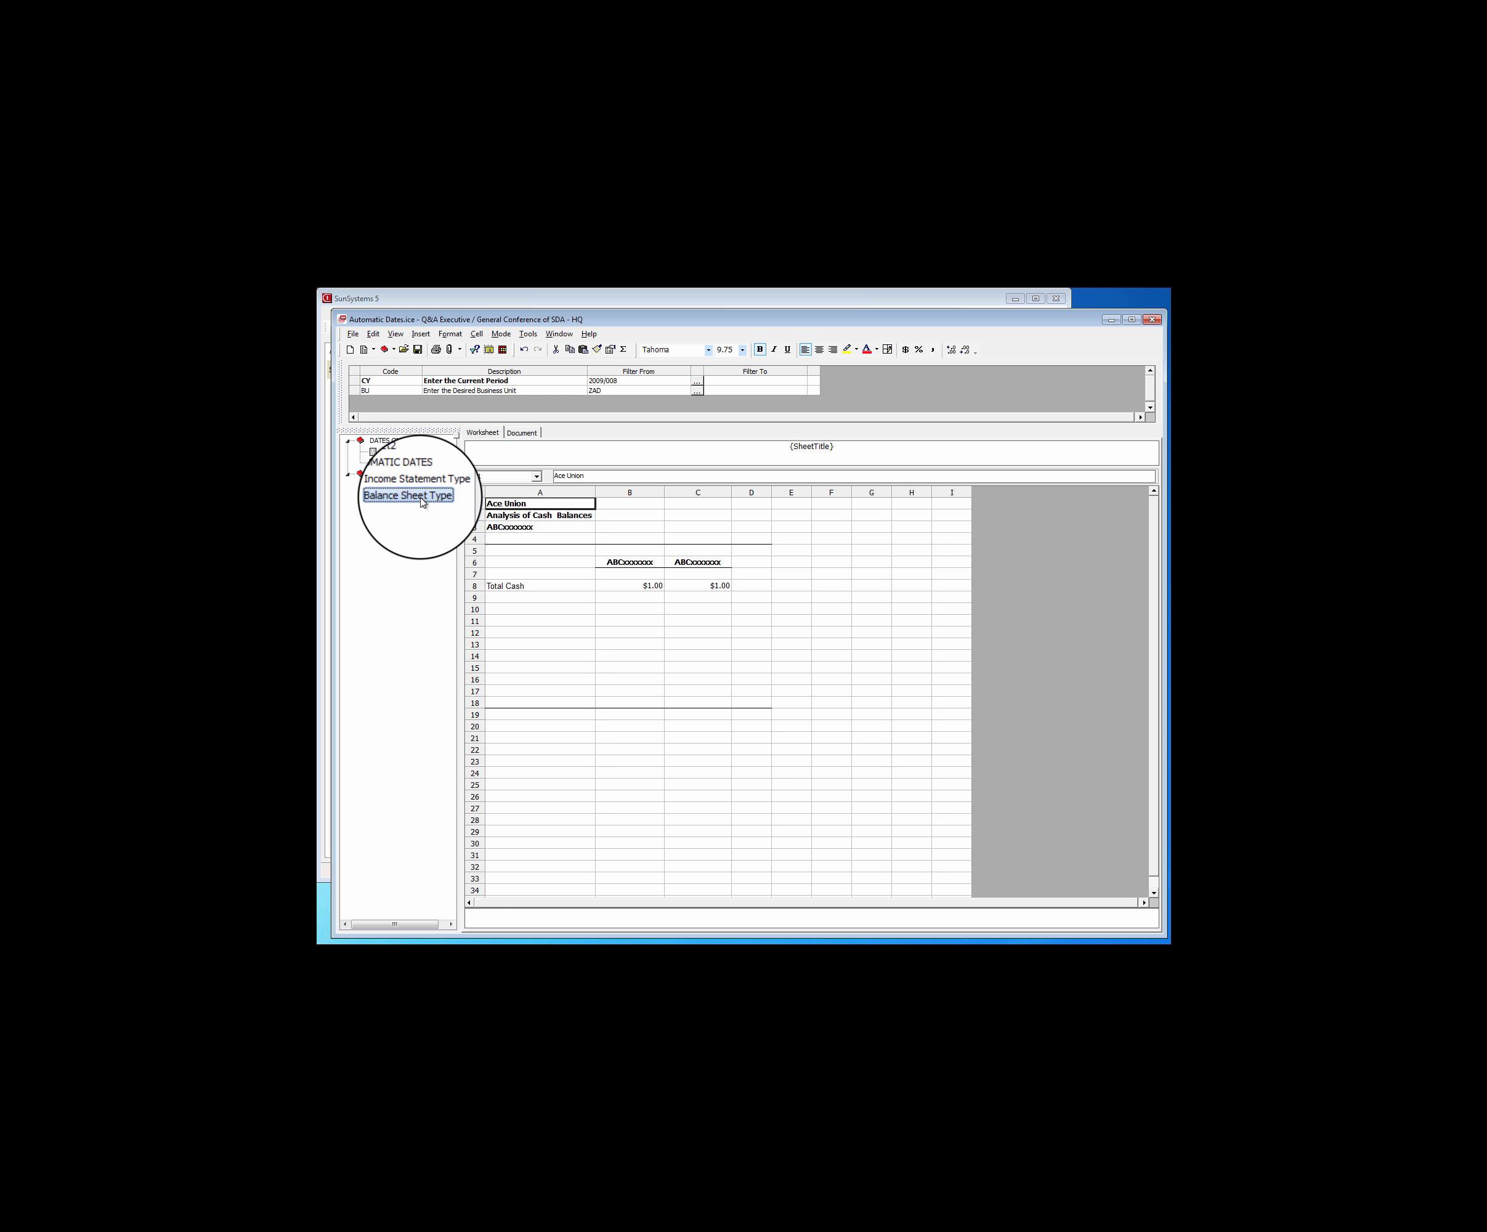
{"action": "double_click", "coordinate": [507, 527]}
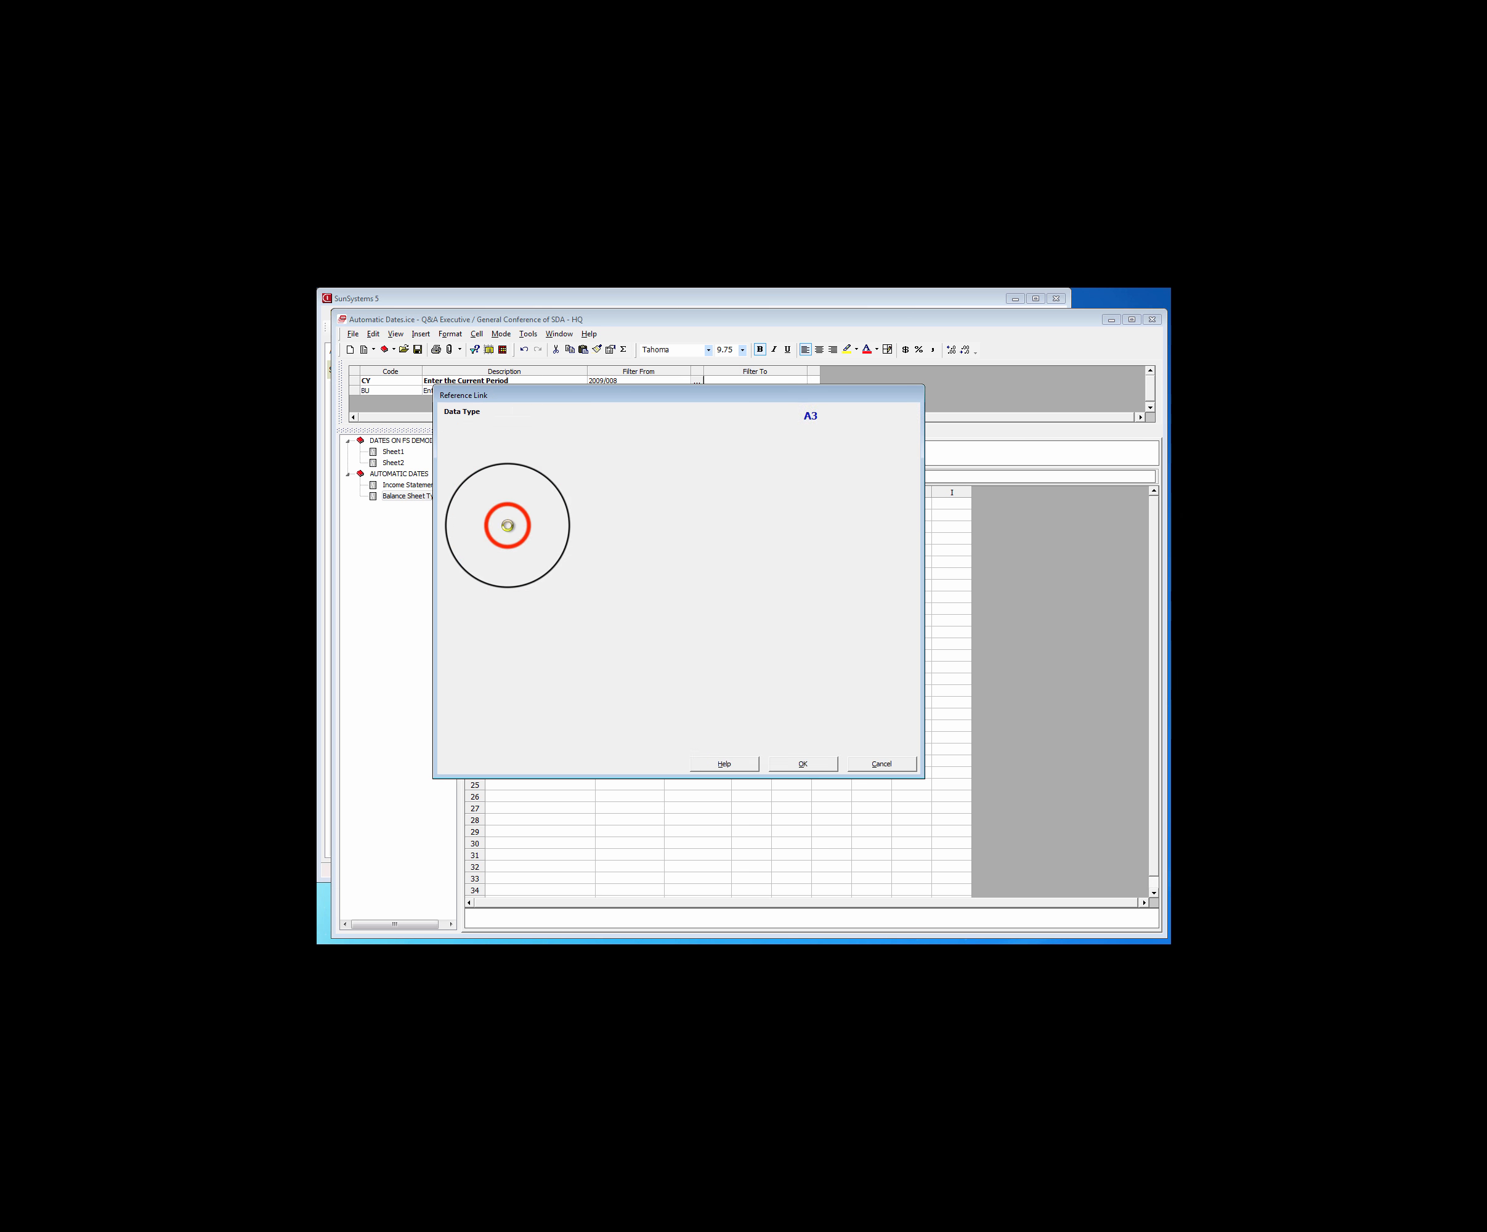
{"action": "double_click", "coordinate": [693, 596]}
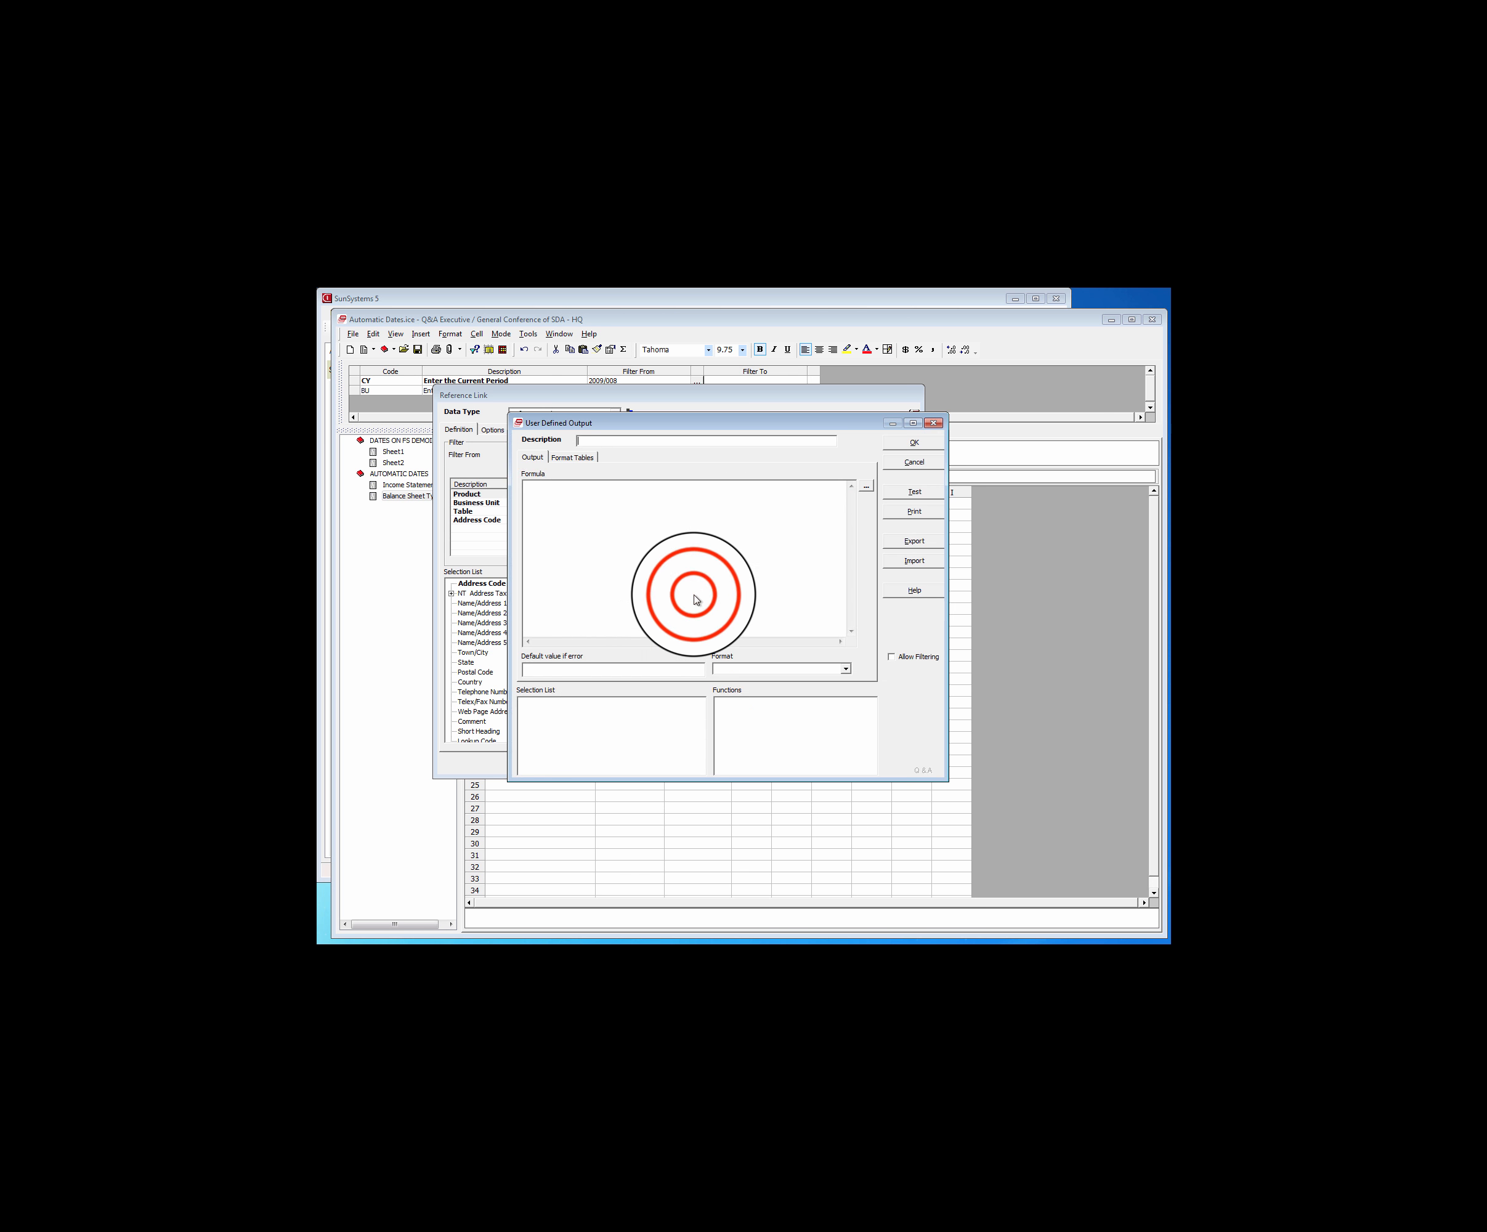
{"action": "left_click", "coordinate": [850, 508]}
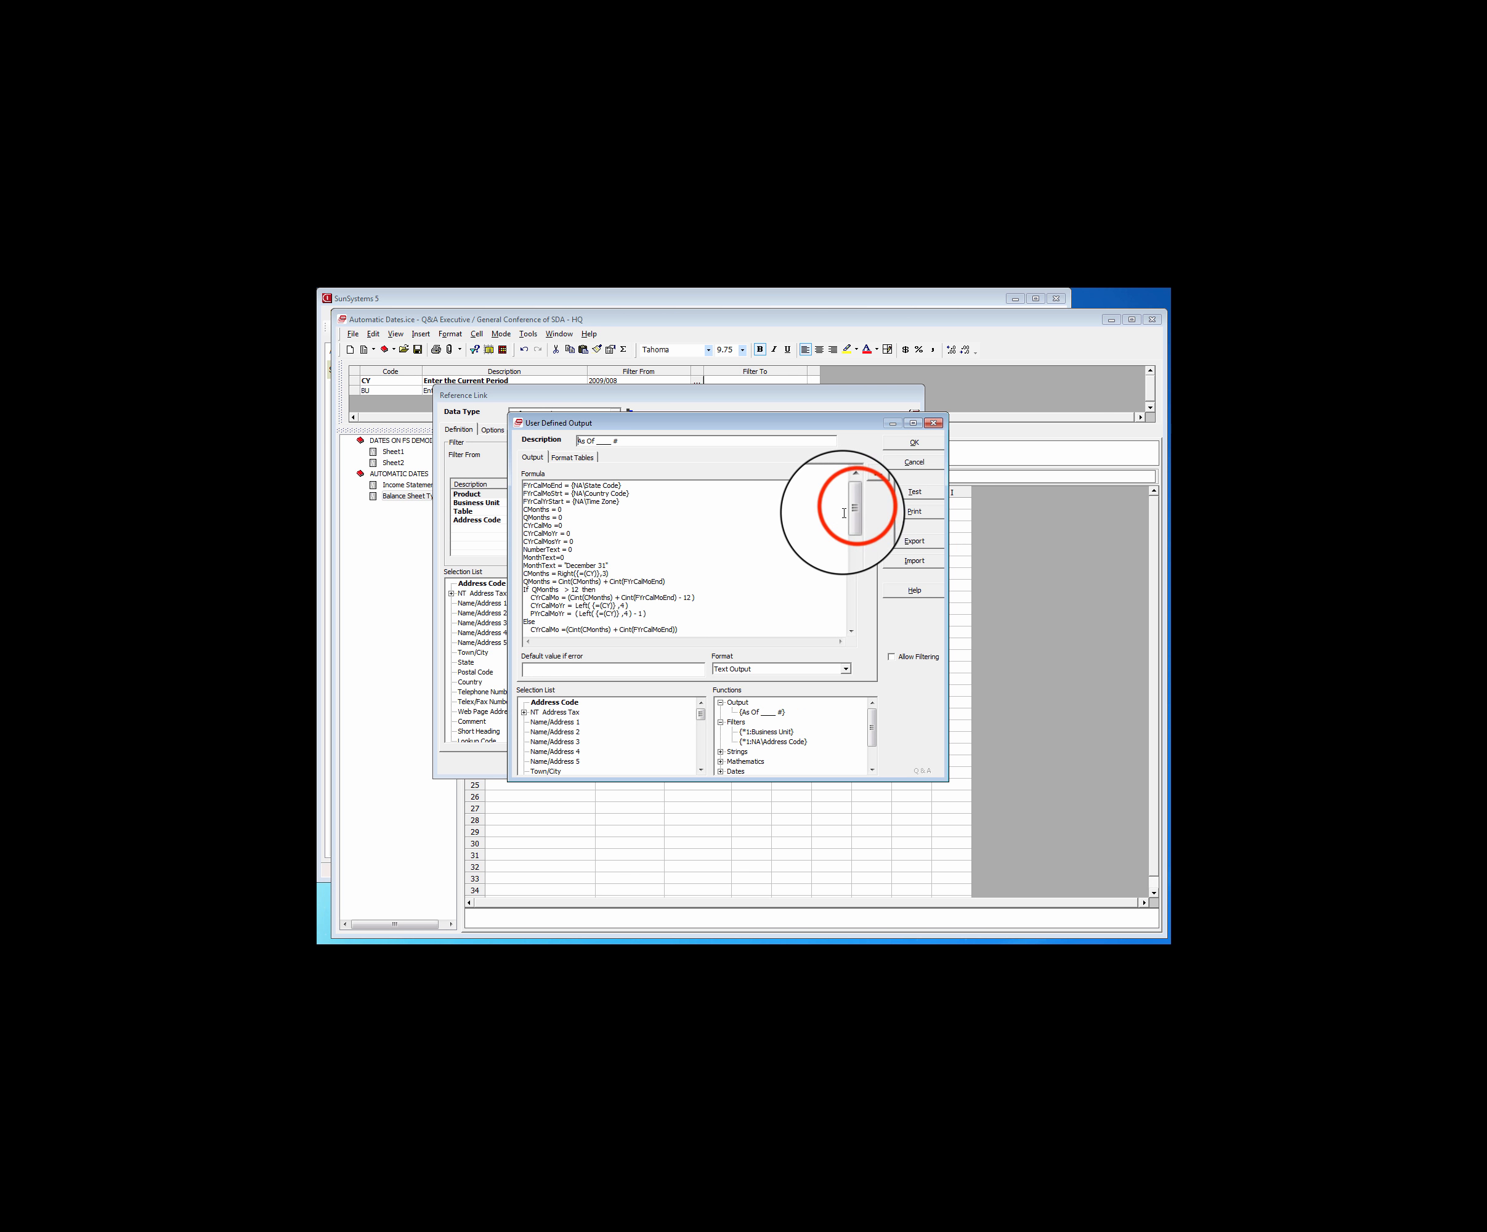